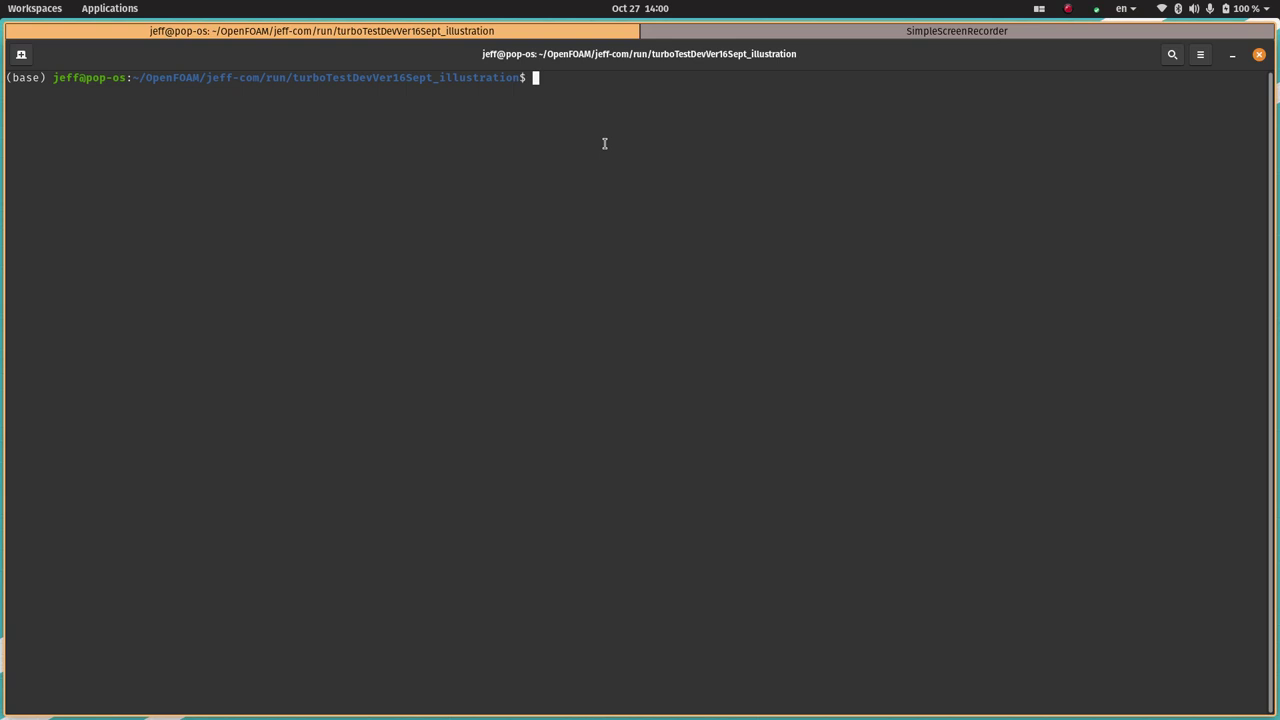
# Enter the ls -l command at the prompt in the case folder
pyautogui.write('ls -l')
# Run the long listing and highlight the downstream and upstream.bak folders
pyautogui.press('Return')
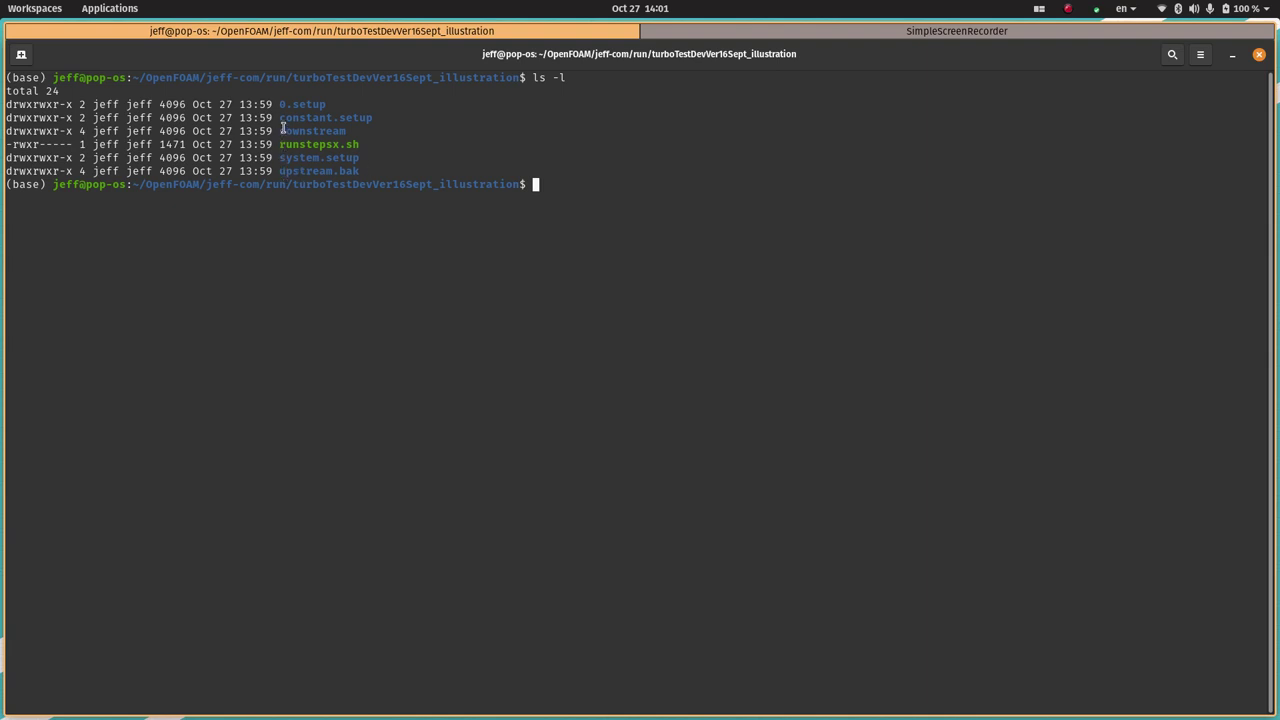
pyautogui.moveTo(280, 131); pyautogui.dragTo(346, 131)
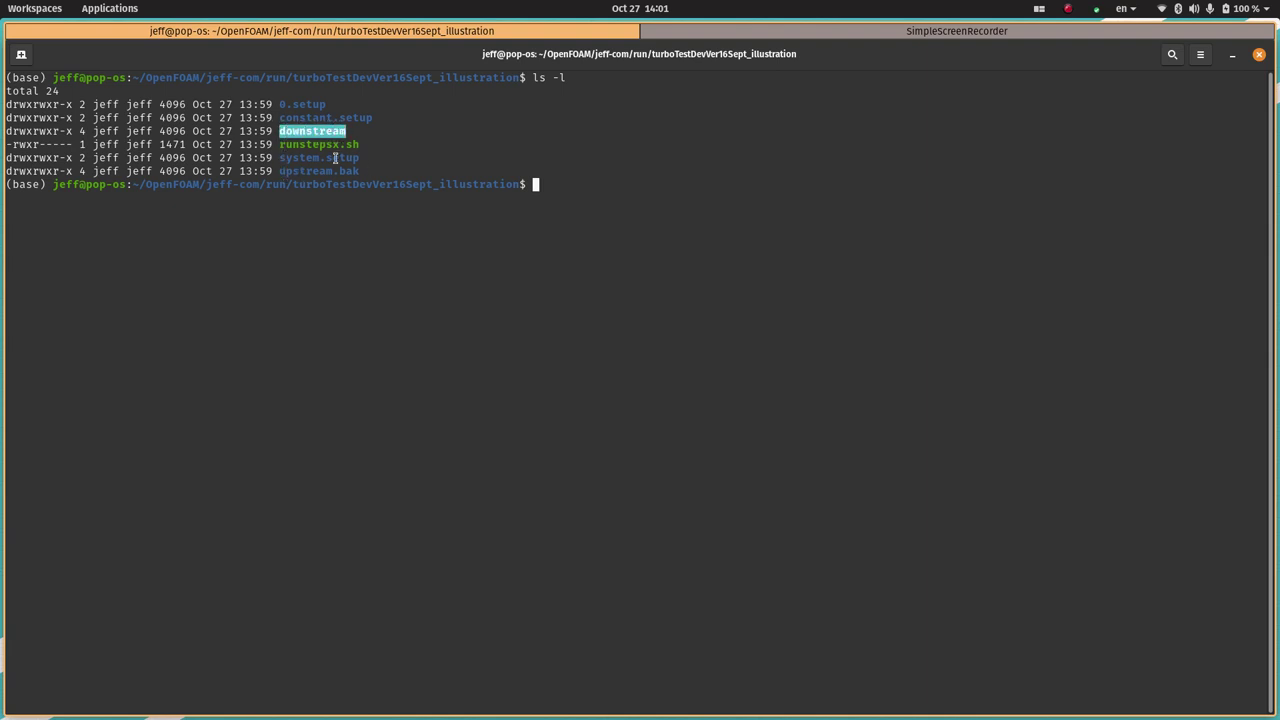
pyautogui.click(280, 168)
pyautogui.moveTo(280, 171); pyautogui.dragTo(354, 171)
pyautogui.click(360, 170)
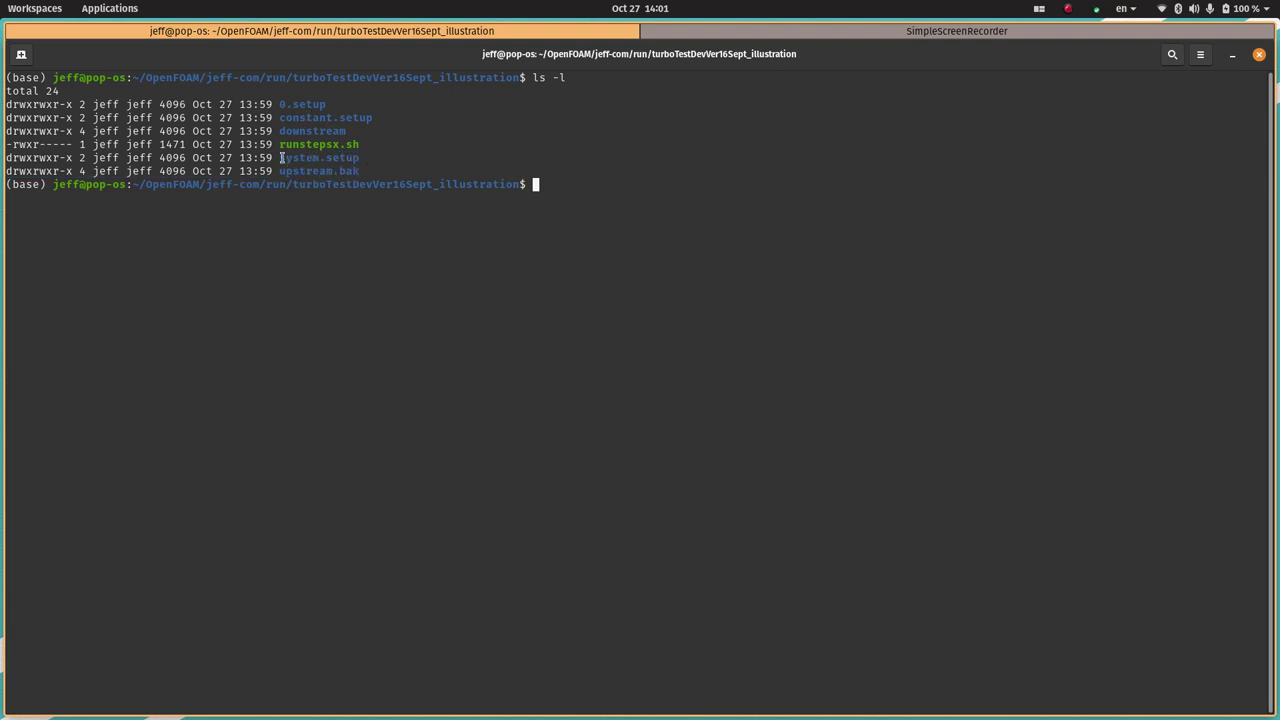
# Highlight the system.setup, constant.setup and 0.setup folders and the runstepsx.sh script
pyautogui.moveTo(280, 157); pyautogui.dragTo(358, 157)
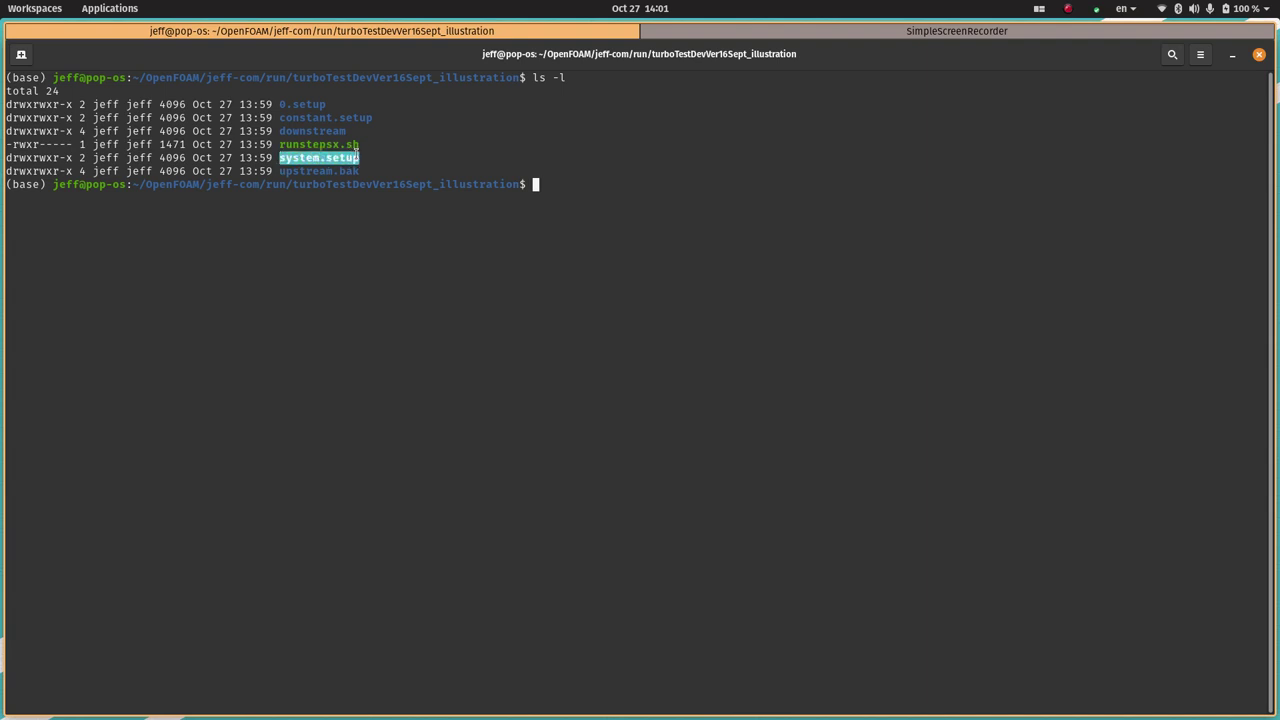
pyautogui.moveTo(279, 117); pyautogui.dragTo(372, 117)
pyautogui.click(280, 107)
pyautogui.moveTo(280, 107); pyautogui.dragTo(325, 107)
pyautogui.click(457, 137)
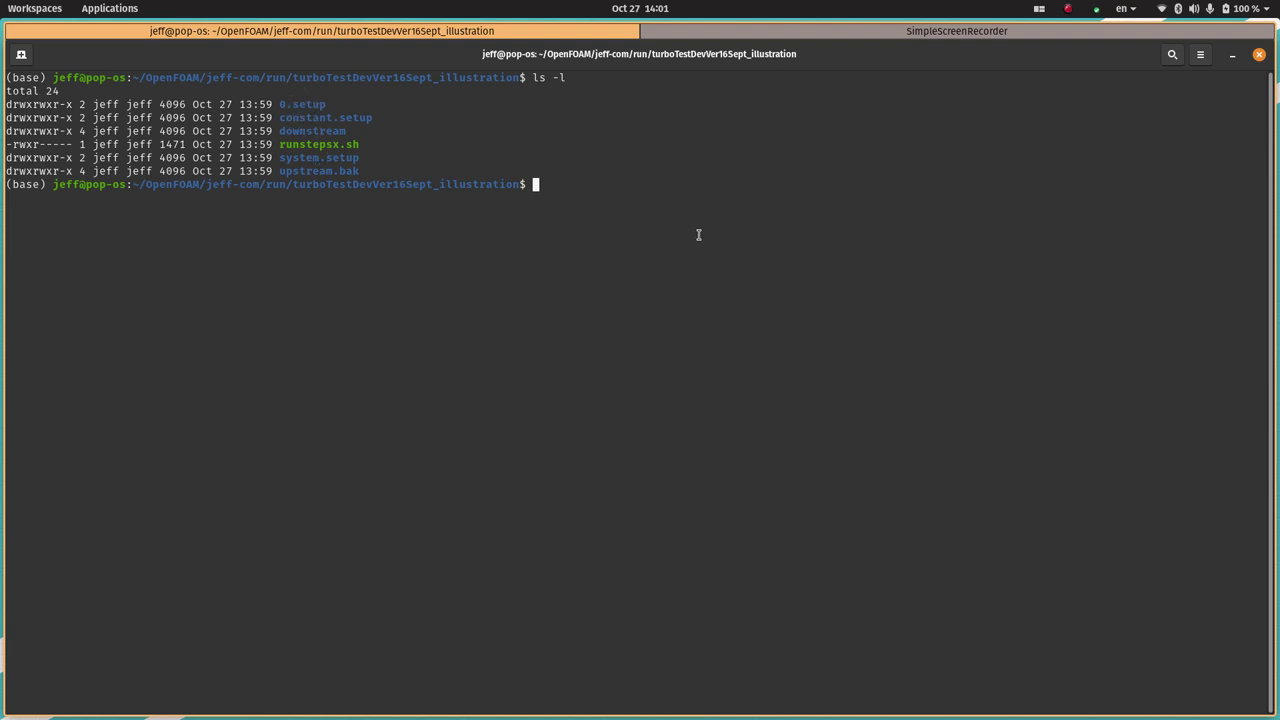
pyautogui.moveTo(279, 145); pyautogui.dragTo(365, 145)
# Open runstepsx.sh in the micro editor with the m alias
pyautogui.click(379, 143)
pyautogui.write('./ru')
pyautogui.press('BackSpace')
pyautogui.press('BackSpace')
pyautogui.press('BackSpace')
pyautogui.press('BackSpace')
pyautogui.write('m runstepsx.sh')
pyautogui.press('Return')
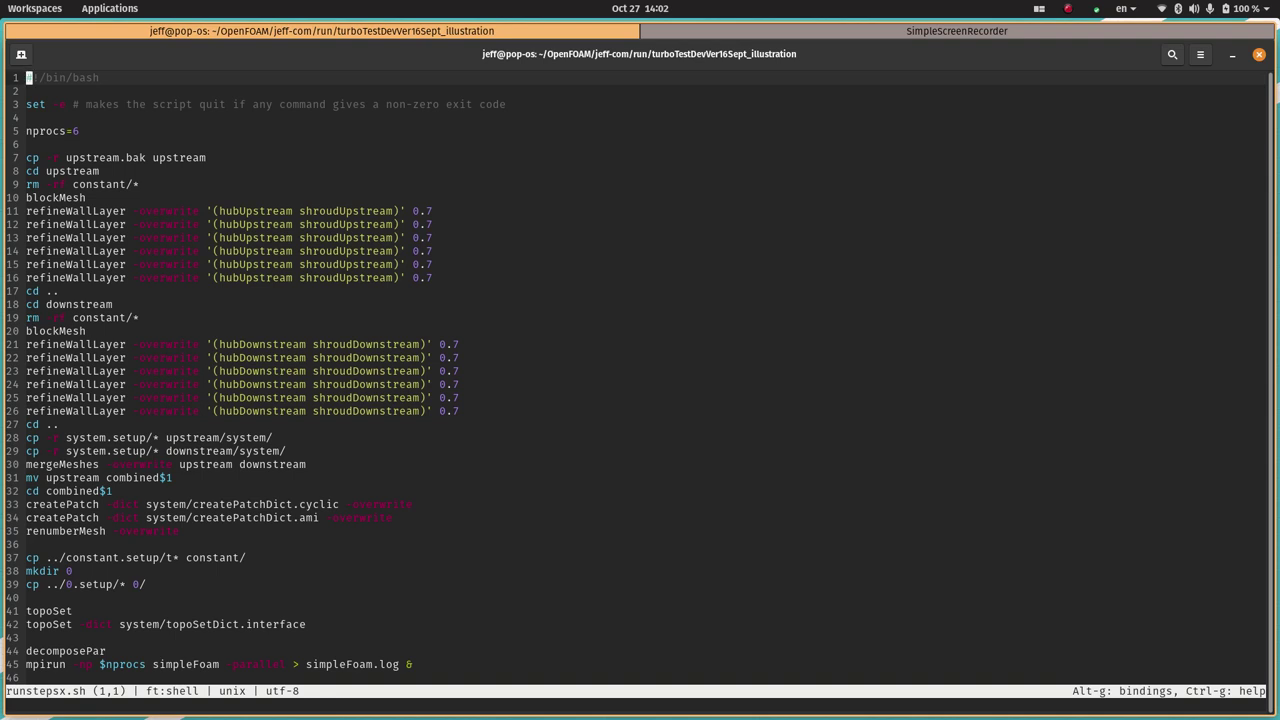
# Read the opening lines of runstepsx.sh down to cd upstream and refineWallLayer
pyautogui.click(29, 91)
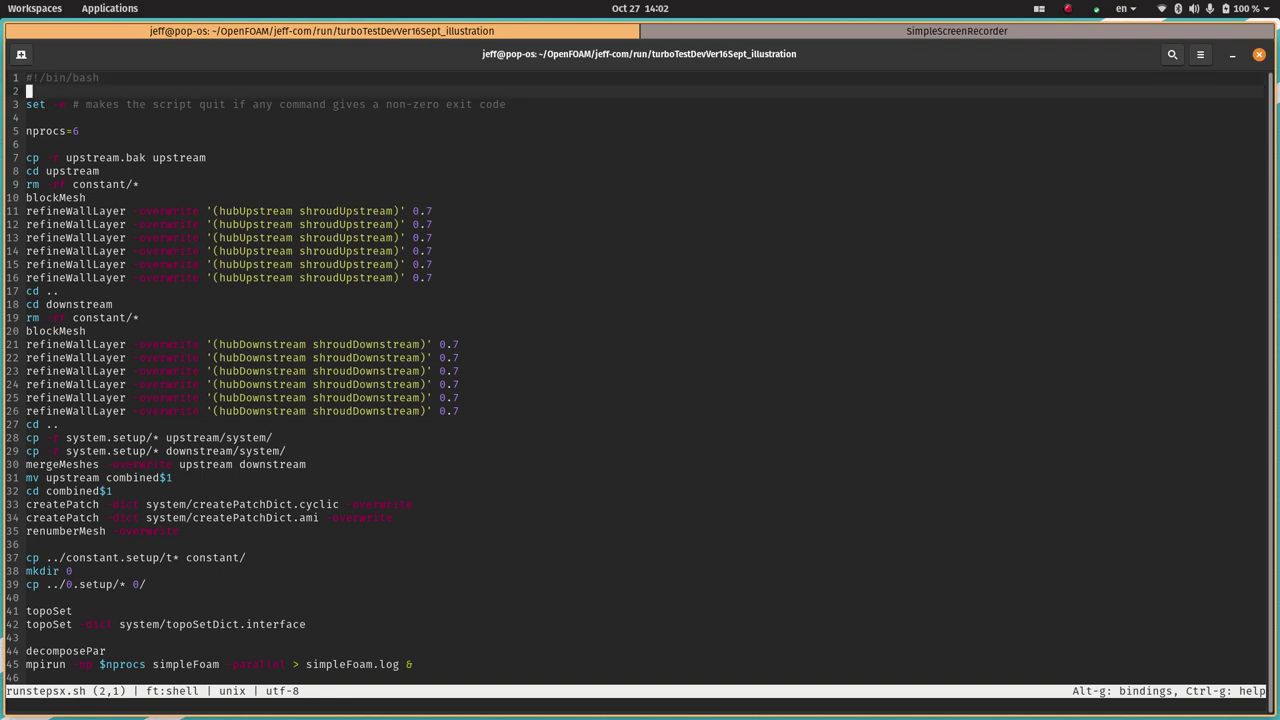
pyautogui.click(28, 77)
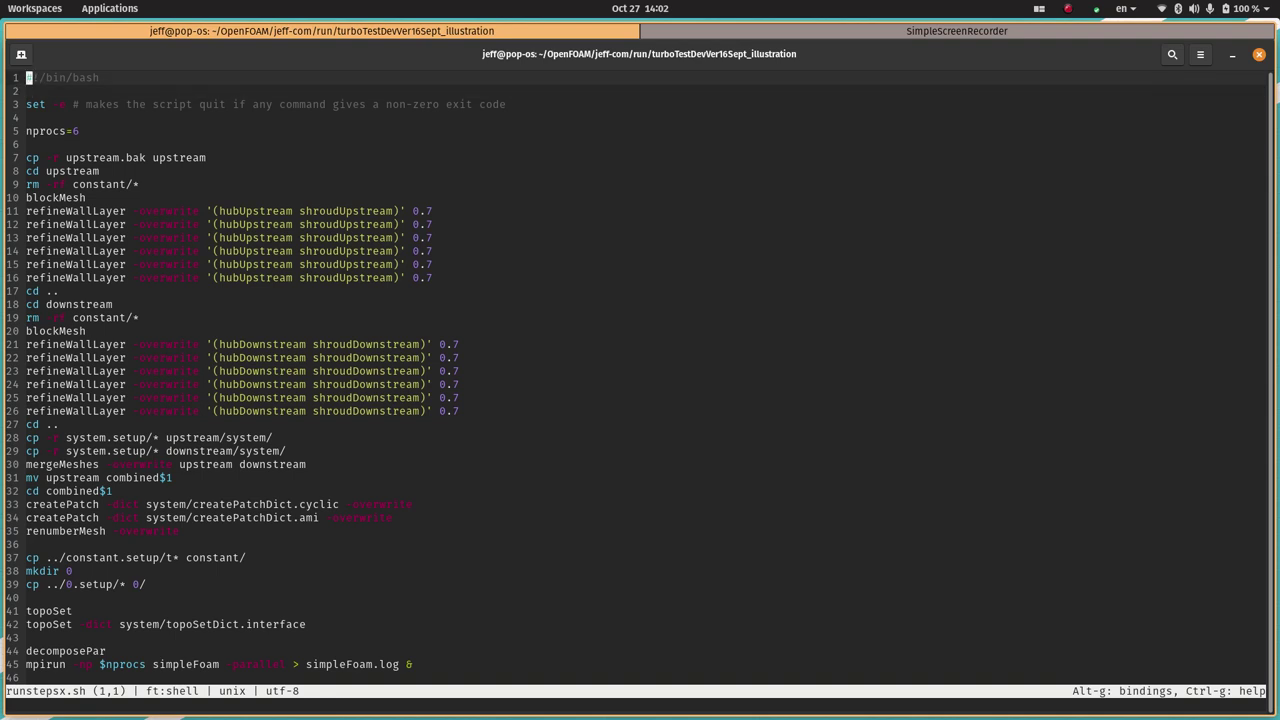
pyautogui.press('Down')
pyautogui.press('Down')
pyautogui.press('Down')
pyautogui.press('Down')
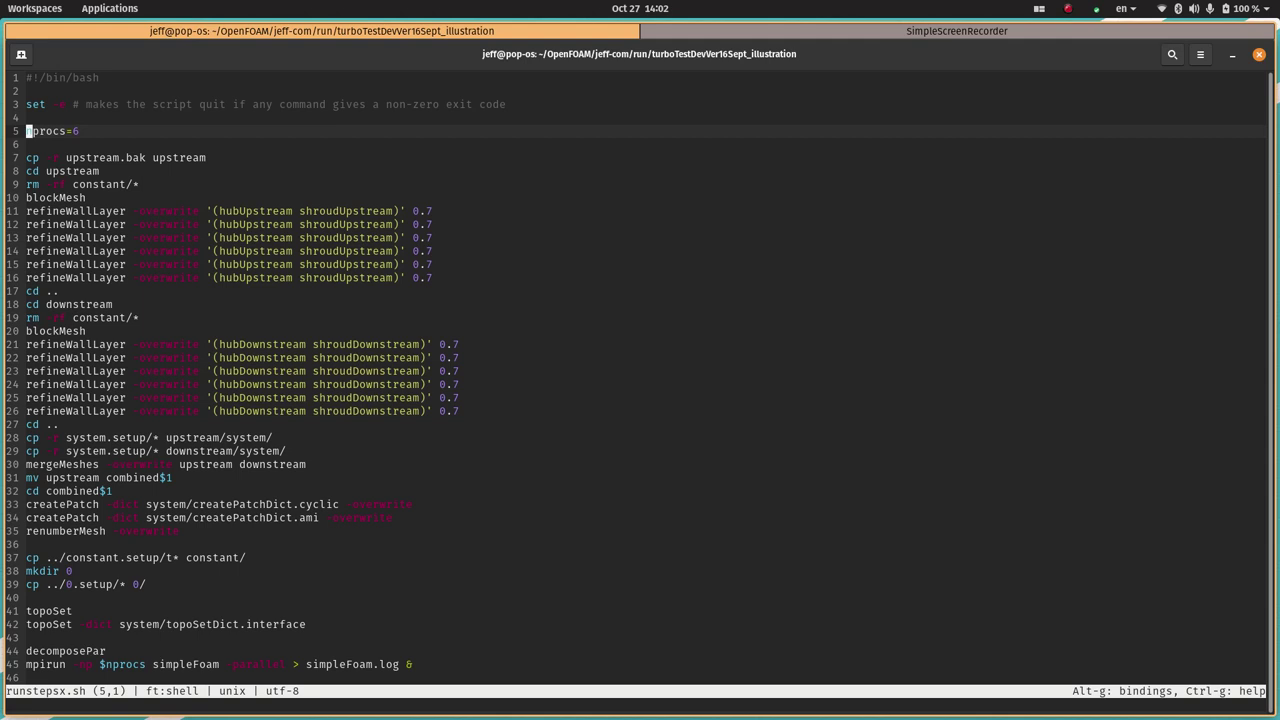
pyautogui.press('Down')
pyautogui.press('Down')
pyautogui.press('Down')
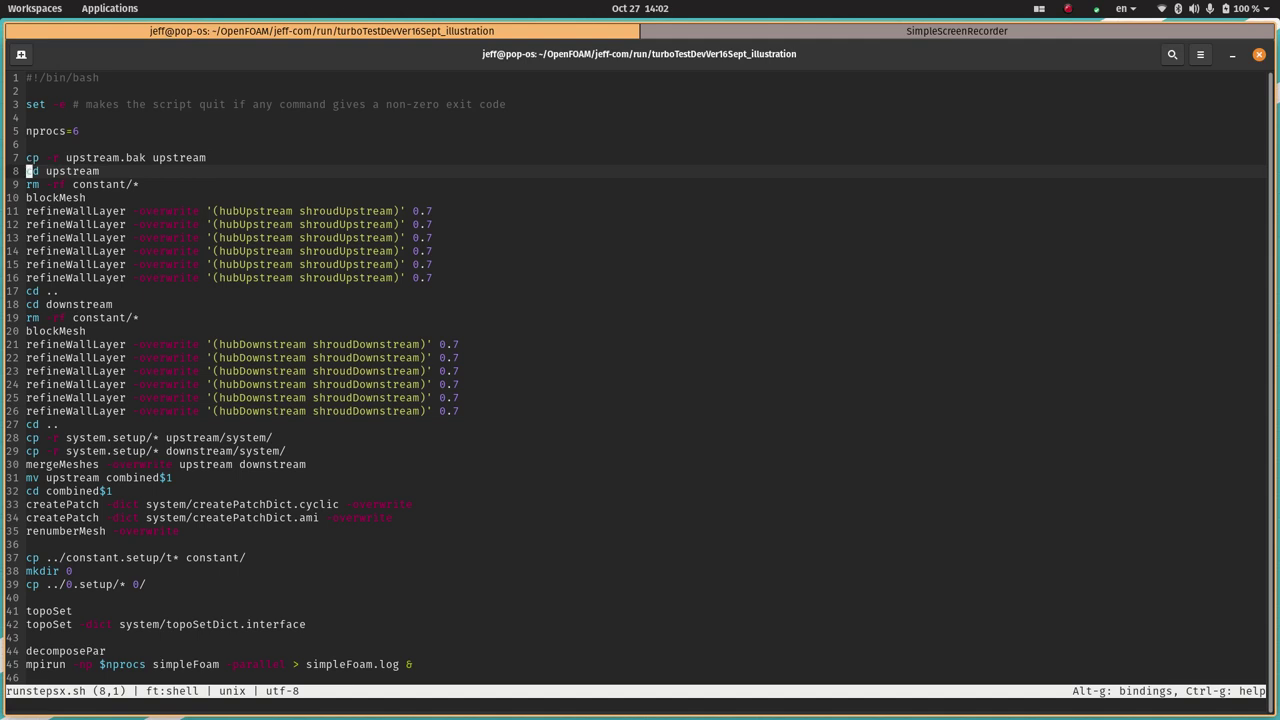
pyautogui.press('Up')
pyautogui.press('Down')
pyautogui.press('Down')
pyautogui.press('Down')
pyautogui.press('Down')
pyautogui.press('Down')
pyautogui.press('Down')
pyautogui.press('Down')
pyautogui.press('Down')
pyautogui.press('Down')
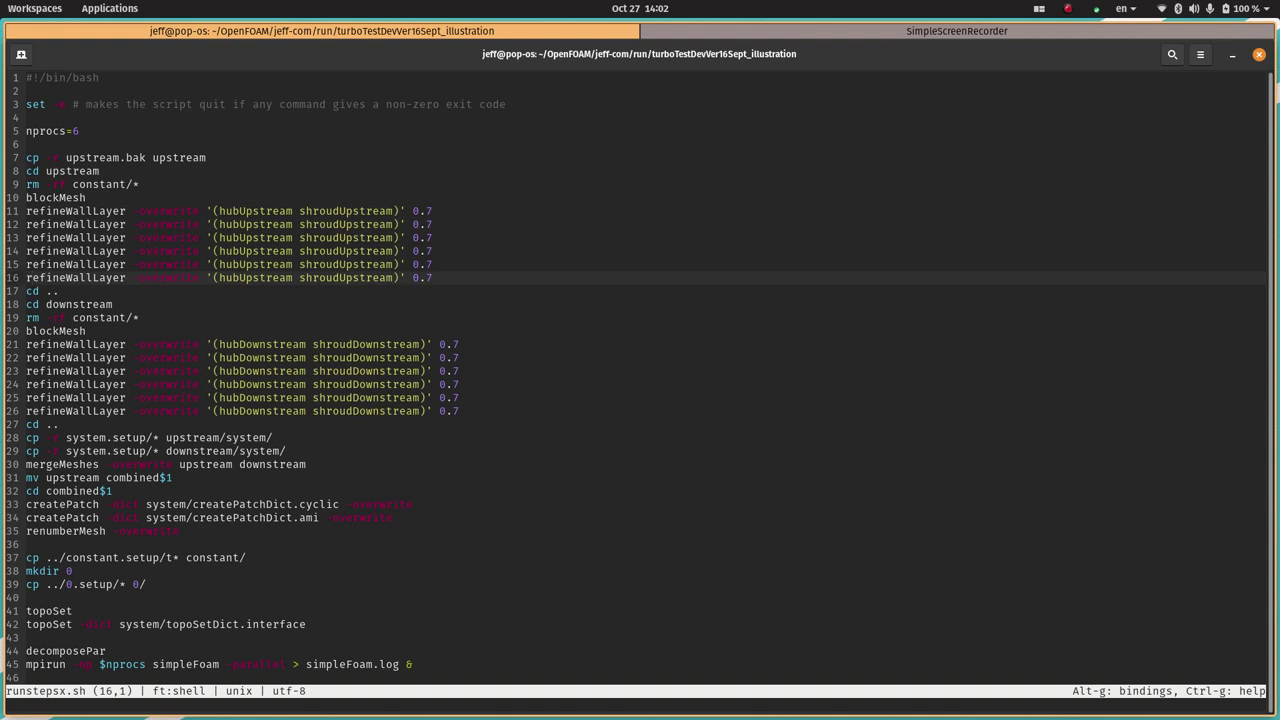
# Inspect the copy command on line 7 and the rm command on line 9
pyautogui.press('Up')
pyautogui.press('Up')
pyautogui.press('Up')
pyautogui.press('Up')
pyautogui.press('Up')
pyautogui.press('Up')
pyautogui.press('Up')
pyautogui.press('Up')
pyautogui.press('Up')
pyautogui.press('Up')
pyautogui.press('Up')
pyautogui.press('Up')
pyautogui.press('Down')
pyautogui.press('Down')
pyautogui.press('Down')
pyautogui.press('Right')
pyautogui.press('Right')
pyautogui.press('Right')
pyautogui.press('Right')
pyautogui.press('Right')
pyautogui.press('Right')
pyautogui.press('Right')
pyautogui.press('Right')
pyautogui.press('Right')
pyautogui.press('Right')
pyautogui.press('Right')
pyautogui.press('Right')
pyautogui.press('Right')
pyautogui.press('Right')
pyautogui.press('Right')
pyautogui.press('Right')
pyautogui.press('Right')
pyautogui.press('Right')
pyautogui.press('Right')
pyautogui.press('Right')
pyautogui.press('Right')
pyautogui.press('Down')
pyautogui.press('Down')
pyautogui.press('Up')
pyautogui.press('Up')
pyautogui.press('Left')
pyautogui.press('Left')
pyautogui.press('Left')
pyautogui.press('Left')
pyautogui.press('Left')
pyautogui.press('Left')
pyautogui.press('Left')
pyautogui.press('Left')
pyautogui.press('Left')
pyautogui.press('Left')
pyautogui.press('Left')
pyautogui.press('Left')
pyautogui.press('Left')
pyautogui.press('Left')
pyautogui.press('Left')
pyautogui.press('Left')
pyautogui.press('Left')
pyautogui.press('Left')
pyautogui.press('Left')
pyautogui.press('Left')
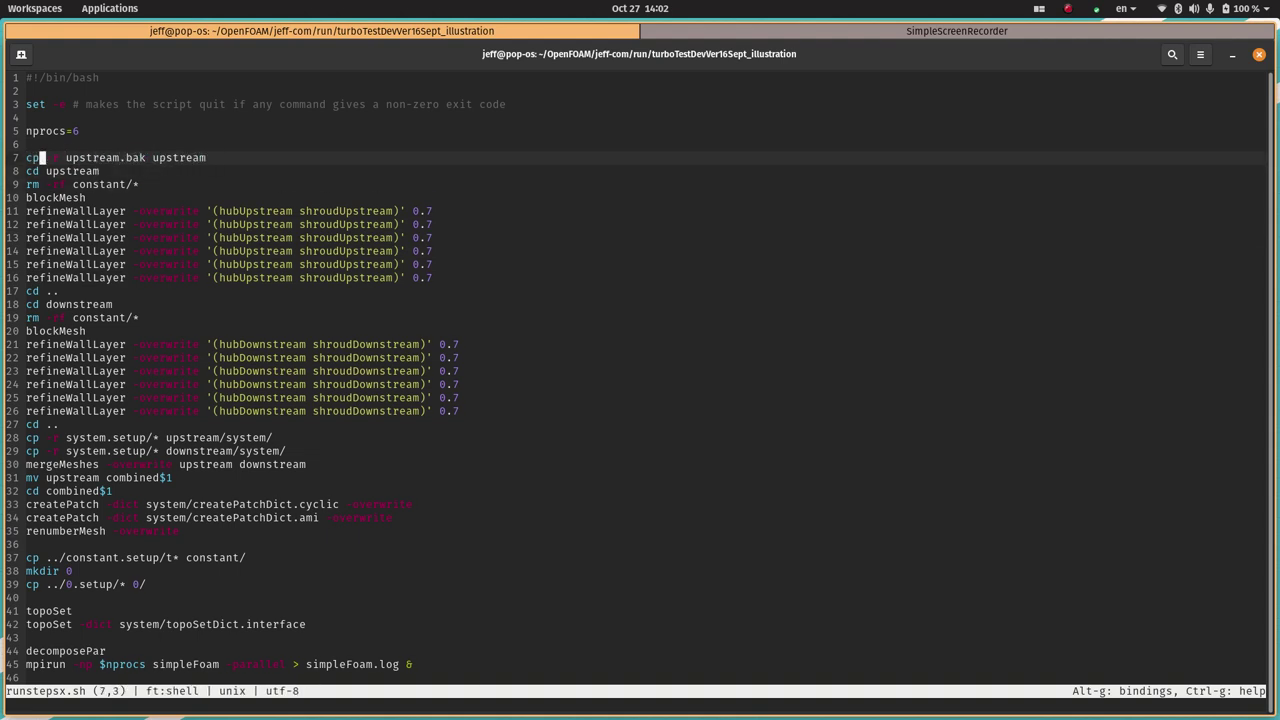
pyautogui.press('Left')
pyautogui.press('Left')
pyautogui.press('Down')
pyautogui.press('Down')
pyautogui.press('Down')
pyautogui.press('Down')
pyautogui.press('Up')
pyautogui.press('Up')
pyautogui.click(27, 157)
pyautogui.moveTo(28, 132)
pyautogui.mouseDown()
pyautogui.moveTo(86, 132)
pyautogui.moveTo(28, 137)
pyautogui.mouseUp()
pyautogui.click(86, 132)
pyautogui.click(82, 137)
pyautogui.click(28, 137)
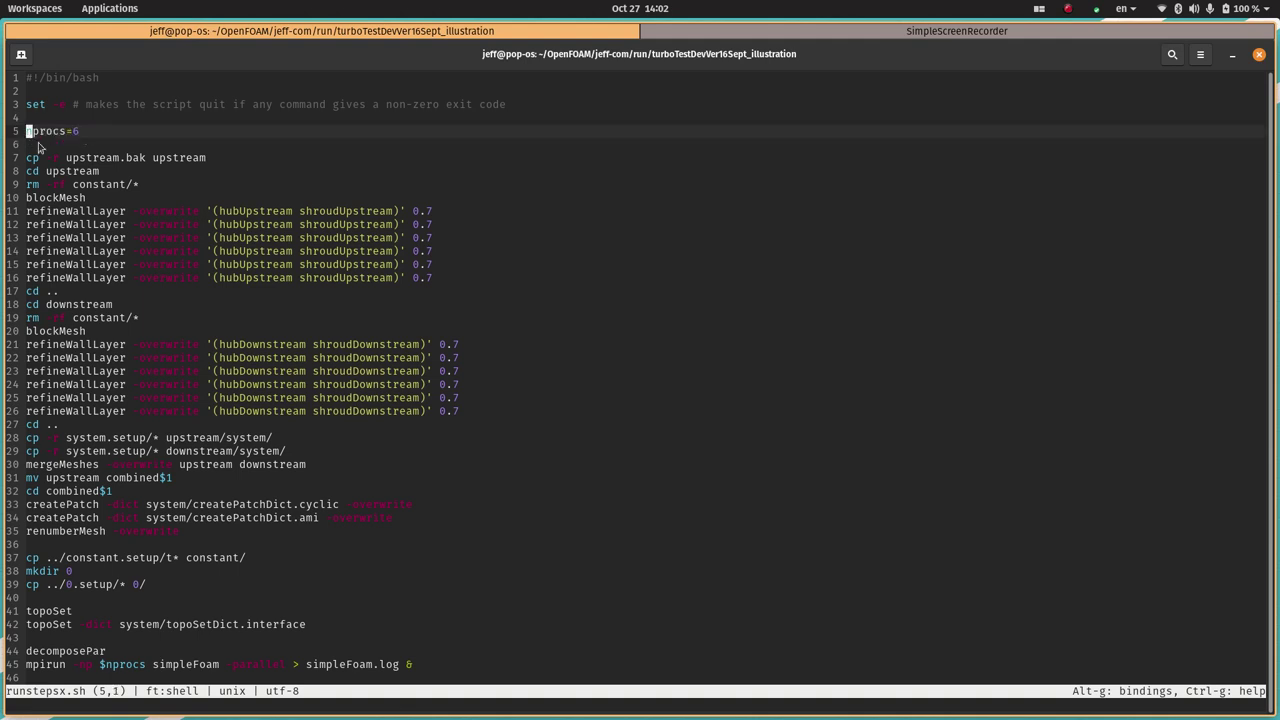
pyautogui.click(40, 148)
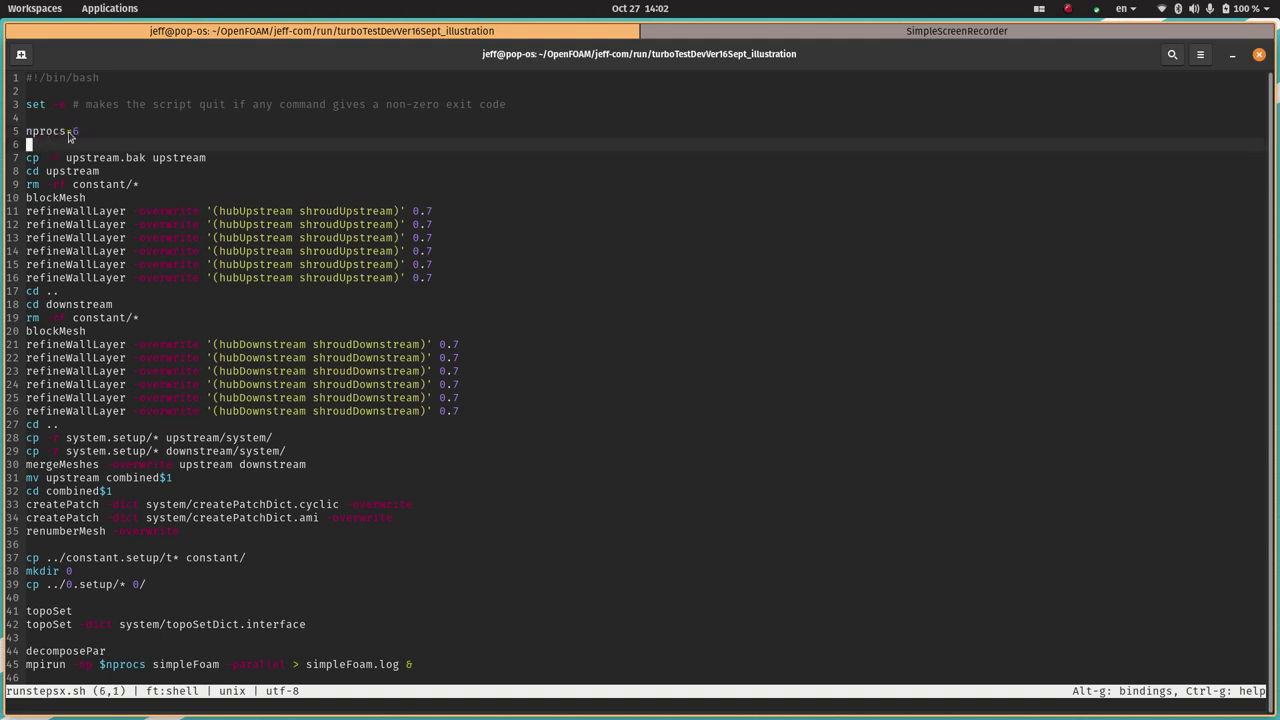
pyautogui.click(82, 134)
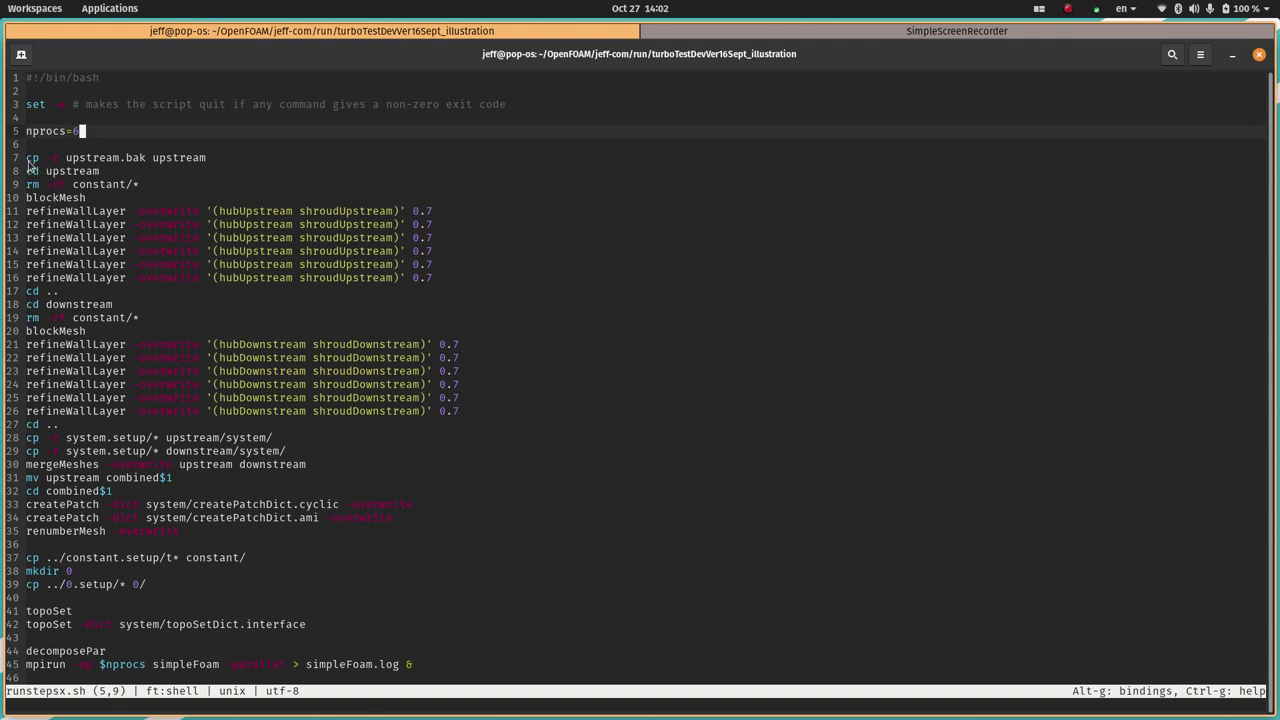
pyautogui.moveTo(28, 162); pyautogui.dragTo(171, 165)
pyautogui.click(150, 160)
pyautogui.click(122, 165)
pyautogui.tripleClick(115, 165)
pyautogui.click(115, 165)
pyautogui.tripleClick(115, 165)
pyautogui.click(115, 165)
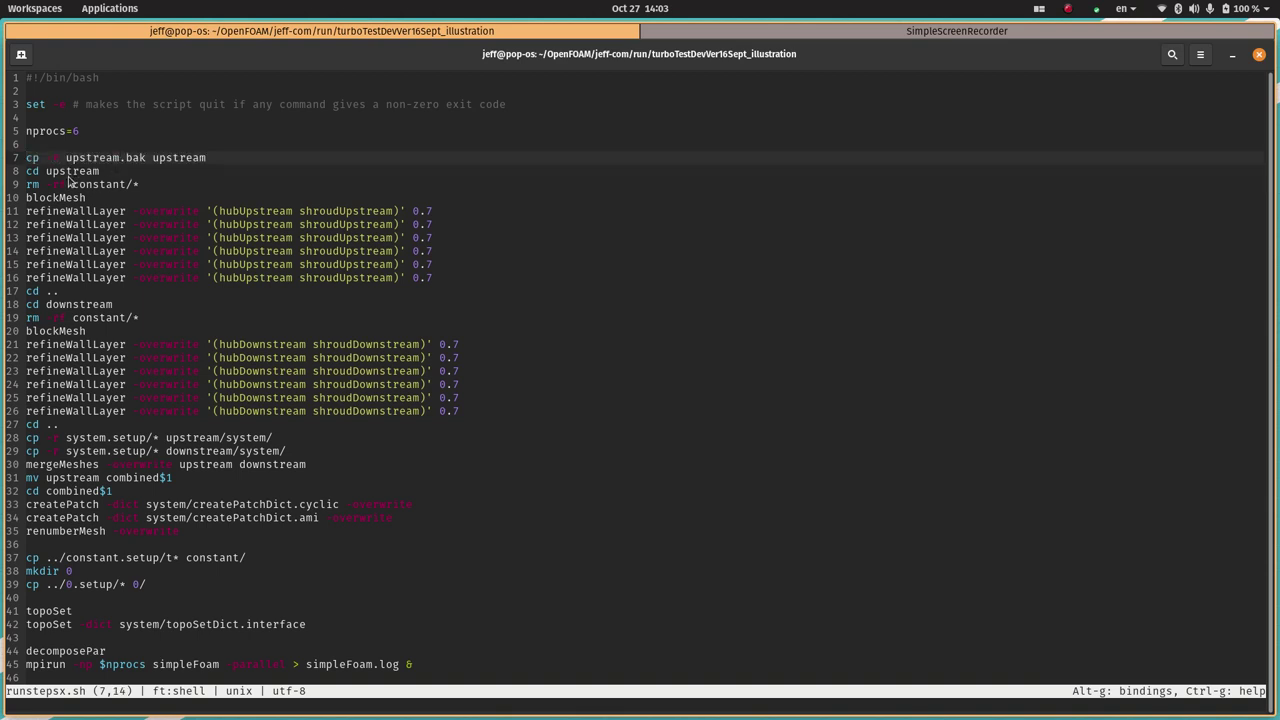
pyautogui.moveTo(29, 173); pyautogui.dragTo(104, 173)
pyautogui.click(104, 172)
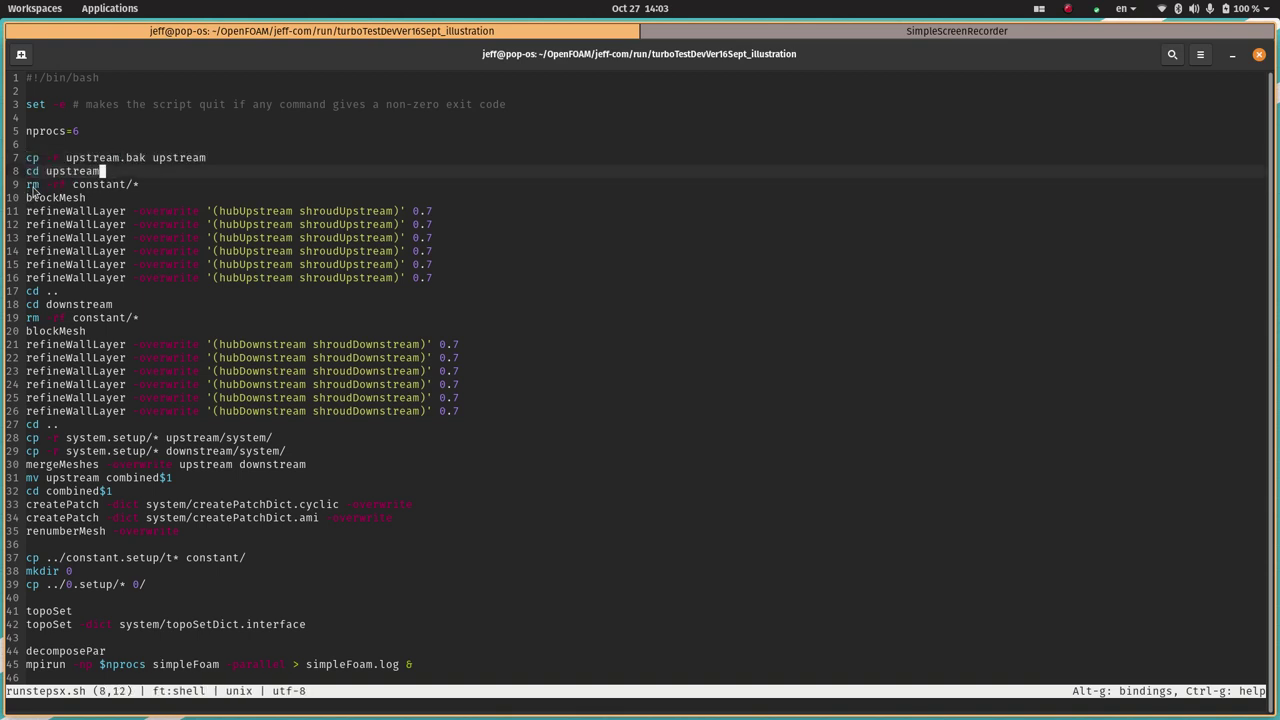
pyautogui.moveTo(27, 185); pyautogui.dragTo(248, 192)
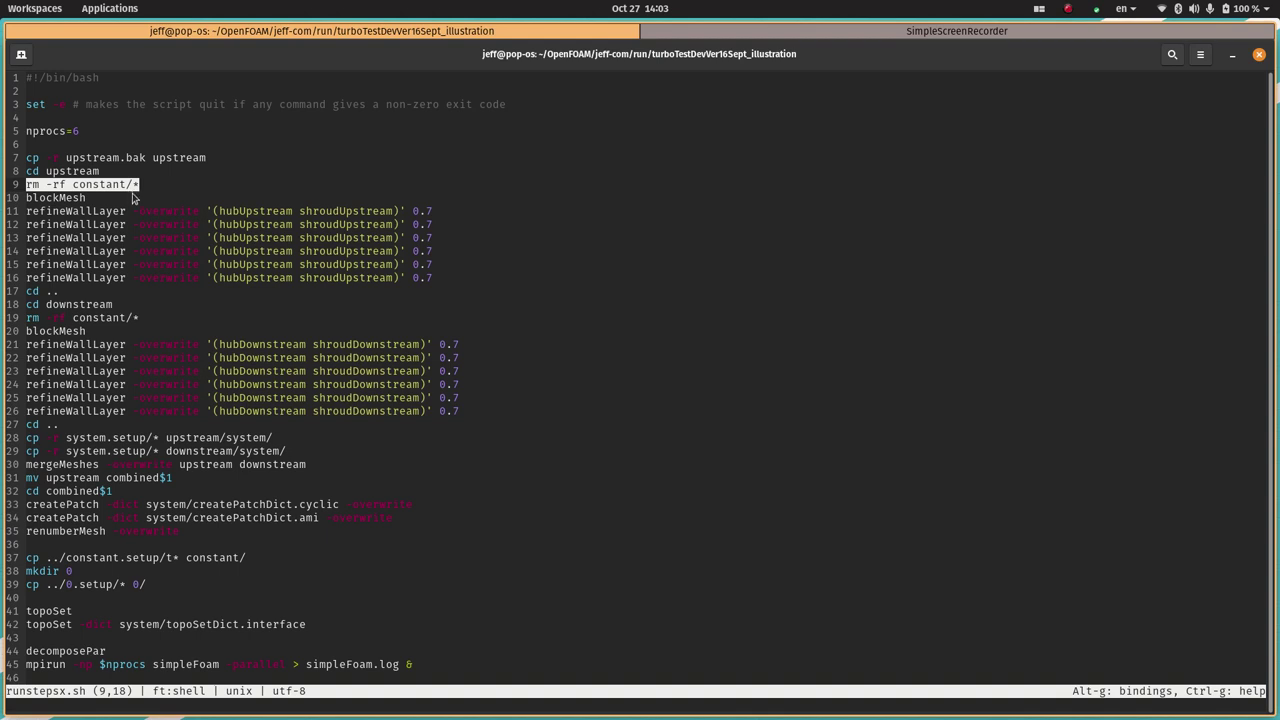
pyautogui.click(30, 203)
pyautogui.moveTo(30, 203); pyautogui.dragTo(90, 205)
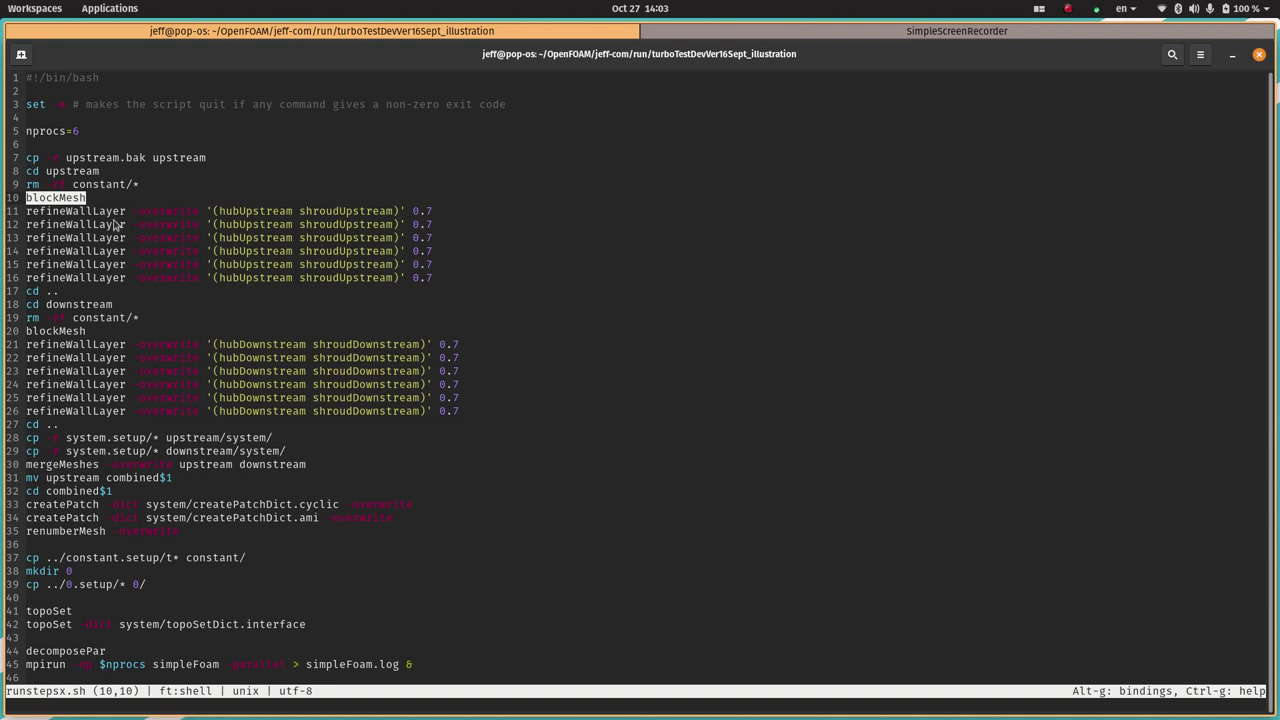
pyautogui.moveTo(106, 211); pyautogui.dragTo(145, 278)
pyautogui.click(145, 278)
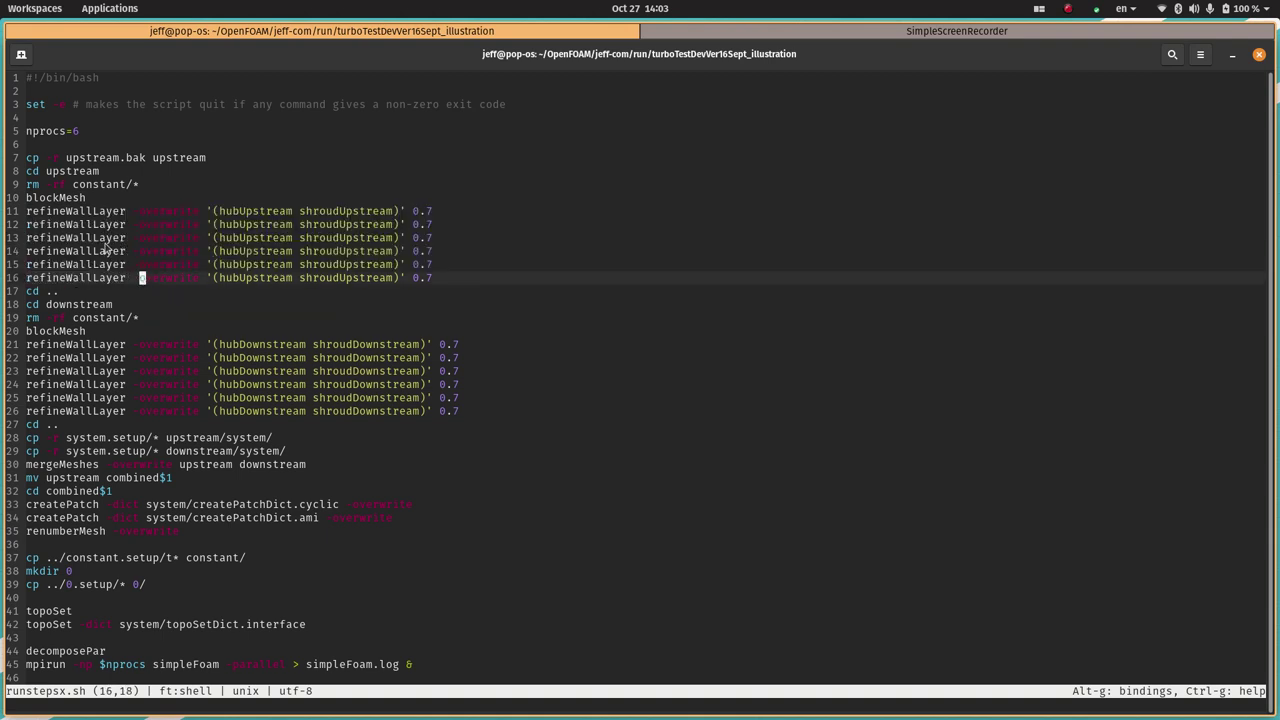
pyautogui.moveTo(27, 211); pyautogui.dragTo(441, 284)
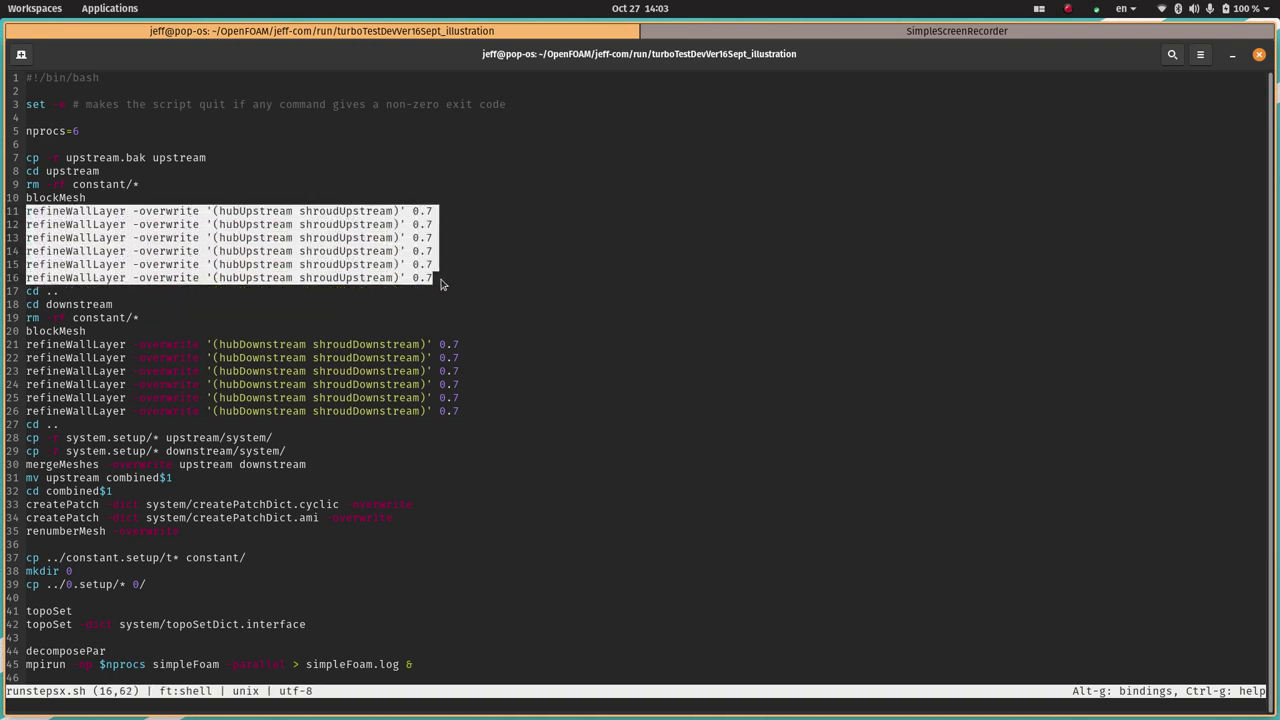
pyautogui.click(47, 213)
pyautogui.moveTo(27, 211); pyautogui.dragTo(451, 280)
pyautogui.click(449, 284)
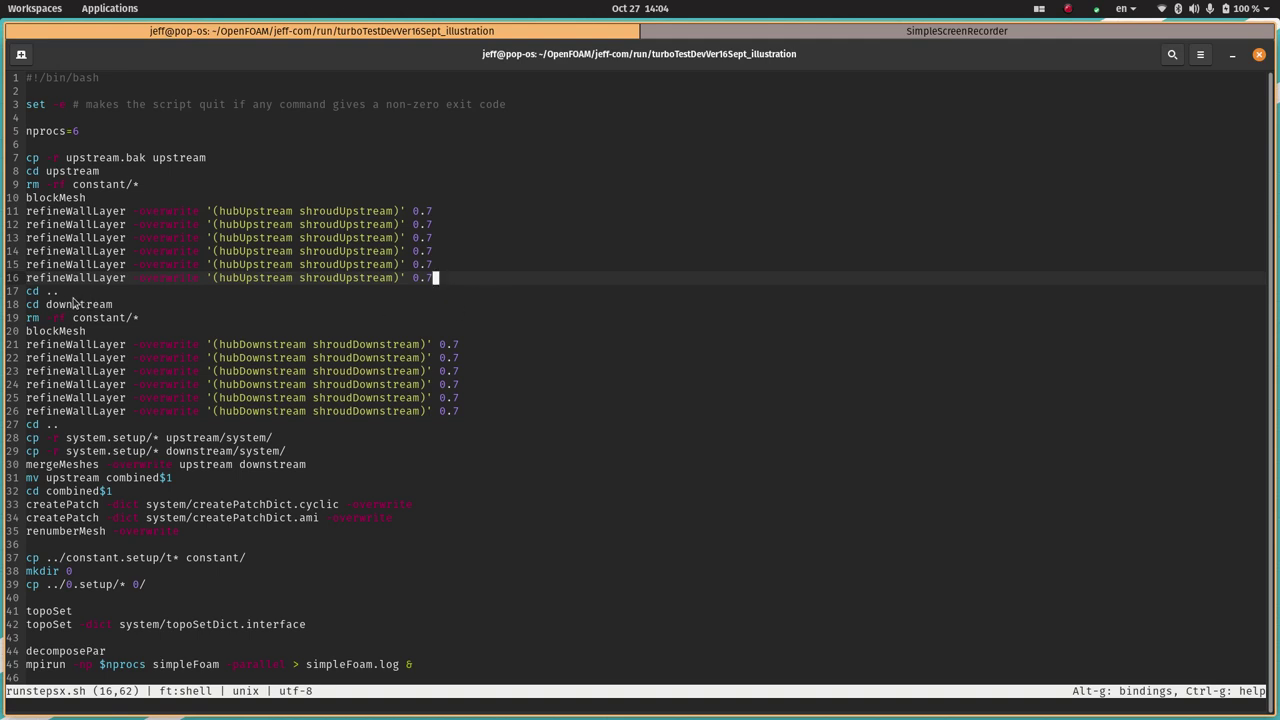
pyautogui.click(29, 291)
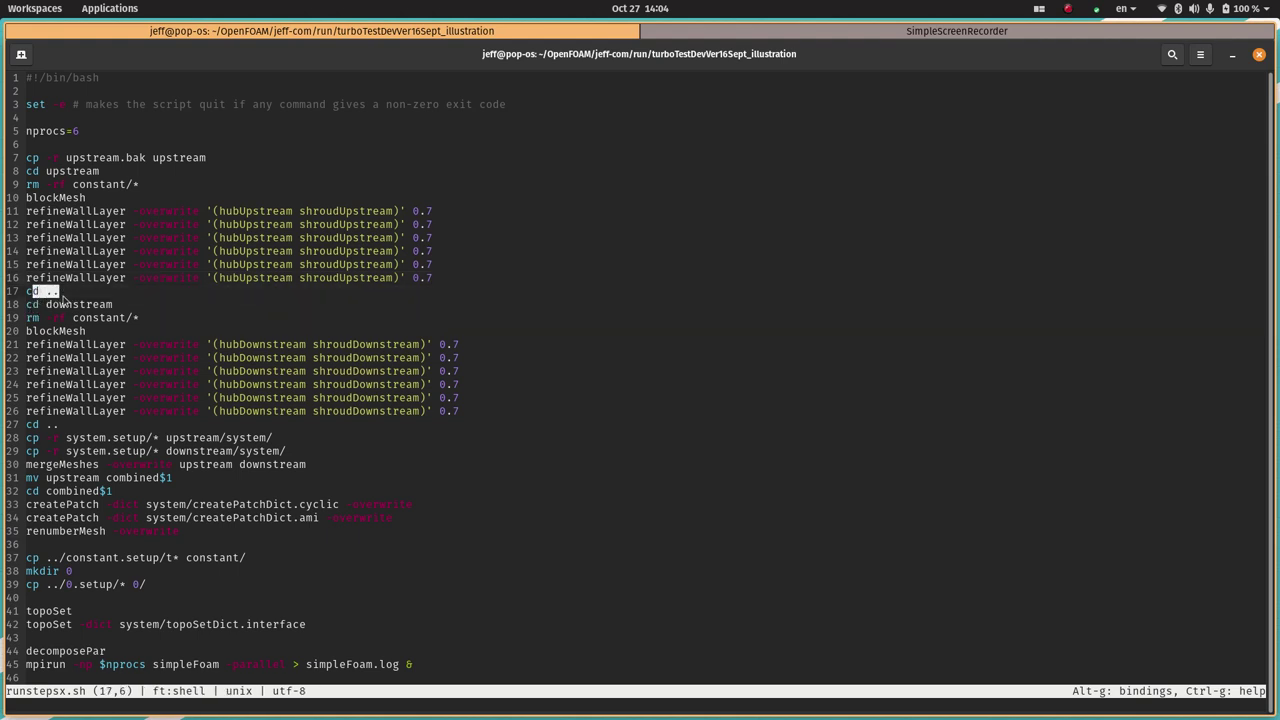
pyautogui.click(29, 305)
pyautogui.moveTo(29, 305); pyautogui.dragTo(112, 305)
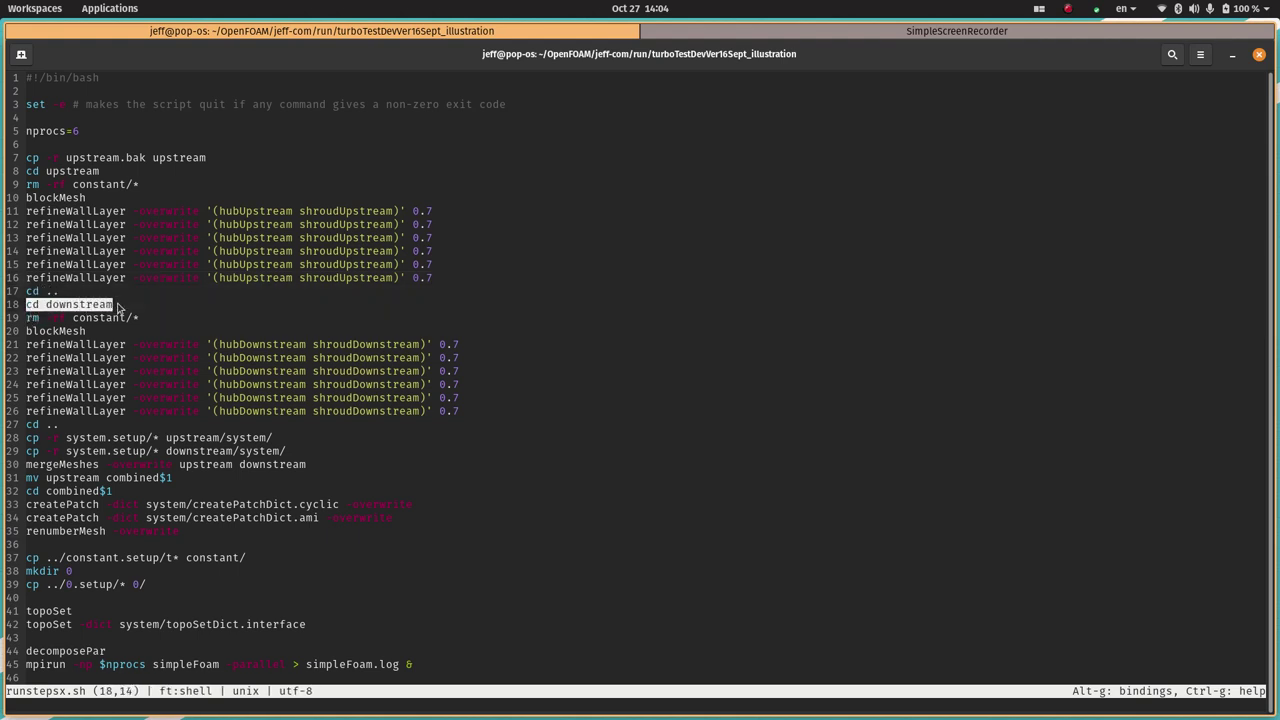
pyautogui.moveTo(28, 318); pyautogui.dragTo(549, 411)
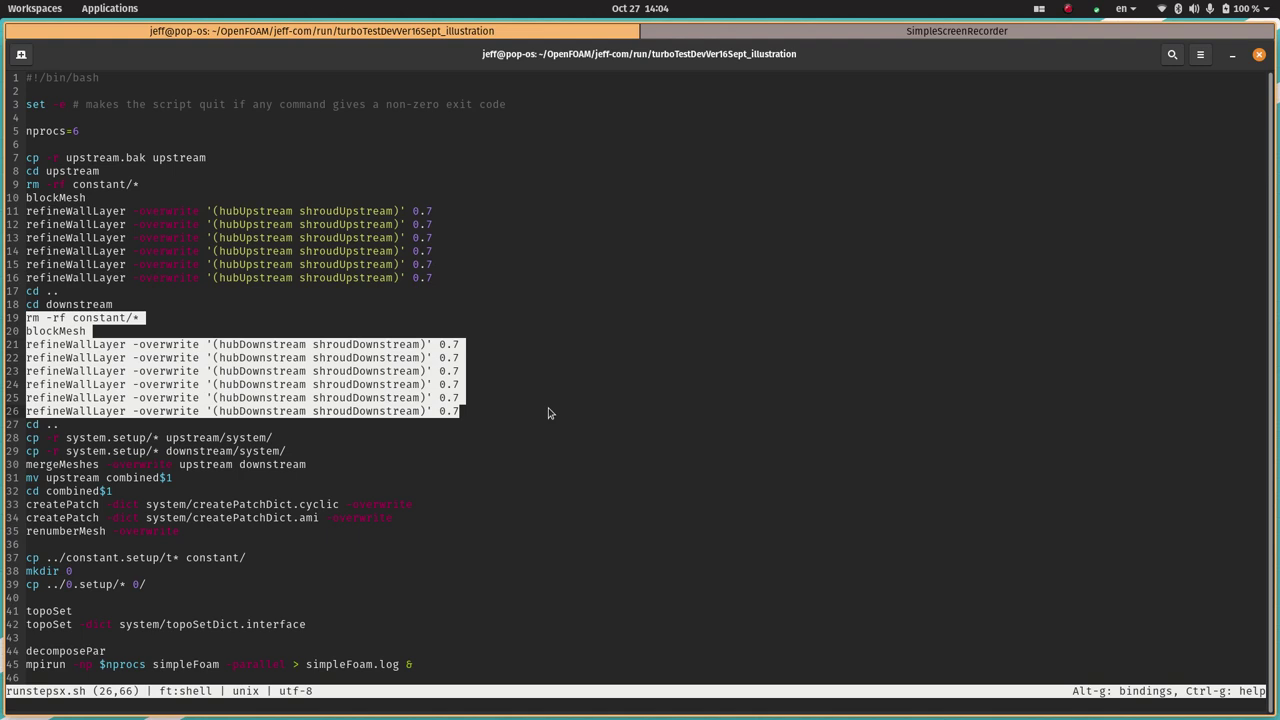
pyautogui.click(99, 332)
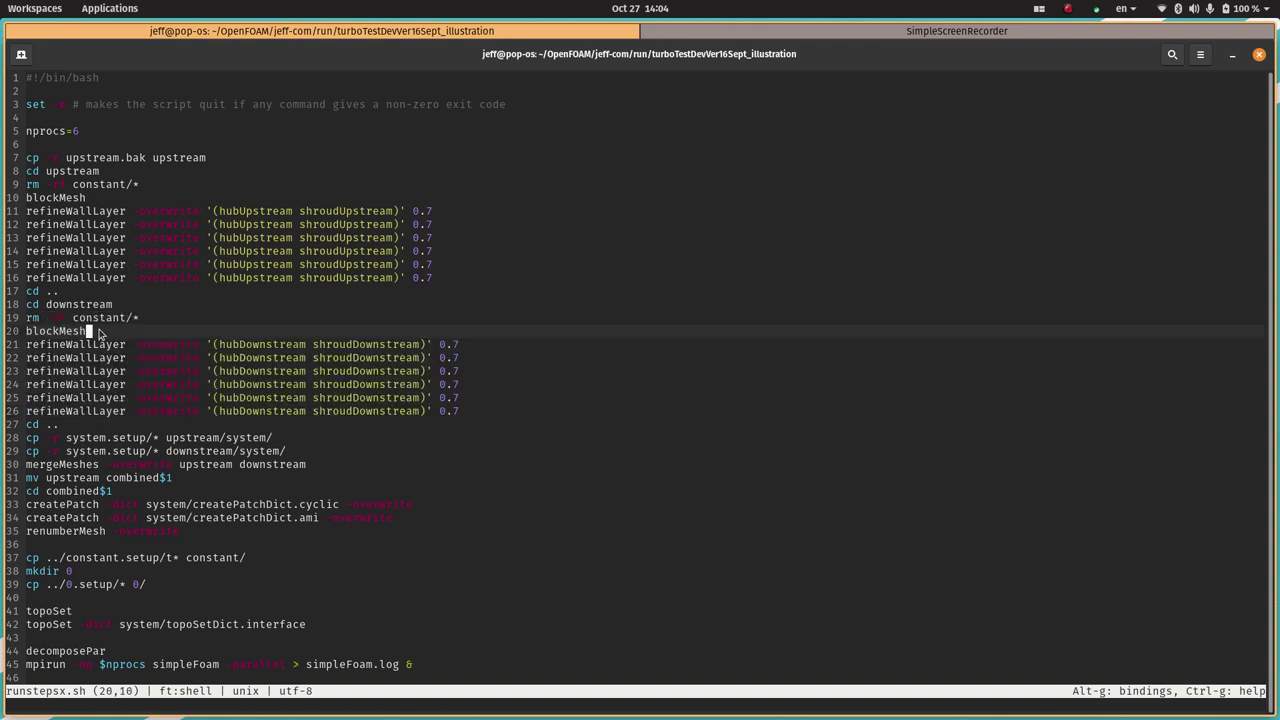
pyautogui.moveTo(31, 429); pyautogui.dragTo(306, 455)
pyautogui.click(70, 432)
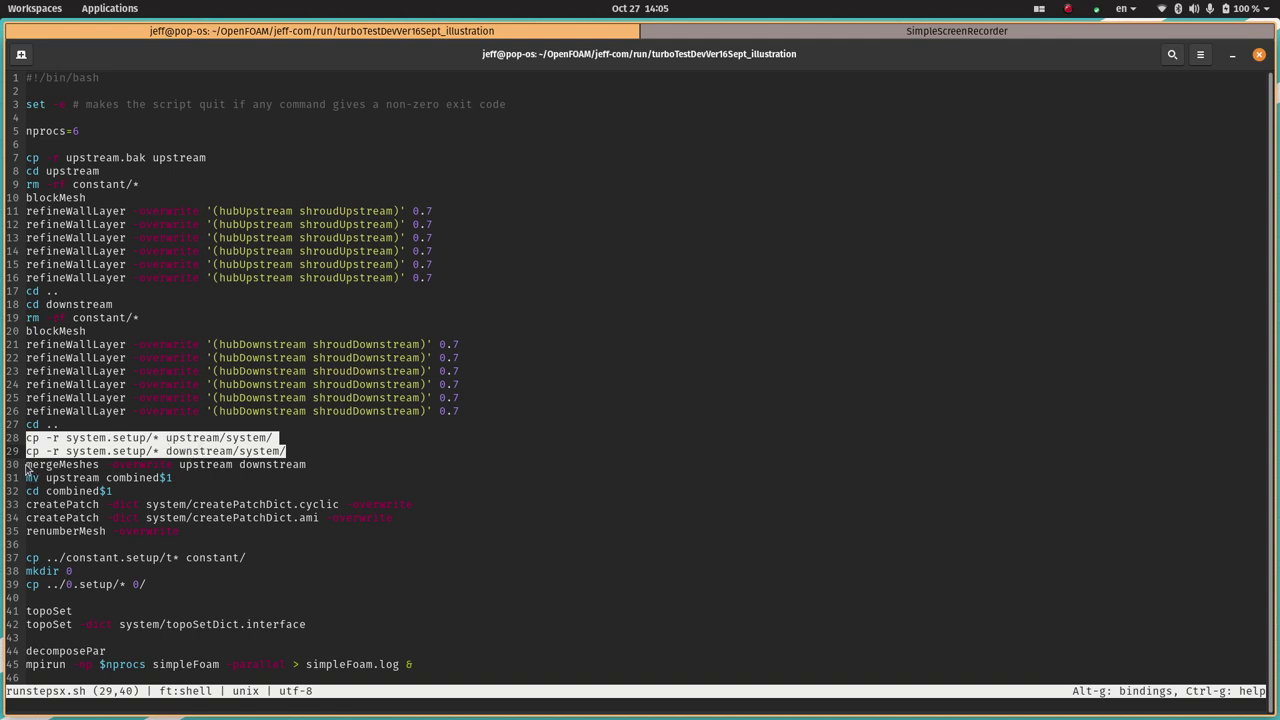
pyautogui.moveTo(27, 466); pyautogui.dragTo(311, 469)
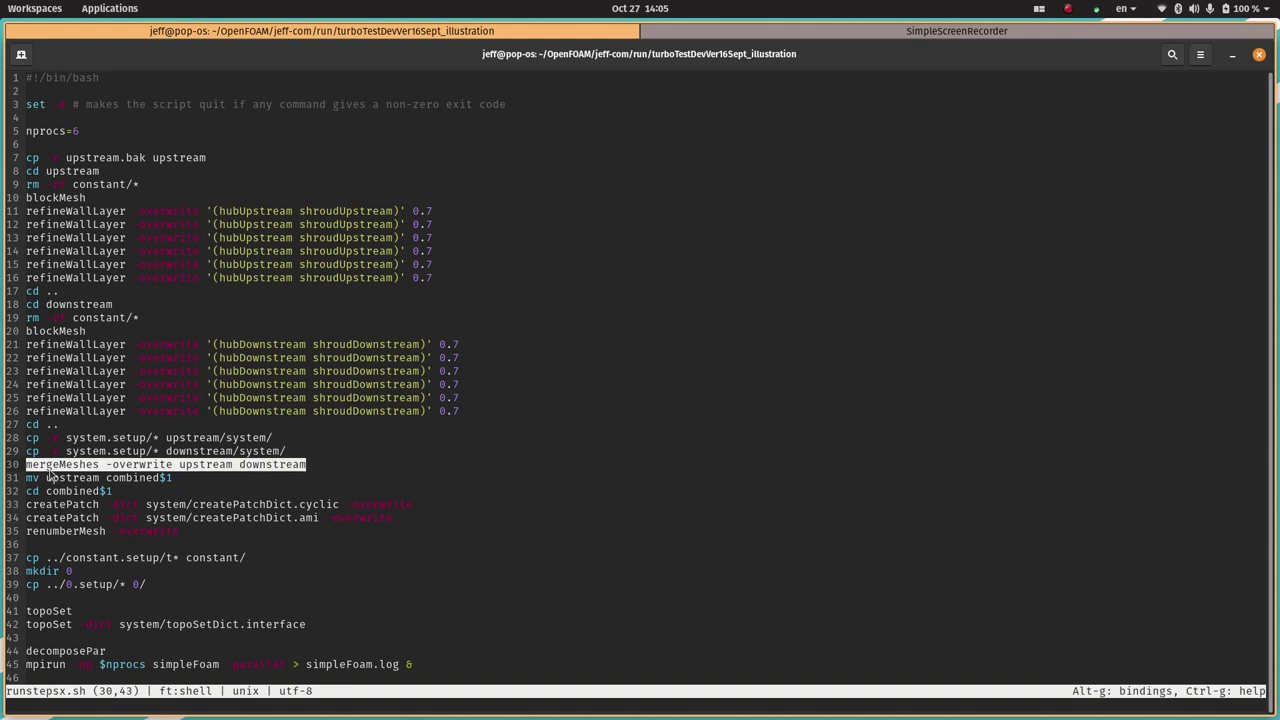
pyautogui.click(212, 465)
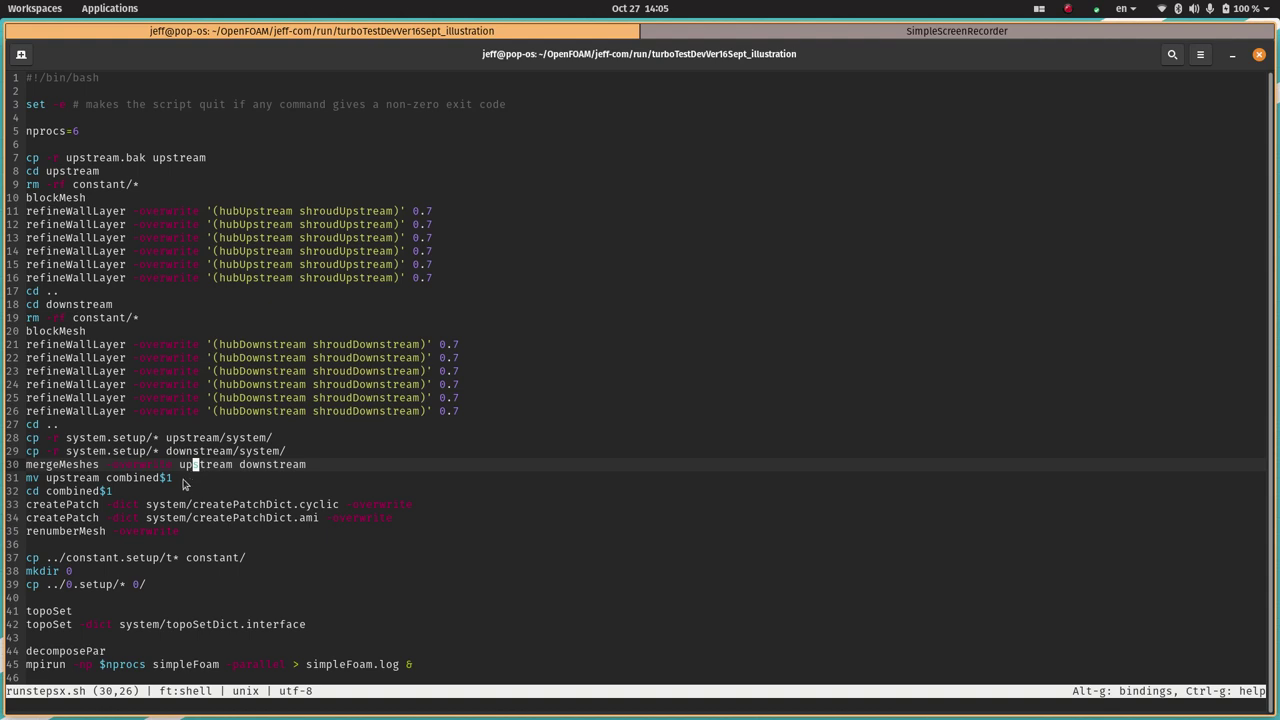
pyautogui.moveTo(179, 464); pyautogui.dragTo(235, 472)
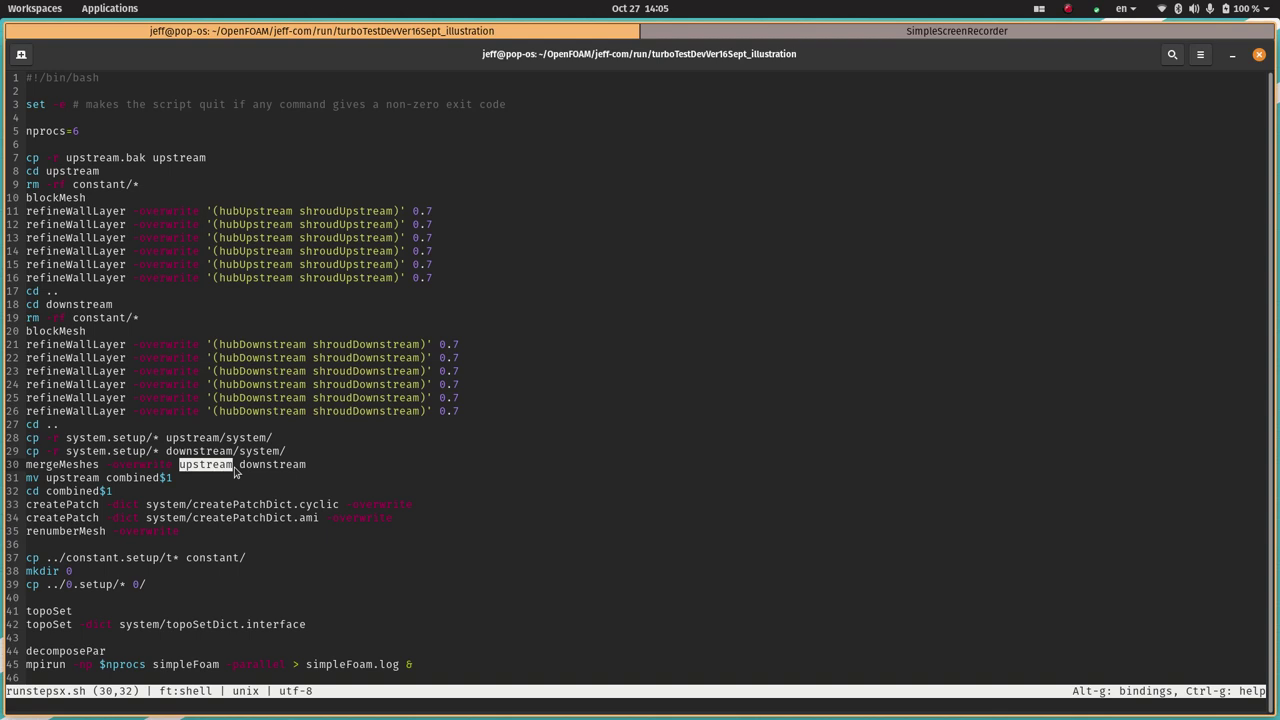
pyautogui.click(202, 466)
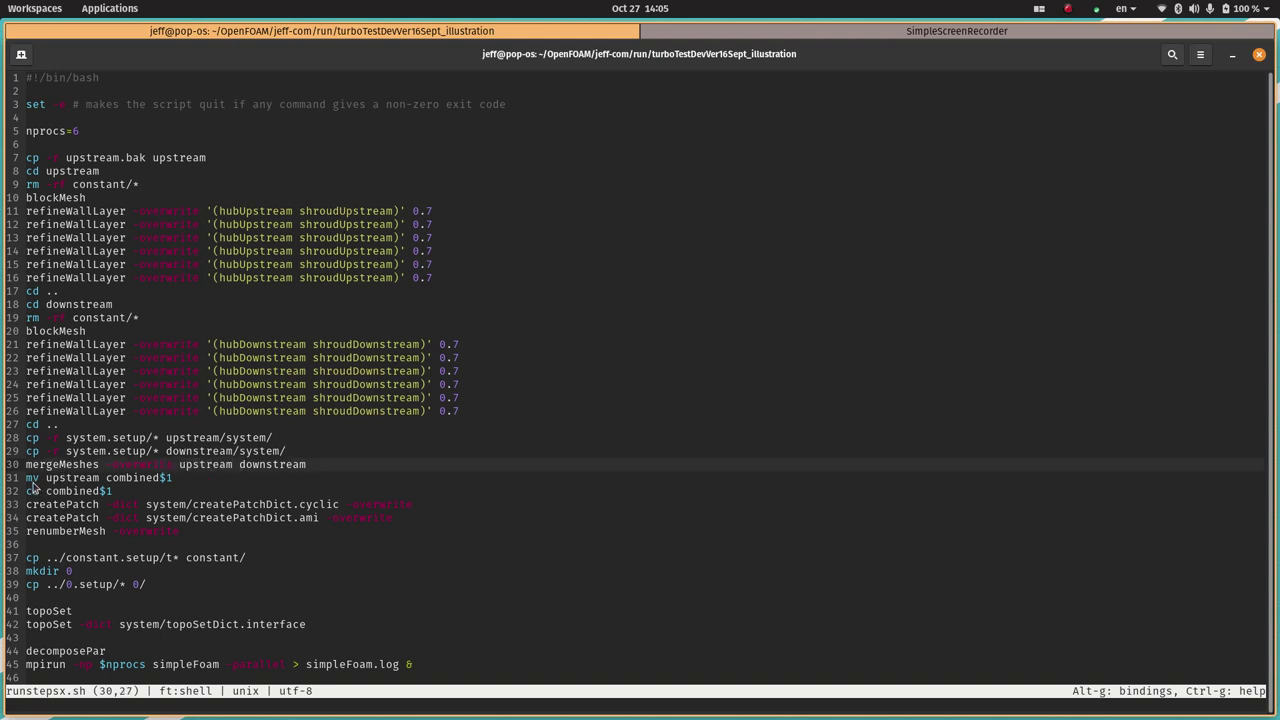
pyautogui.moveTo(27, 479); pyautogui.dragTo(166, 478)
pyautogui.click(172, 480)
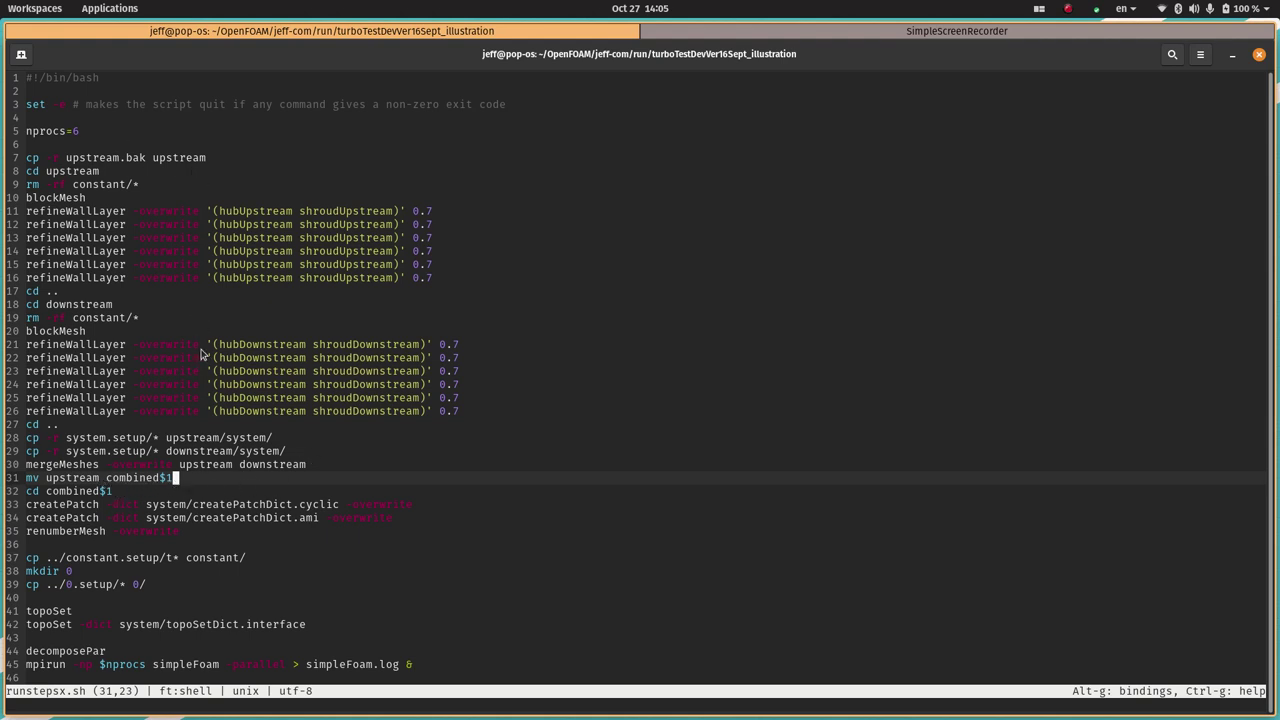
pyautogui.moveTo(32, 491); pyautogui.dragTo(118, 491)
pyautogui.click(118, 491)
pyautogui.moveTo(27, 509); pyautogui.dragTo(443, 525)
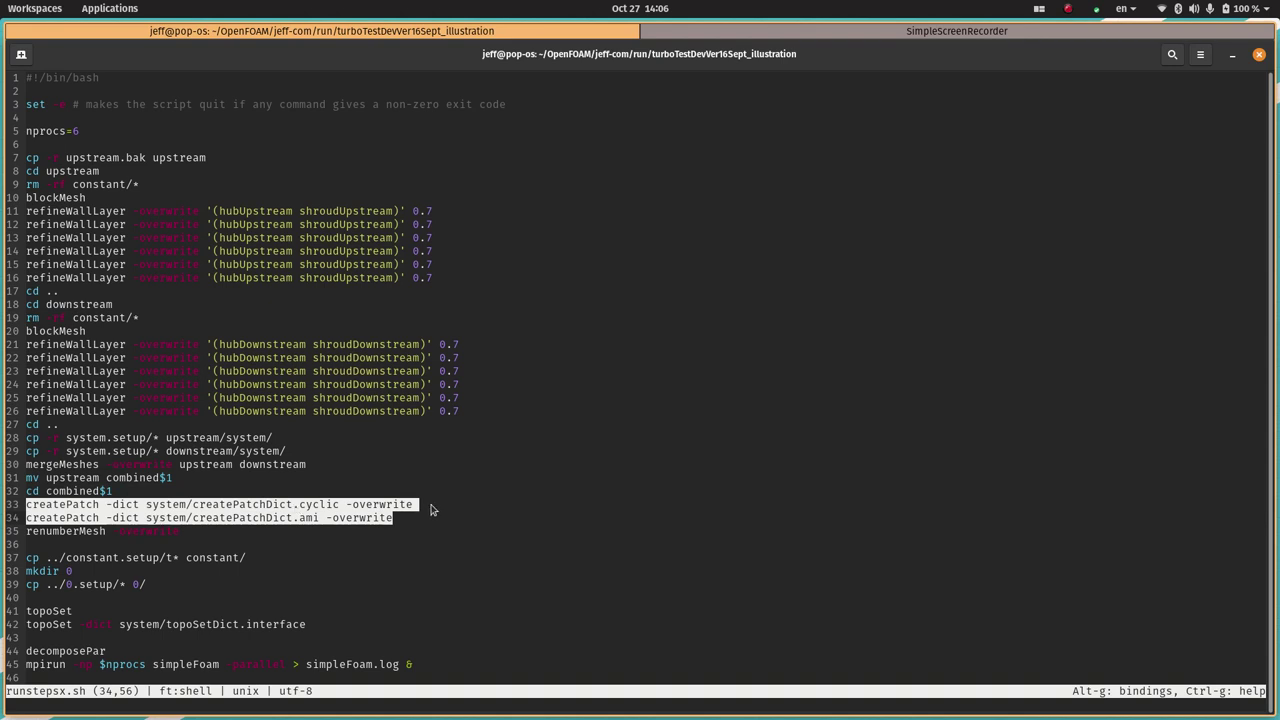
pyautogui.moveTo(417, 506); pyautogui.dragTo(160, 516)
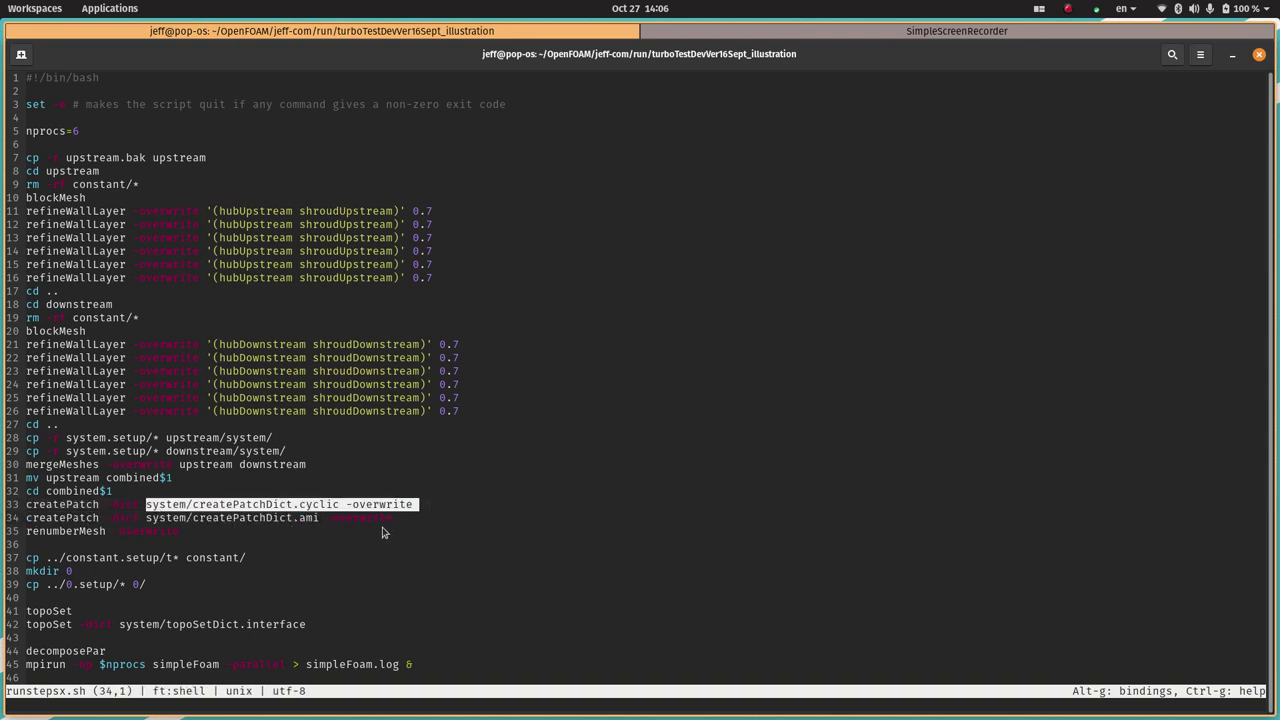
pyautogui.moveTo(423, 522); pyautogui.dragTo(143, 522)
pyautogui.click(143, 521)
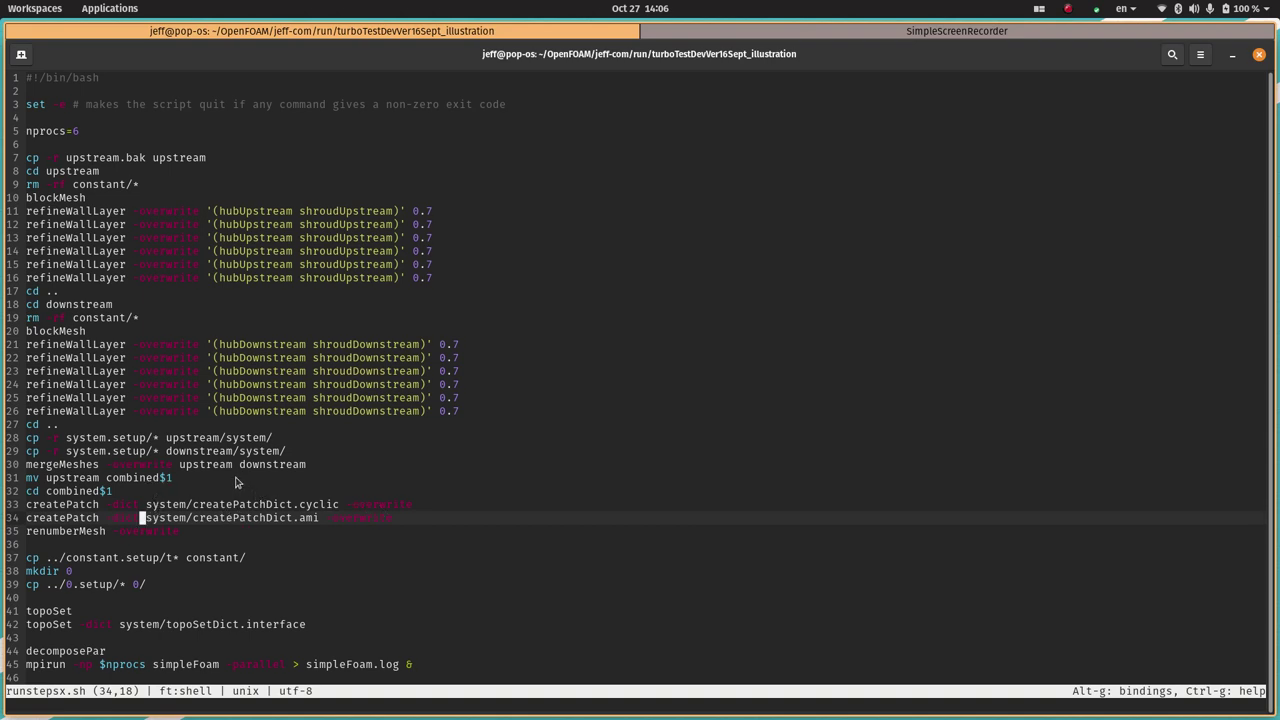
pyautogui.click(30, 534)
pyautogui.moveTo(33, 541)
pyautogui.mouseDown()
pyautogui.moveTo(182, 538)
pyautogui.moveTo(26, 538)
pyautogui.mouseUp()
pyautogui.click(184, 540)
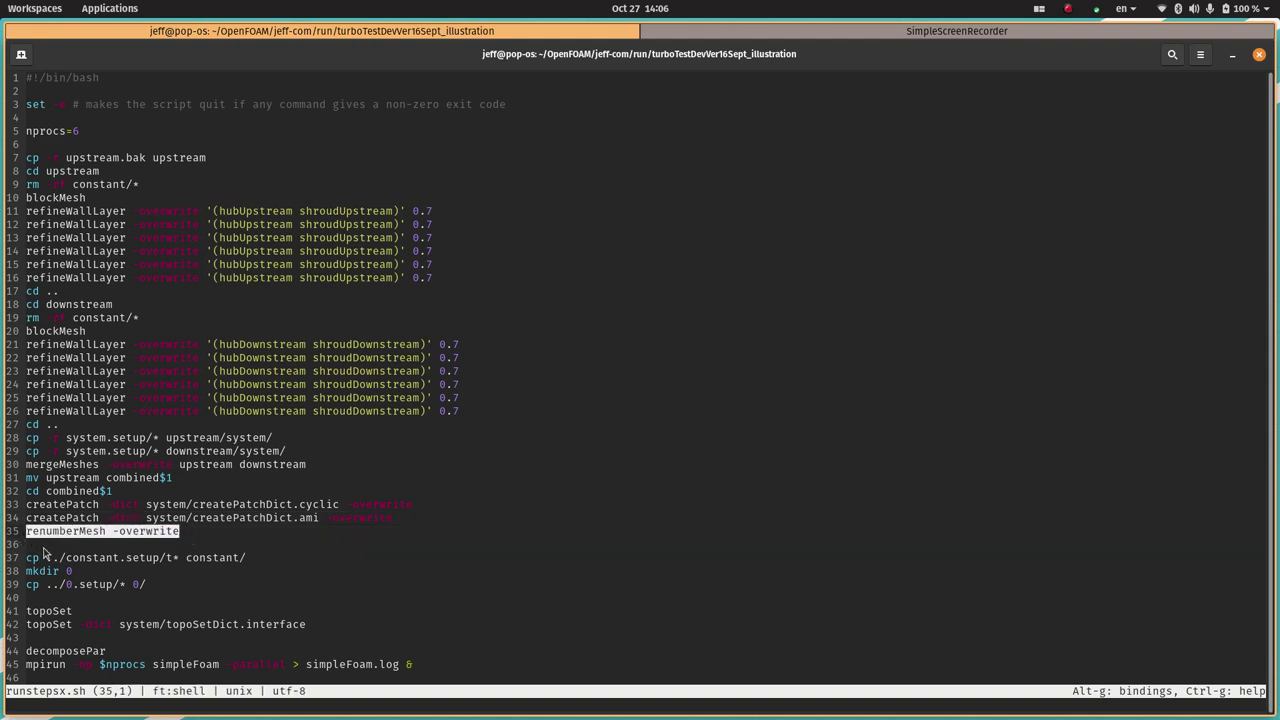
pyautogui.click(46, 546)
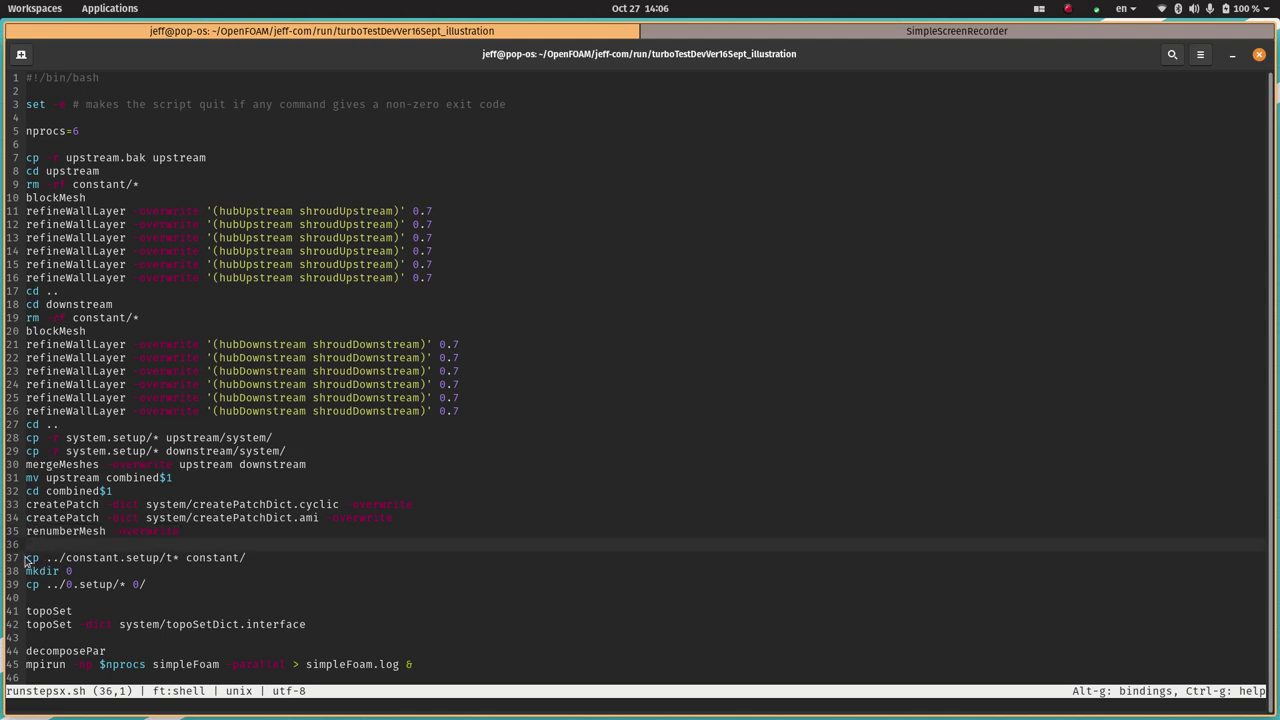
pyautogui.moveTo(28, 558); pyautogui.dragTo(245, 562)
pyautogui.click(281, 561)
pyautogui.moveTo(72, 572); pyautogui.dragTo(160, 588)
pyautogui.click(28, 573)
pyautogui.click(160, 588)
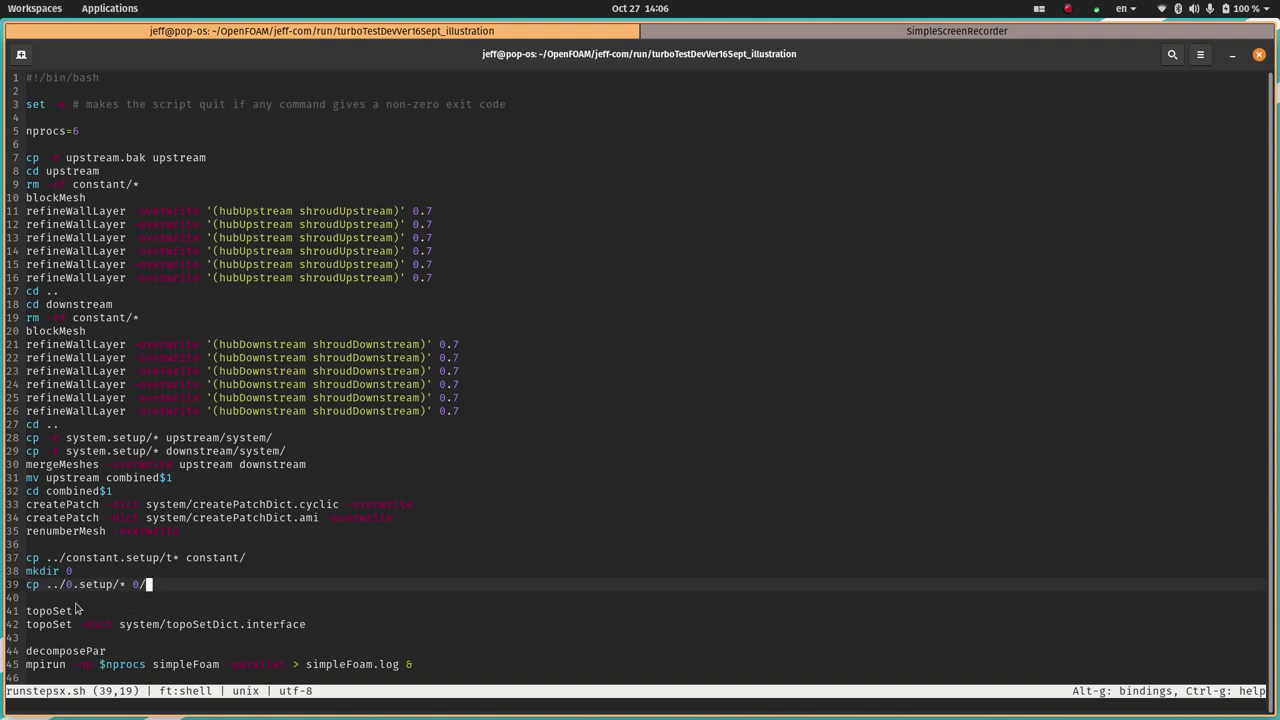
pyautogui.moveTo(67, 588); pyautogui.dragTo(152, 590)
pyautogui.click(110, 590)
pyautogui.scroll(-1, 212, 536)
pyautogui.scroll(-1, 212, 536)
pyautogui.scroll(-1, 214, 538)
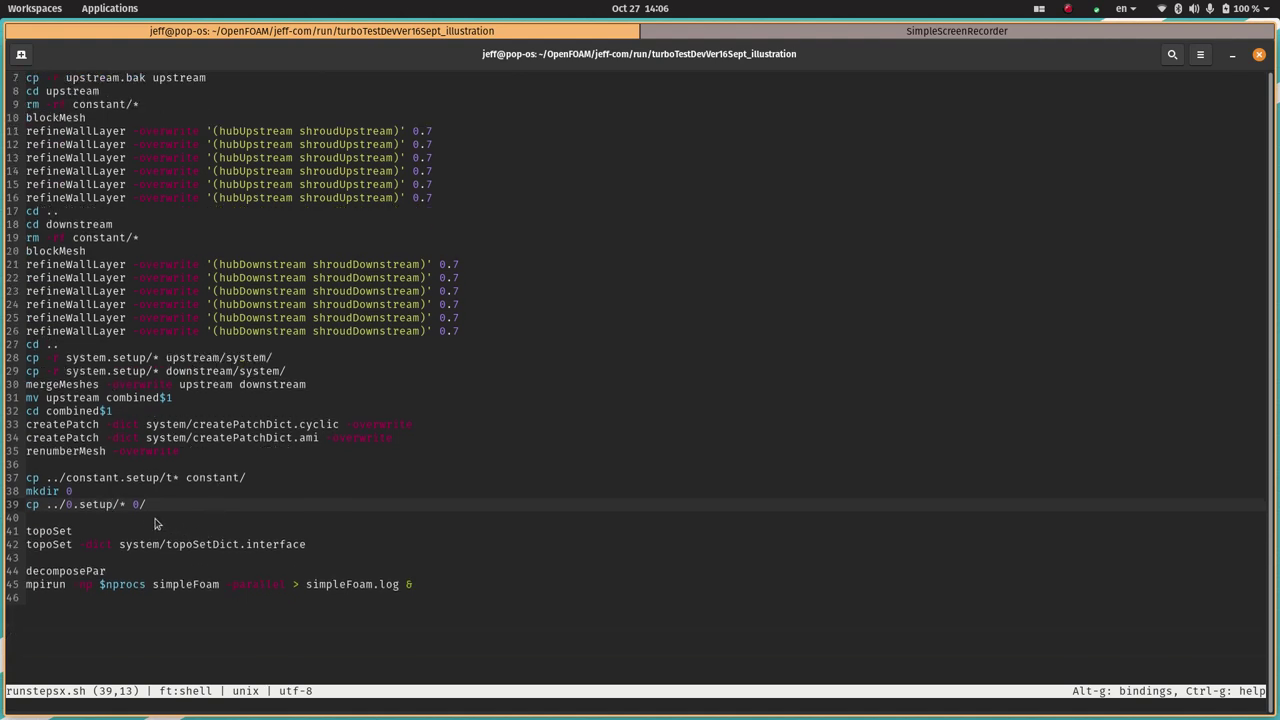
# Highlight the topoSet command on line 41 of runstepsx.sh
pyautogui.click(138, 517)
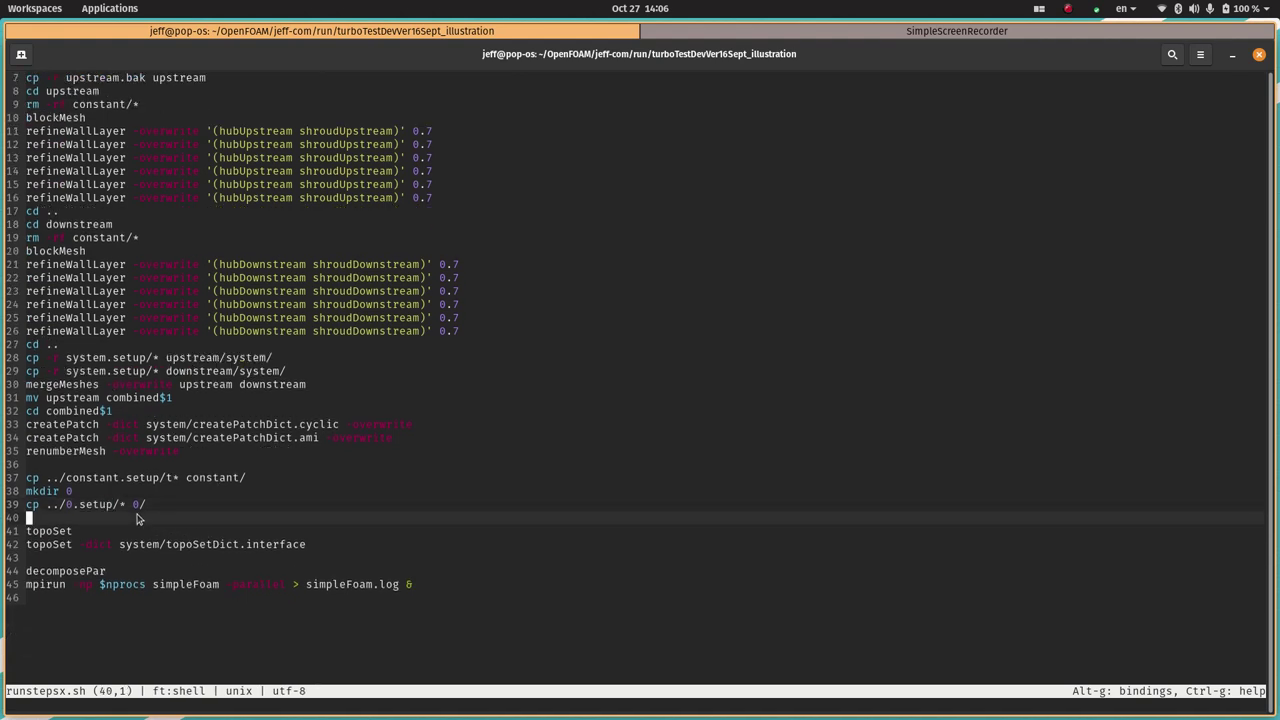
pyautogui.click(28, 533)
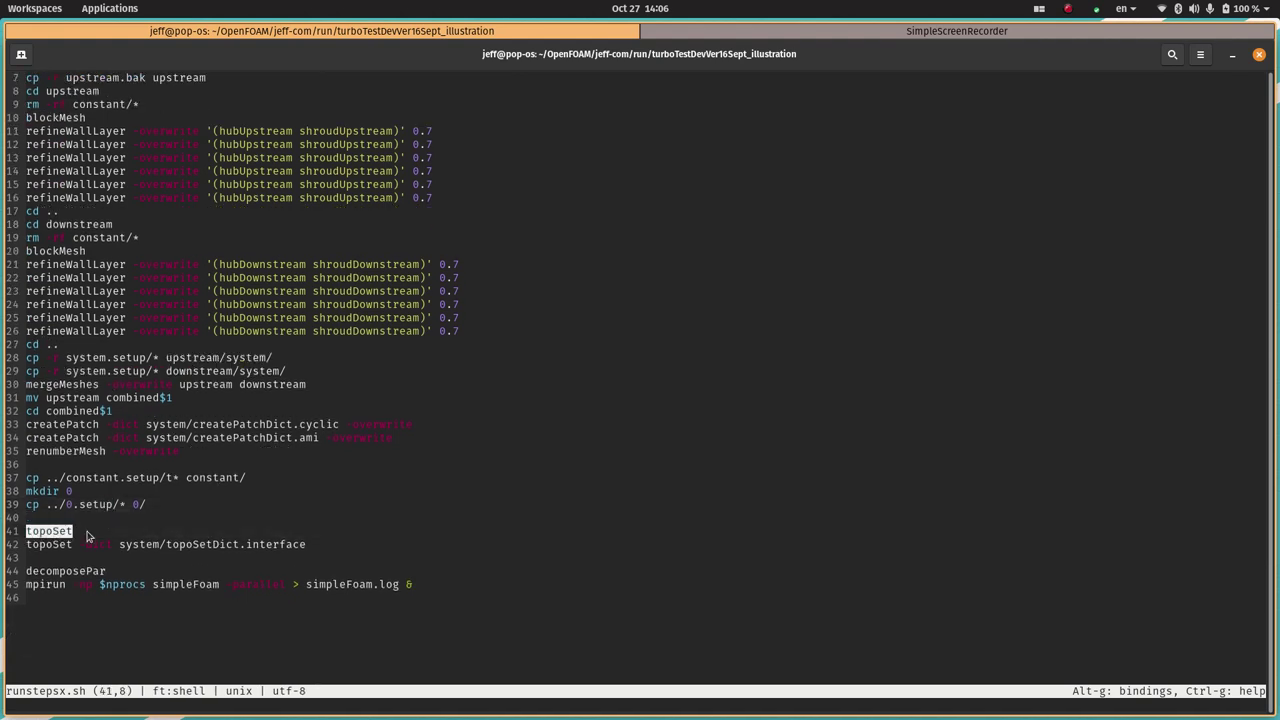
pyautogui.click(87, 536)
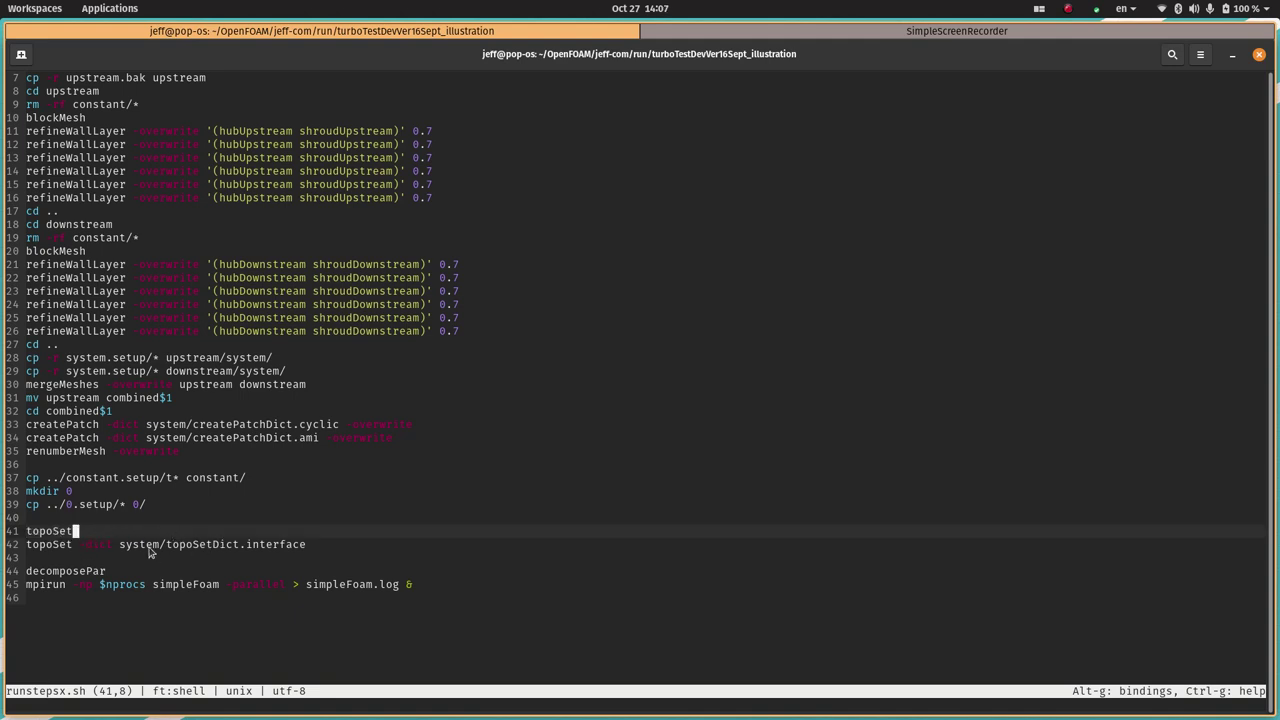
pyautogui.moveTo(28, 535); pyautogui.dragTo(72, 533)
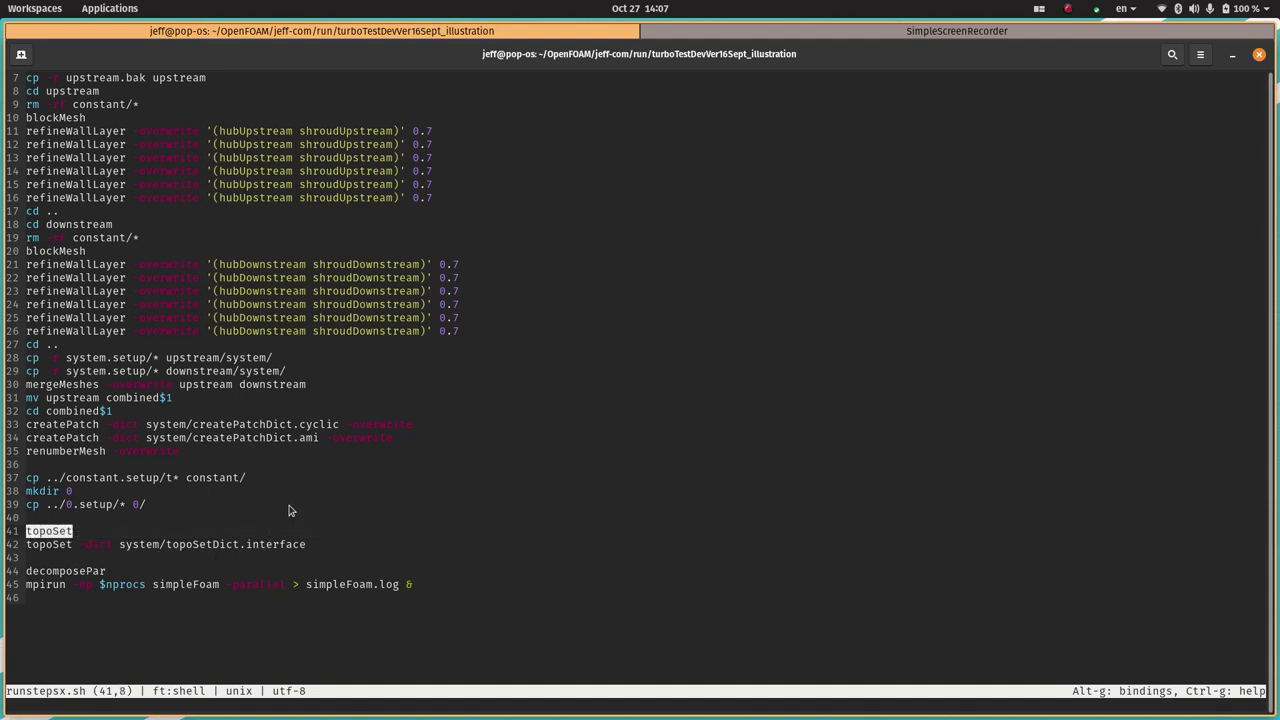
pyautogui.click(119, 531)
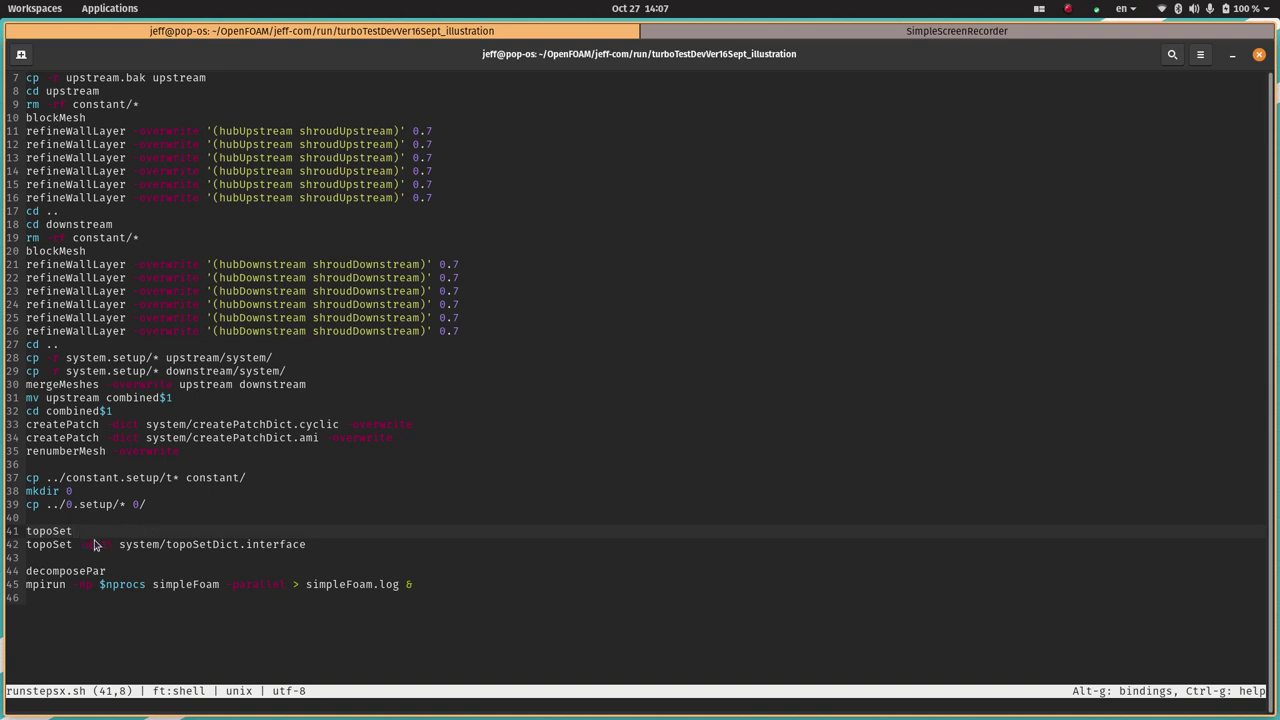
pyautogui.moveTo(76, 531); pyautogui.dragTo(28, 541)
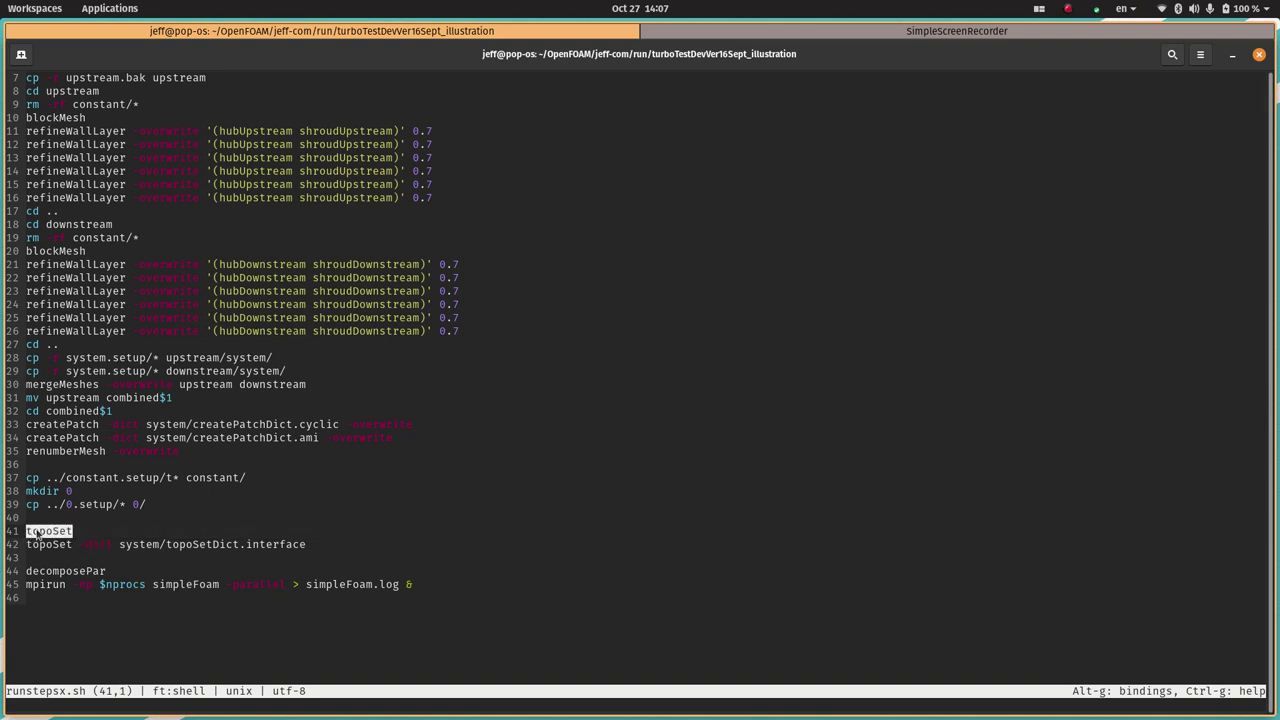
pyautogui.click(76, 534)
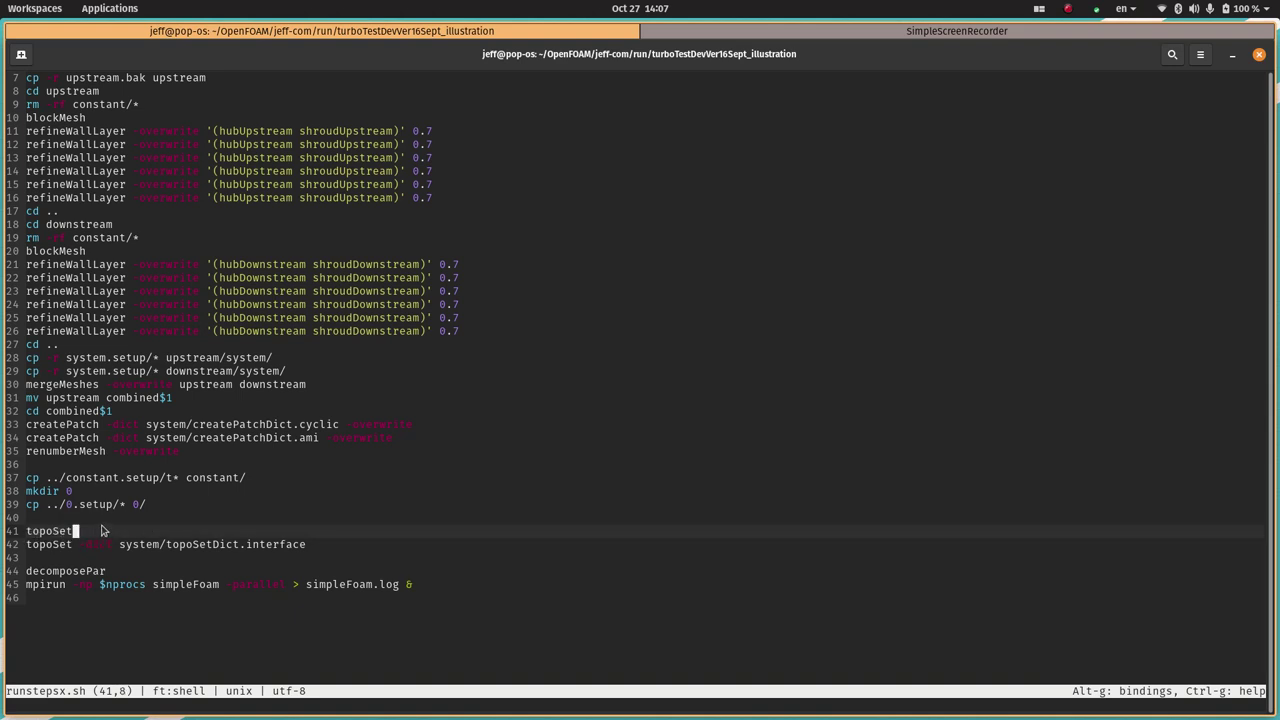
# Highlight the topoSet -dict system/topoSetDict.interface command on line 42
pyautogui.moveTo(28, 547); pyautogui.dragTo(334, 549)
pyautogui.click(334, 548)
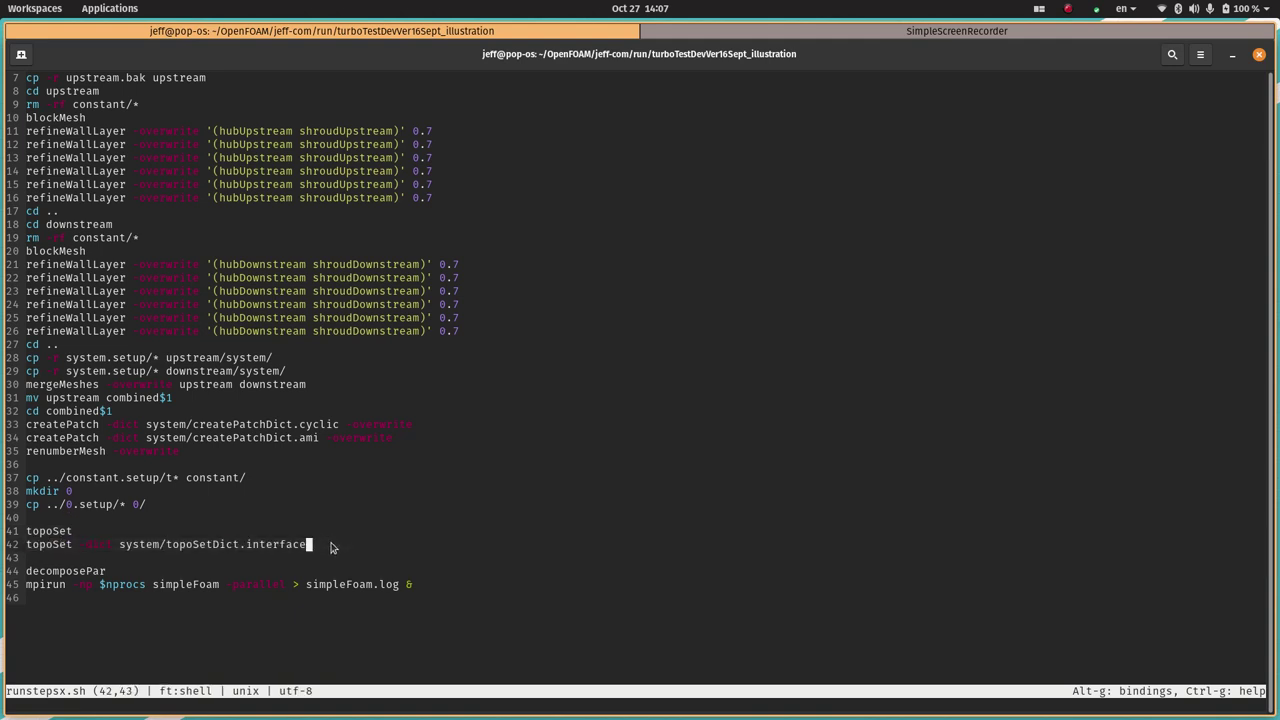
pyautogui.doubleClick(276, 544)
pyautogui.keyDown('shift'); pyautogui.click(168, 546); pyautogui.keyUp('shift')
pyautogui.click(168, 546)
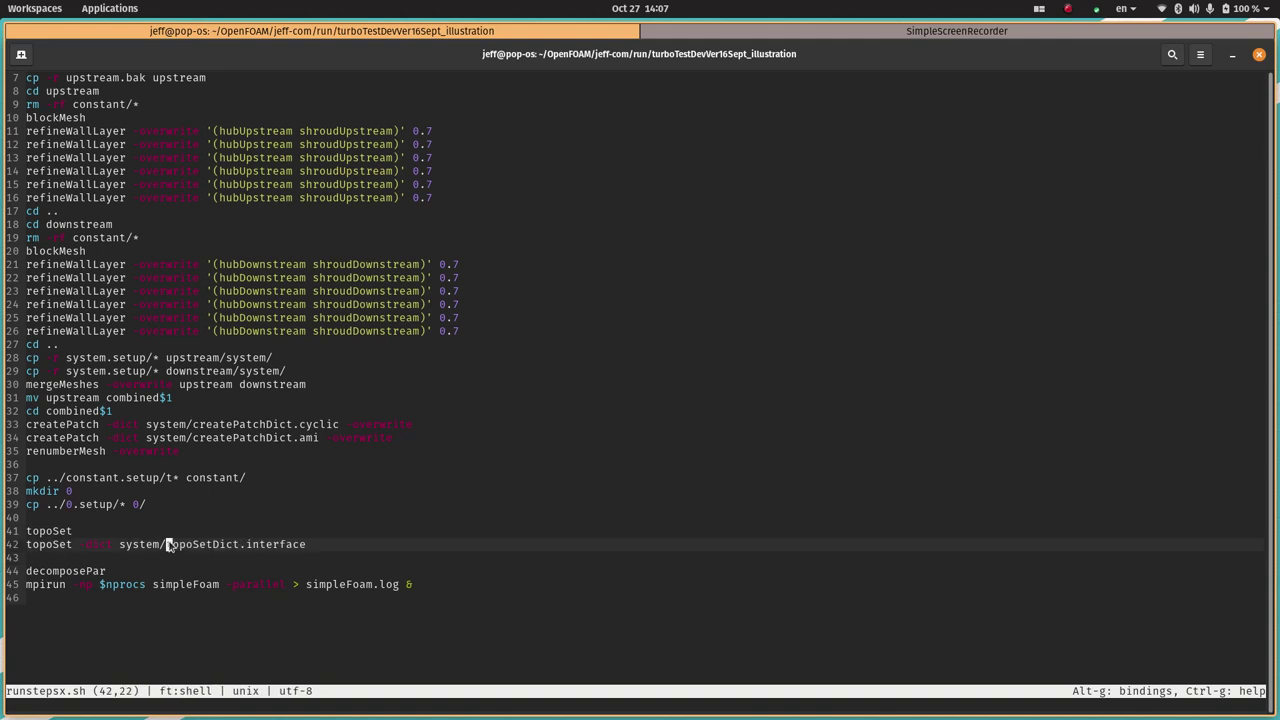
pyautogui.moveTo(311, 549); pyautogui.dragTo(24, 540)
pyautogui.click(28, 517)
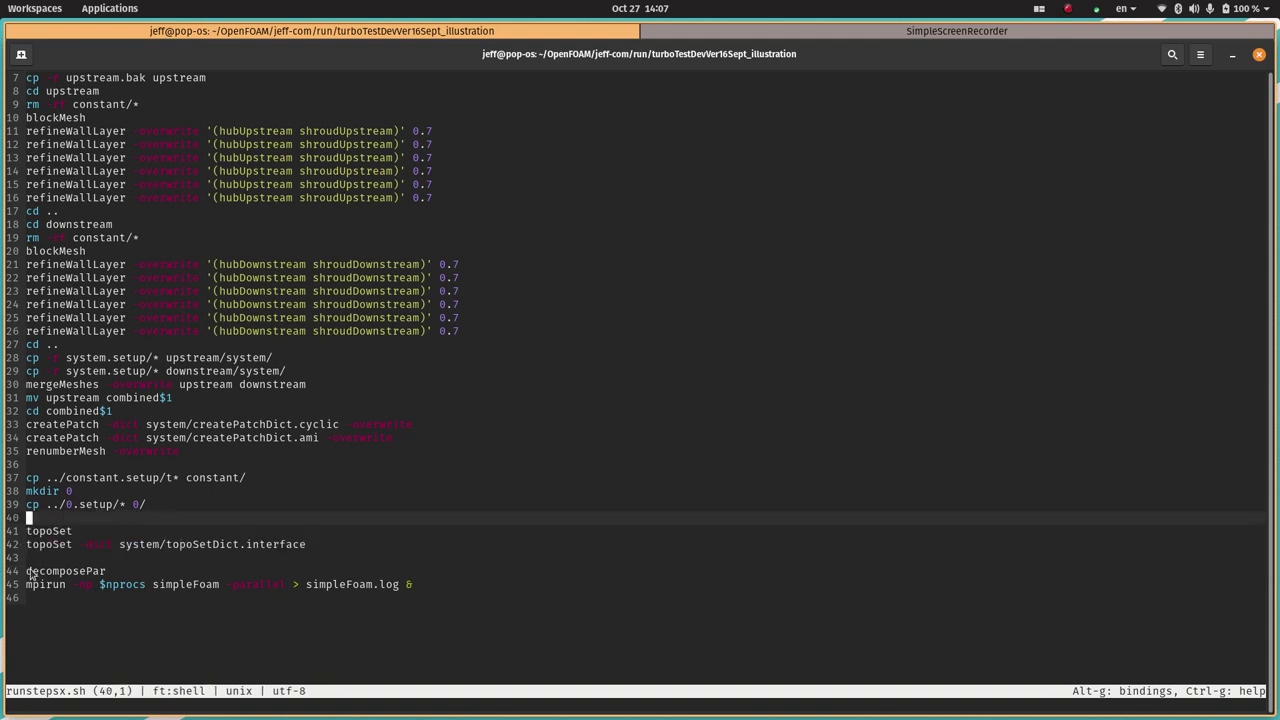
# Highlight the decomposePar line and the parallel mpirun simpleFoam line
pyautogui.moveTo(30, 571); pyautogui.dragTo(106, 575)
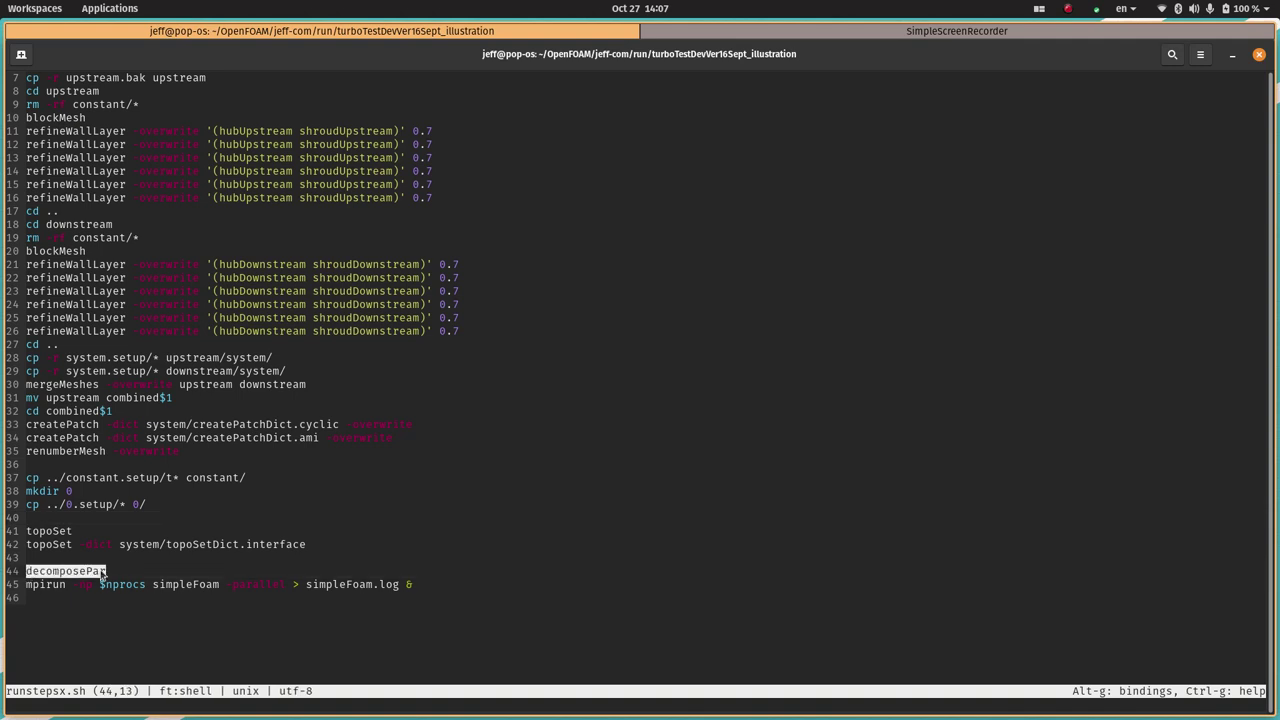
pyautogui.click(30, 590)
pyautogui.moveTo(30, 588); pyautogui.dragTo(440, 588)
pyautogui.click(440, 588)
pyautogui.scroll(3, 500, 508)
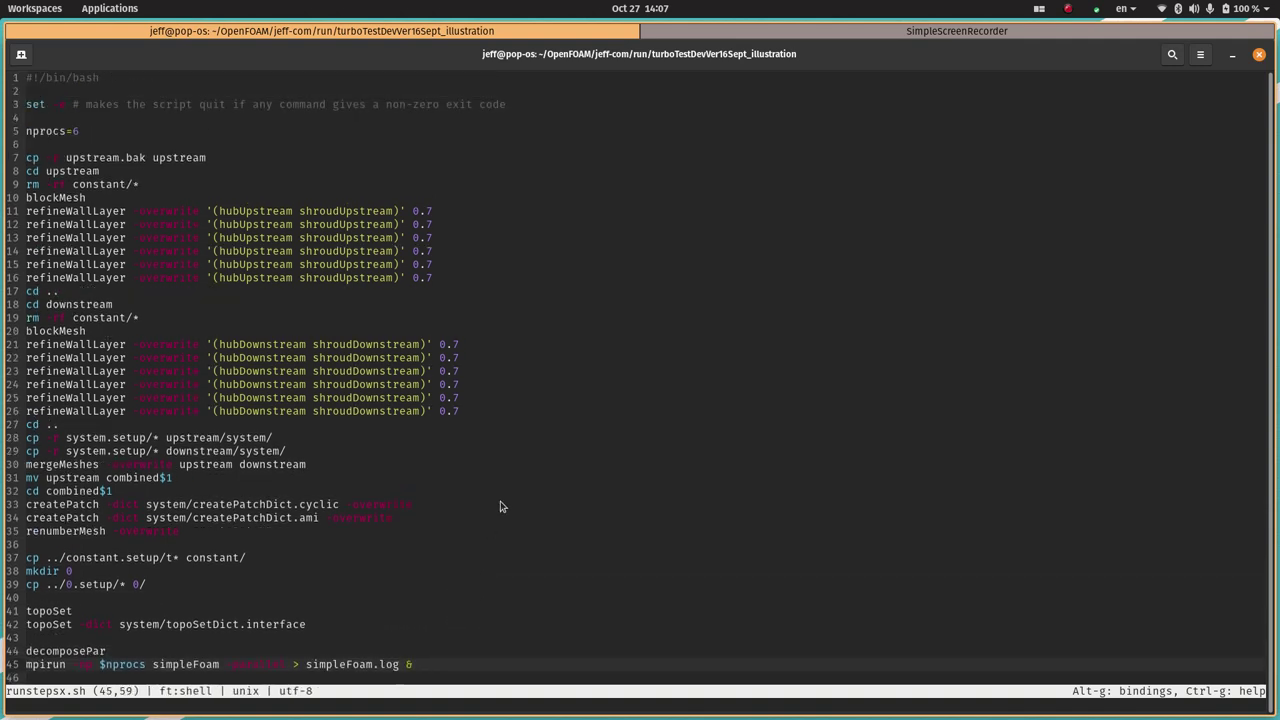
pyautogui.scroll(-1, 480, 471)
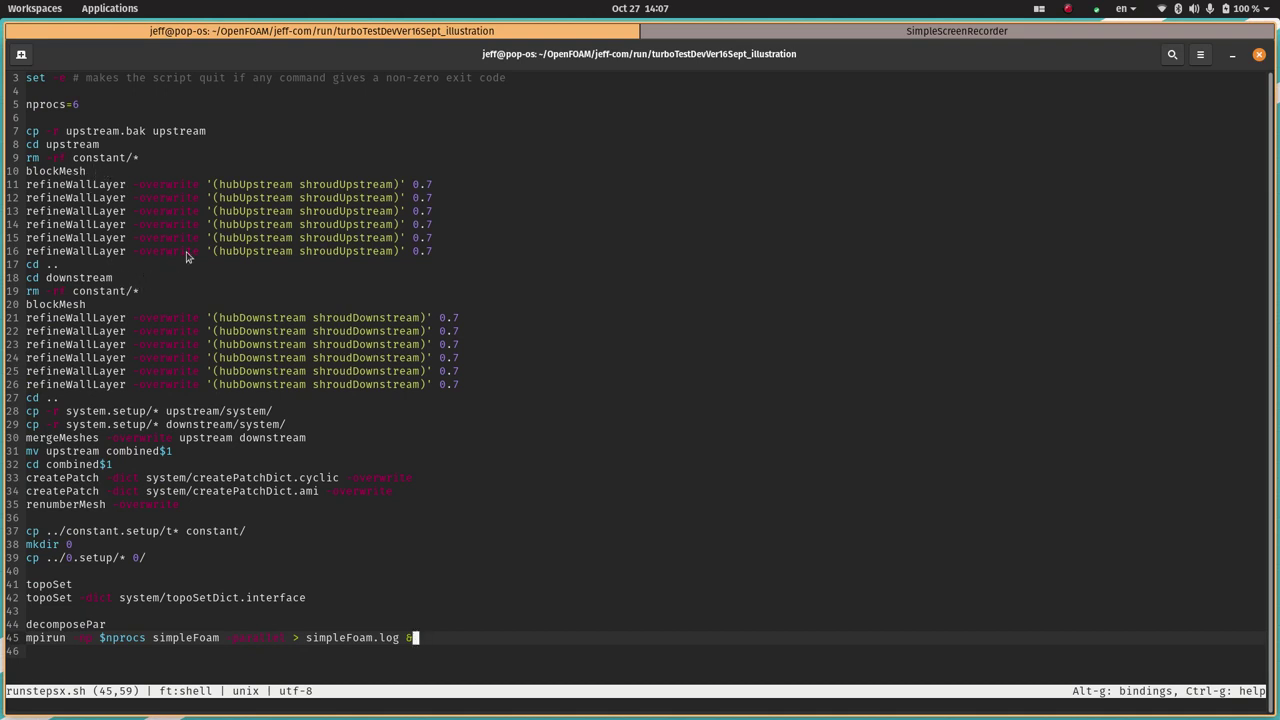
pyautogui.scroll(1, 656, 171)
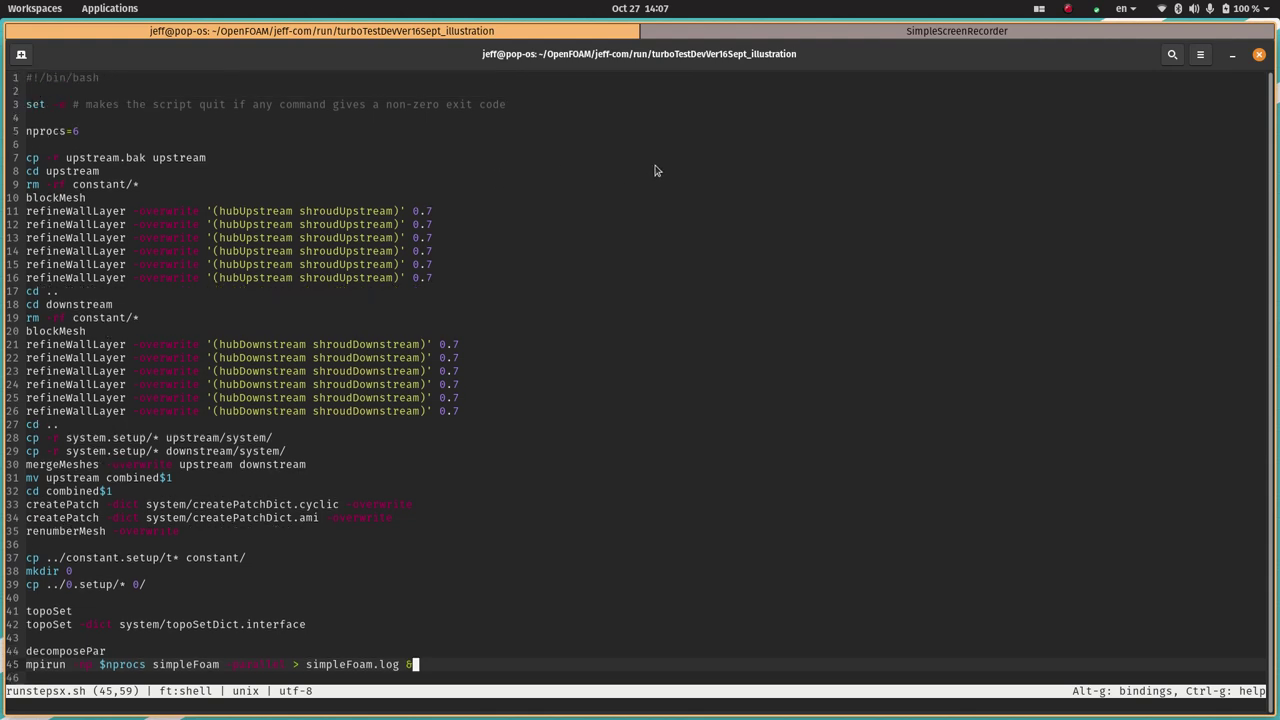
pyautogui.scroll(-1, 651, 166)
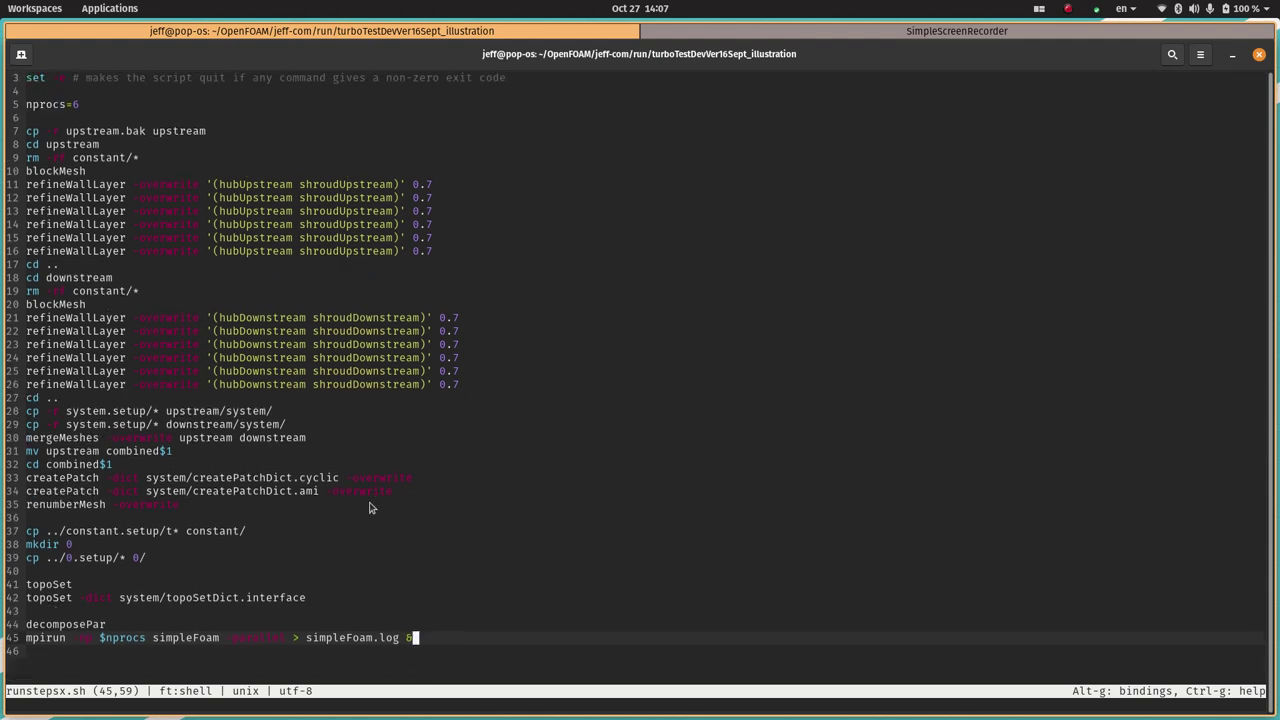
pyautogui.hotkey('ctrl', 'q')
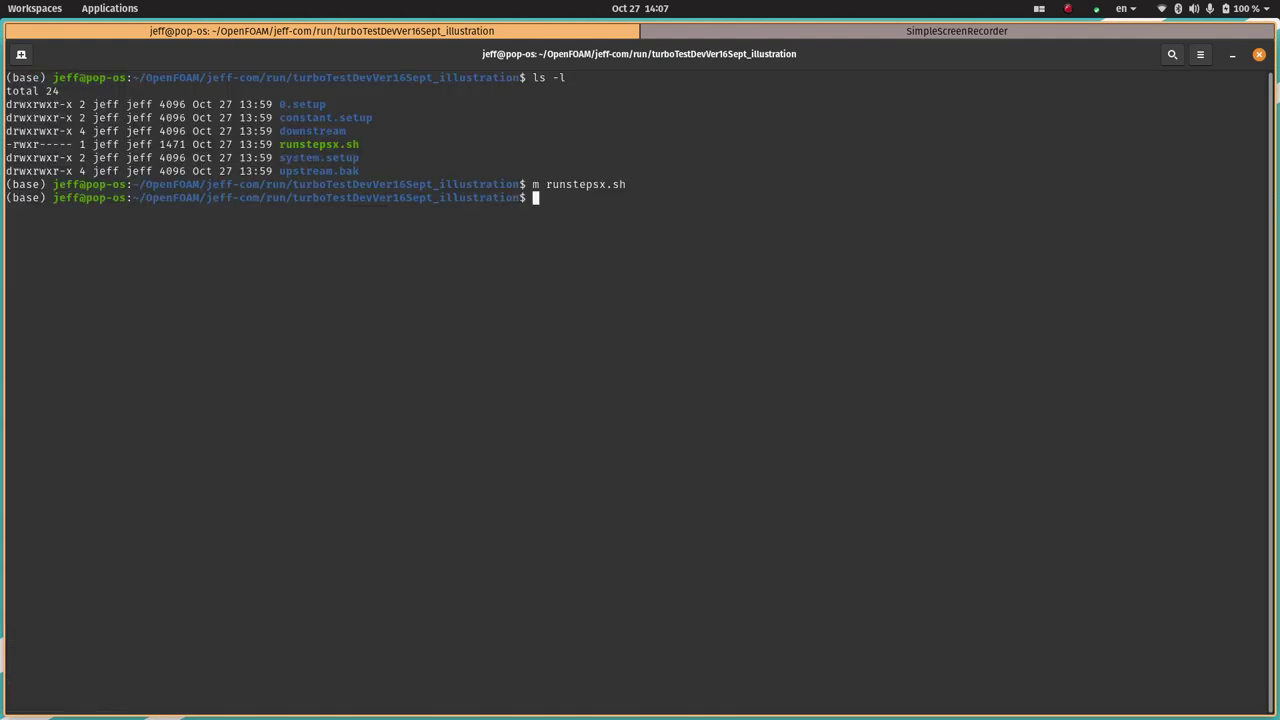
pyautogui.write('cd up')
pyautogui.press('Tab')
pyautogui.press('Return')
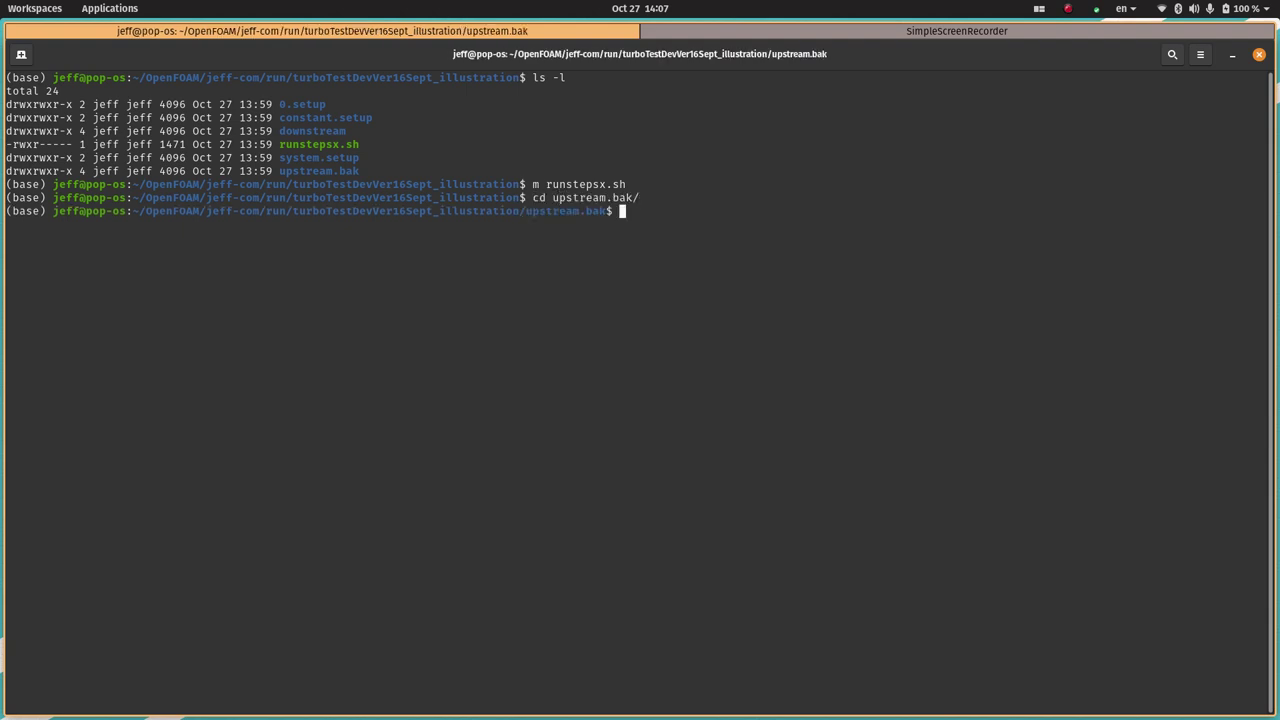
pyautogui.write('m b')
pyautogui.press('BackSpace')
pyautogui.write('sy')
pyautogui.press('Tab')
pyautogui.write('bl')
pyautogui.press('Tab')
pyautogui.press('Return')
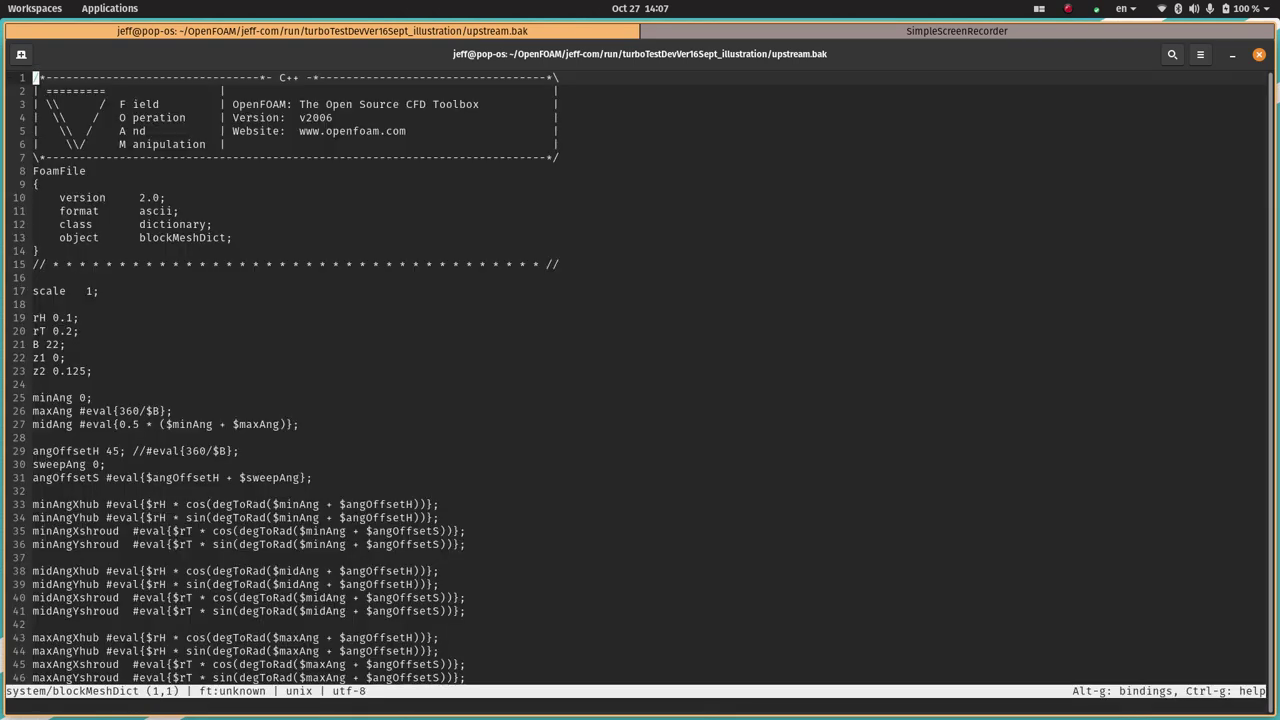
pyautogui.press('Down')
pyautogui.press('Down')
pyautogui.press('Down')
pyautogui.press('Down')
pyautogui.press('Down')
pyautogui.press('Down')
pyautogui.press('Down')
pyautogui.press('Down')
pyautogui.press('Down')
pyautogui.press('Down')
pyautogui.press('Down')
pyautogui.press('Down')
pyautogui.press('Down')
pyautogui.press('Down')
pyautogui.press('Down')
pyautogui.press('Down')
pyautogui.press('Down')
pyautogui.press('Down')
pyautogui.press('Down')
pyautogui.press('Up')
pyautogui.press('Up')
pyautogui.press('Up')
pyautogui.press('Down')
pyautogui.press('Down')
pyautogui.press('Down')
pyautogui.press('Up')
pyautogui.press('Up')
pyautogui.press('Up')
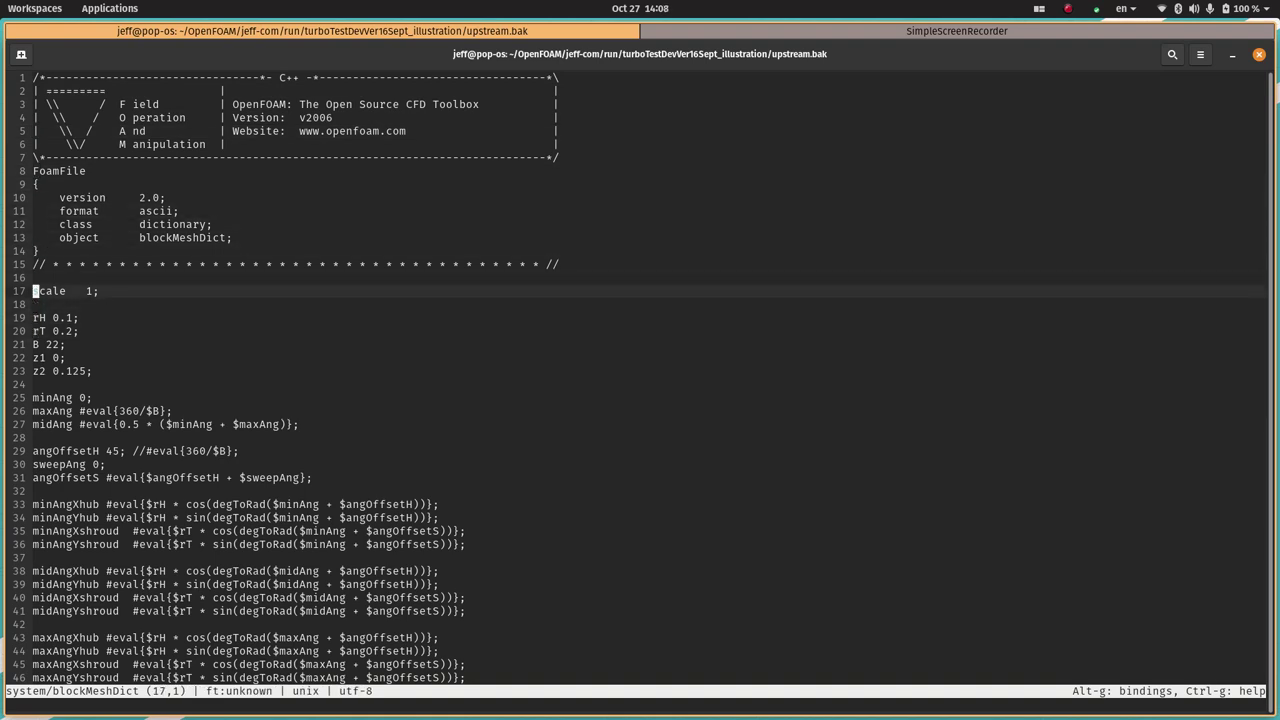
pyautogui.press('Down')
pyautogui.press('Down')
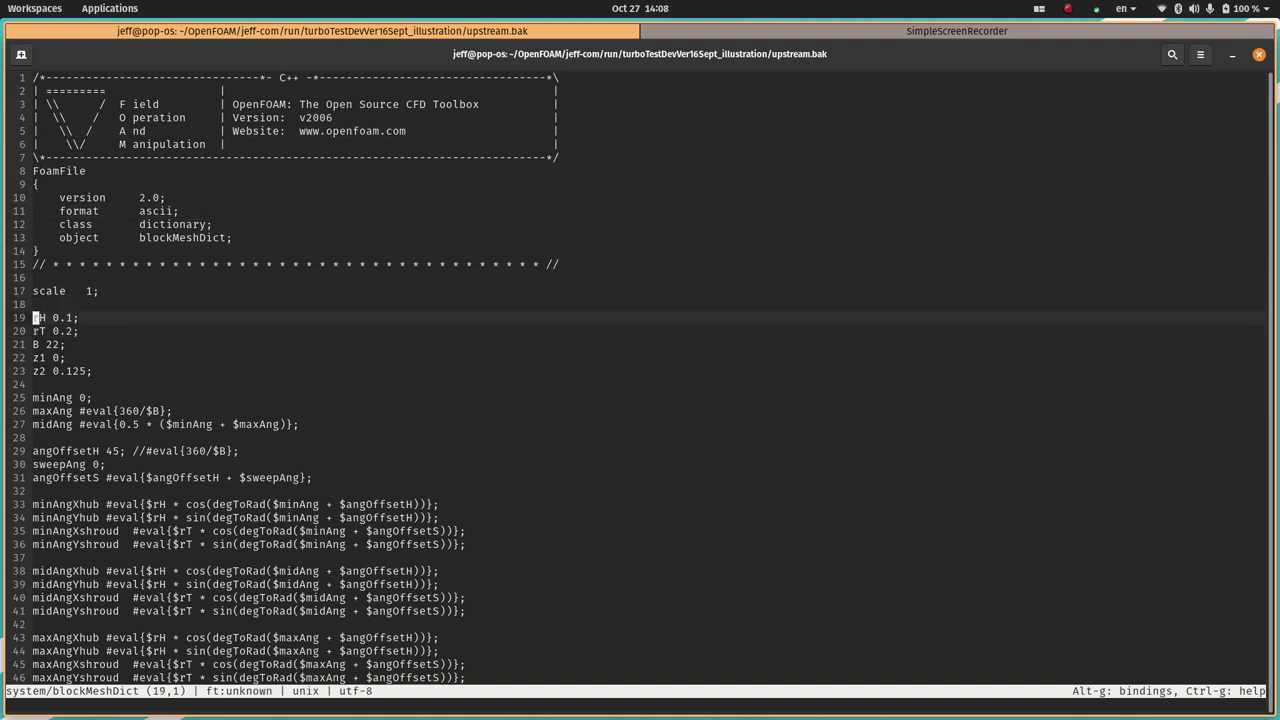
pyautogui.press('Up')
pyautogui.press('Up')
pyautogui.press('Down')
pyautogui.press('Down')
pyautogui.press('Down')
pyautogui.press('Down')
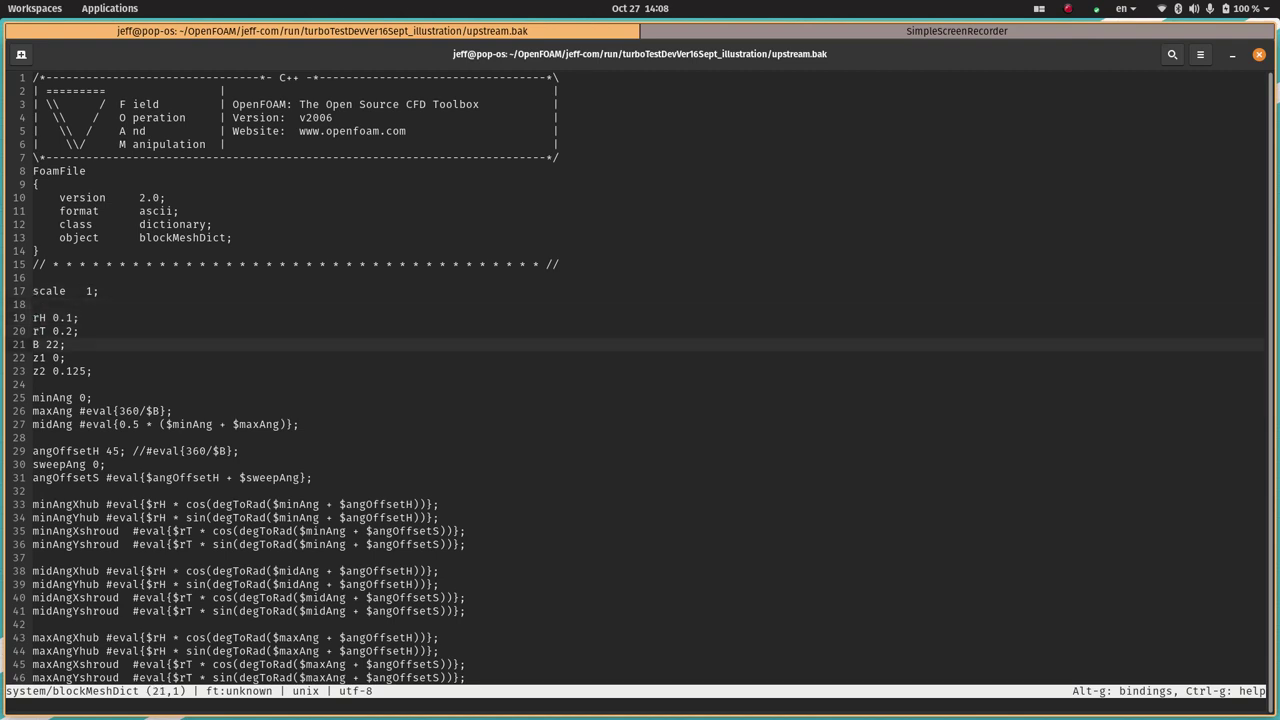
pyautogui.press('Down')
pyautogui.press('Up')
pyautogui.press('Down')
pyautogui.press('Up')
pyautogui.press('Down')
pyautogui.press('Up')
pyautogui.press('Right')
pyautogui.press('Right')
pyautogui.press('Right')
pyautogui.press('Left')
pyautogui.press('Left')
pyautogui.press('Left')
pyautogui.press('Down')
pyautogui.press('Down')
pyautogui.press('Up')
pyautogui.press('Down')
pyautogui.press('Up')
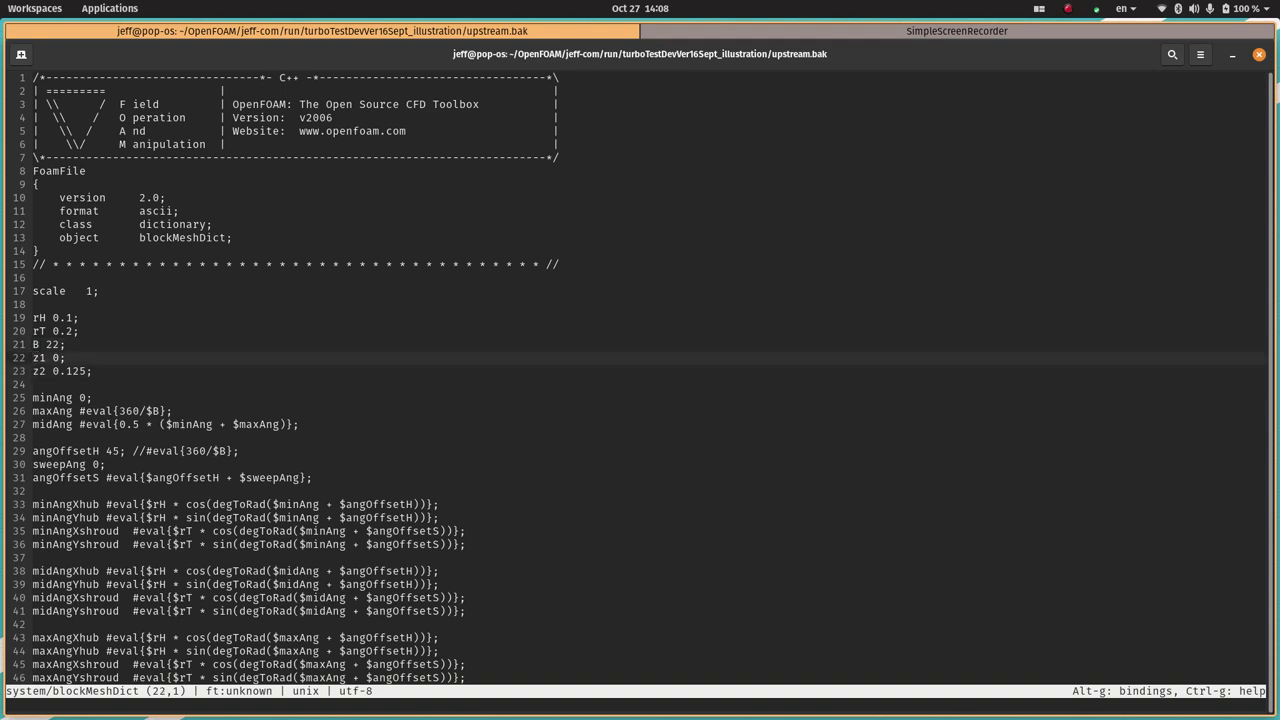
pyautogui.press('Down')
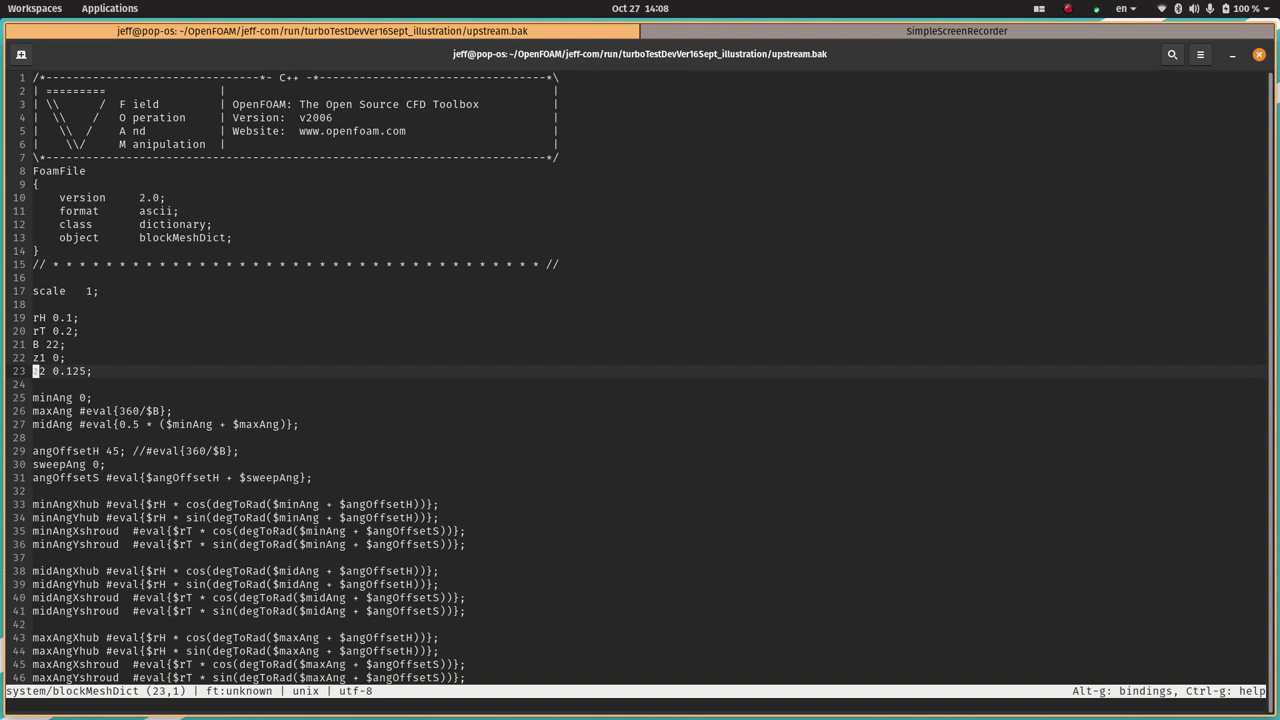
pyautogui.press('Down')
pyautogui.press('Down')
pyautogui.press('Down')
pyautogui.press('Up')
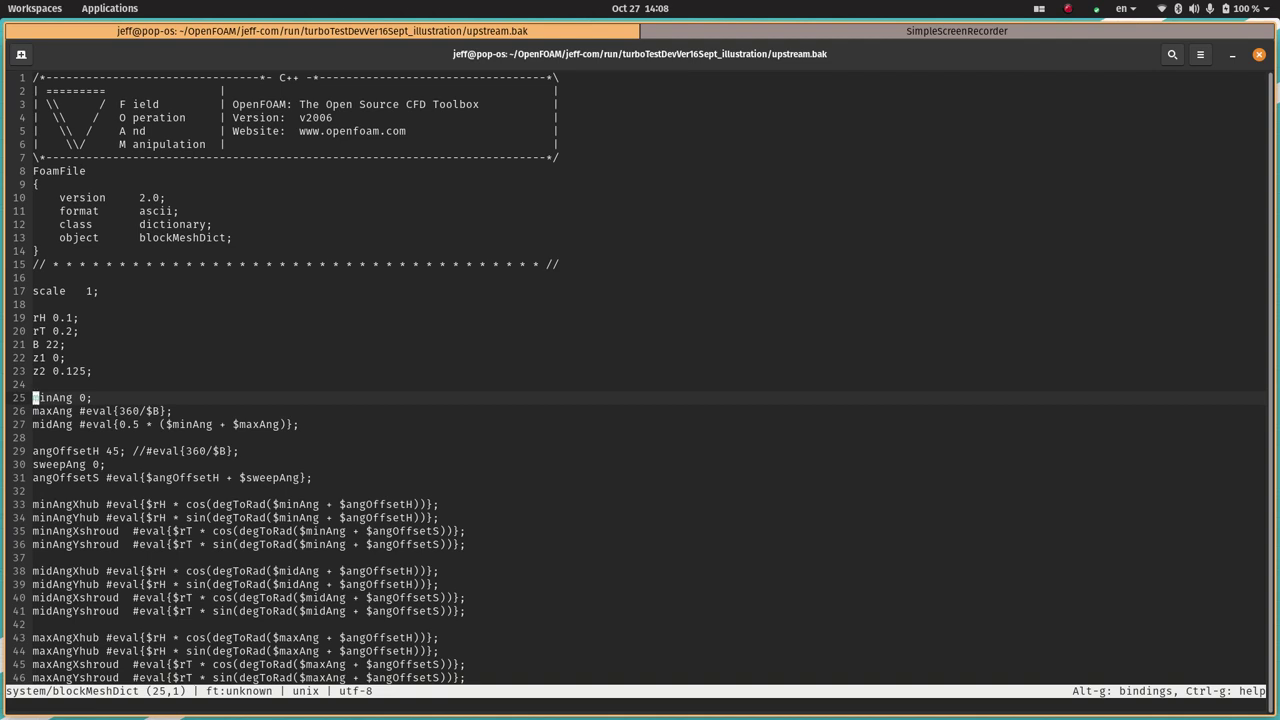
pyautogui.press('Down')
pyautogui.press('Up')
pyautogui.press('Down')
pyautogui.press('Up')
pyautogui.press('Down')
pyautogui.press('Up')
pyautogui.press('Down')
pyautogui.press('Right')
pyautogui.press('Right')
pyautogui.press('Right')
pyautogui.press('Right')
pyautogui.press('Right')
pyautogui.press('Right')
pyautogui.press('Right')
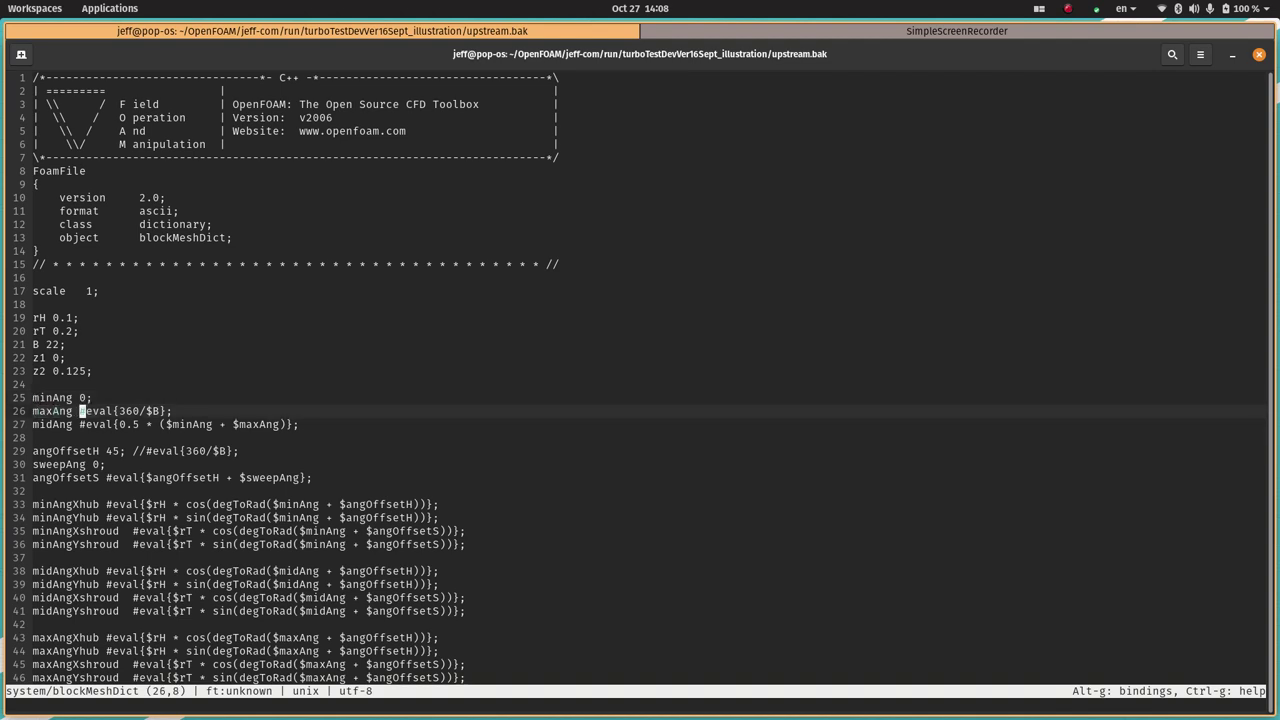
pyautogui.hotkey('shift', 'Right')
pyautogui.hotkey('shift', 'Right')
pyautogui.hotkey('shift', 'Right')
pyautogui.hotkey('shift', 'Right')
pyautogui.hotkey('shift', 'Right')
pyautogui.hotkey('shift', 'Right')
pyautogui.hotkey('shift', 'Right')
pyautogui.hotkey('shift', 'Right')
pyautogui.hotkey('shift', 'Right')
pyautogui.hotkey('shift', 'Right')
pyautogui.hotkey('shift', 'Right')
pyautogui.hotkey('shift', 'Right')
pyautogui.hotkey('shift', 'Right')
pyautogui.hotkey('shift', 'Right')
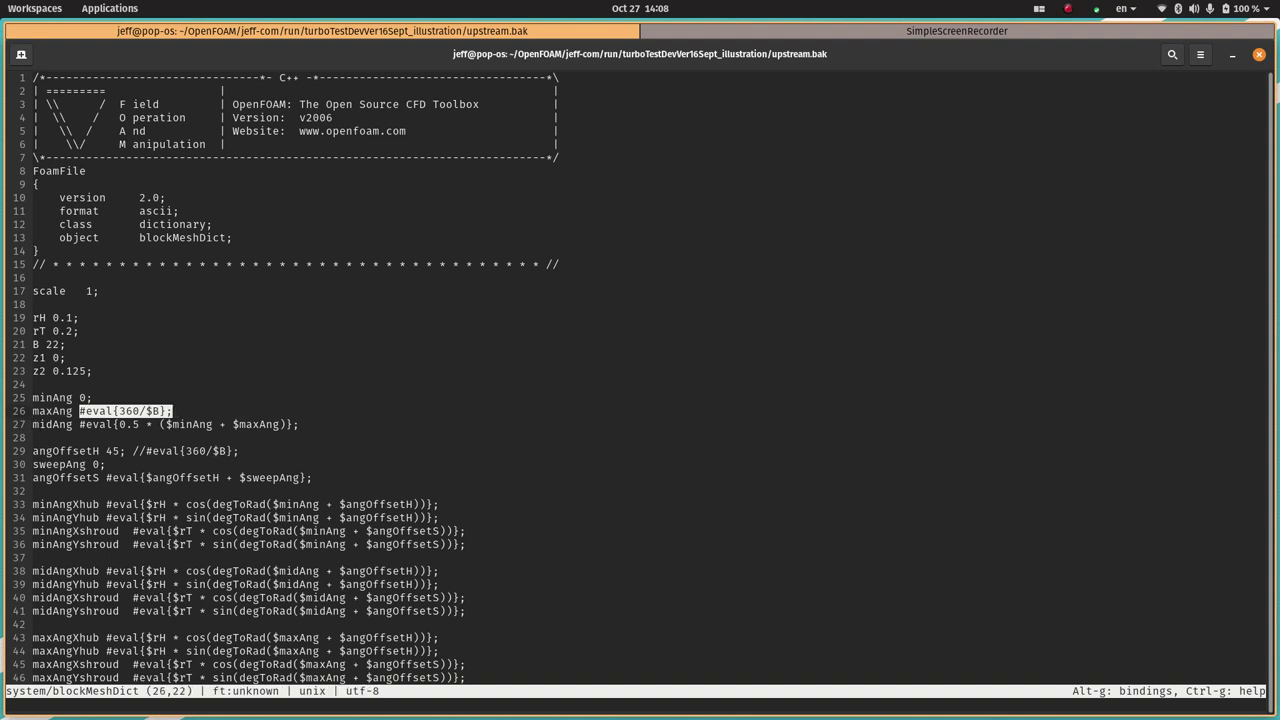
pyautogui.press('Left')
pyautogui.press('Right')
pyautogui.press('Right')
pyautogui.press('Right')
pyautogui.press('Right')
pyautogui.press('Up')
pyautogui.press('Up')
pyautogui.press('Up')
pyautogui.press('Up')
pyautogui.press('Up')
pyautogui.press('Left')
pyautogui.press('Left')
pyautogui.press('Left')
pyautogui.press('Left')
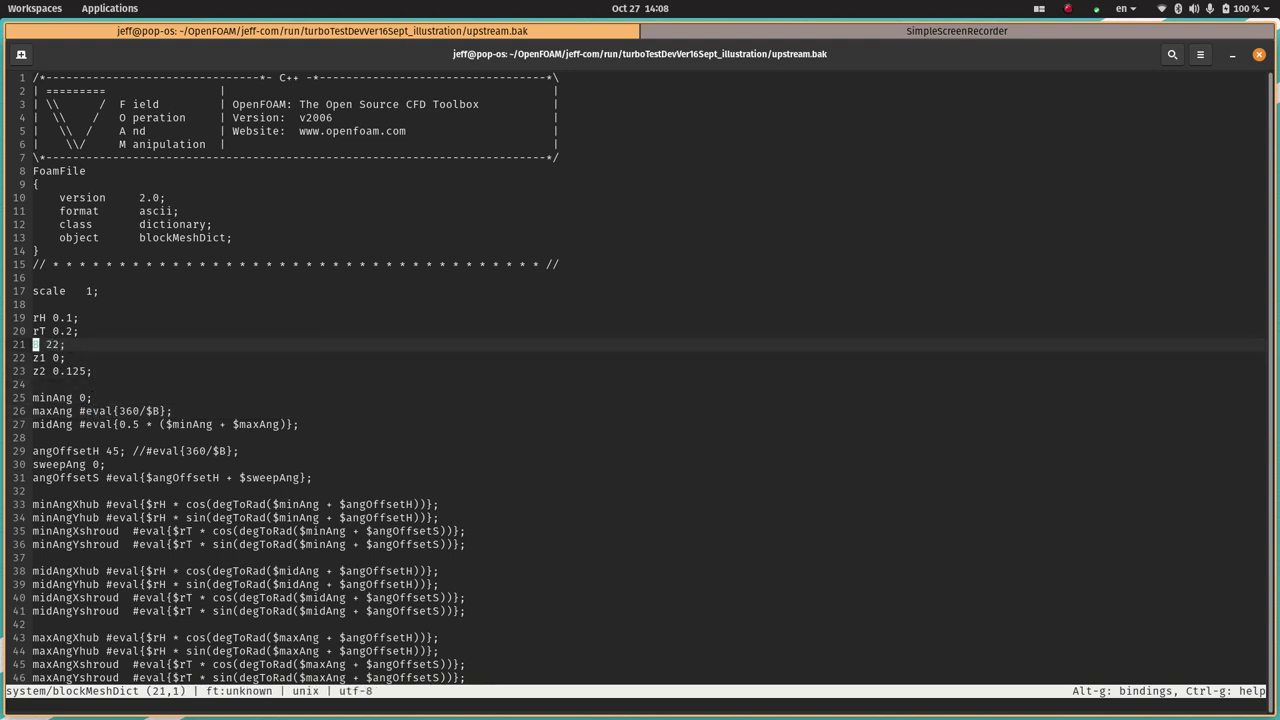
pyautogui.press('Down')
pyautogui.press('Down')
pyautogui.press('Down')
pyautogui.press('Down')
pyautogui.press('Down')
pyautogui.press('Right')
pyautogui.press('Right')
pyautogui.press('Right')
pyautogui.press('Right')
pyautogui.press('Right')
pyautogui.press('Right')
pyautogui.press('Right')
pyautogui.press('Down')
pyautogui.press('Right')
pyautogui.press('Right')
pyautogui.press('Right')
pyautogui.press('Right')
pyautogui.press('Right')
pyautogui.press('Right')
pyautogui.press('Right')
pyautogui.press('Right')
pyautogui.press('Right')
pyautogui.press('Right')
pyautogui.press('Right')
pyautogui.press('Right')
pyautogui.press('Right')
pyautogui.press('Right')
pyautogui.press('Right')
pyautogui.press('Right')
pyautogui.press('Right')
pyautogui.press('Right')
pyautogui.press('Right')
pyautogui.press('Right')
pyautogui.press('Right')
pyautogui.press('Right')
pyautogui.press('Right')
pyautogui.press('Right')
pyautogui.press('Right')
pyautogui.press('Right')
pyautogui.press('Right')
pyautogui.press('Right')
pyautogui.press('Left')
pyautogui.press('Left')
pyautogui.press('Left')
pyautogui.press('Left')
pyautogui.press('Left')
pyautogui.press('Left')
pyautogui.press('Left')
pyautogui.press('Left')
pyautogui.press('Left')
pyautogui.press('Left')
pyautogui.press('Left')
pyautogui.press('Left')
pyautogui.press('Left')
pyautogui.press('Left')
pyautogui.press('Left')
pyautogui.press('Left')
pyautogui.press('Left')
pyautogui.press('Left')
pyautogui.press('Left')
pyautogui.press('Left')
pyautogui.press('Left')
pyautogui.press('Left')
pyautogui.press('Left')
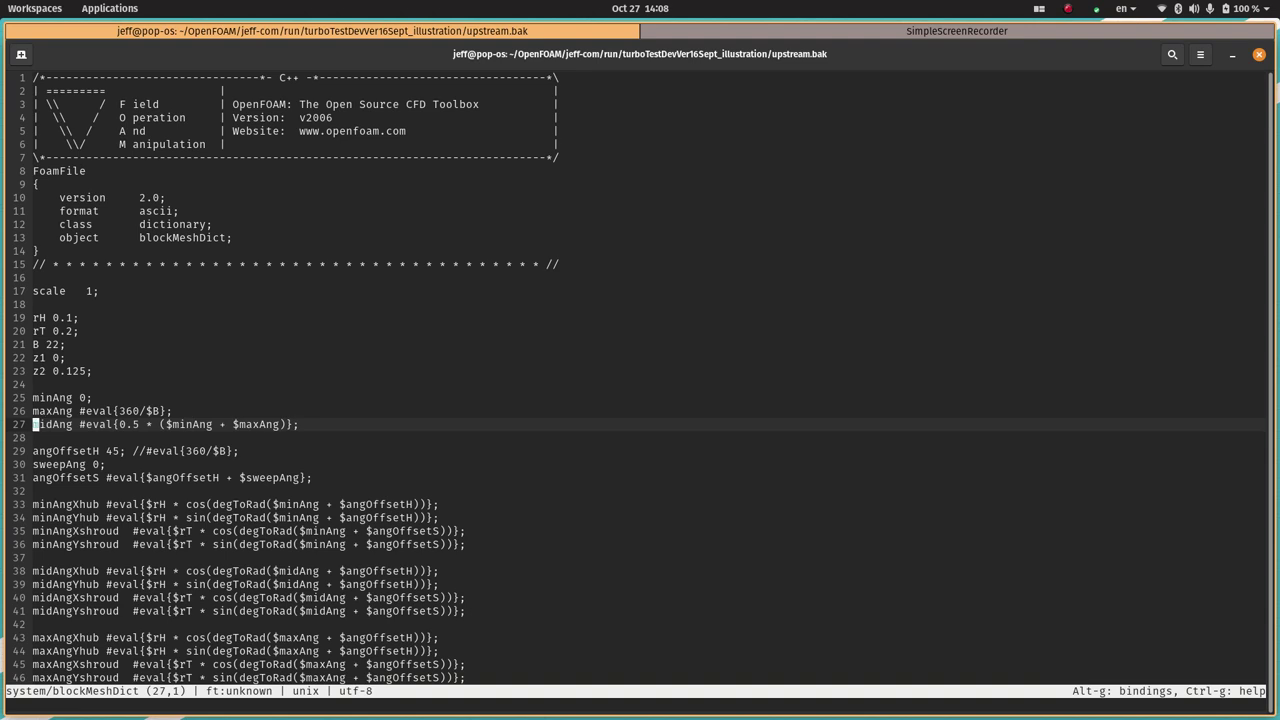
pyautogui.press('Down')
pyautogui.press('Down')
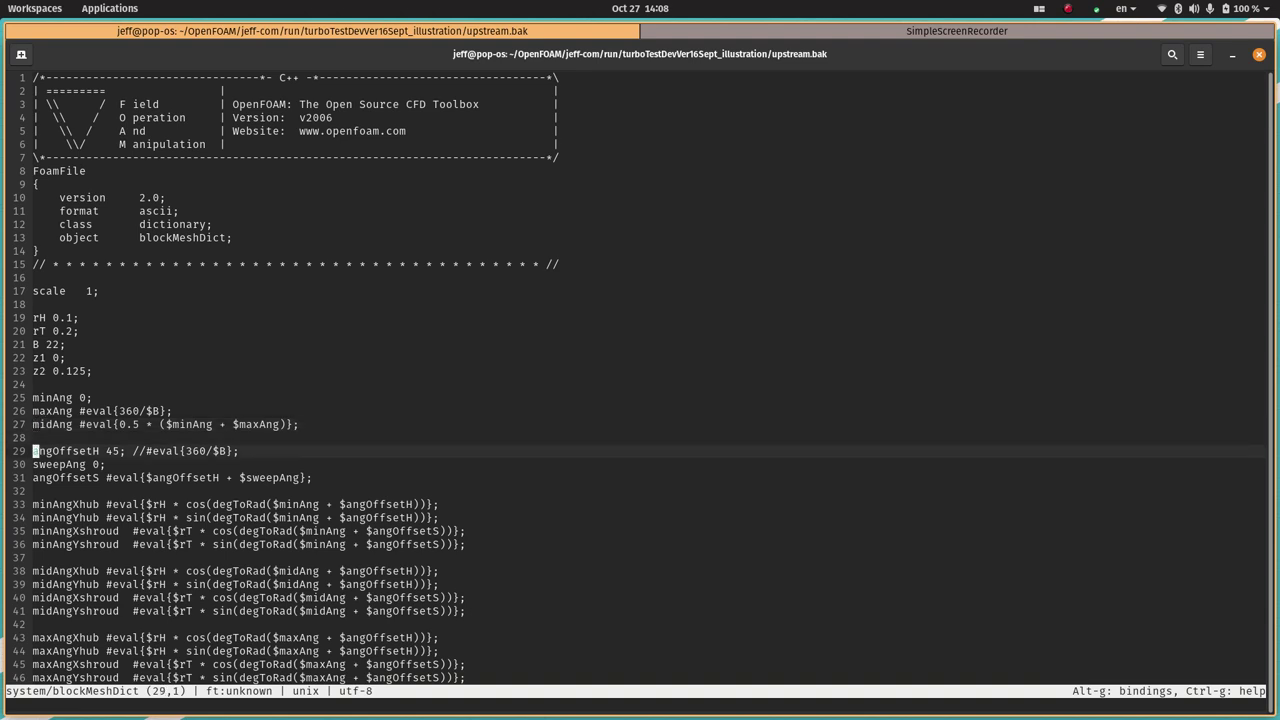
pyautogui.press('Right')
pyautogui.press('Right')
pyautogui.press('Right')
pyautogui.press('Right')
pyautogui.press('Right')
pyautogui.press('Right')
pyautogui.press('Right')
pyautogui.press('Right')
pyautogui.press('Right')
pyautogui.press('Right')
pyautogui.press('Right')
pyautogui.press('Right')
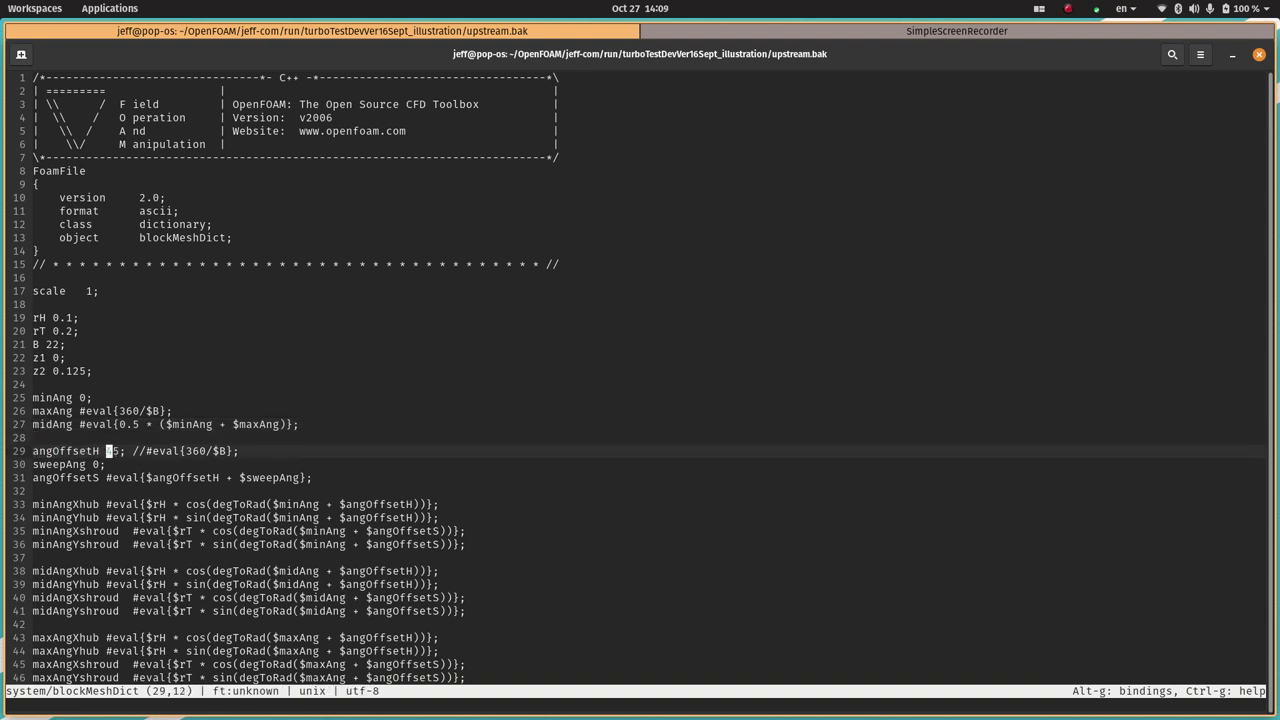
pyautogui.press('Left')
pyautogui.press('Left')
pyautogui.press('Left')
pyautogui.press('Left')
pyautogui.press('Left')
pyautogui.press('Left')
pyautogui.press('Left')
pyautogui.press('Left')
pyautogui.press('Up')
pyautogui.press('Up')
pyautogui.press('Up')
pyautogui.press('Up')
pyautogui.press('Left')
pyautogui.press('Left')
pyautogui.press('Left')
pyautogui.press('Left')
pyautogui.press('Down')
pyautogui.press('Down')
pyautogui.press('Down')
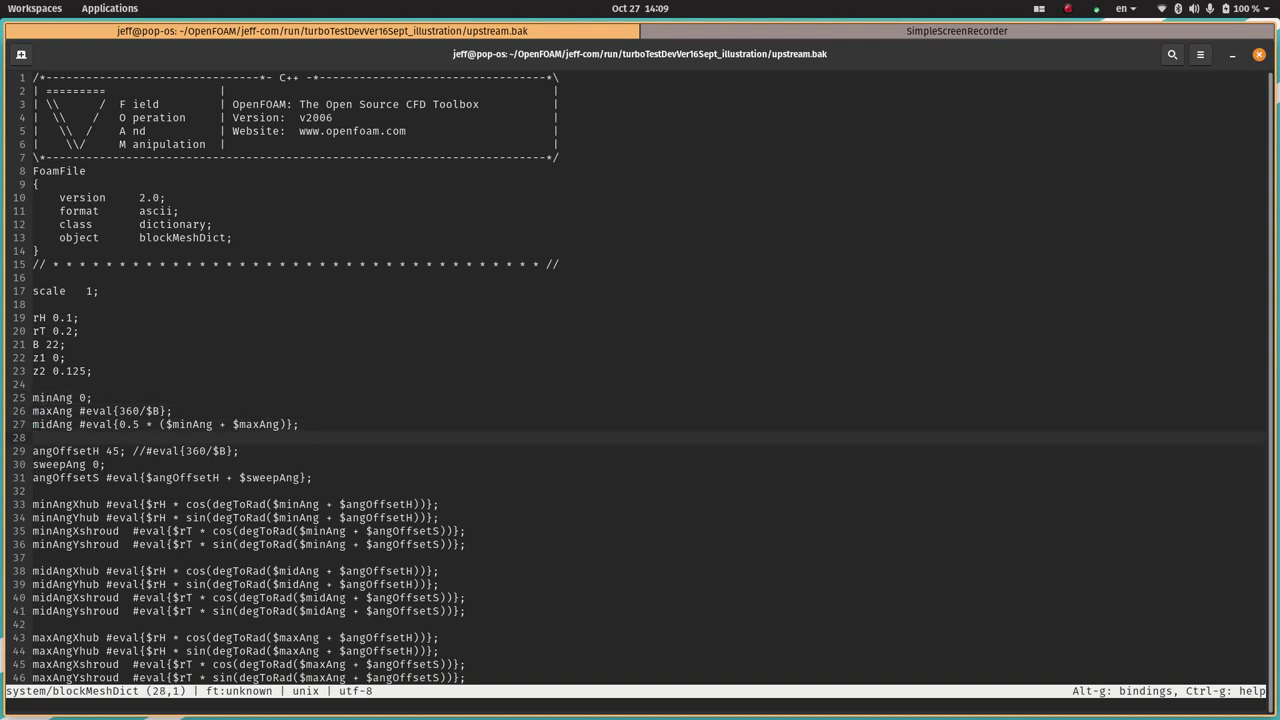
pyautogui.press('Down')
pyautogui.press('Down')
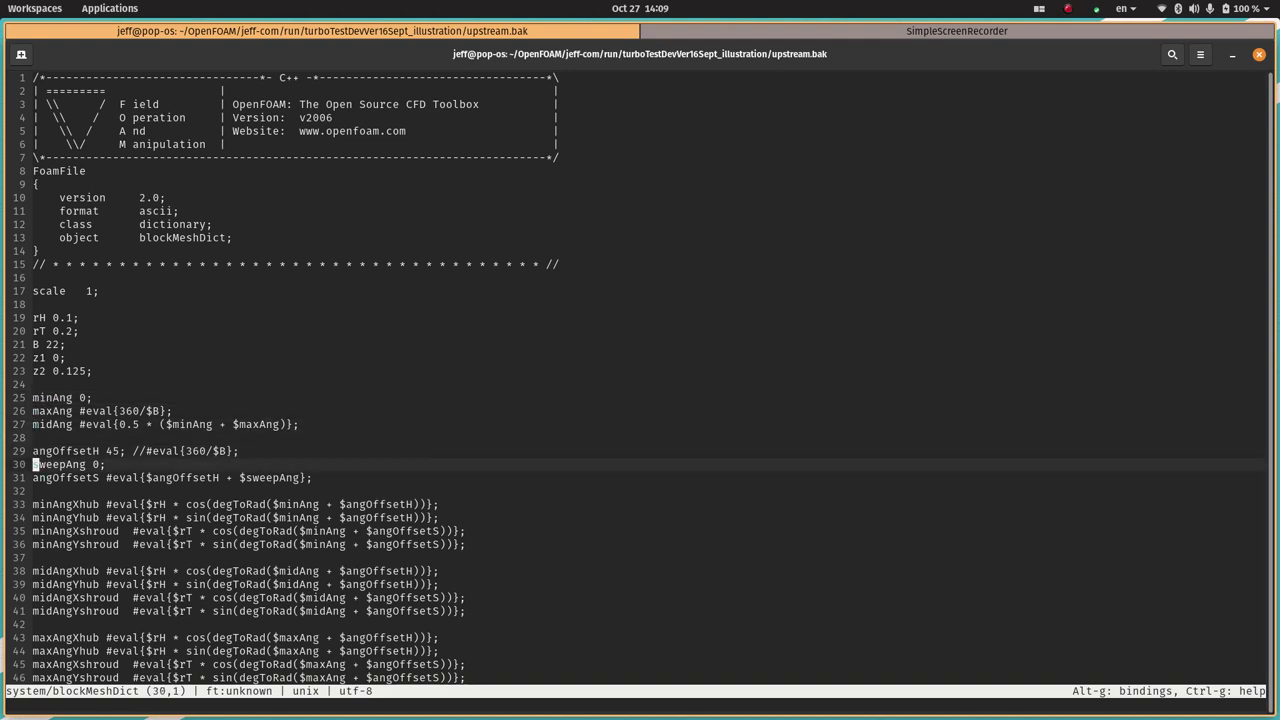
pyautogui.press('Right')
pyautogui.press('Right')
pyautogui.press('Right')
pyautogui.press('Right')
pyautogui.press('Right')
pyautogui.press('Right')
pyautogui.press('Right')
pyautogui.press('Right')
pyautogui.press('Right')
pyautogui.press('Left')
pyautogui.press('Left')
pyautogui.press('Left')
pyautogui.press('Left')
pyautogui.press('Left')
pyautogui.press('Left')
pyautogui.press('Left')
pyautogui.press('Left')
pyautogui.press('Left')
pyautogui.press('Left')
pyautogui.press('Down')
pyautogui.press('Down')
pyautogui.press('Down')
pyautogui.press('Down')
pyautogui.press('Down')
pyautogui.press('Down')
pyautogui.press('Down')
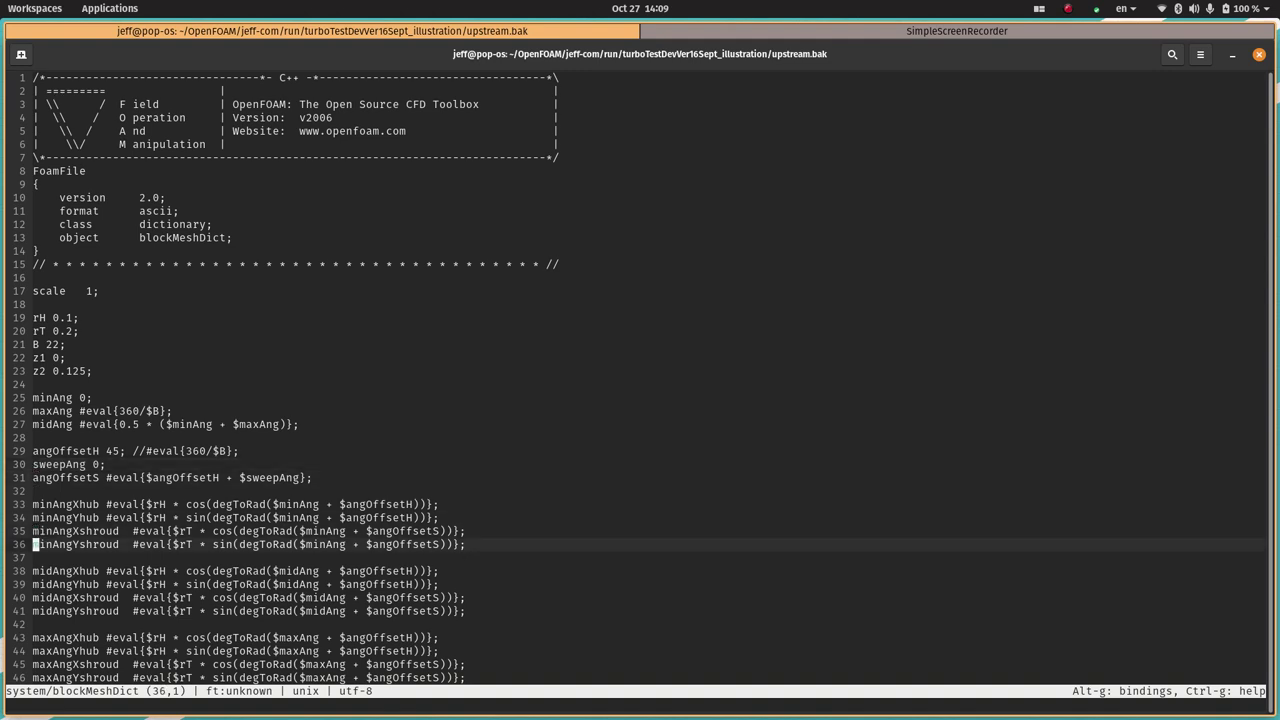
# Step past the hub angle settings through vertices, edges and blocks to the (45 33 50) cell counts
pyautogui.press('Down')
pyautogui.press('Down')
pyautogui.press('Down')
pyautogui.press('Down')
pyautogui.press('Down')
pyautogui.press('Down')
pyautogui.press('Down')
pyautogui.press('Down')
pyautogui.press('Down')
pyautogui.press('Down')
pyautogui.press('Down')
pyautogui.press('Down')
pyautogui.press('Down')
pyautogui.press('Down')
pyautogui.press('Up')
pyautogui.press('Up')
pyautogui.press('Up')
pyautogui.press('Up')
pyautogui.press('Up')
pyautogui.press('Up')
pyautogui.press('Up')
pyautogui.press('Up')
pyautogui.press('Up')
pyautogui.press('Up')
pyautogui.press('Up')
pyautogui.press('Up')
pyautogui.press('Up')
pyautogui.press('Up')
pyautogui.press('Up')
pyautogui.press('Up')
pyautogui.press('Up')
pyautogui.press('Up')
pyautogui.press('Down')
pyautogui.press('Down')
pyautogui.press('Down')
pyautogui.press('Down')
pyautogui.press('Down')
pyautogui.press('Down')
pyautogui.press('Down')
pyautogui.press('Down')
pyautogui.press('Down')
pyautogui.press('Down')
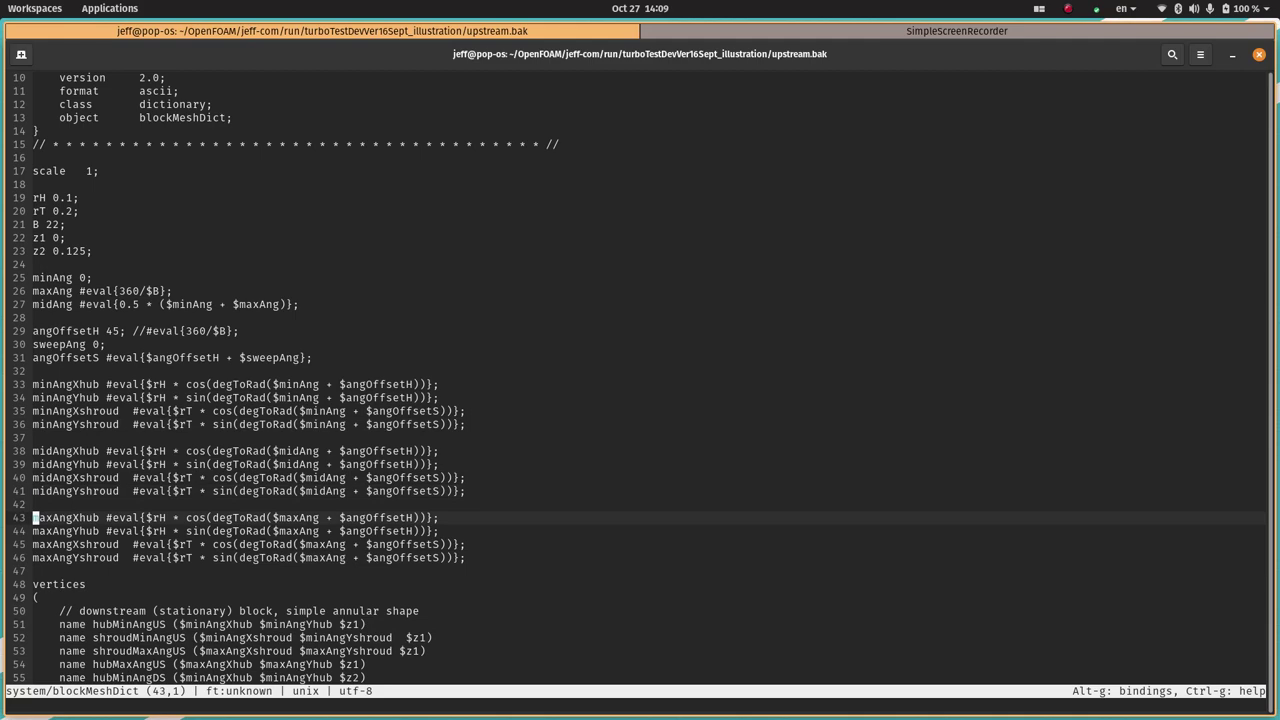
pyautogui.press('Down')
pyautogui.press('Down')
pyautogui.press('Down')
pyautogui.press('Down')
pyautogui.press('Down')
pyautogui.press('Down')
pyautogui.press('Down')
pyautogui.press('Down')
pyautogui.press('Down')
pyautogui.press('Down')
pyautogui.press('Down')
pyautogui.press('Down')
pyautogui.press('Down')
pyautogui.press('Down')
pyautogui.press('Down')
pyautogui.press('Down')
pyautogui.press('Down')
pyautogui.press('Down')
pyautogui.press('Down')
pyautogui.press('Down')
pyautogui.press('Down')
pyautogui.press('Down')
pyautogui.press('Down')
pyautogui.press('Down')
pyautogui.press('Down')
pyautogui.press('Down')
pyautogui.press('Down')
pyautogui.press('Up')
pyautogui.press('Up')
pyautogui.press('Up')
pyautogui.press('Up')
pyautogui.press('Up')
pyautogui.press('Up')
pyautogui.press('Up')
pyautogui.press('Up')
pyautogui.press('Up')
pyautogui.press('Down')
pyautogui.press('Down')
pyautogui.press('Down')
pyautogui.press('Down')
pyautogui.press('Down')
pyautogui.press('Up')
pyautogui.press('Up')
pyautogui.press('Up')
pyautogui.press('Up')
pyautogui.press('Down')
pyautogui.press('Down')
pyautogui.press('Down')
pyautogui.press('Down')
pyautogui.press('Down')
pyautogui.press('Down')
pyautogui.press('Down')
pyautogui.press('Down')
pyautogui.press('Down')
pyautogui.press('Down')
pyautogui.press('Down')
pyautogui.press('Down')
pyautogui.press('Down')
pyautogui.press('Down')
pyautogui.press('Down')
pyautogui.press('Down')
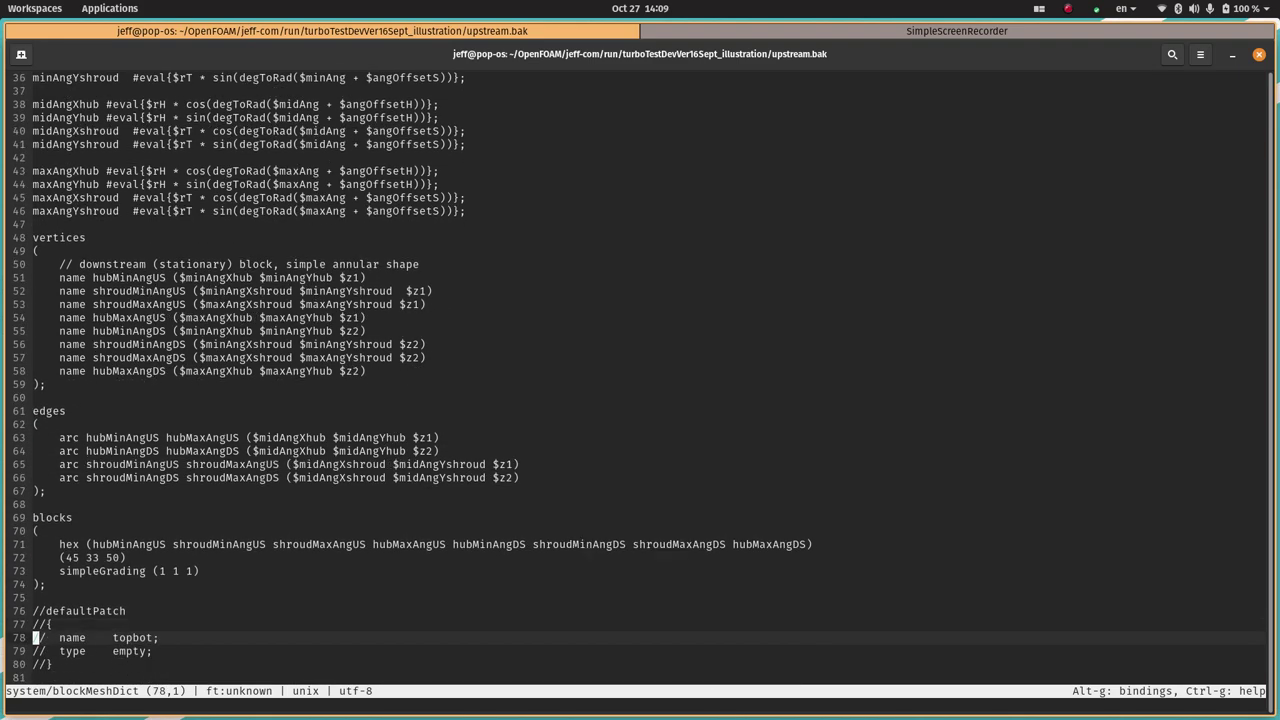
pyautogui.press('Up')
pyautogui.press('Up')
pyautogui.press('Up')
pyautogui.press('Up')
pyautogui.press('Up')
pyautogui.press('Up')
pyautogui.press('Up')
pyautogui.press('Up')
pyautogui.press('Down')
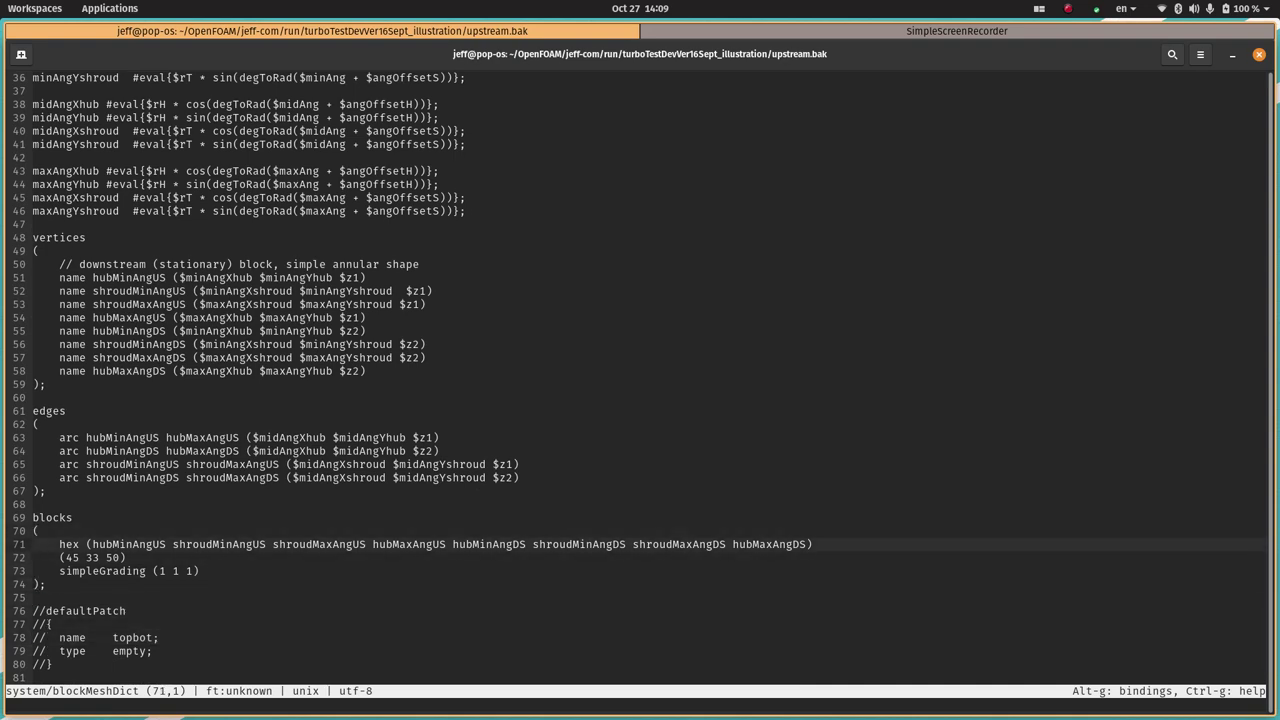
pyautogui.press('Down')
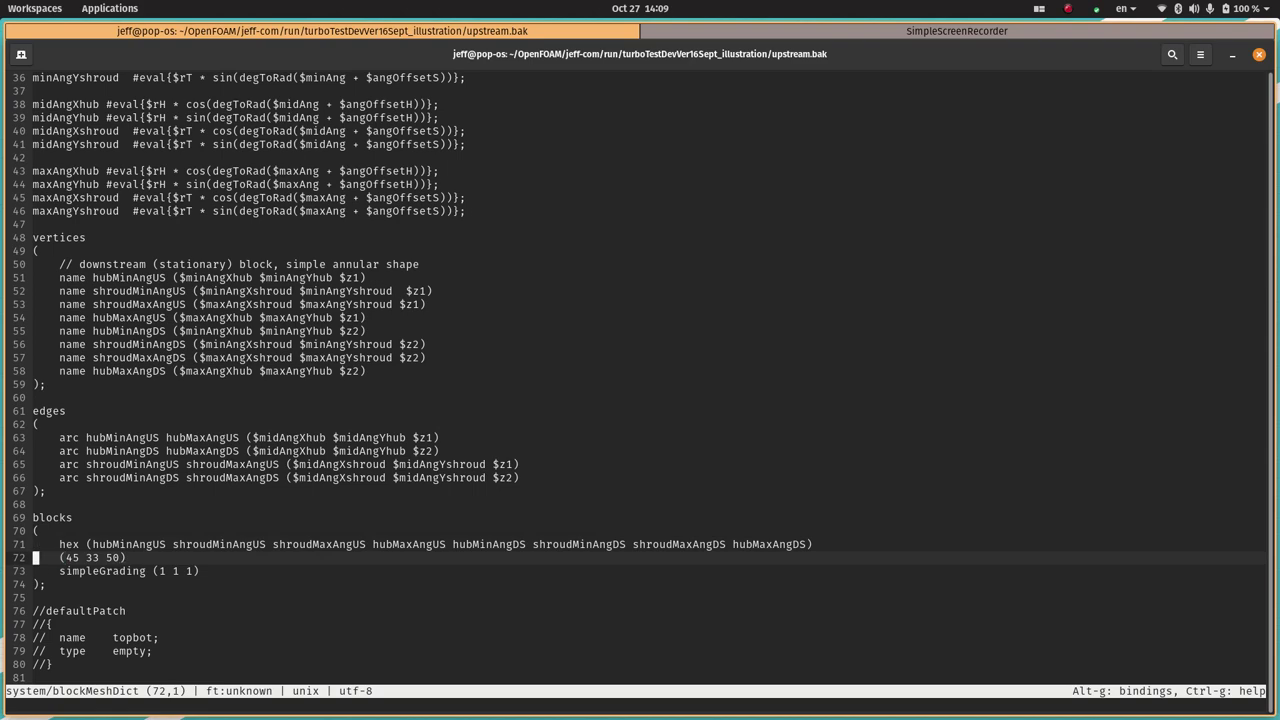
# Review the per1, inlet, ami0 and hubUpstream boundary patches, then quit micro
pyautogui.press('Down')
pyautogui.press('Down')
pyautogui.press('Down')
pyautogui.press('Down')
pyautogui.press('Down')
pyautogui.press('Down')
pyautogui.press('Down')
pyautogui.press('Down')
pyautogui.press('Down')
pyautogui.press('Down')
pyautogui.press('Down')
pyautogui.press('Down')
pyautogui.press('Down')
pyautogui.press('Down')
pyautogui.press('Down')
pyautogui.press('Down')
pyautogui.press('Down')
pyautogui.press('Down')
pyautogui.press('Down')
pyautogui.press('Down')
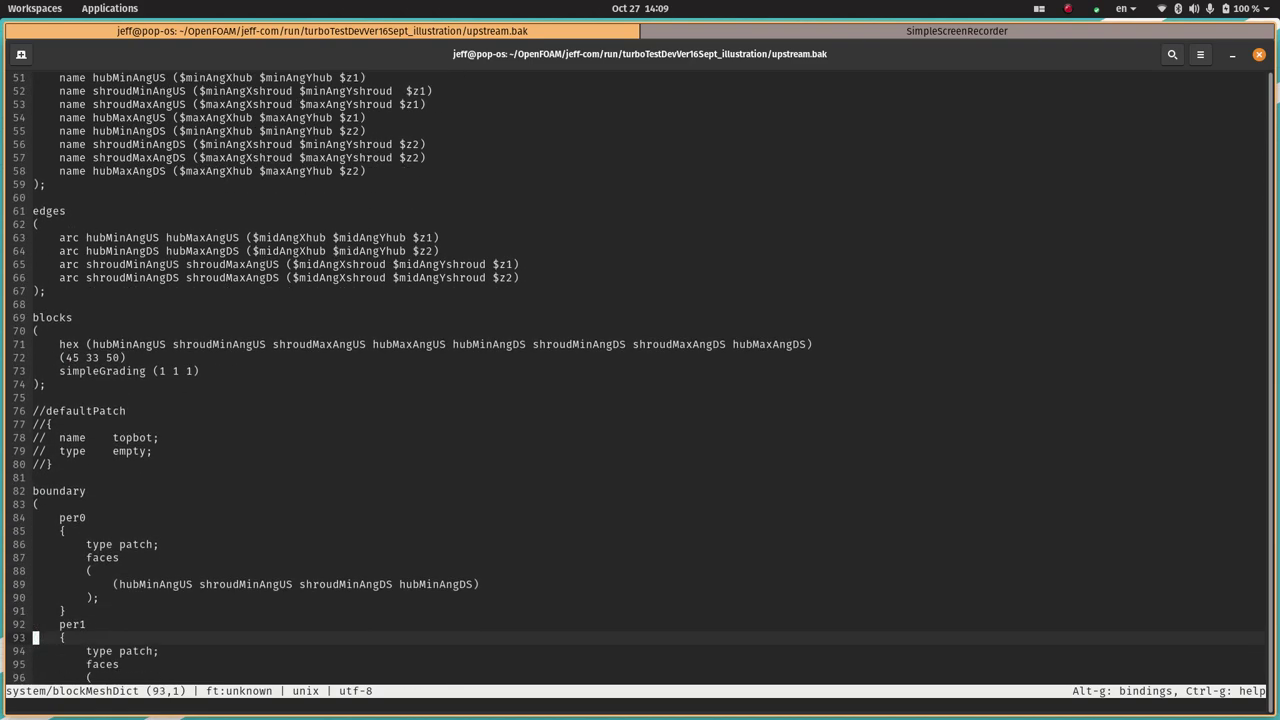
pyautogui.press('Down')
pyautogui.press('Down')
pyautogui.press('Down')
pyautogui.press('Down')
pyautogui.press('Down')
pyautogui.press('Down')
pyautogui.press('Down')
pyautogui.press('Down')
pyautogui.press('Down')
pyautogui.press('Down')
pyautogui.press('Down')
pyautogui.press('Down')
pyautogui.press('Down')
pyautogui.press('Down')
pyautogui.press('Down')
pyautogui.press('Down')
pyautogui.press('Down')
pyautogui.press('Down')
pyautogui.press('Down')
pyautogui.press('Down')
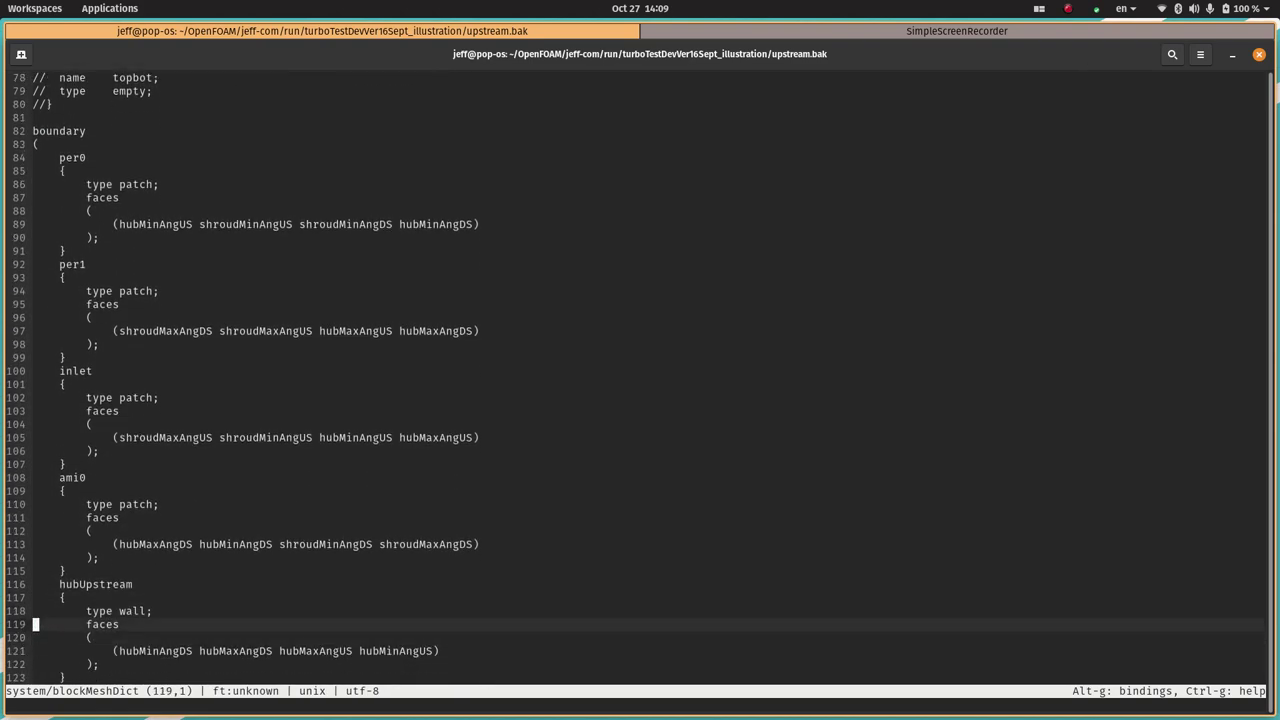
pyautogui.press('Up')
pyautogui.press('Up')
pyautogui.press('Up')
pyautogui.press('Up')
pyautogui.press('Up')
pyautogui.press('Up')
pyautogui.press('Up')
pyautogui.press('Up')
pyautogui.press('Up')
pyautogui.press('Up')
pyautogui.press('Up')
pyautogui.press('Up')
pyautogui.press('Up')
pyautogui.press('Up')
pyautogui.press('Up')
pyautogui.press('Up')
pyautogui.press('Up')
pyautogui.press('Up')
pyautogui.press('Up')
pyautogui.press('Up')
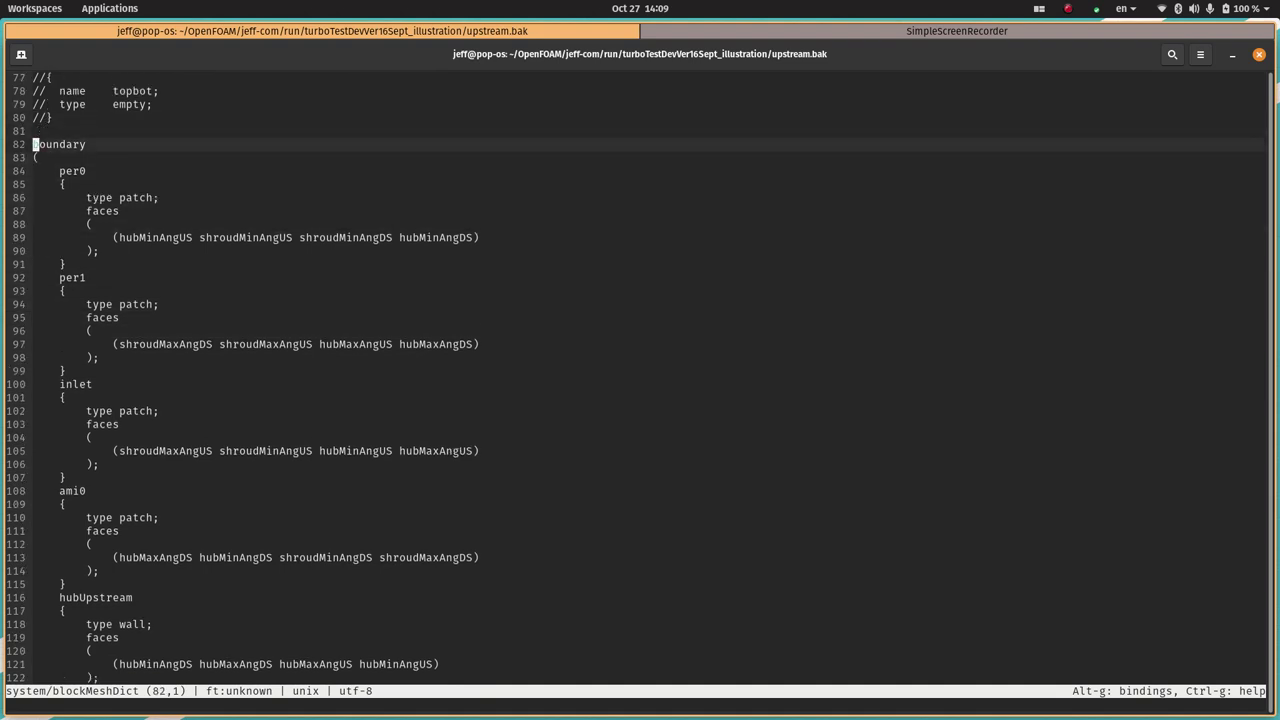
pyautogui.press('Down')
pyautogui.press('Down')
pyautogui.press('Down')
pyautogui.press('Down')
pyautogui.press('Down')
pyautogui.press('Down')
pyautogui.press('Down')
pyautogui.press('Down')
pyautogui.press('Down')
pyautogui.press('Down')
pyautogui.press('Down')
pyautogui.press('Down')
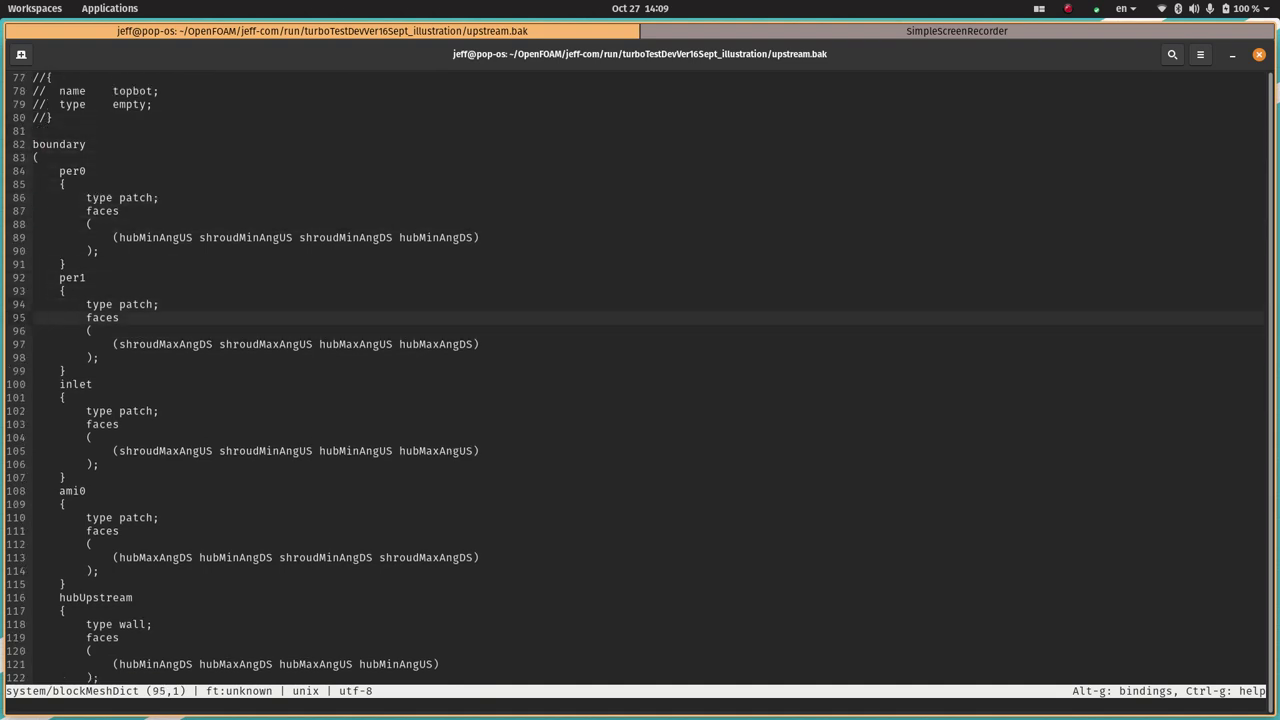
pyautogui.press('Down')
pyautogui.press('Down')
pyautogui.press('Down')
pyautogui.press('Down')
pyautogui.press('Down')
pyautogui.press('Down')
pyautogui.press('Down')
pyautogui.press('Down')
pyautogui.press('Down')
pyautogui.press('Down')
pyautogui.press('Down')
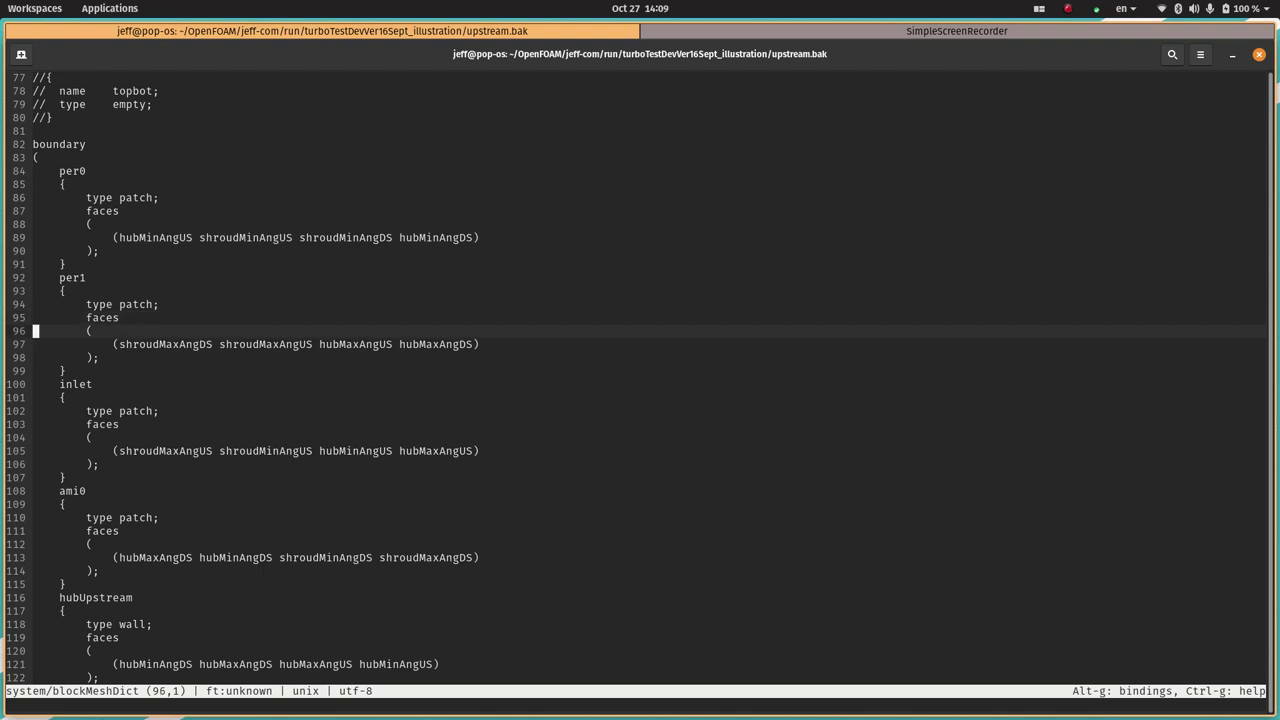
pyautogui.press('Down')
pyautogui.press('Down')
pyautogui.press('Down')
pyautogui.press('Down')
pyautogui.press('Down')
pyautogui.press('Down')
pyautogui.press('Down')
pyautogui.press('Down')
pyautogui.press('Down')
pyautogui.press('Down')
pyautogui.press('Down')
pyautogui.press('Down')
pyautogui.press('Down')
pyautogui.press('Down')
pyautogui.press('Down')
pyautogui.press('Down')
pyautogui.press('Down')
pyautogui.press('Down')
pyautogui.press('Down')
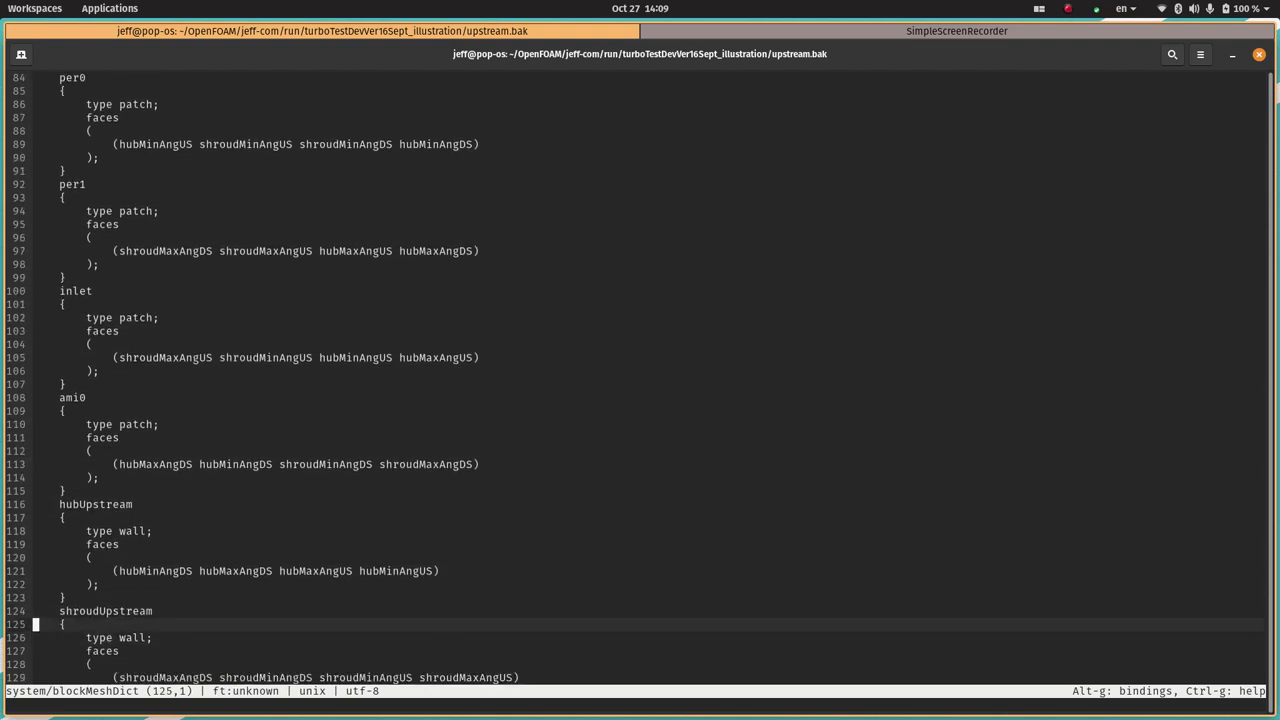
pyautogui.press('Up')
pyautogui.press('Up')
pyautogui.press('Up')
pyautogui.press('Up')
pyautogui.press('Up')
pyautogui.press('Up')
pyautogui.press('Up')
pyautogui.press('Up')
pyautogui.press('Up')
pyautogui.press('Up')
pyautogui.press('Up')
pyautogui.press('Up')
pyautogui.press('Up')
pyautogui.press('Up')
pyautogui.press('Up')
pyautogui.press('Up')
pyautogui.press('Up')
pyautogui.press('Up')
pyautogui.press('Down')
pyautogui.press('Down')
pyautogui.press('Down')
pyautogui.press('Down')
pyautogui.press('Down')
pyautogui.press('Down')
pyautogui.press('Down')
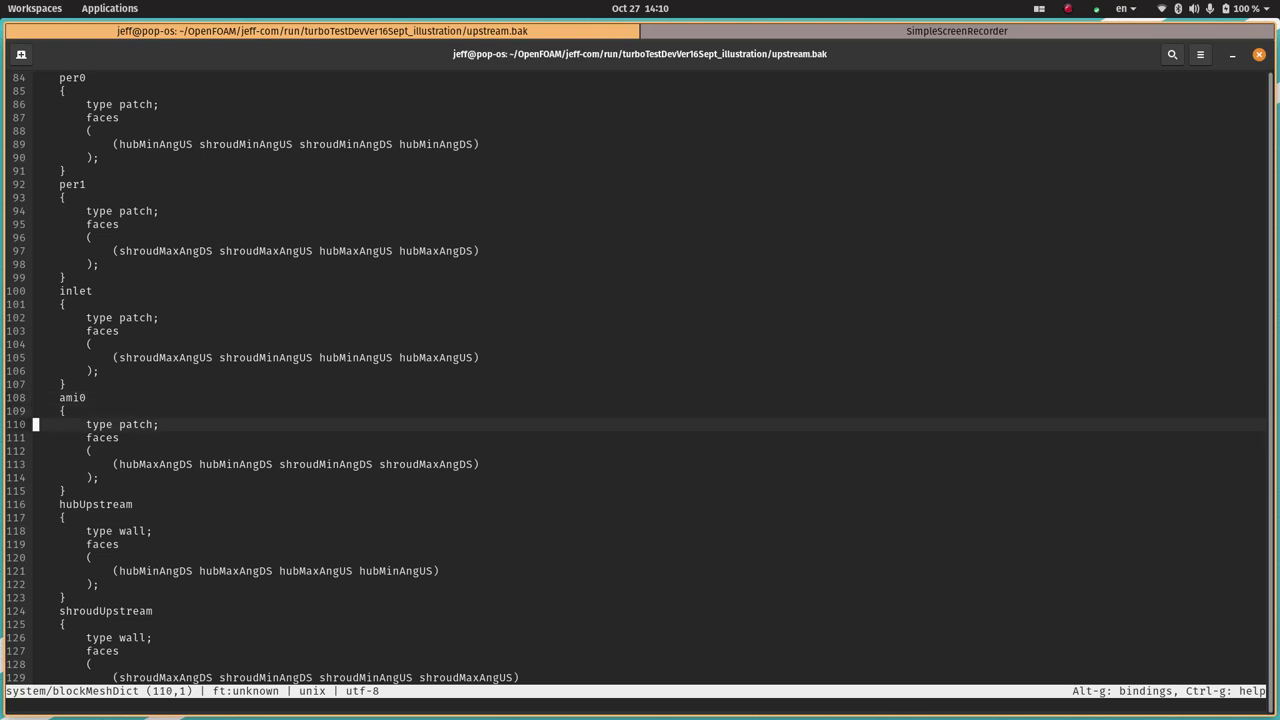
pyautogui.press('Down')
pyautogui.press('Down')
pyautogui.press('Down')
pyautogui.press('Down')
pyautogui.press('Down')
pyautogui.press('Down')
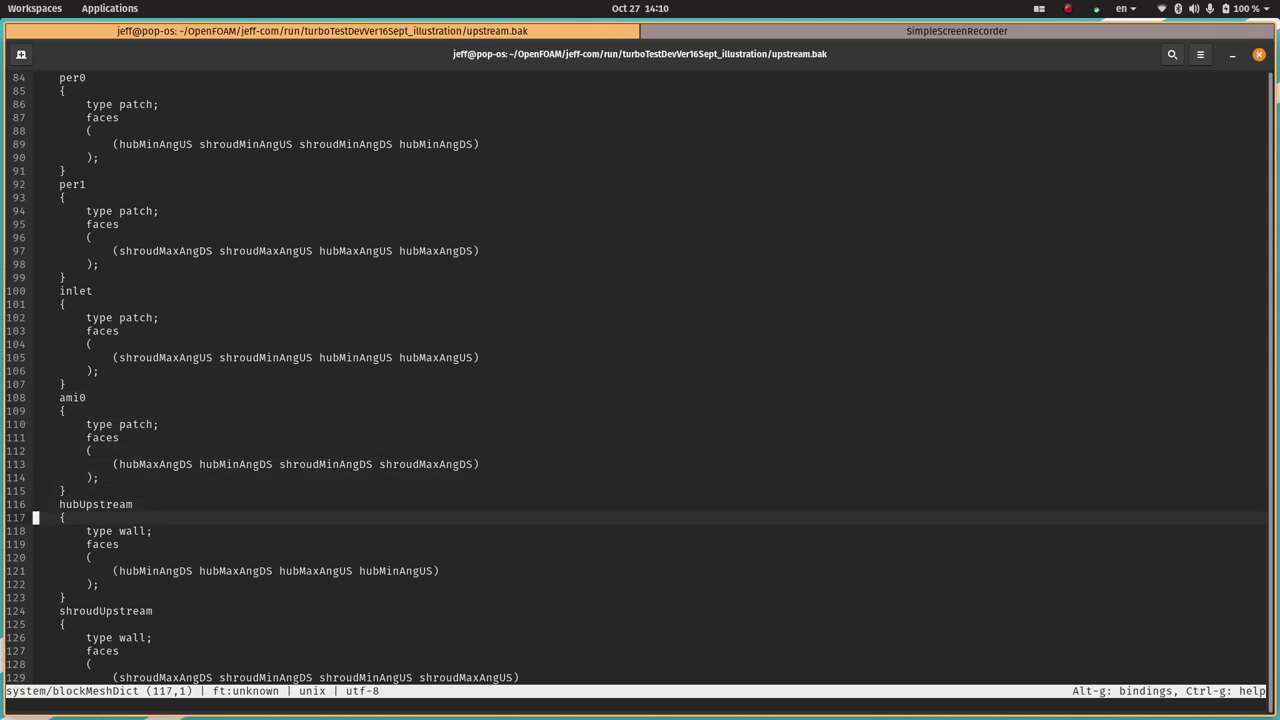
pyautogui.press('Down')
pyautogui.press('Down')
pyautogui.press('Down')
pyautogui.press('Down')
pyautogui.press('Down')
pyautogui.press('Down')
pyautogui.press('Down')
pyautogui.press('Down')
pyautogui.press('Down')
pyautogui.press('Down')
pyautogui.press('Down')
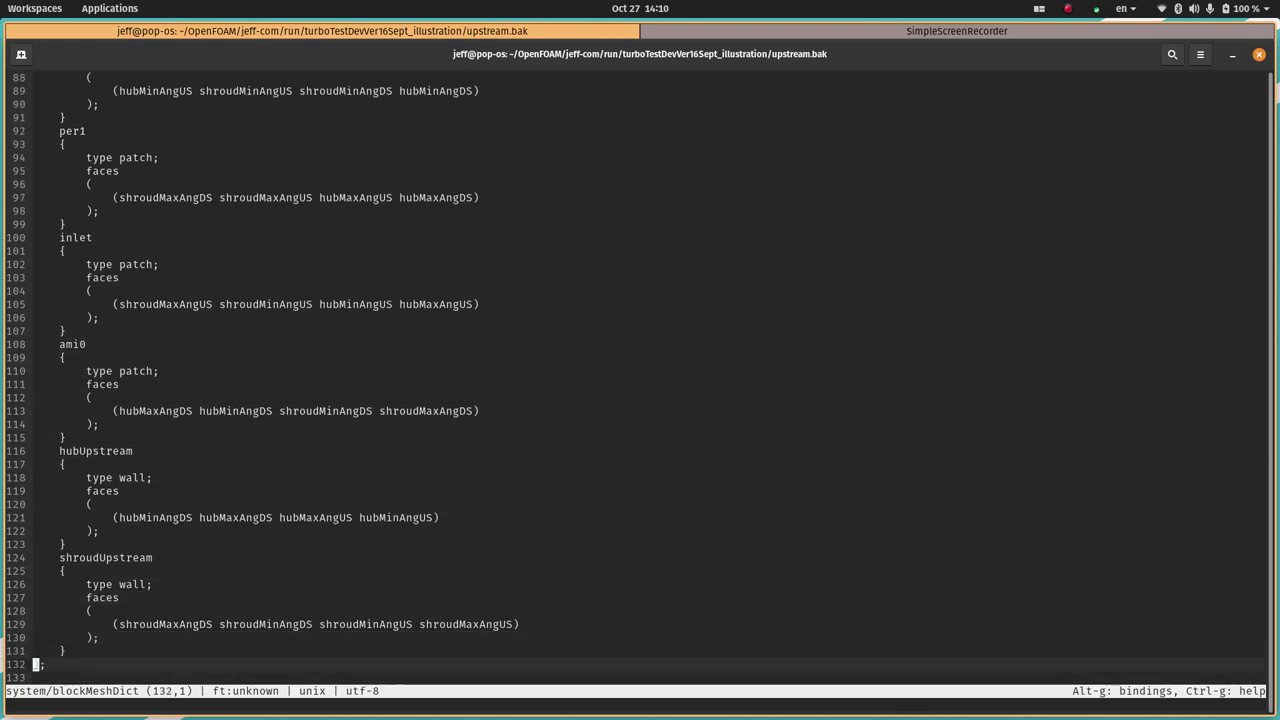
pyautogui.press('Up')
pyautogui.press('Up')
pyautogui.press('Up')
pyautogui.press('Up')
pyautogui.press('Up')
pyautogui.press('Up')
pyautogui.press('Up')
pyautogui.press('Up')
pyautogui.press('Up')
pyautogui.press('Up')
pyautogui.press('Up')
pyautogui.press('Up')
pyautogui.press('Up')
pyautogui.press('Up')
pyautogui.press('Up')
pyautogui.press('Up')
pyautogui.press('Up')
pyautogui.press('Up')
pyautogui.press('Up')
pyautogui.press('Up')
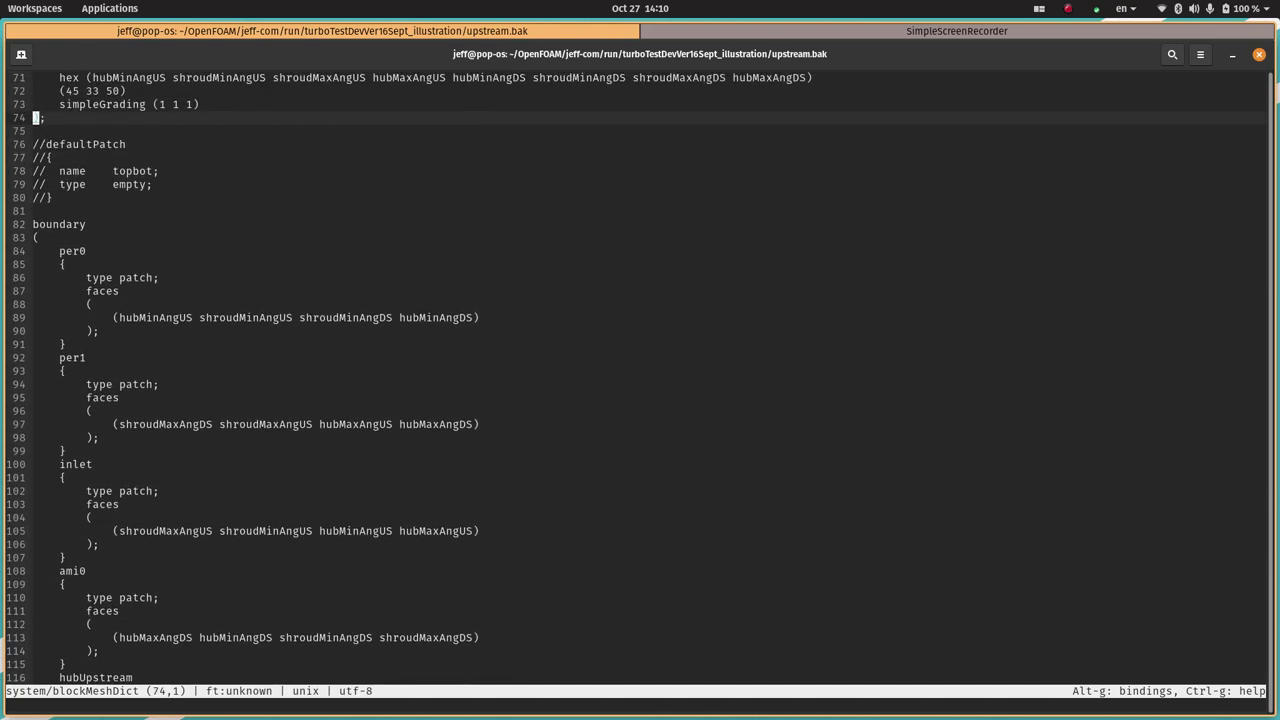
pyautogui.hotkey('ctrl', 'q')
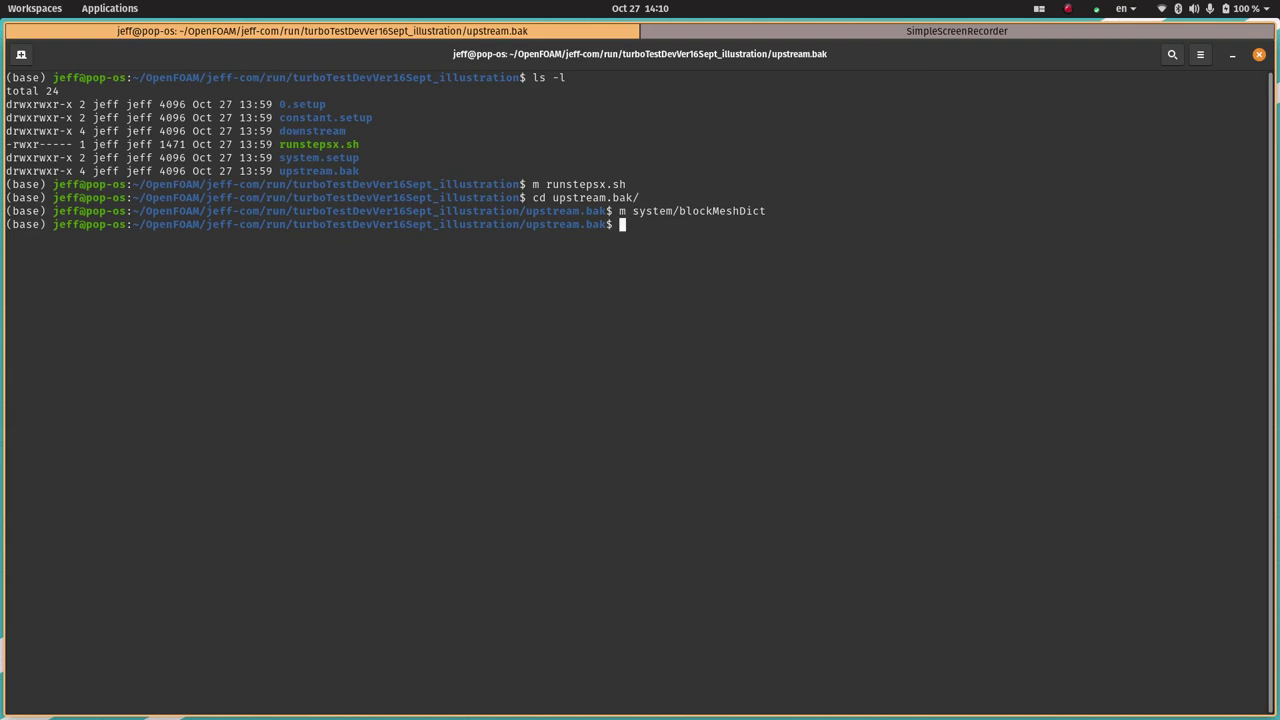
pyautogui.write('cd ../..')
pyautogui.press('Return')
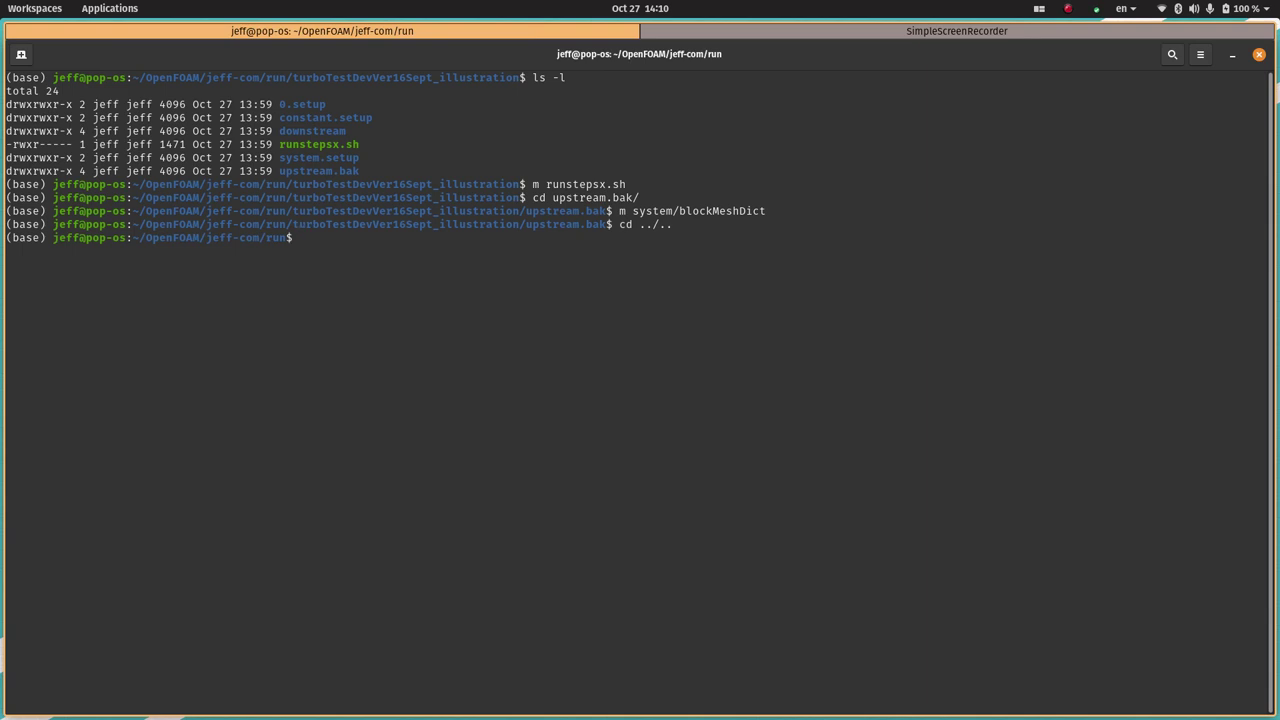
pyautogui.write('cd')
pyautogui.doubleClick(510, 224)
pyautogui.middleClick(508, 256)
pyautogui.press('Return')
pyautogui.write('cd dow')
pyautogui.press('Tab')
pyautogui.press('Return')
pyautogui.write('m system/block')
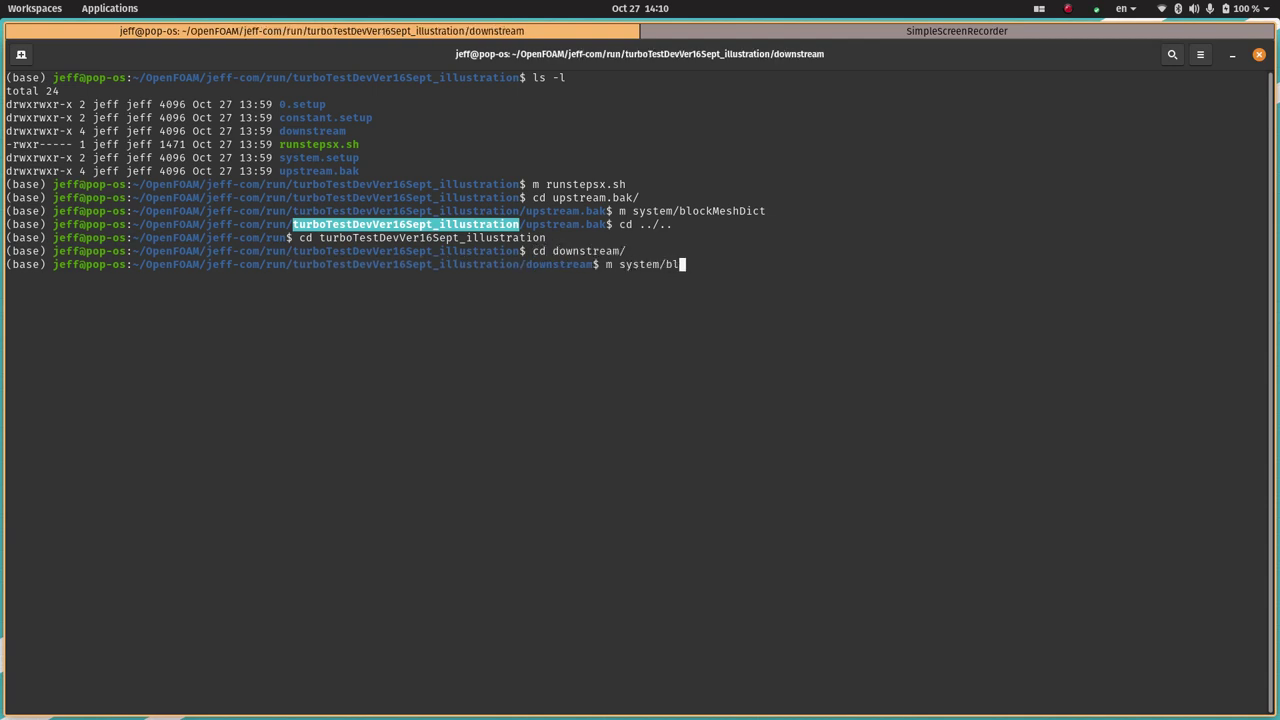
pyautogui.press('Tab')
pyautogui.press('Return')
pyautogui.press('Down')
pyautogui.press('Down')
pyautogui.press('Down')
pyautogui.press('Down')
pyautogui.press('Down')
pyautogui.press('Down')
pyautogui.press('Down')
pyautogui.press('Down')
pyautogui.press('Down')
pyautogui.press('Down')
pyautogui.press('Down')
pyautogui.press('Down')
pyautogui.press('Down')
pyautogui.press('Down')
pyautogui.press('Down')
pyautogui.press('Down')
pyautogui.press('Down')
pyautogui.press('Down')
pyautogui.press('Down')
pyautogui.press('Down')
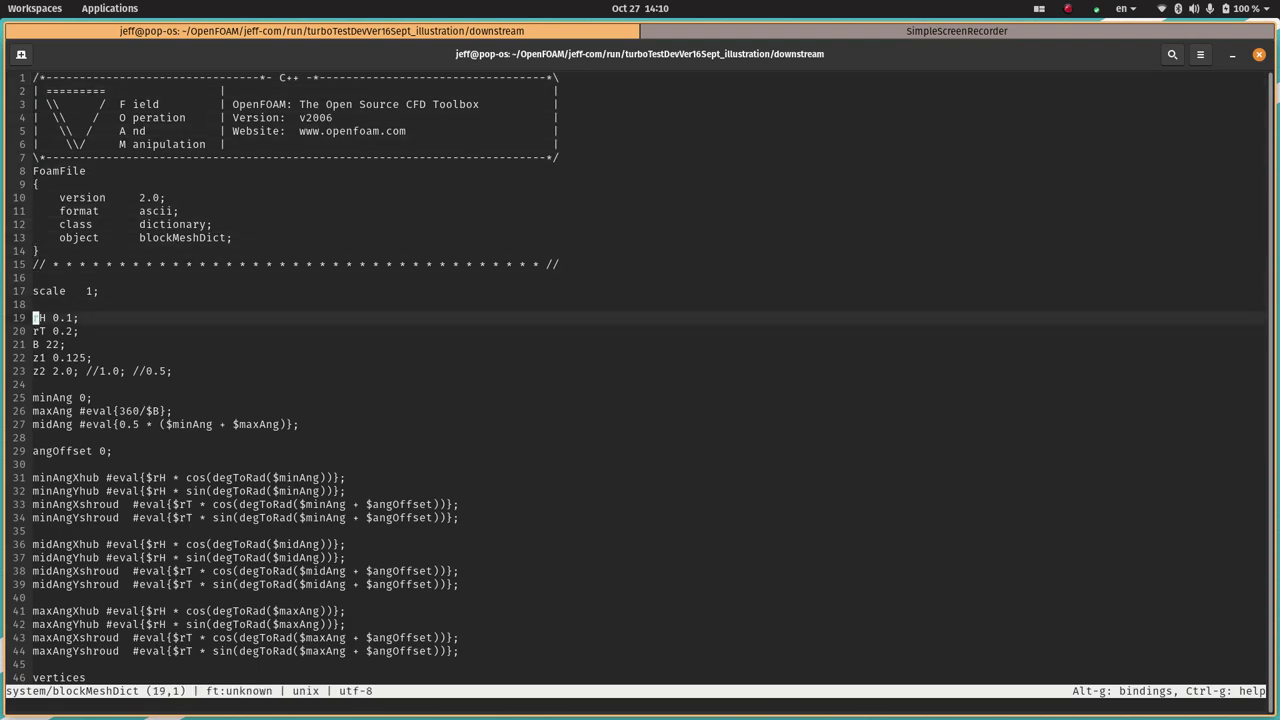
pyautogui.press('Up')
pyautogui.press('Up')
pyautogui.press('Up')
pyautogui.press('Up')
pyautogui.press('Up')
pyautogui.press('Up')
pyautogui.press('Up')
pyautogui.press('Up')
pyautogui.press('Up')
pyautogui.press('Up')
pyautogui.press('Up')
pyautogui.press('Up')
pyautogui.press('Up')
pyautogui.press('Up')
pyautogui.press('Up')
pyautogui.press('Down')
pyautogui.press('Down')
pyautogui.press('Down')
pyautogui.press('Down')
pyautogui.press('Up')
pyautogui.press('Down')
pyautogui.press('Up')
pyautogui.press('Down')
pyautogui.press('Up')
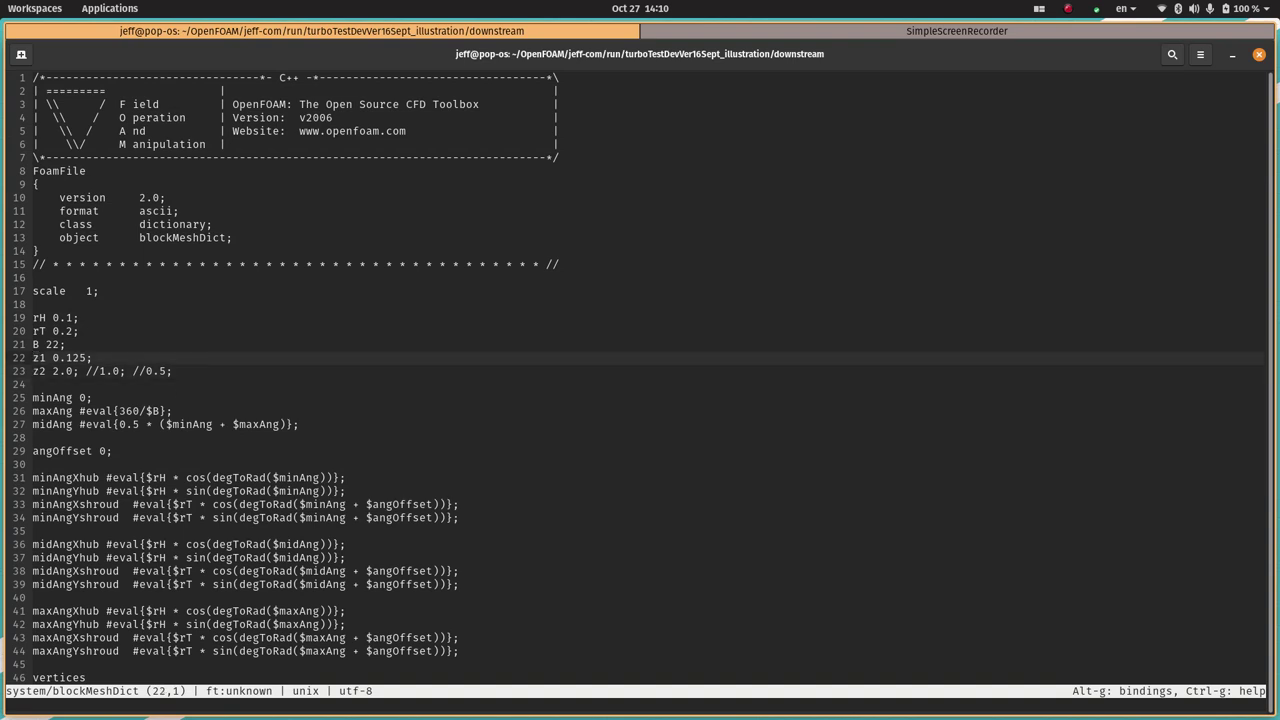
pyautogui.press('Down')
pyautogui.press('Down')
pyautogui.press('Down')
pyautogui.press('Down')
pyautogui.press('Down')
pyautogui.press('Down')
pyautogui.press('Down')
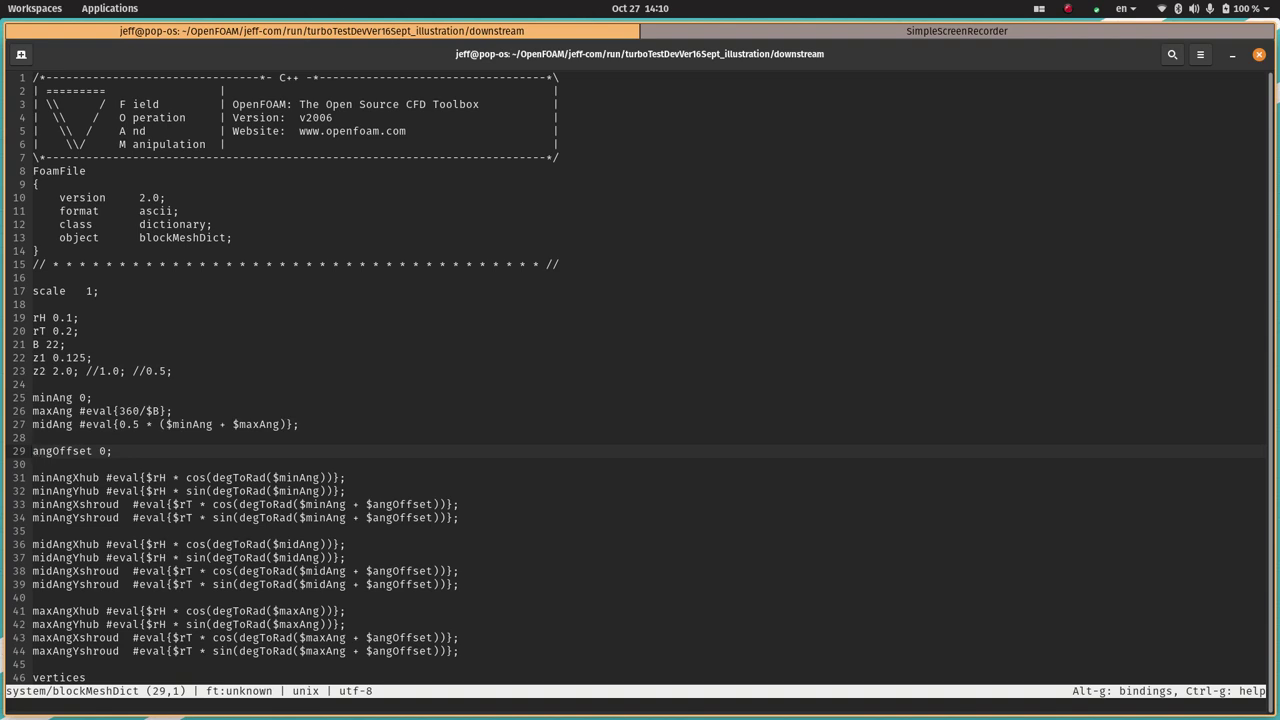
pyautogui.press('Down')
pyautogui.press('Up')
pyautogui.press('Up')
pyautogui.press('Up')
pyautogui.press('Up')
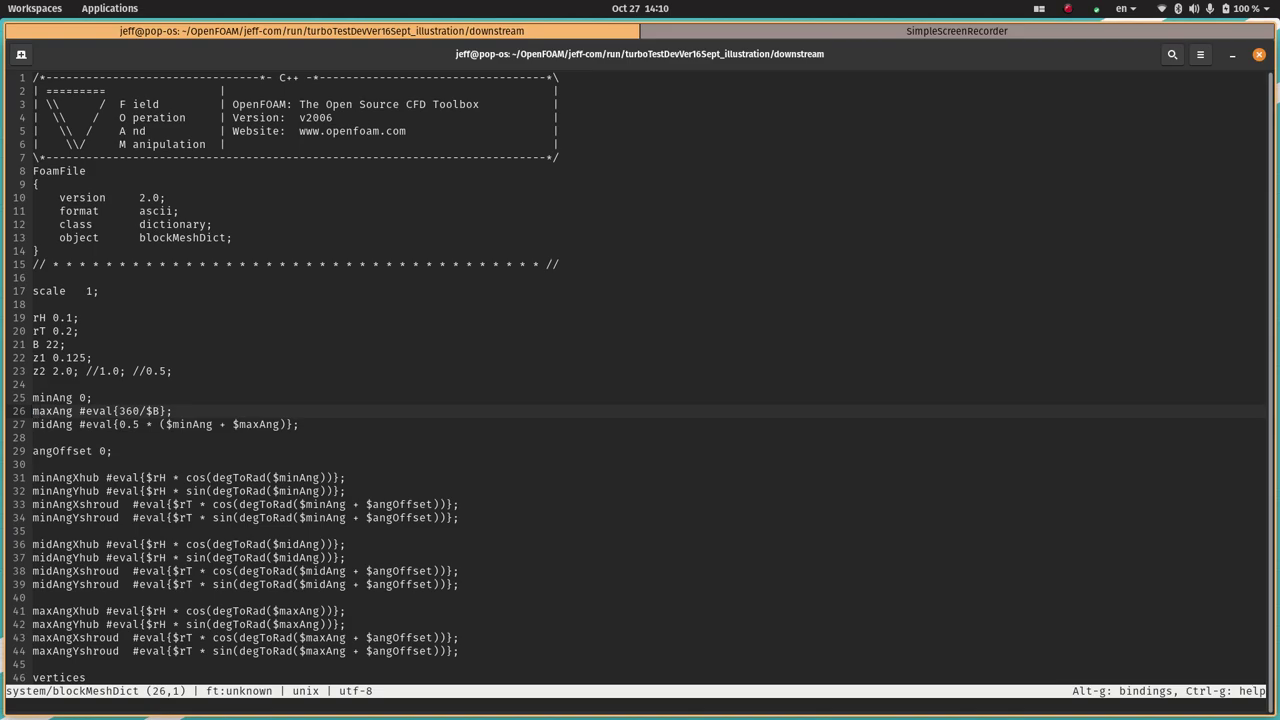
pyautogui.press('super')
pyautogui.write('calc')
pyautogui.press('Right')
pyautogui.press('Return')
pyautogui.write('360/22')
pyautogui.press('Return')
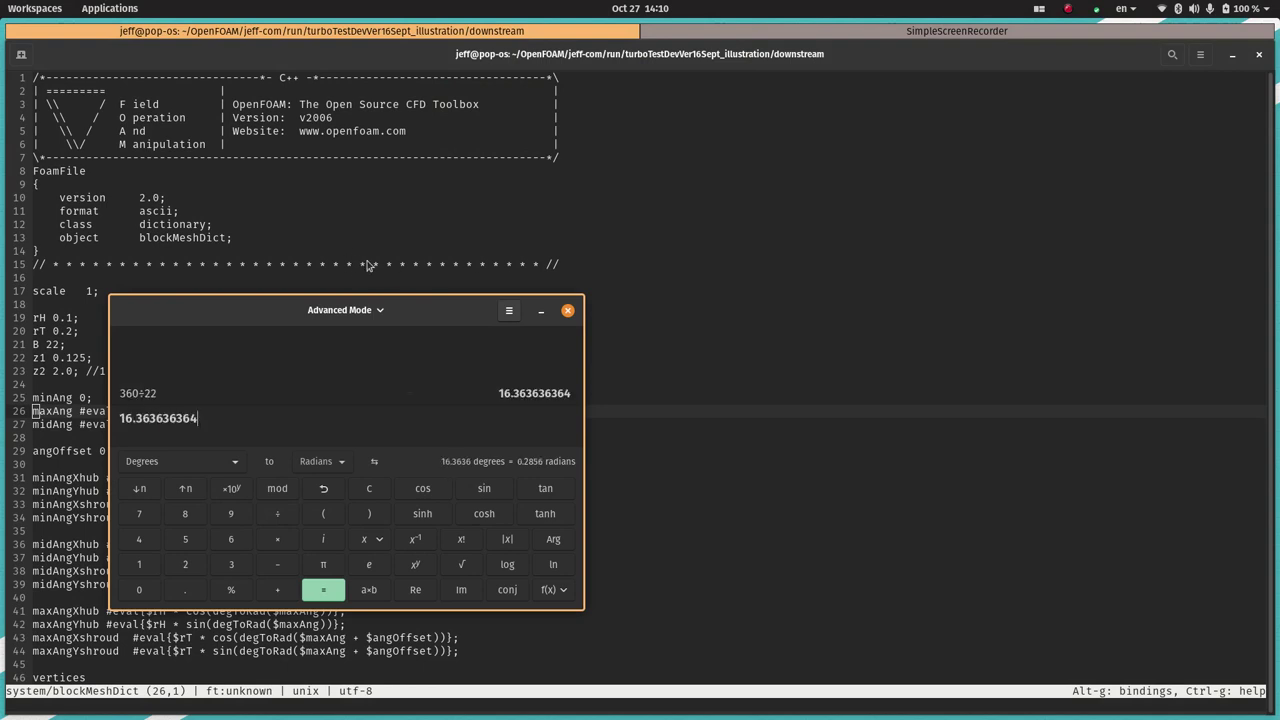
pyautogui.click(569, 312)
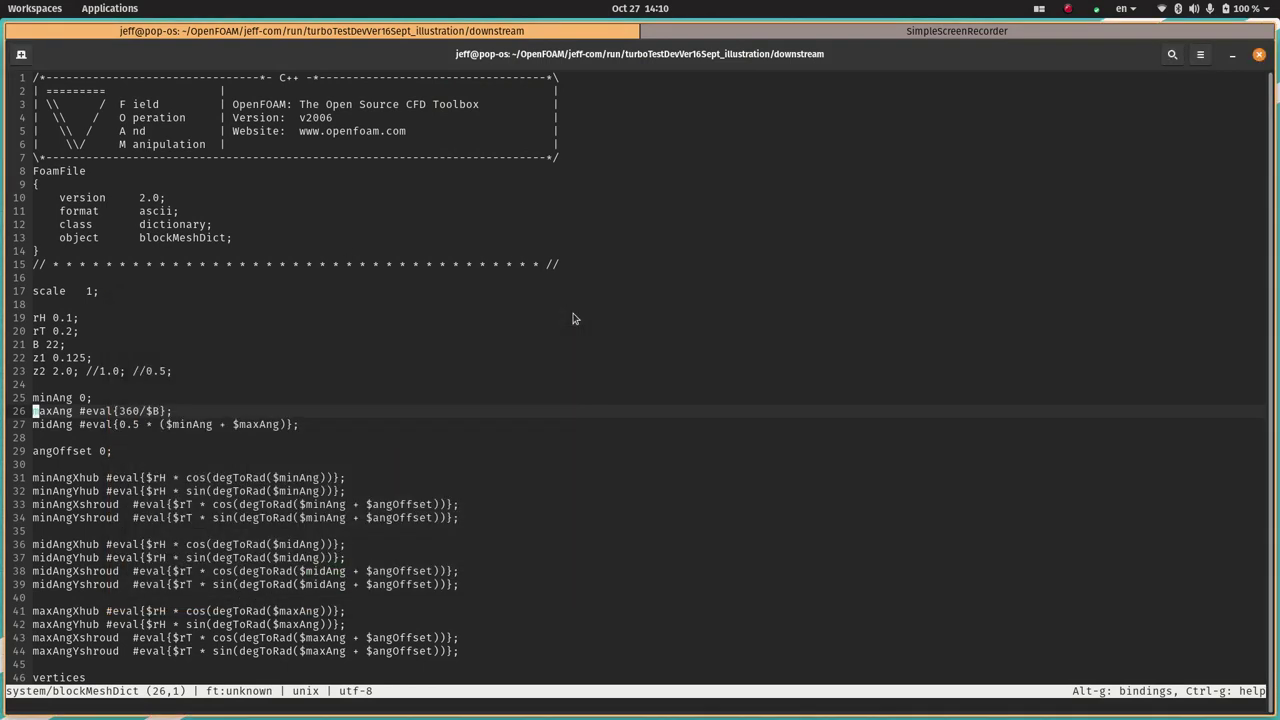
pyautogui.press('Down')
pyautogui.press('Down')
pyautogui.press('Down')
pyautogui.press('Down')
pyautogui.press('Down')
pyautogui.press('Down')
pyautogui.press('Down')
pyautogui.press('Down')
pyautogui.press('Down')
pyautogui.press('Down')
pyautogui.press('Down')
pyautogui.press('Down')
pyautogui.press('Down')
pyautogui.press('Down')
pyautogui.press('Down')
pyautogui.press('Down')
pyautogui.press('Down')
pyautogui.press('Down')
pyautogui.press('Down')
pyautogui.press('Down')
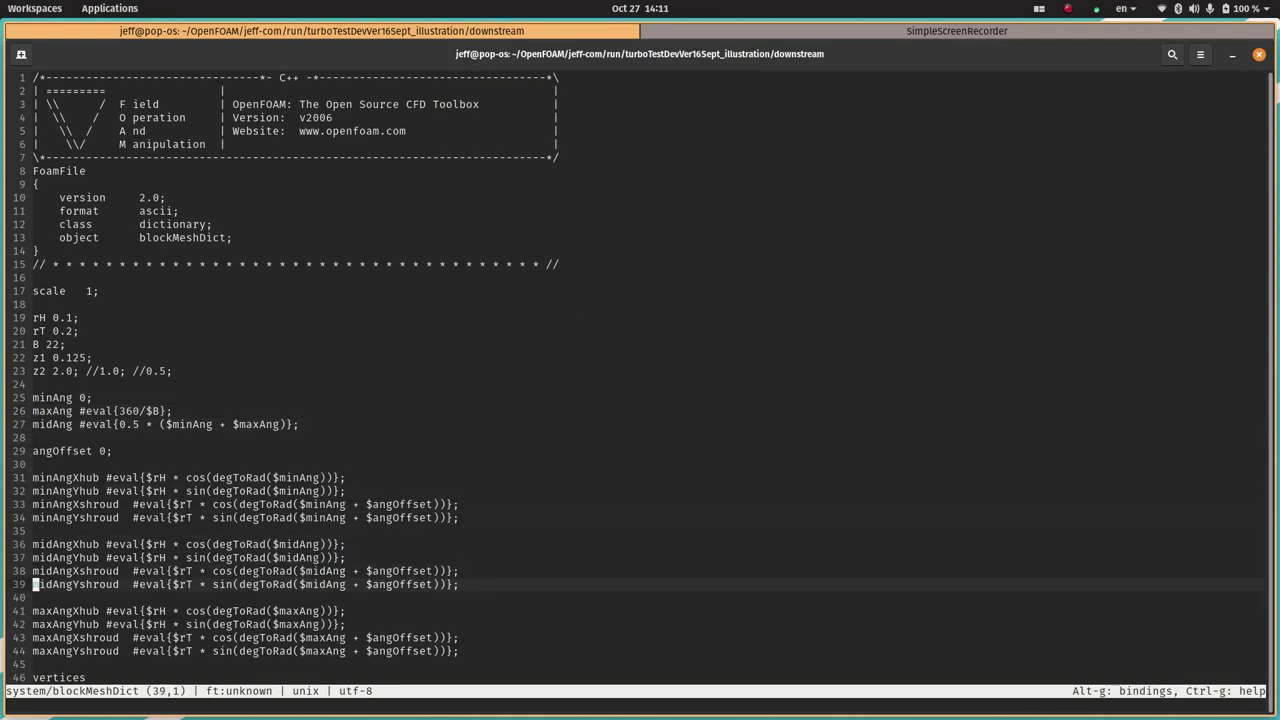
pyautogui.press('Up')
pyautogui.press('Up')
pyautogui.press('Up')
pyautogui.press('Up')
pyautogui.press('Up')
pyautogui.press('Up')
pyautogui.press('Up')
pyautogui.press('Up')
pyautogui.press('Up')
pyautogui.press('Up')
pyautogui.press('Up')
pyautogui.press('Up')
pyautogui.press('Up')
pyautogui.press('Up')
pyautogui.press('Up')
pyautogui.press('Up')
pyautogui.press('Up')
pyautogui.press('Up')
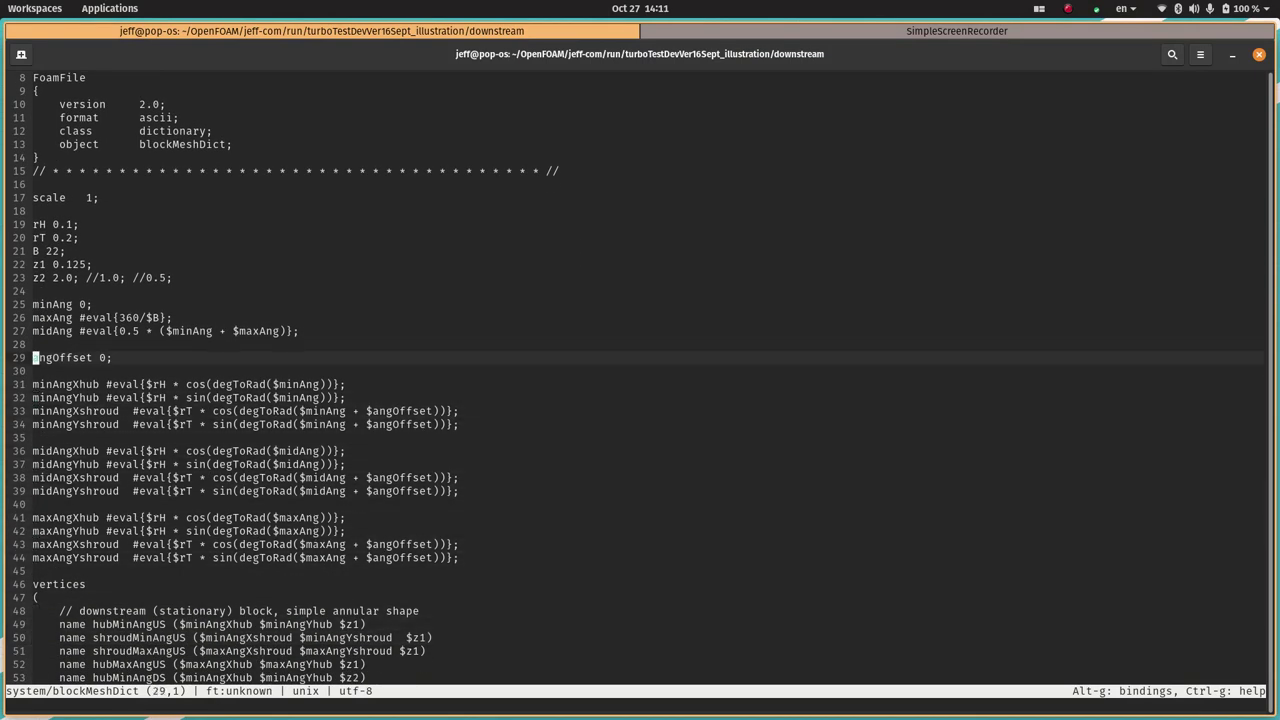
pyautogui.press('Down')
pyautogui.press('Down')
pyautogui.press('Down')
pyautogui.press('Down')
pyautogui.press('Down')
pyautogui.press('Down')
pyautogui.press('Down')
pyautogui.press('Down')
pyautogui.press('Down')
pyautogui.press('Down')
pyautogui.press('Down')
pyautogui.press('Down')
pyautogui.press('Down')
pyautogui.press('Down')
pyautogui.press('Down')
pyautogui.press('Down')
pyautogui.press('Down')
pyautogui.press('Down')
pyautogui.press('Down')
pyautogui.press('Down')
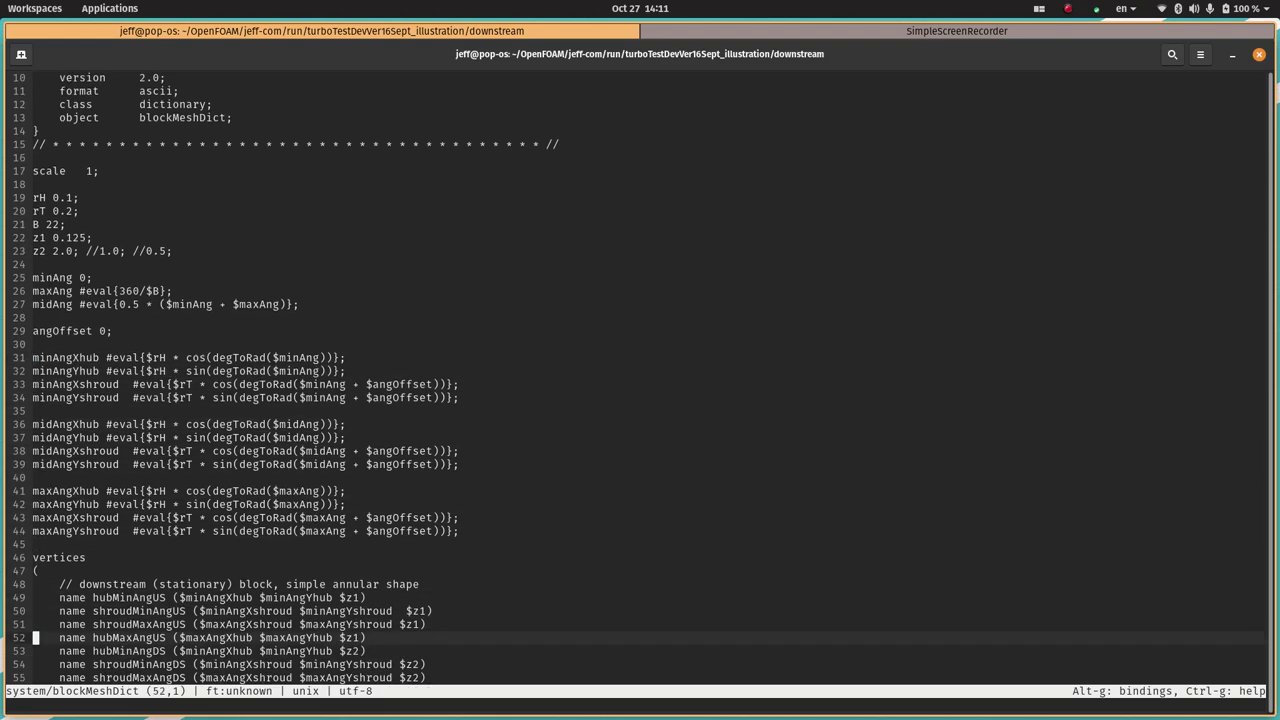
pyautogui.press('Down')
pyautogui.press('Down')
pyautogui.press('Down')
pyautogui.press('Down')
pyautogui.press('Down')
pyautogui.press('Down')
pyautogui.press('Down')
pyautogui.press('Down')
pyautogui.press('Down')
pyautogui.press('Down')
pyautogui.press('Down')
pyautogui.press('Down')
pyautogui.press('Down')
pyautogui.press('Down')
pyautogui.press('Down')
pyautogui.press('Down')
pyautogui.press('Down')
pyautogui.press('Down')
pyautogui.press('Down')
pyautogui.press('Down')
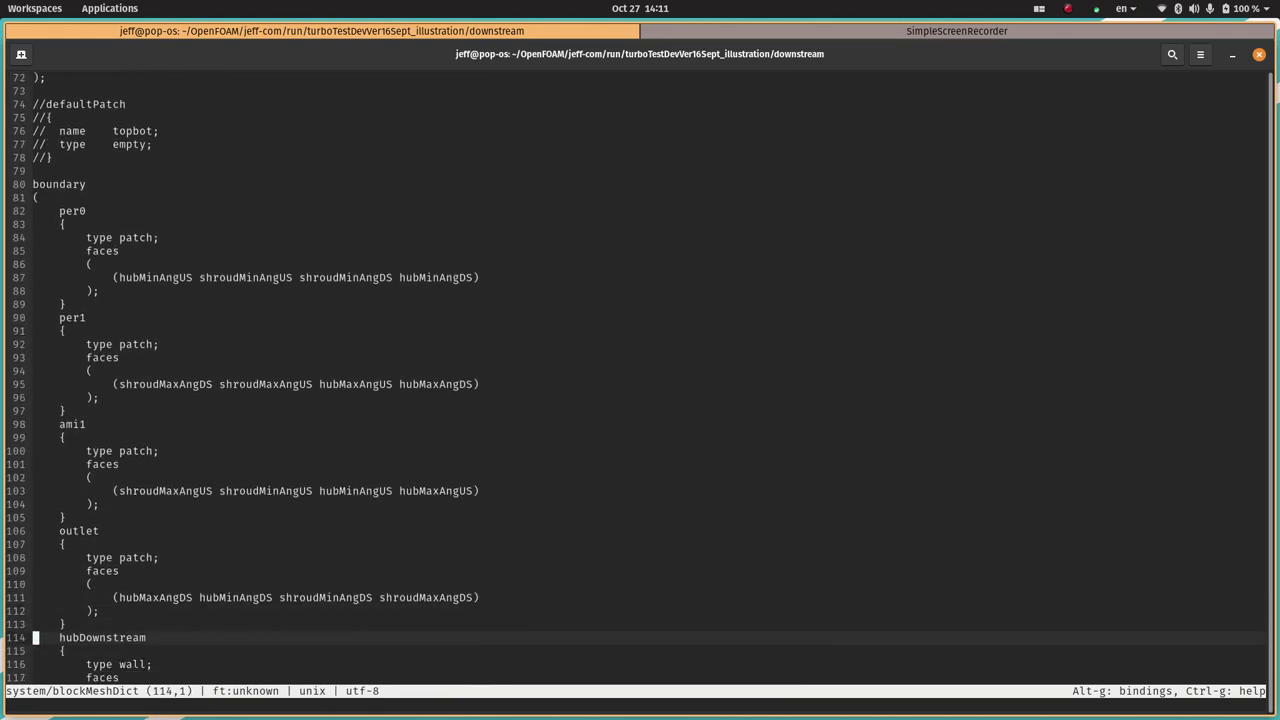
pyautogui.press('Down')
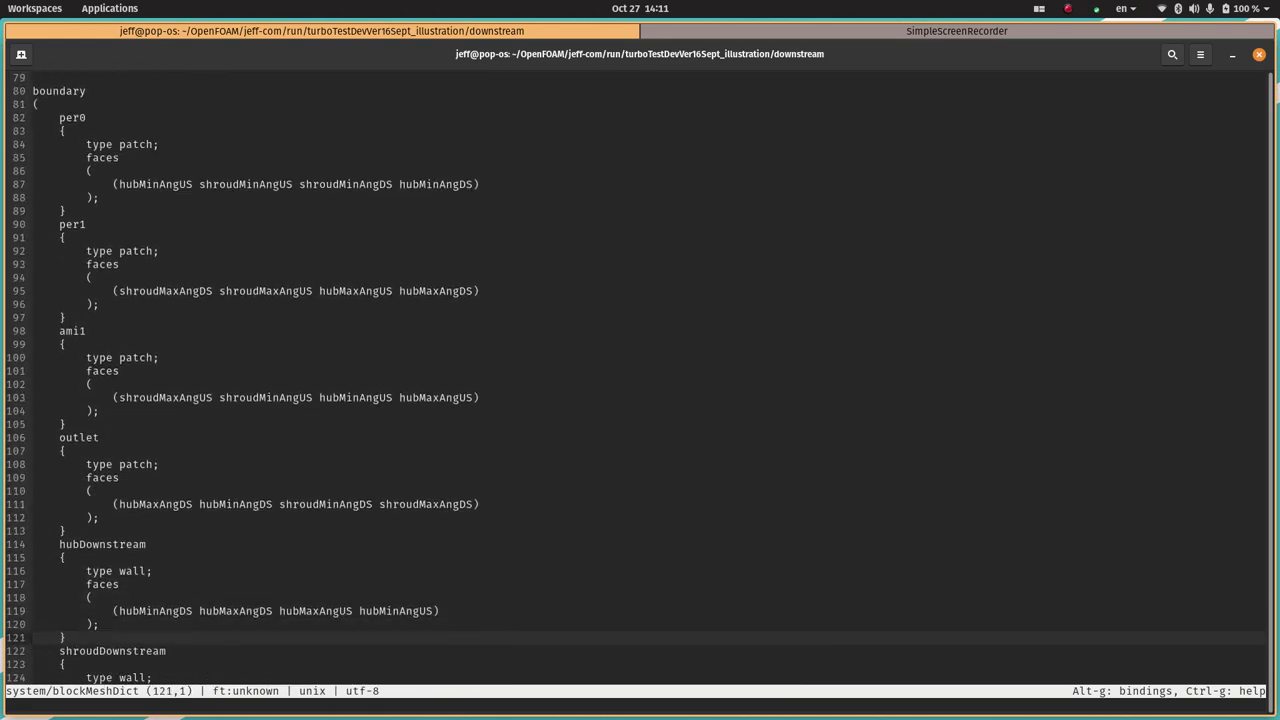
pyautogui.press('Up')
pyautogui.press('Up')
pyautogui.press('Up')
pyautogui.press('Up')
pyautogui.press('Up')
pyautogui.press('Up')
pyautogui.press('Up')
pyautogui.press('Up')
pyautogui.press('Up')
pyautogui.press('Up')
pyautogui.press('Up')
pyautogui.press('Up')
pyautogui.press('Up')
pyautogui.press('Up')
pyautogui.press('Up')
pyautogui.press('Up')
pyautogui.press('Up')
pyautogui.press('Up')
pyautogui.press('Up')
pyautogui.press('Up')
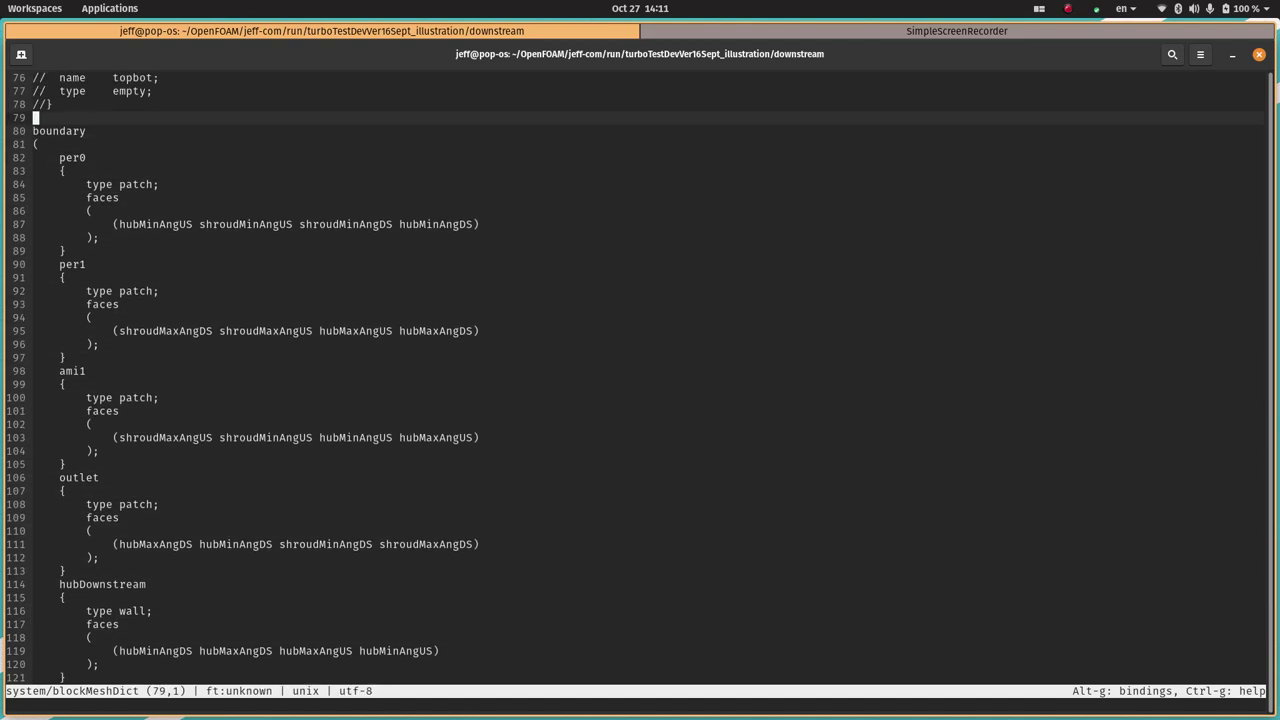
pyautogui.press('Down')
pyautogui.press('Down')
pyautogui.press('Down')
pyautogui.press('Down')
pyautogui.press('Down')
pyautogui.press('Down')
pyautogui.press('Down')
pyautogui.press('Down')
pyautogui.press('Down')
pyautogui.press('Down')
pyautogui.press('Down')
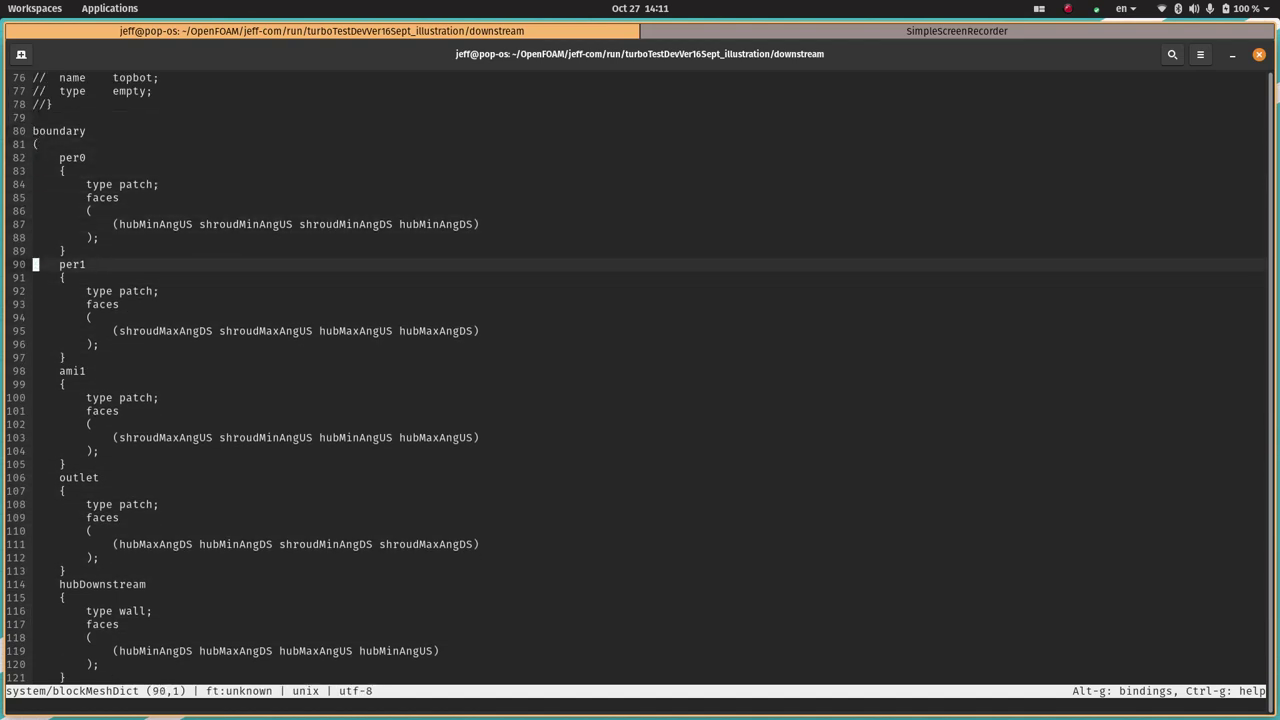
pyautogui.press('Up')
pyautogui.press('Up')
pyautogui.press('Up')
pyautogui.press('Up')
pyautogui.press('Up')
pyautogui.press('Up')
pyautogui.press('Up')
pyautogui.press('Up')
pyautogui.press('Down')
pyautogui.press('Down')
pyautogui.press('Down')
pyautogui.press('Down')
pyautogui.press('Down')
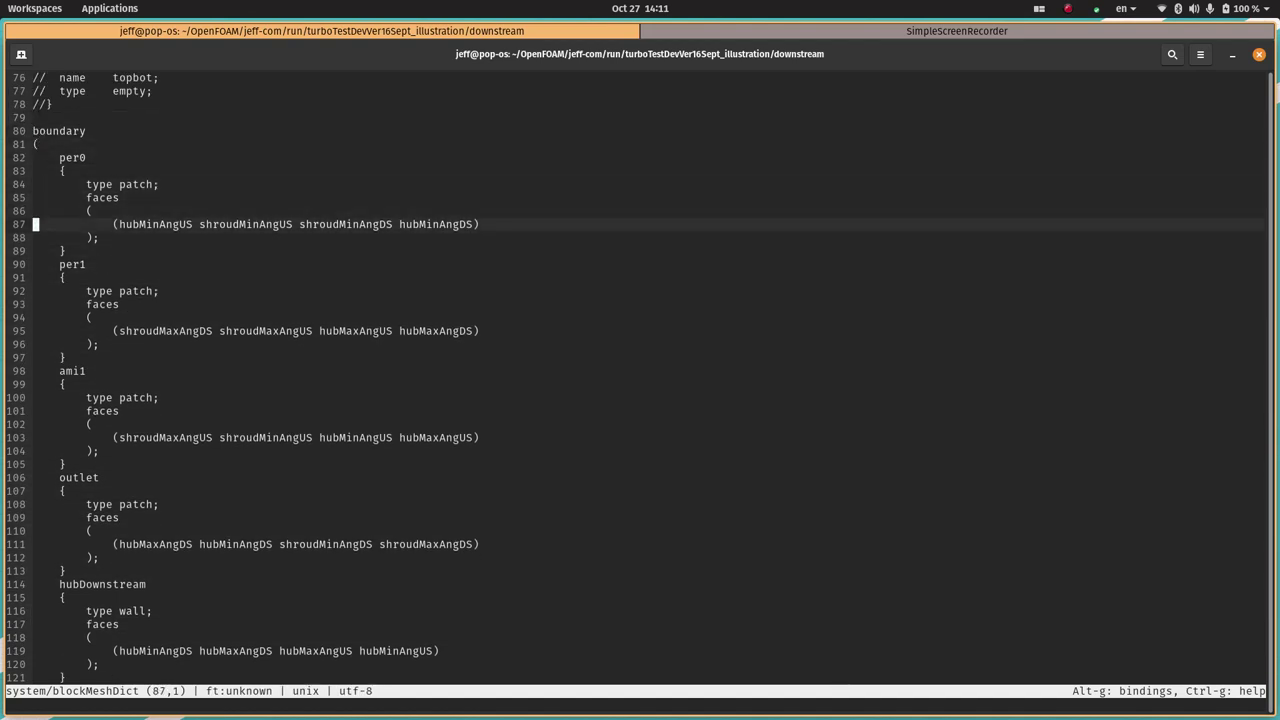
pyautogui.press('Down')
pyautogui.press('Down')
pyautogui.press('Down')
pyautogui.press('Down')
pyautogui.press('Down')
pyautogui.press('Up')
pyautogui.press('Up')
pyautogui.press('Down')
pyautogui.press('Down')
pyautogui.press('Down')
pyautogui.press('Down')
pyautogui.press('Down')
pyautogui.press('Down')
pyautogui.press('Down')
pyautogui.press('Down')
pyautogui.press('Down')
pyautogui.press('Down')
pyautogui.press('Down')
pyautogui.press('Up')
pyautogui.press('Up')
pyautogui.press('Up')
pyautogui.press('Down')
pyautogui.press('Down')
pyautogui.press('Up')
pyautogui.press('Up')
pyautogui.press('Down')
pyautogui.press('Down')
pyautogui.press('Down')
pyautogui.press('Down')
pyautogui.press('Down')
pyautogui.press('Down')
pyautogui.press('Down')
pyautogui.press('Down')
pyautogui.press('Down')
pyautogui.press('Down')
pyautogui.press('Down')
pyautogui.press('Down')
pyautogui.press('Down')
pyautogui.press('Down')
pyautogui.press('Down')
pyautogui.press('Down')
pyautogui.press('Down')
pyautogui.press('Down')
pyautogui.press('Down')
pyautogui.press('Down')
pyautogui.press('Down')
pyautogui.press('Down')
pyautogui.press('Down')
pyautogui.press('Down')
pyautogui.press('Down')
pyautogui.press('Down')
pyautogui.press('Down')
pyautogui.press('Down')
pyautogui.press('Down')
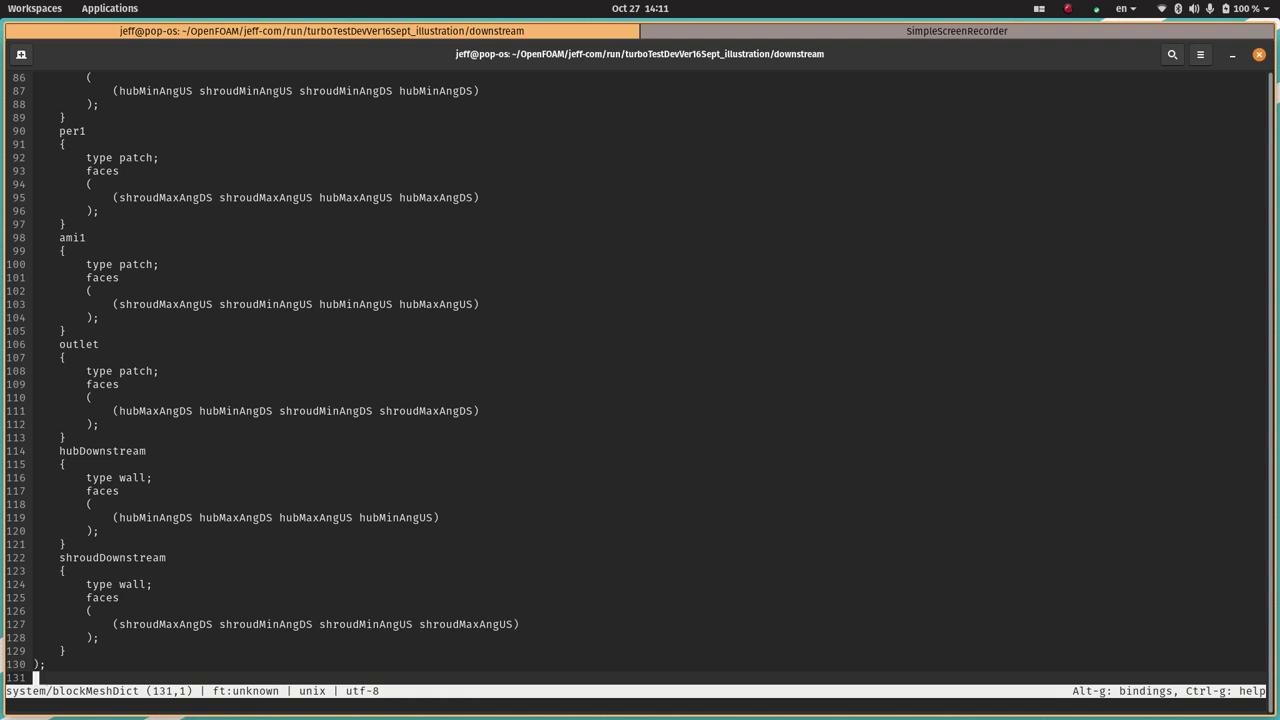
# Close blockMeshDict, go up to the case folder, and open runstepsx.sh in micro
pyautogui.hotkey('ctrl', 'q')
pyautogui.write('cd ..')
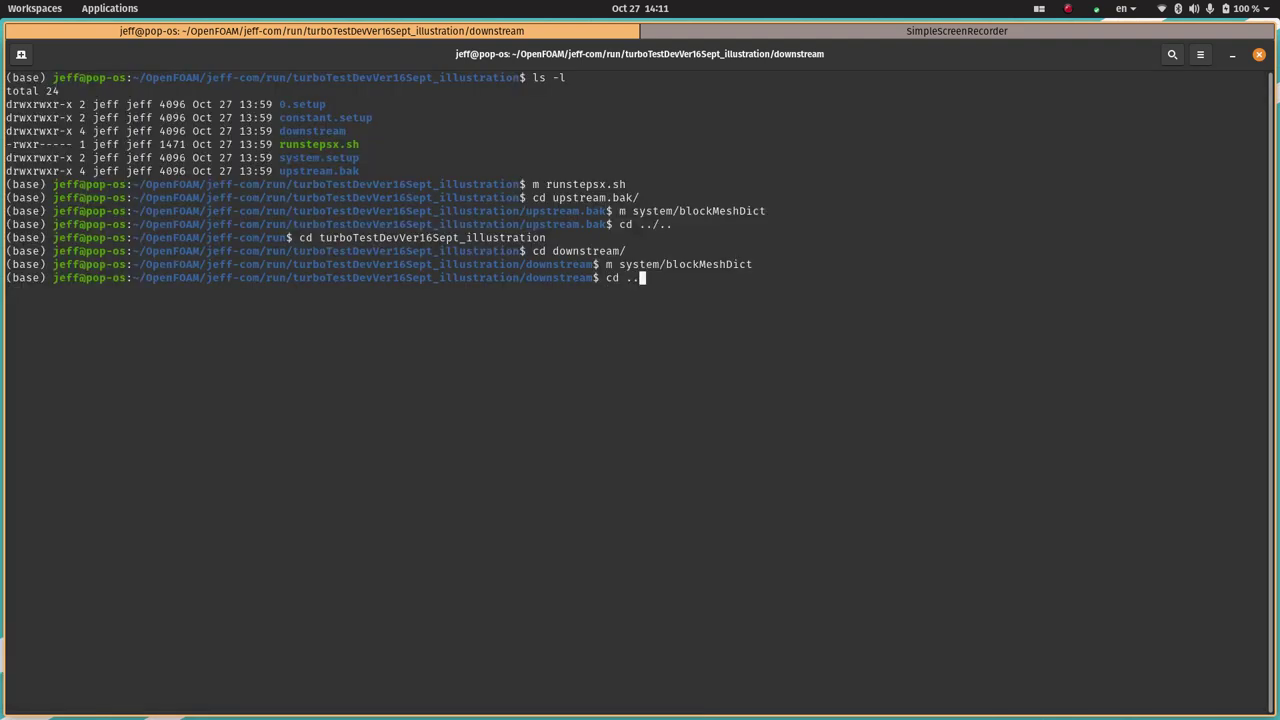
pyautogui.press('Return')
pyautogui.write('cd')
pyautogui.press('BackSpace')
pyautogui.press('BackSpace')
pyautogui.write('m runstepsx.sh')
pyautogui.press('Return')
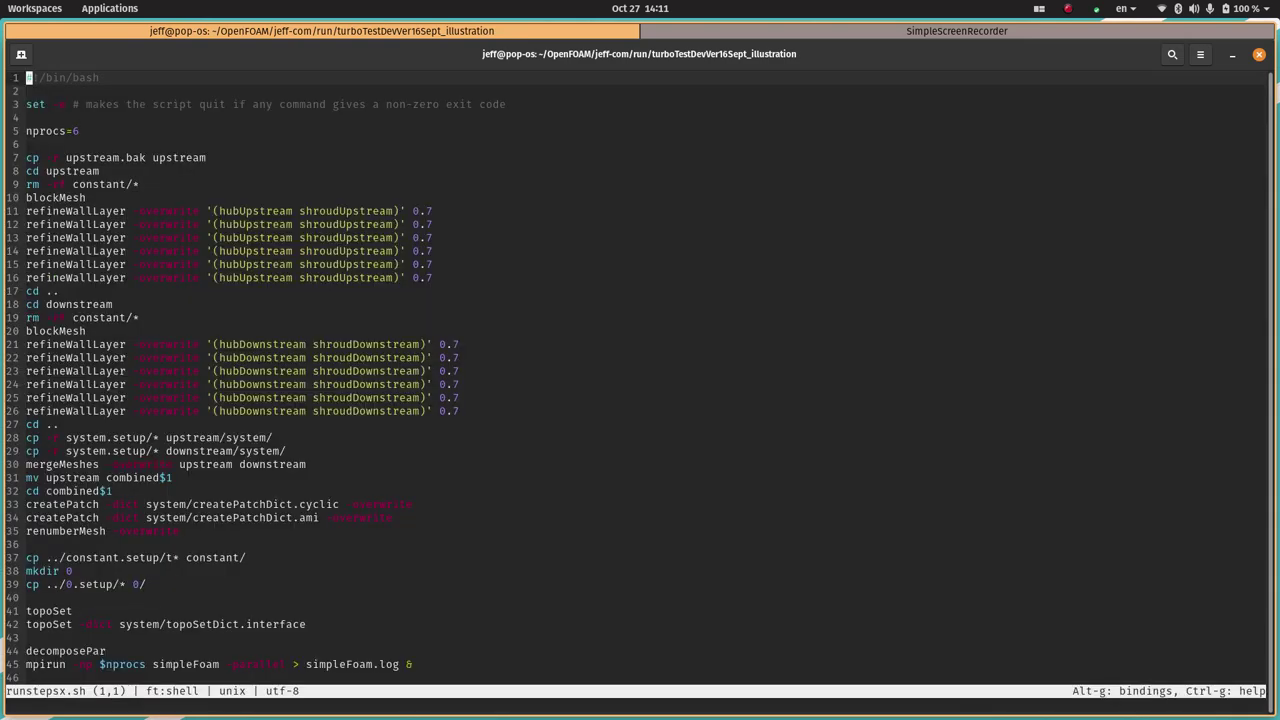
# Compare the two createPatch lines and system.setup copy lines, then close runstepsx.sh
pyautogui.press('Down')
pyautogui.press('Down')
pyautogui.press('Down')
pyautogui.press('Down')
pyautogui.press('Down')
pyautogui.press('Down')
pyautogui.press('Down')
pyautogui.press('Down')
pyautogui.press('Down')
pyautogui.press('Down')
pyautogui.press('Down')
pyautogui.press('Down')
pyautogui.press('Down')
pyautogui.press('Down')
pyautogui.press('Down')
pyautogui.press('Down')
pyautogui.press('Down')
pyautogui.press('Down')
pyautogui.press('Down')
pyautogui.press('Down')
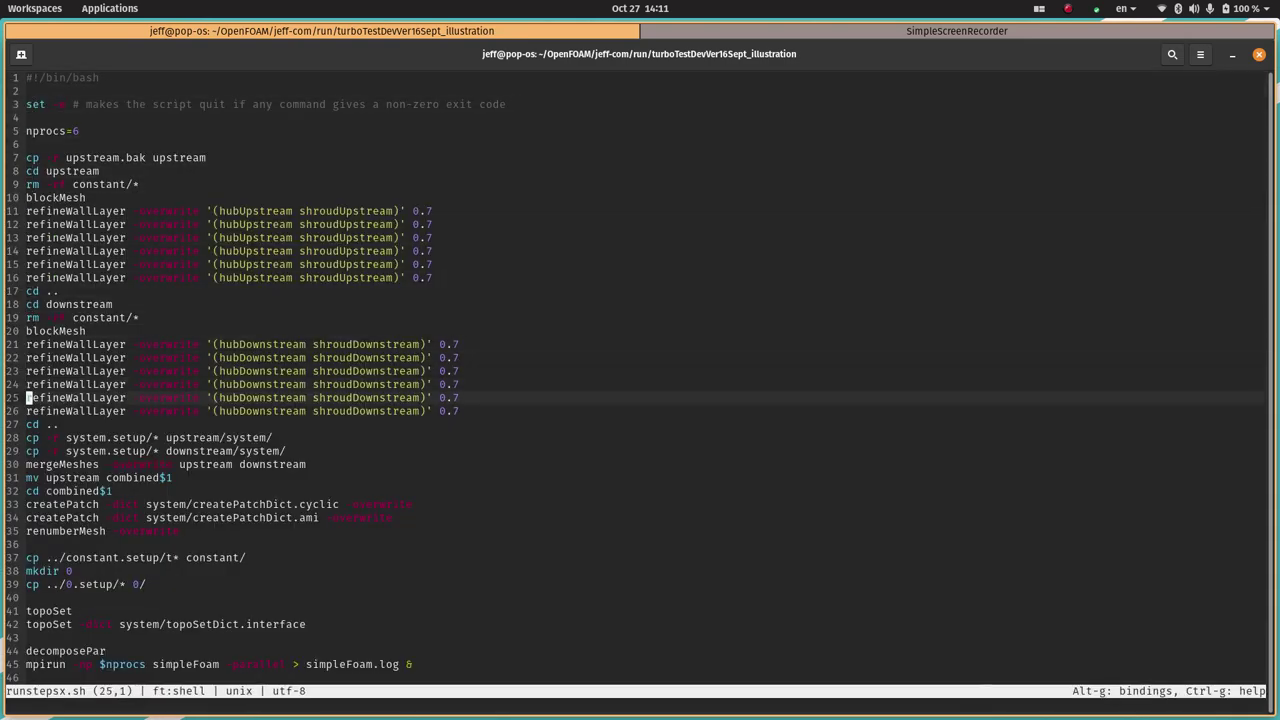
pyautogui.press('Down')
pyautogui.press('Down')
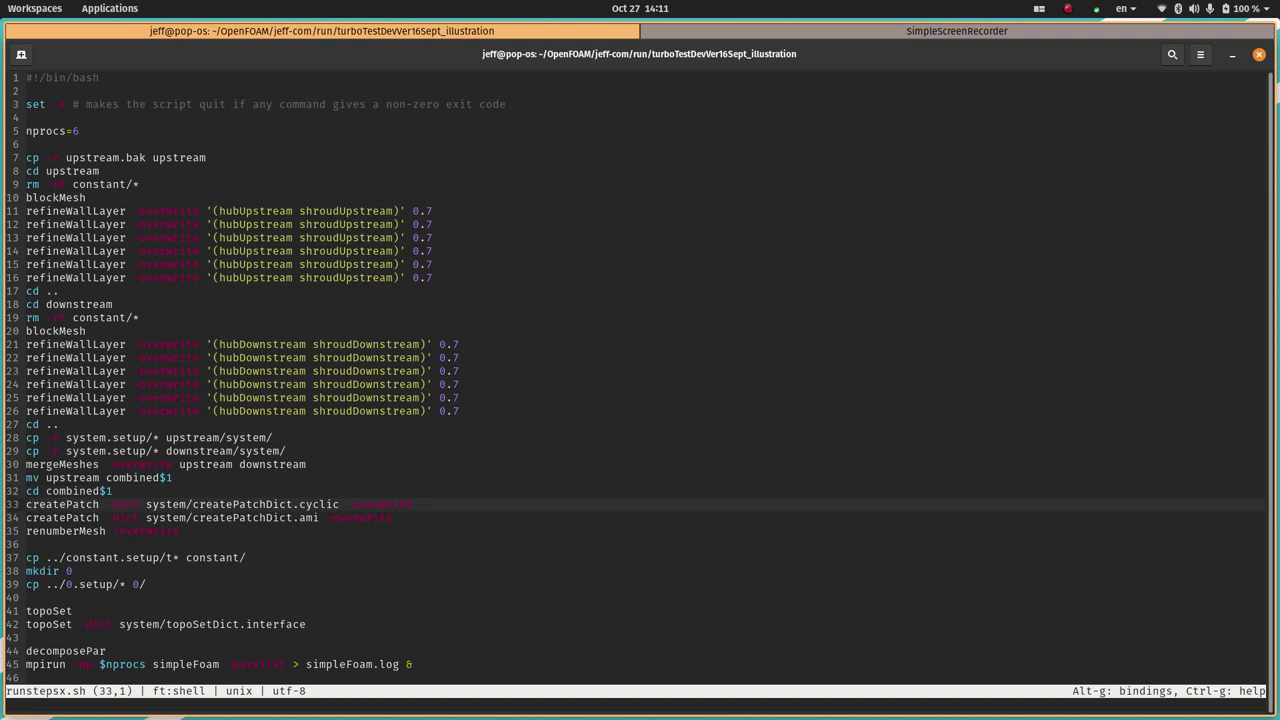
pyautogui.press('Down')
pyautogui.press('Up')
pyautogui.press('Down')
pyautogui.press('Up')
pyautogui.press('Up')
pyautogui.press('Up')
pyautogui.press('Up')
pyautogui.press('Up')
pyautogui.press('Up')
pyautogui.press('Up')
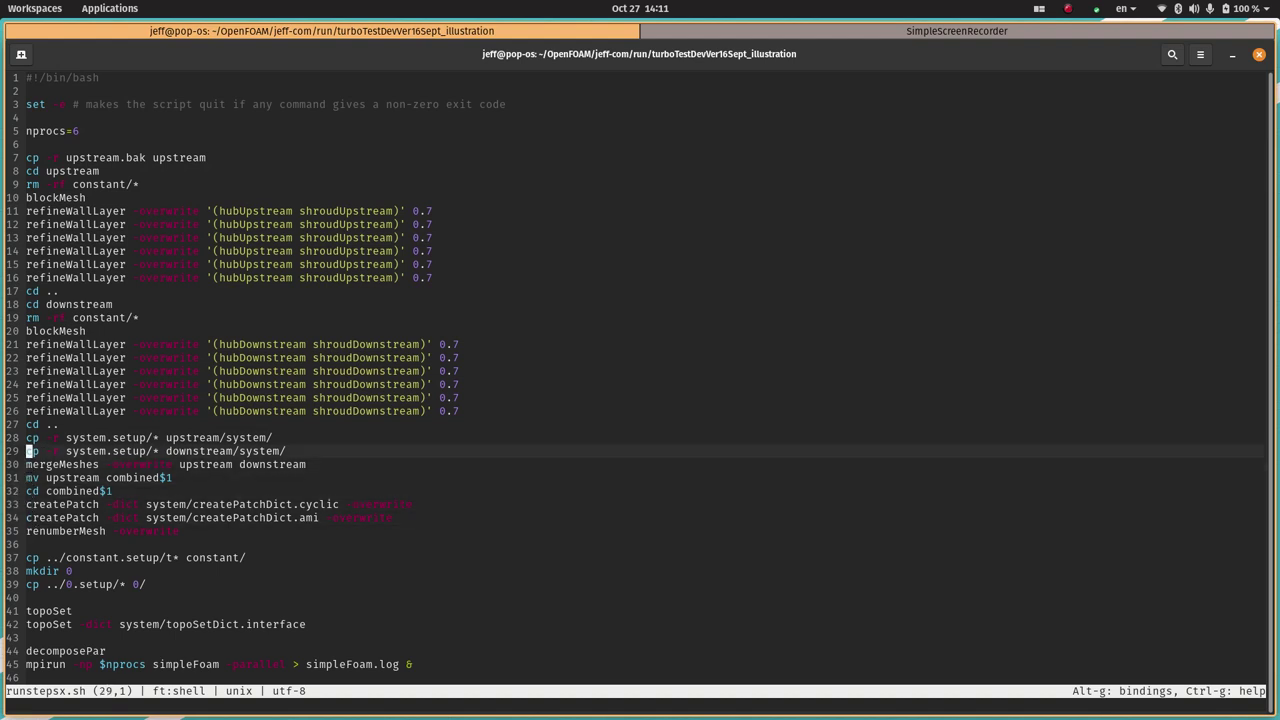
pyautogui.press('Down')
pyautogui.press('Down')
pyautogui.press('Down')
pyautogui.press('Down')
pyautogui.press('Down')
pyautogui.press('Down')
pyautogui.press('Down')
pyautogui.press('Up')
pyautogui.press('Down')
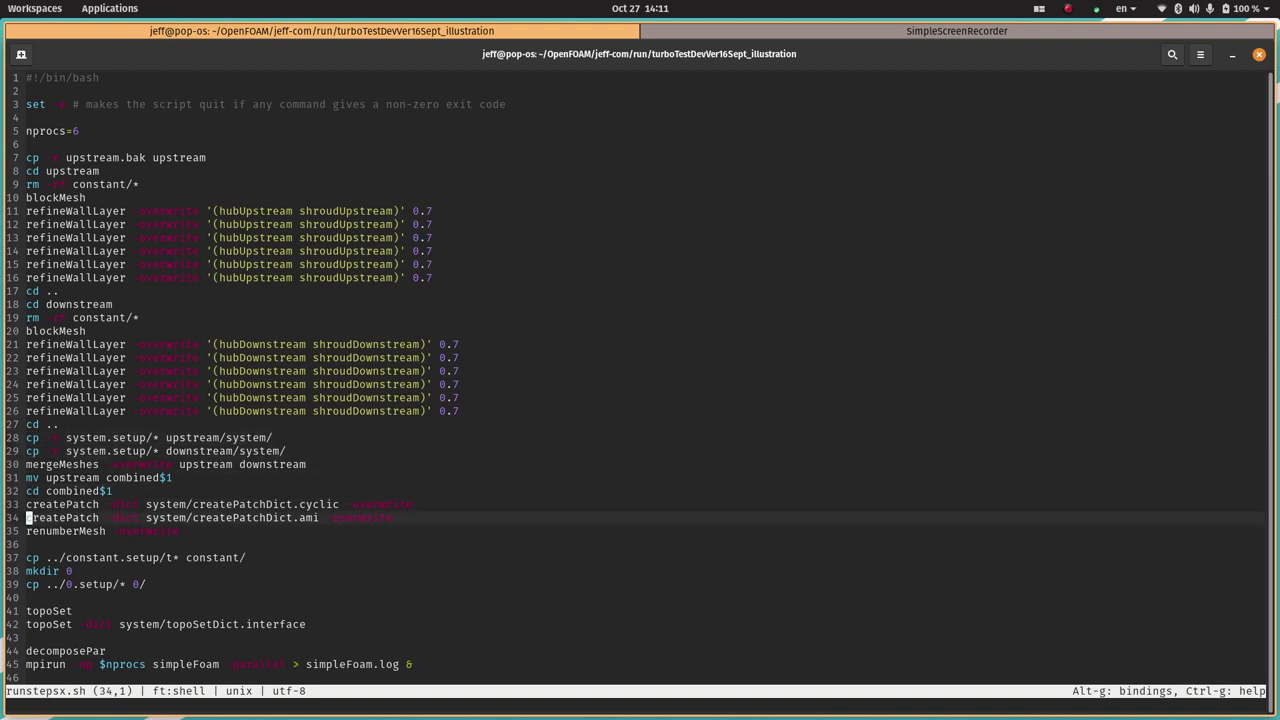
pyautogui.hotkey('ctrl', 'q')
# Enter system.setup and open createPatchDict.cyclic in micro
pyautogui.write('cd system.setup/')
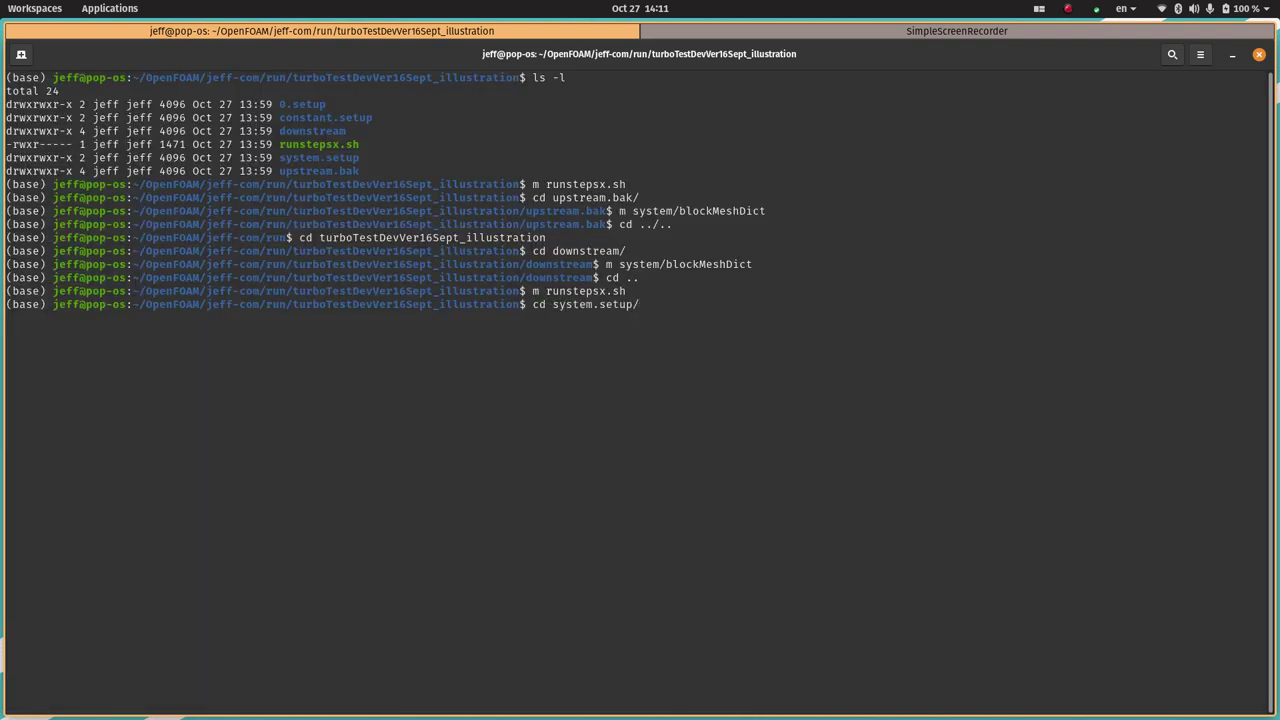
pyautogui.press('Return')
pyautogui.write('m cr')
pyautogui.press('Tab')
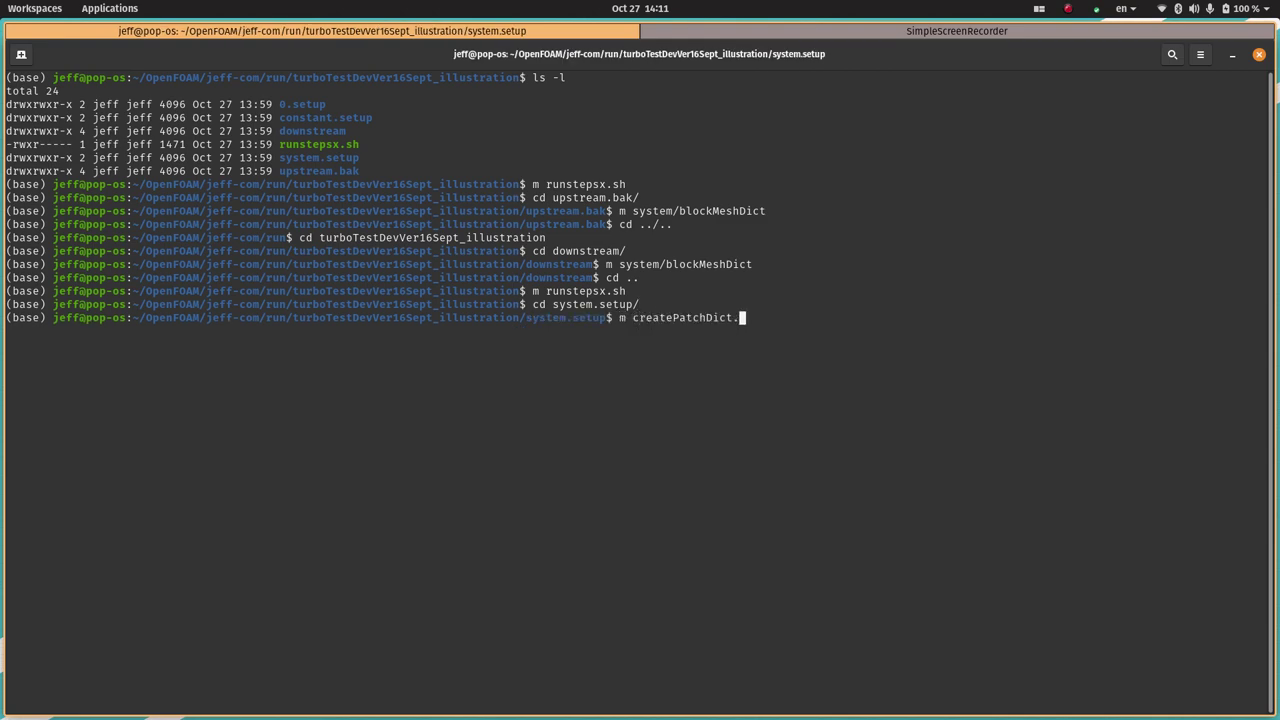
pyautogui.write('c')
pyautogui.press('Tab')
pyautogui.press('Return')
# Review the cyclic0 patch's neighbour, rotation axis and tol 2e-5 match tolerance
pyautogui.press('Down')
pyautogui.press('Down')
pyautogui.press('Down')
pyautogui.press('Down')
pyautogui.press('Down')
pyautogui.press('Down')
pyautogui.press('Down')
pyautogui.press('Down')
pyautogui.press('Down')
pyautogui.press('Down')
pyautogui.press('Down')
pyautogui.press('Down')
pyautogui.press('Down')
pyautogui.press('Down')
pyautogui.press('Down')
pyautogui.press('Down')
pyautogui.press('Down')
pyautogui.press('Down')
pyautogui.press('Down')
pyautogui.press('Down')
pyautogui.press('Down')
pyautogui.press('Down')
pyautogui.press('Down')
pyautogui.press('Down')
pyautogui.press('Down')
pyautogui.press('Down')
pyautogui.press('Down')
pyautogui.press('Down')
pyautogui.press('Down')
pyautogui.press('Down')
pyautogui.press('Down')
pyautogui.press('Down')
pyautogui.press('Down')
pyautogui.press('Down')
pyautogui.press('Down')
pyautogui.press('Down')
pyautogui.press('Down')
pyautogui.press('Down')
pyautogui.press('Down')
pyautogui.press('Down')
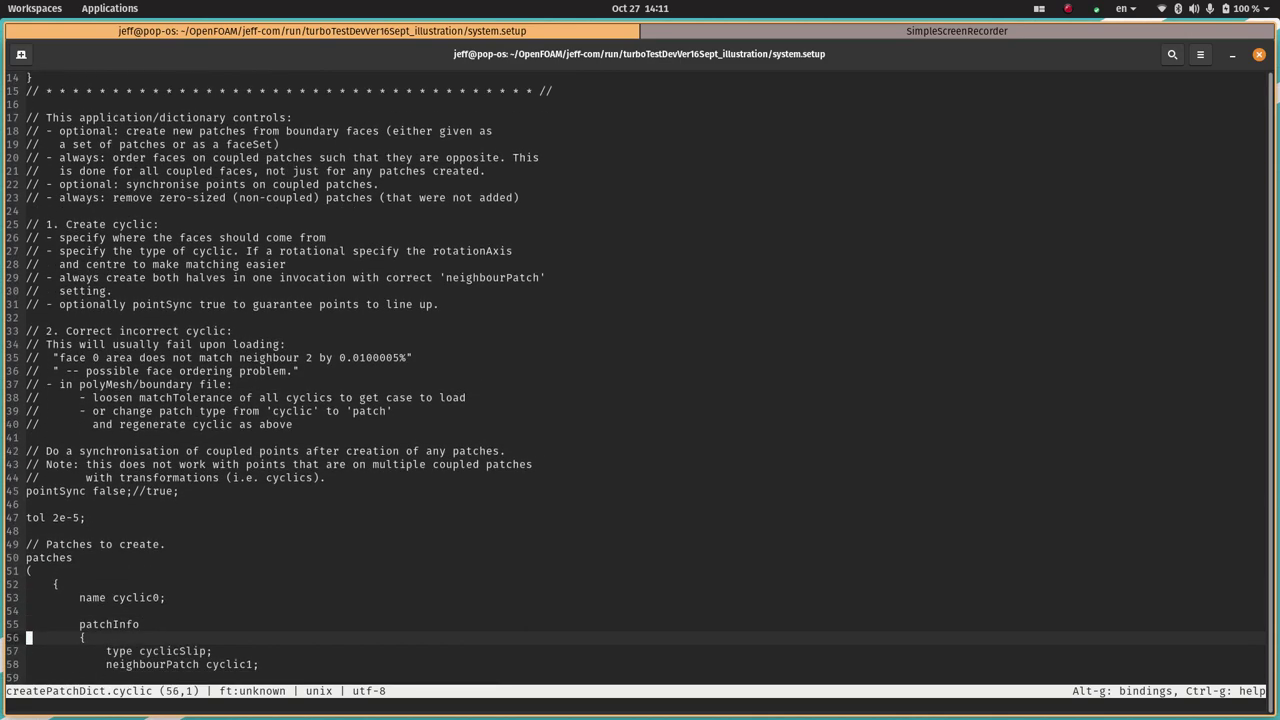
pyautogui.press('Down')
pyautogui.press('Down')
pyautogui.press('Down')
pyautogui.press('Down')
pyautogui.press('Down')
pyautogui.press('Down')
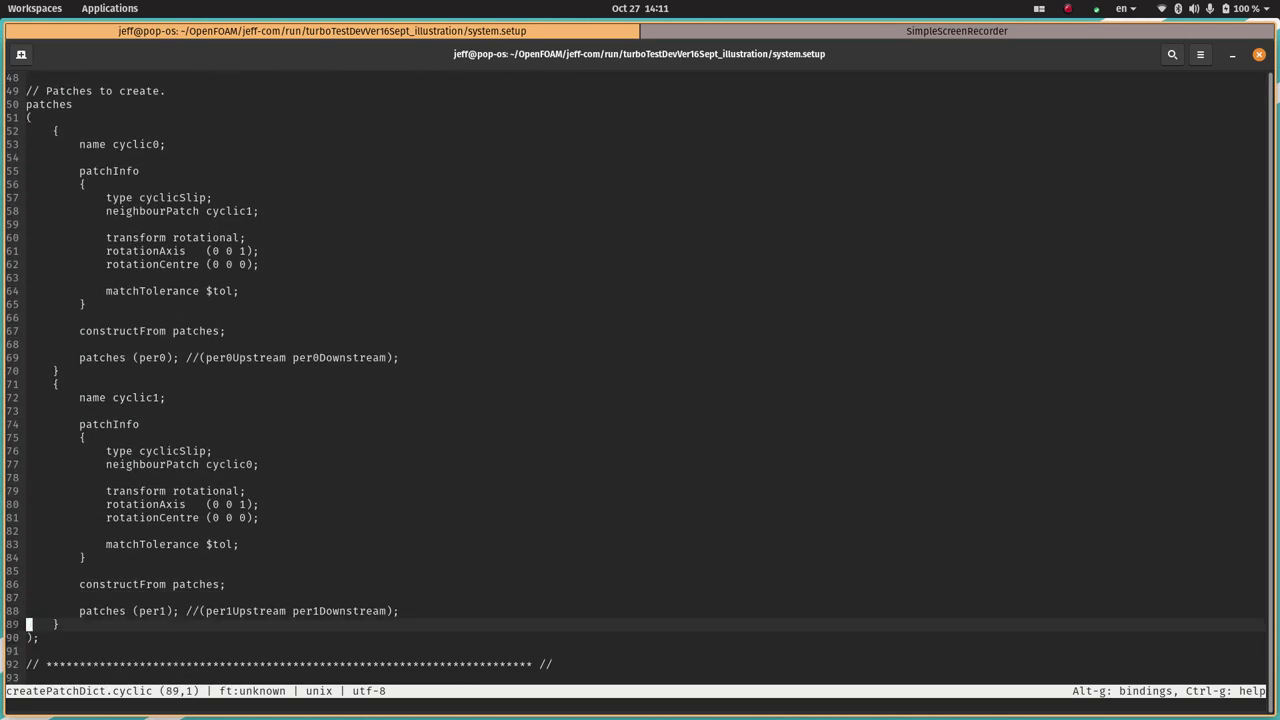
pyautogui.press('Up')
pyautogui.press('Up')
pyautogui.press('Up')
pyautogui.press('Up')
pyautogui.press('Up')
pyautogui.press('Up')
pyautogui.press('Up')
pyautogui.press('Up')
pyautogui.press('Up')
pyautogui.press('Up')
pyautogui.press('Up')
pyautogui.press('Up')
pyautogui.press('Up')
pyautogui.press('Up')
pyautogui.press('Up')
pyautogui.press('Up')
pyautogui.press('Up')
pyautogui.press('Up')
pyautogui.press('Up')
pyautogui.press('Up')
pyautogui.press('Up')
pyautogui.press('Up')
pyautogui.press('Up')
pyautogui.press('Up')
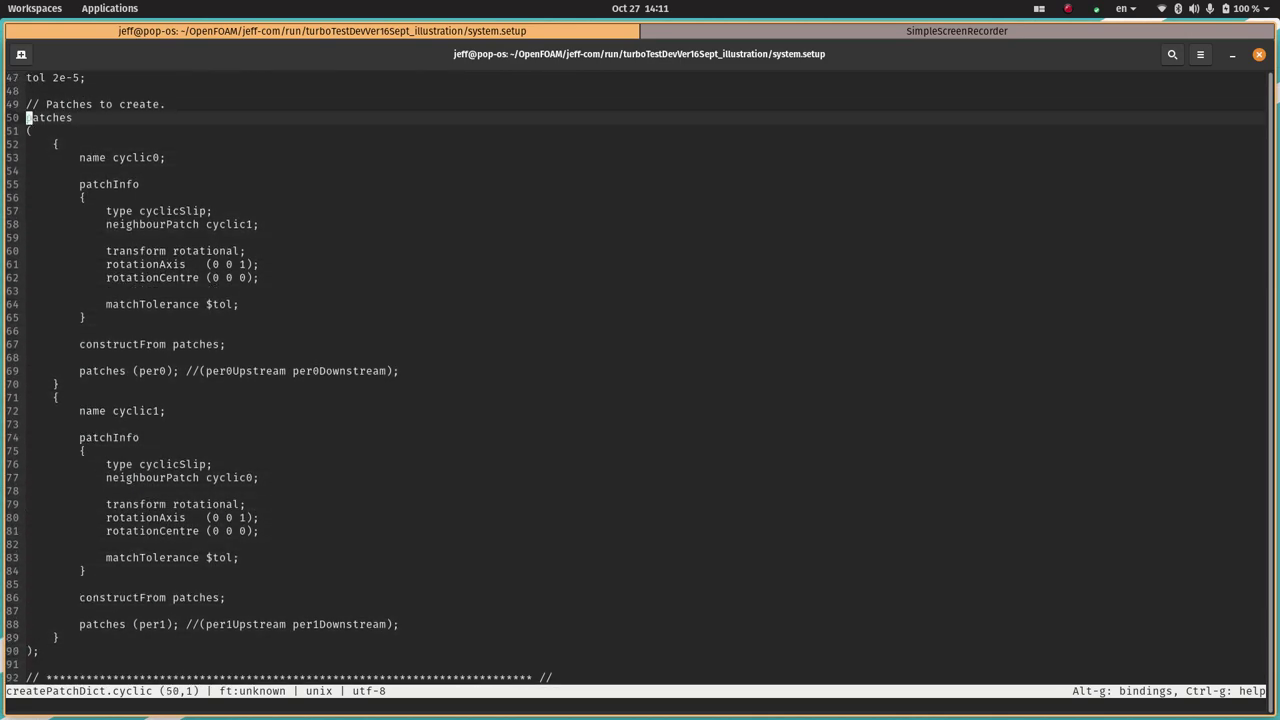
pyautogui.press('Down')
pyautogui.press('Down')
pyautogui.press('Down')
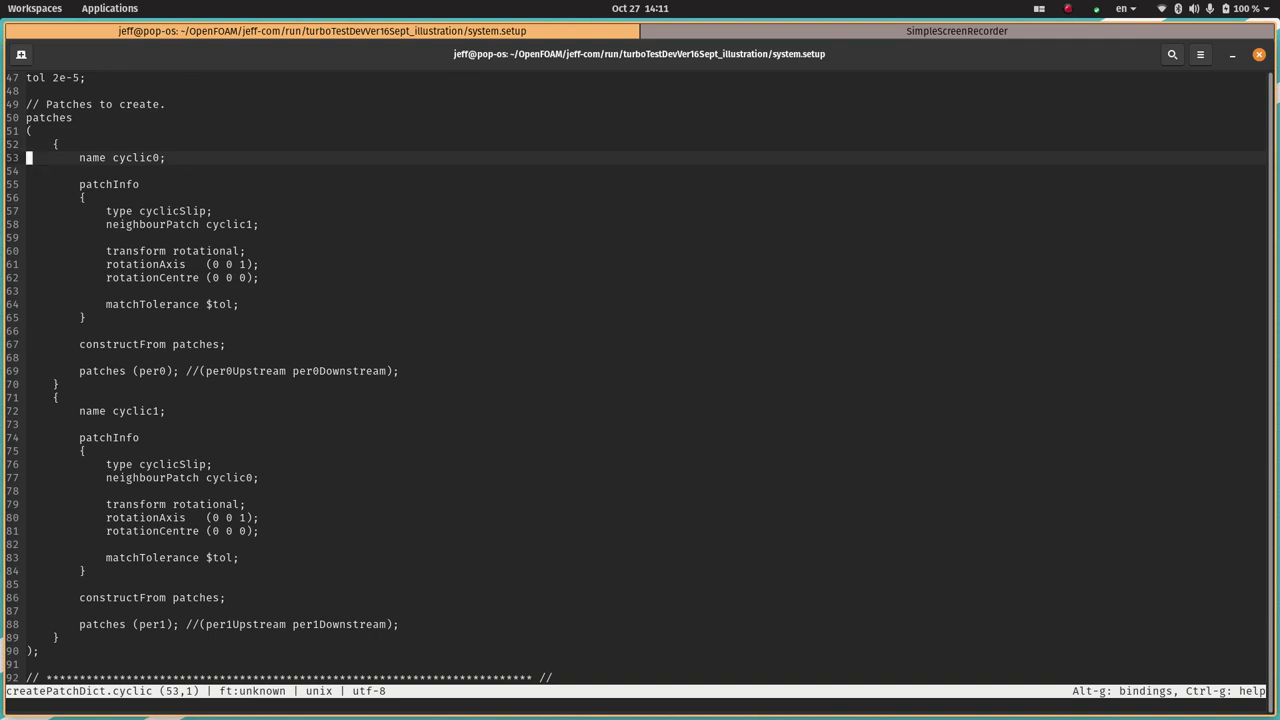
pyautogui.press('Down')
pyautogui.press('Down')
pyautogui.press('Down')
pyautogui.press('Down')
pyautogui.press('Down')
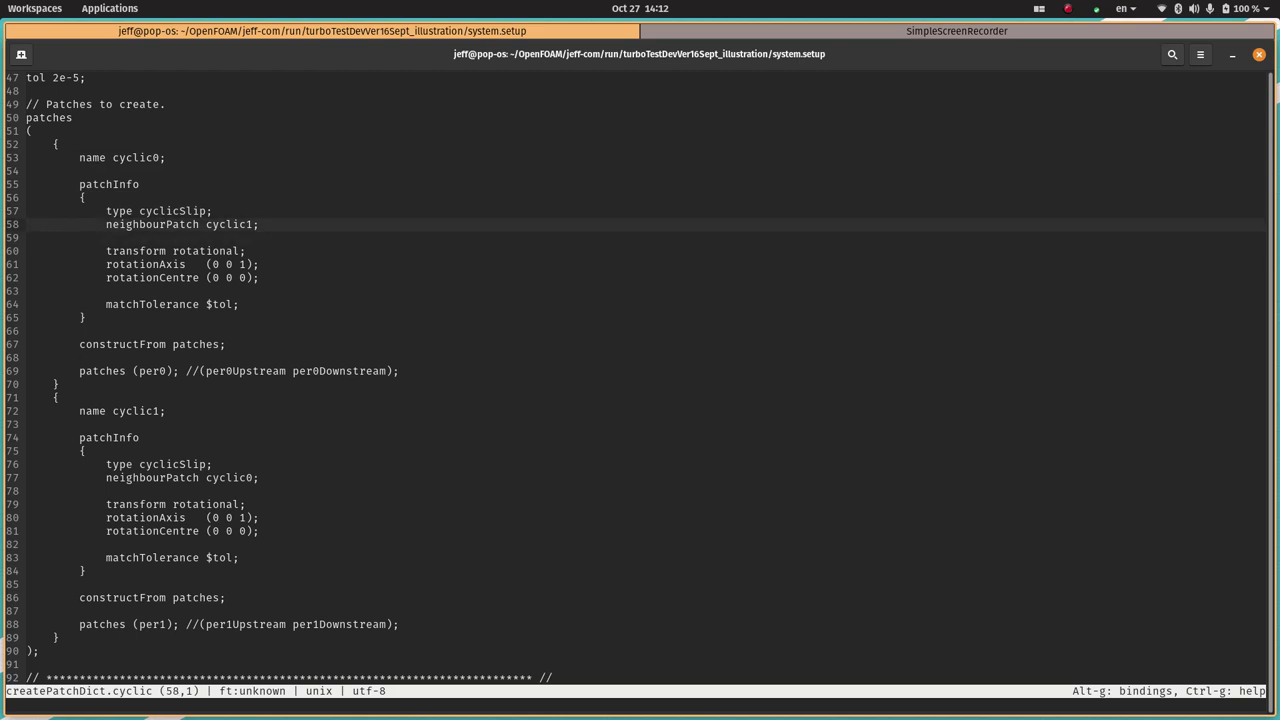
pyautogui.press('Down')
pyautogui.press('Down')
pyautogui.press('Down')
pyautogui.press('Up')
pyautogui.press('Down')
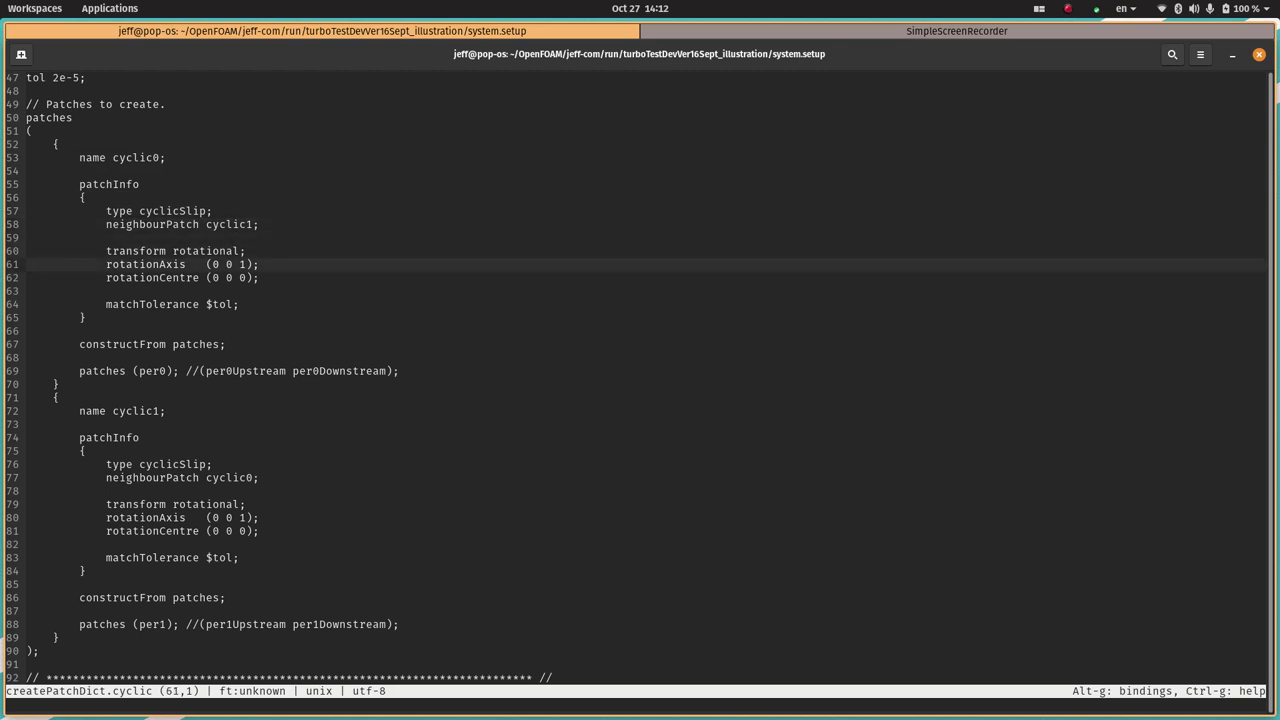
pyautogui.press('Down')
pyautogui.press('Down')
pyautogui.press('Down')
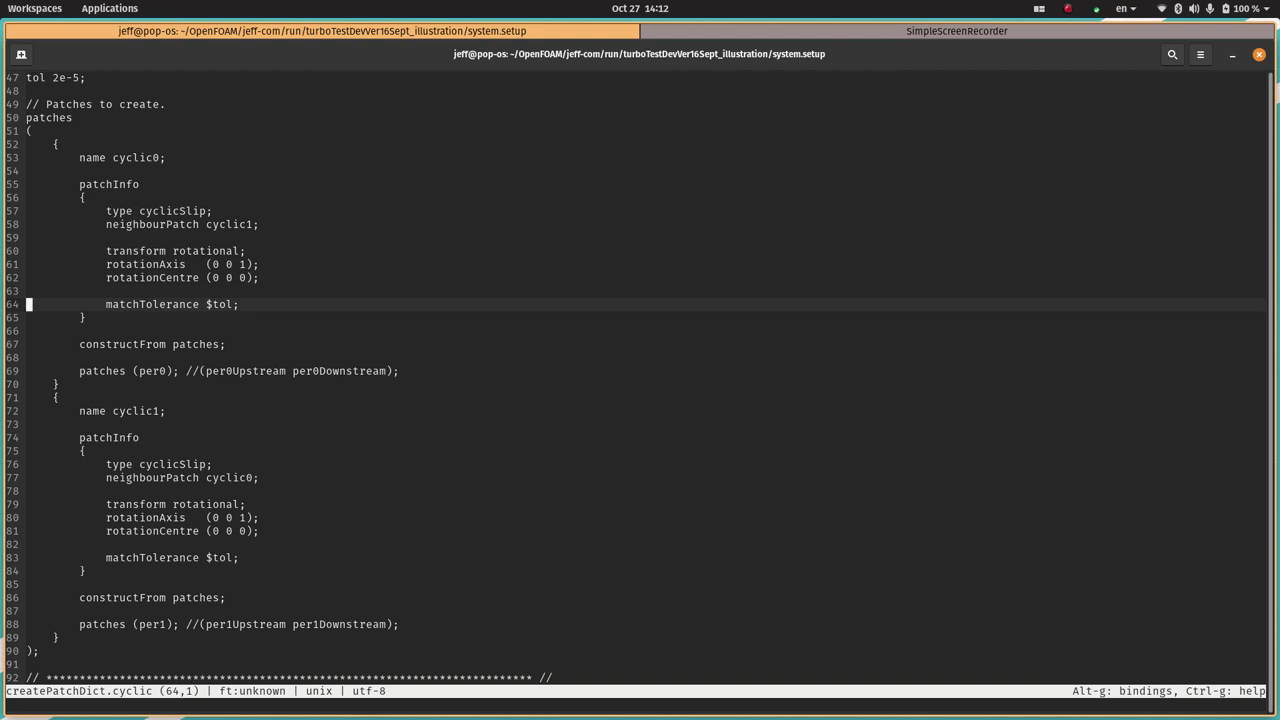
pyautogui.press('Up')
pyautogui.press('Up')
pyautogui.press('Up')
pyautogui.press('Up')
pyautogui.press('Up')
pyautogui.press('Up')
pyautogui.press('Up')
pyautogui.press('Up')
pyautogui.press('Up')
pyautogui.press('Up')
pyautogui.press('Up')
pyautogui.press('Up')
pyautogui.press('Up')
pyautogui.press('Up')
pyautogui.press('Up')
pyautogui.press('Up')
pyautogui.press('Up')
pyautogui.press('Right')
pyautogui.press('Right')
pyautogui.press('Right')
pyautogui.press('Right')
pyautogui.press('Right')
pyautogui.press('Right')
pyautogui.press('Right')
pyautogui.press('Right')
pyautogui.press('Right')
pyautogui.press('Left')
pyautogui.press('Left')
pyautogui.press('Left')
pyautogui.press('Left')
pyautogui.press('Left')
pyautogui.press('Left')
pyautogui.press('Left')
pyautogui.press('Left')
pyautogui.press('Right')
pyautogui.press('Right')
pyautogui.press('Right')
pyautogui.press('Right')
pyautogui.press('Right')
pyautogui.press('Right')
pyautogui.press('Right')
pyautogui.press('Right')
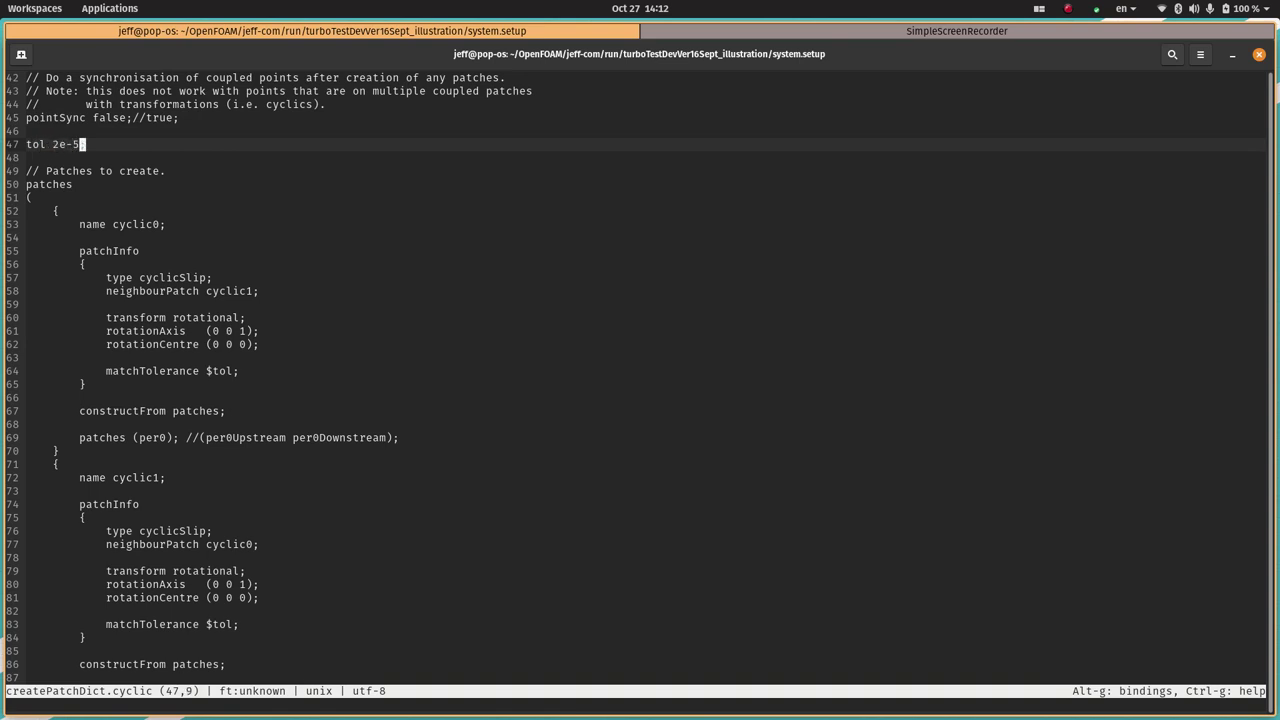
pyautogui.press('Left')
pyautogui.press('Left')
pyautogui.press('Left')
pyautogui.press('Left')
pyautogui.press('Left')
pyautogui.press('Left')
pyautogui.press('Left')
pyautogui.press('Left')
pyautogui.press('Left')
pyautogui.press('Right')
pyautogui.press('Right')
pyautogui.press('Right')
pyautogui.press('Right')
pyautogui.press('Right')
pyautogui.press('Right')
pyautogui.press('Right')
pyautogui.press('Right')
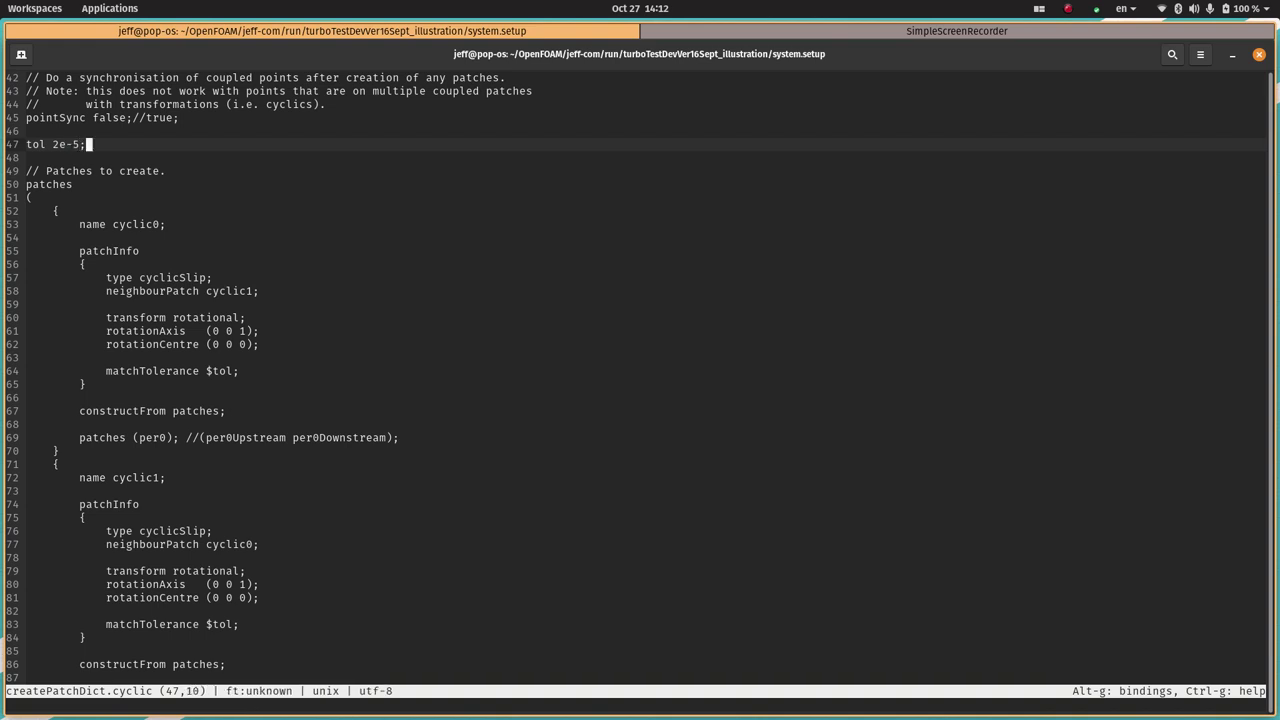
# Check the constructFrom patches line and its per0 patch entry
pyautogui.press('Down')
pyautogui.press('Down')
pyautogui.press('Down')
pyautogui.press('Down')
pyautogui.press('Down')
pyautogui.press('Down')
pyautogui.press('Down')
pyautogui.press('Down')
pyautogui.press('Down')
pyautogui.press('Down')
pyautogui.press('Down')
pyautogui.press('Down')
pyautogui.press('Down')
pyautogui.press('Down')
pyautogui.press('Down')
pyautogui.press('Down')
pyautogui.press('Down')
pyautogui.press('Down')
pyautogui.press('Down')
pyautogui.press('Down')
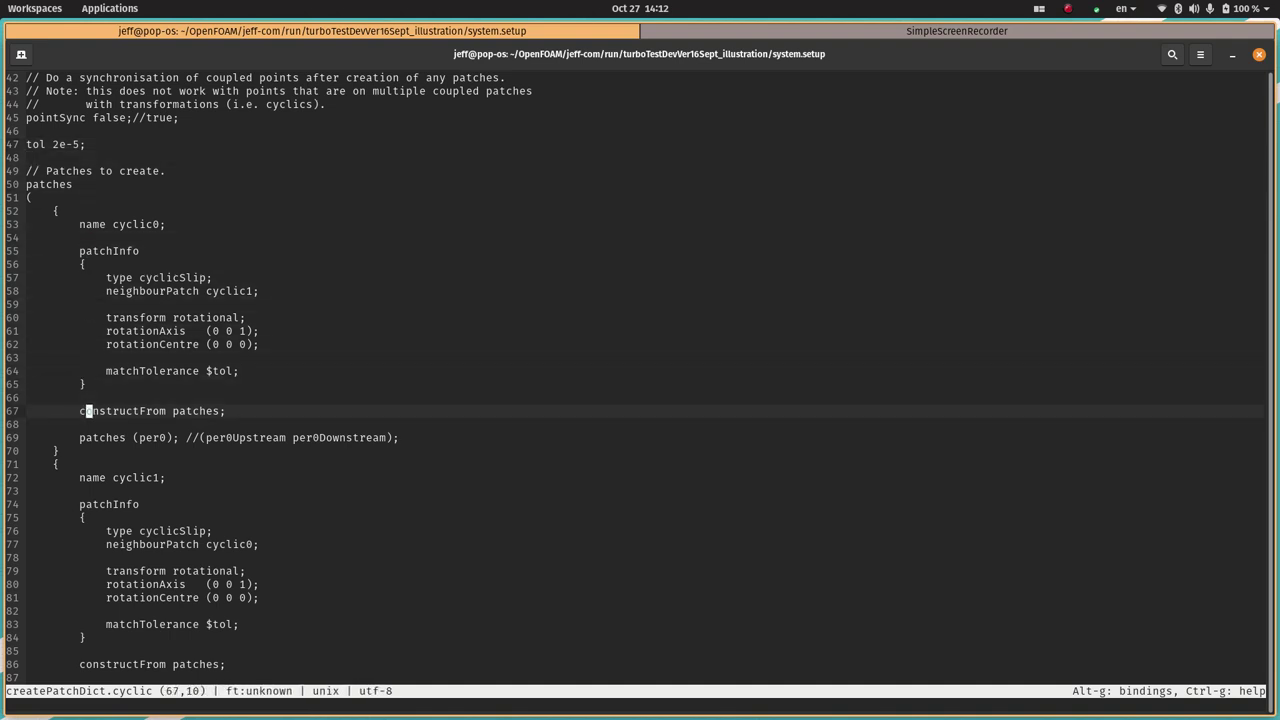
pyautogui.press('Right')
pyautogui.press('Right')
pyautogui.press('Right')
pyautogui.press('Right')
pyautogui.press('Right')
pyautogui.press('Right')
pyautogui.press('Right')
pyautogui.press('Right')
pyautogui.press('Right')
pyautogui.press('Right')
pyautogui.press('Right')
pyautogui.press('Right')
pyautogui.press('Right')
pyautogui.press('Right')
pyautogui.press('Right')
pyautogui.press('Right')
pyautogui.press('Right')
pyautogui.press('Right')
pyautogui.press('Right')
pyautogui.press('Right')
pyautogui.press('Down')
pyautogui.press('Down')
pyautogui.press('Left')
pyautogui.press('Left')
pyautogui.press('Left')
pyautogui.press('Left')
pyautogui.press('Left')
pyautogui.press('Left')
pyautogui.press('Left')
pyautogui.press('Left')
pyautogui.press('Left')
pyautogui.press('Left')
pyautogui.press('Left')
pyautogui.press('Left')
pyautogui.press('Left')
pyautogui.press('Left')
pyautogui.press('Right')
pyautogui.press('Right')
pyautogui.press('Right')
pyautogui.press('Right')
pyautogui.press('Right')
pyautogui.press('Right')
pyautogui.press('Right')
pyautogui.press('Right')
pyautogui.press('Right')
pyautogui.press('Right')
pyautogui.press('Right')
pyautogui.press('Right')
pyautogui.press('Right')
pyautogui.press('Right')
pyautogui.press('Right')
pyautogui.press('Right')
pyautogui.press('Right')
pyautogui.press('Right')
pyautogui.press('Right')
pyautogui.press('Right')
pyautogui.press('Right')
pyautogui.press('Right')
pyautogui.press('Left')
pyautogui.press('Left')
pyautogui.press('Left')
pyautogui.press('Left')
pyautogui.press('Left')
pyautogui.press('Left')
pyautogui.press('Left')
pyautogui.press('Left')
pyautogui.press('Left')
pyautogui.press('Left')
pyautogui.press('Left')
pyautogui.press('Left')
pyautogui.press('Left')
pyautogui.press('Left')
pyautogui.press('Left')
pyautogui.press('Left')
pyautogui.press('Left')
pyautogui.press('Left')
pyautogui.press('Left')
pyautogui.press('Left')
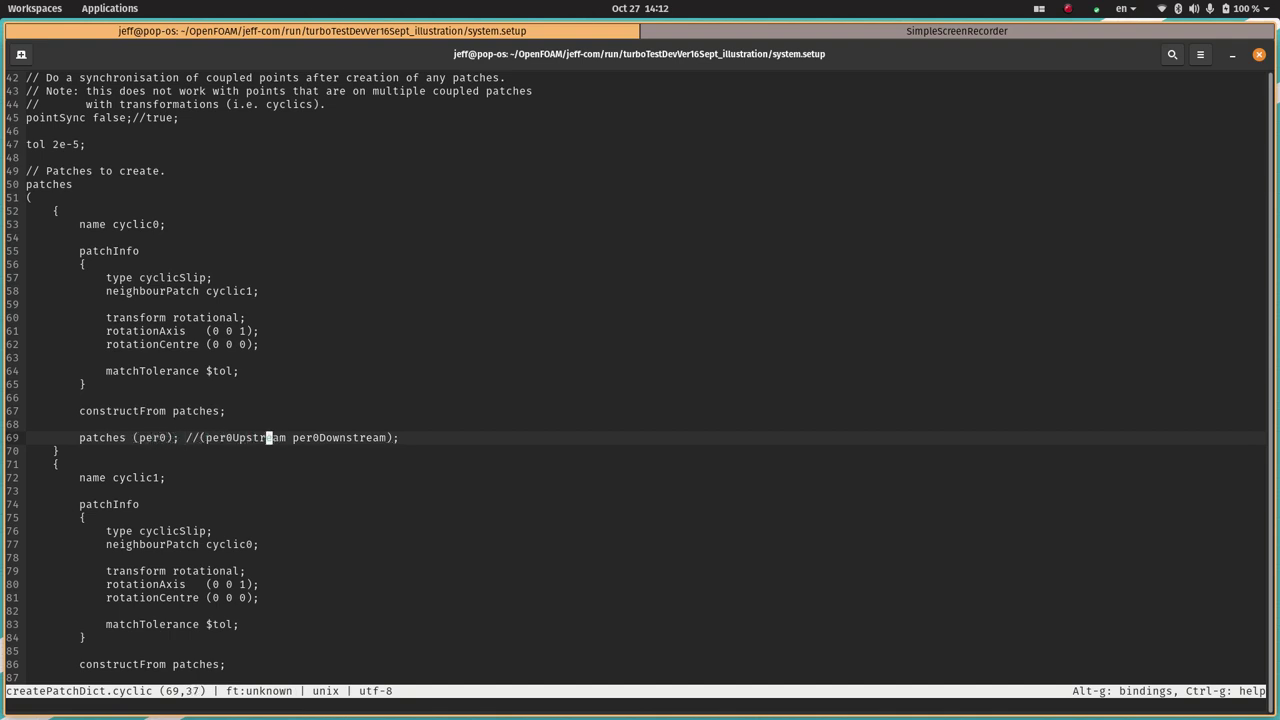
pyautogui.press('Left')
pyautogui.press('Left')
pyautogui.press('Left')
pyautogui.press('Left')
pyautogui.press('Left')
pyautogui.press('Left')
pyautogui.press('Left')
pyautogui.press('Left')
pyautogui.press('Left')
pyautogui.press('Left')
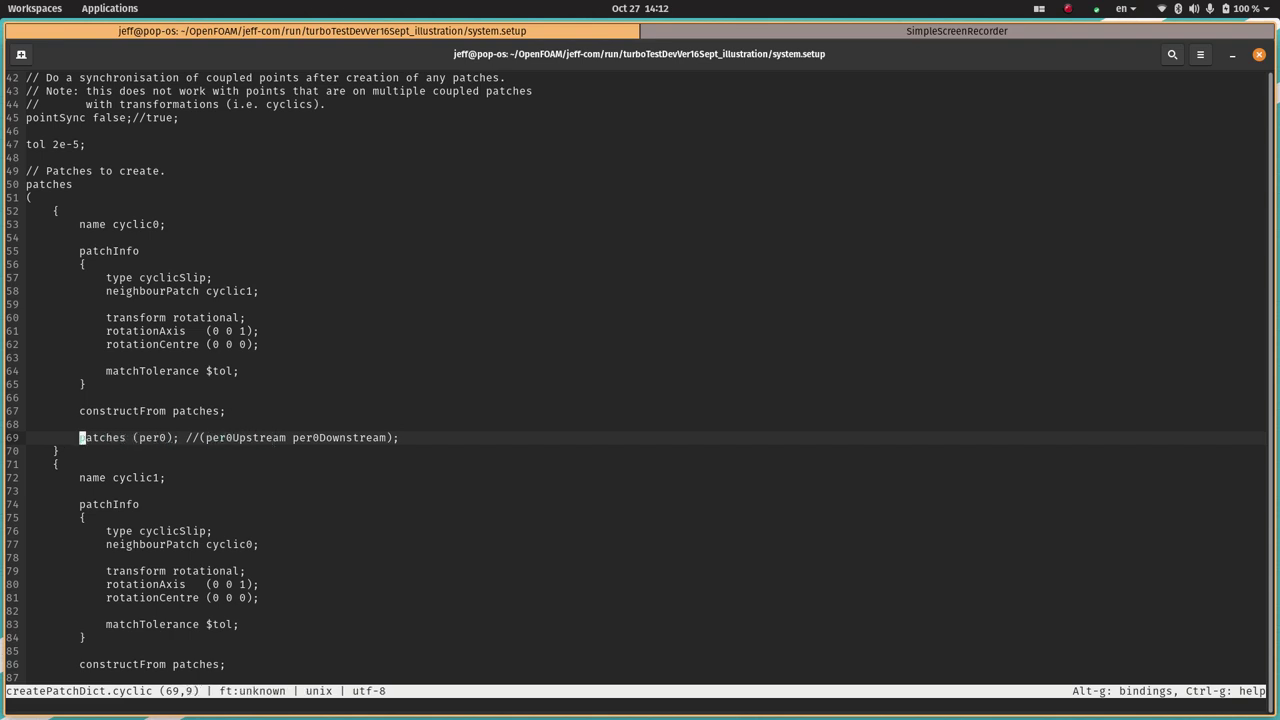
# Review the cyclic1 patch with neighbourPatch cyclic0, its transform and per1 source
pyautogui.press('Down')
pyautogui.press('Down')
pyautogui.press('Down')
pyautogui.press('Down')
pyautogui.press('Down')
pyautogui.press('Down')
pyautogui.press('Down')
pyautogui.press('Down')
pyautogui.press('Down')
pyautogui.press('Down')
pyautogui.press('Down')
pyautogui.press('Down')
pyautogui.press('Down')
pyautogui.press('Down')
pyautogui.press('Down')
pyautogui.press('Down')
pyautogui.press('Down')
pyautogui.press('Down')
pyautogui.press('Down')
pyautogui.press('Down')
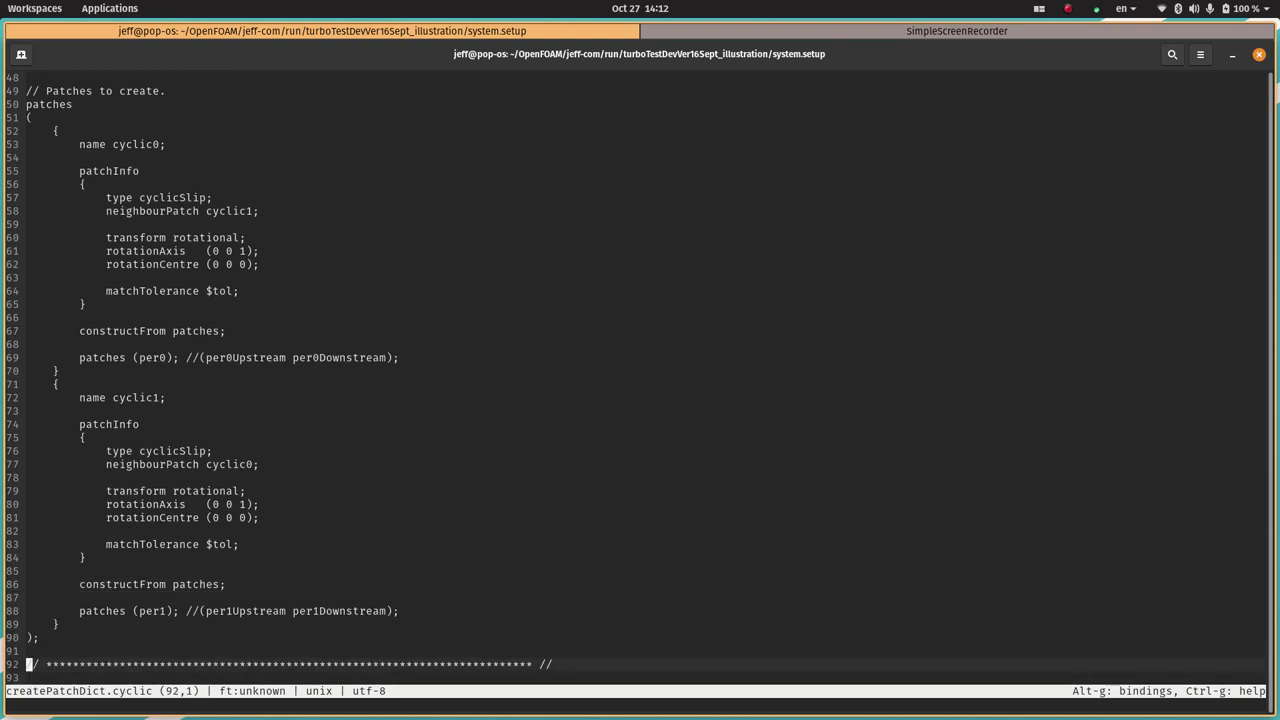
pyautogui.press('Up')
pyautogui.press('Up')
pyautogui.press('Up')
pyautogui.press('Up')
pyautogui.press('Up')
pyautogui.press('Up')
pyautogui.press('Up')
pyautogui.press('Up')
pyautogui.press('Up')
pyautogui.press('Up')
pyautogui.press('Up')
pyautogui.press('Up')
pyautogui.press('Up')
pyautogui.press('Up')
pyautogui.press('Up')
pyautogui.press('Up')
pyautogui.press('Up')
pyautogui.press('Up')
pyautogui.press('Up')
pyautogui.press('Up')
pyautogui.press('Down')
pyautogui.press('Down')
pyautogui.press('Down')
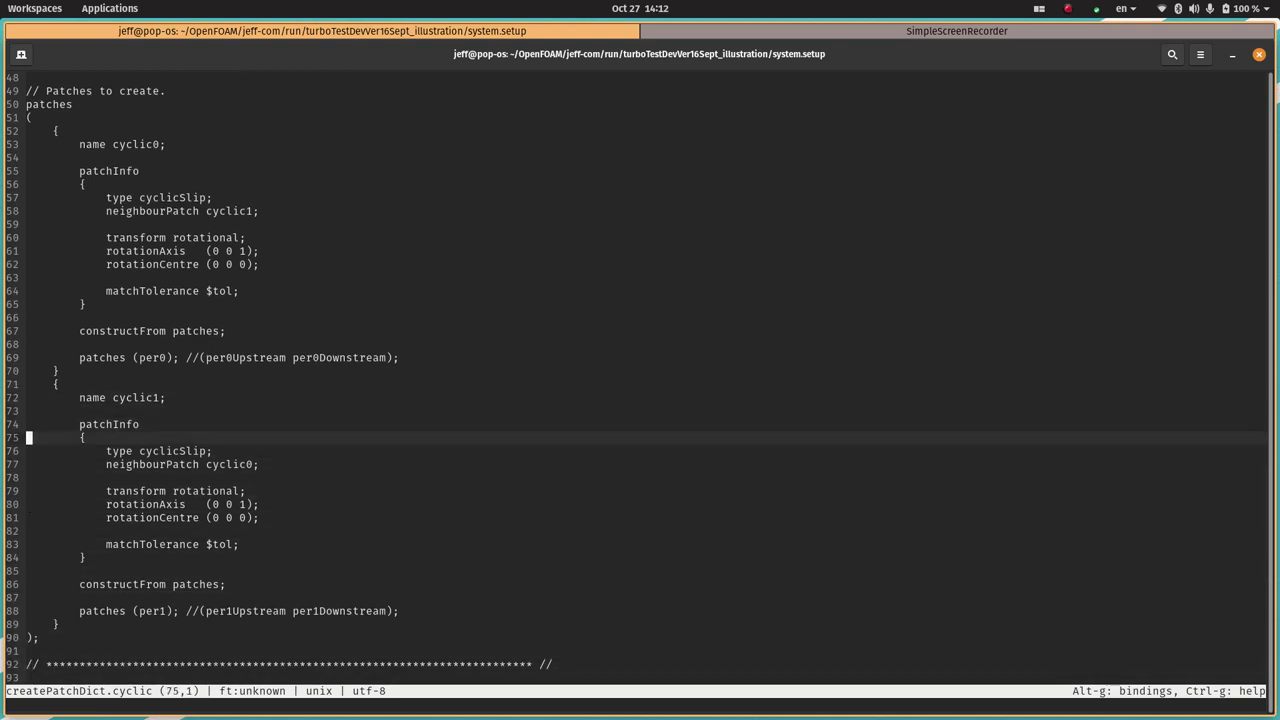
pyautogui.press('Down')
pyautogui.press('Down')
pyautogui.press('Right')
pyautogui.press('Right')
pyautogui.press('Right')
pyautogui.press('Right')
pyautogui.press('Right')
pyautogui.press('Right')
pyautogui.press('Right')
pyautogui.press('Right')
pyautogui.press('Right')
pyautogui.press('Right')
pyautogui.press('Right')
pyautogui.press('Right')
pyautogui.press('Right')
pyautogui.press('Right')
pyautogui.press('Right')
pyautogui.press('Down')
pyautogui.press('Down')
pyautogui.press('Down')
pyautogui.press('Down')
pyautogui.press('Down')
pyautogui.press('Down')
pyautogui.press('Down')
pyautogui.press('Down')
pyautogui.press('Down')
pyautogui.press('Down')
pyautogui.press('Down')
pyautogui.press('Down')
pyautogui.press('Up')
pyautogui.press('Right')
pyautogui.press('Right')
pyautogui.press('Right')
pyautogui.press('Right')
pyautogui.press('Right')
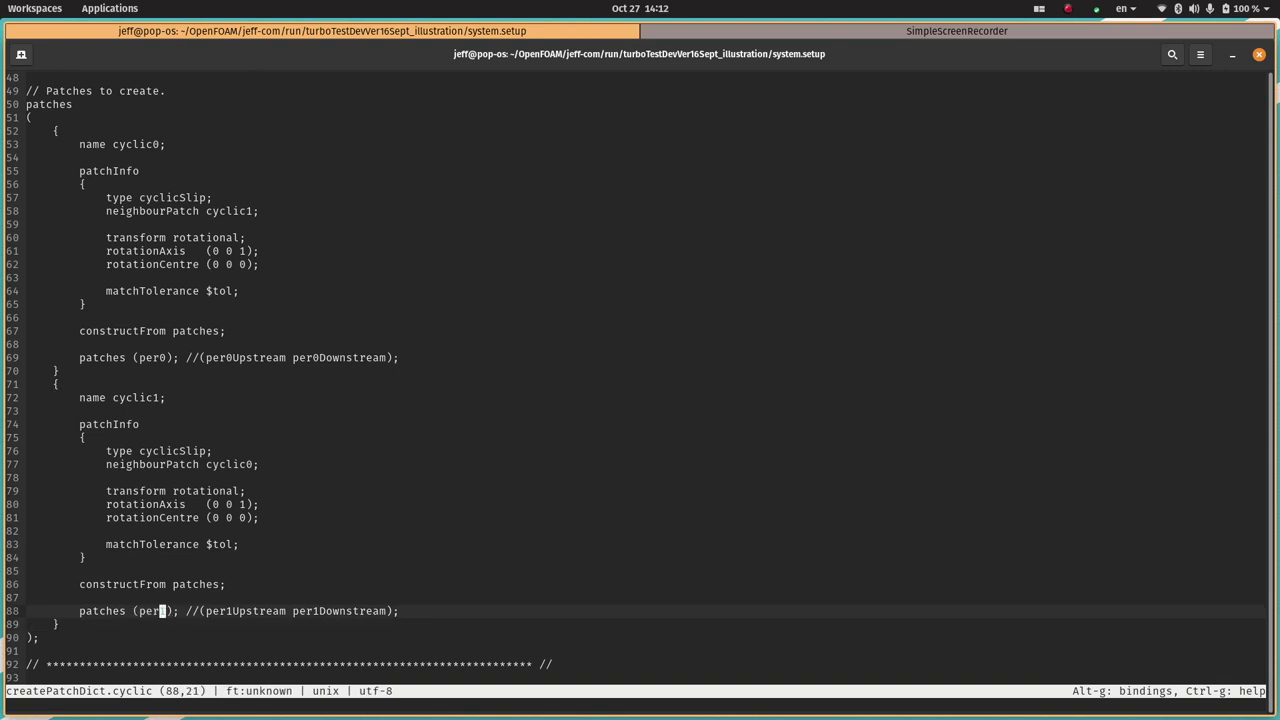
# Close createPatchDict.cyclic and recall the open command to edit it for the ami file
pyautogui.hotkey('ctrl', 'q')
pyautogui.press('Up')
pyautogui.press('BackSpace')
pyautogui.press('BackSpace')
pyautogui.press('BackSpace')
pyautogui.press('BackSpace')
pyautogui.press('BackSpace')
pyautogui.press('BackSpace')
# Open createPatchDict.ami and look over the interface0 and interface1 patch definitions
pyautogui.write('ami')
pyautogui.press('Return')
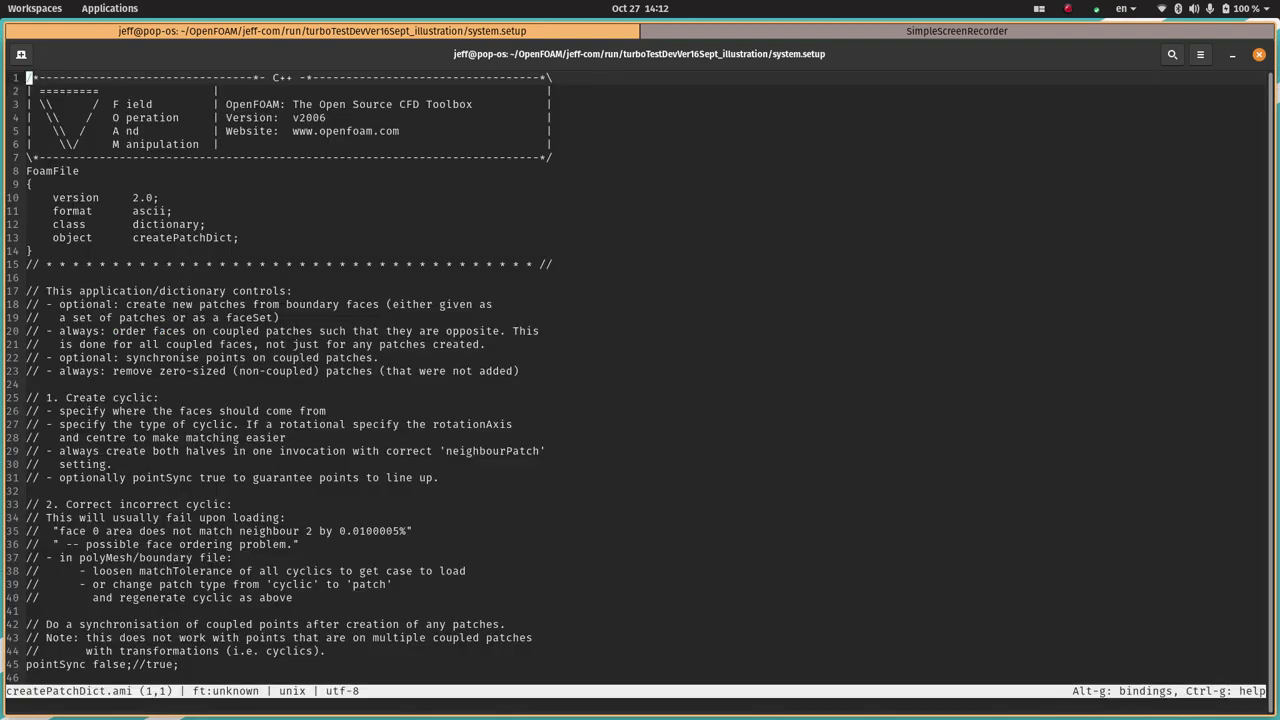
pyautogui.press('Down')
pyautogui.press('Down')
pyautogui.press('Down')
pyautogui.press('Down')
pyautogui.press('Down')
pyautogui.press('Down')
pyautogui.press('Down')
pyautogui.press('Down')
pyautogui.press('Down')
pyautogui.press('Down')
pyautogui.press('Down')
pyautogui.press('Down')
pyautogui.press('Down')
pyautogui.press('Down')
pyautogui.press('Down')
pyautogui.press('Down')
pyautogui.press('Down')
pyautogui.press('Down')
pyautogui.press('Down')
pyautogui.press('Down')
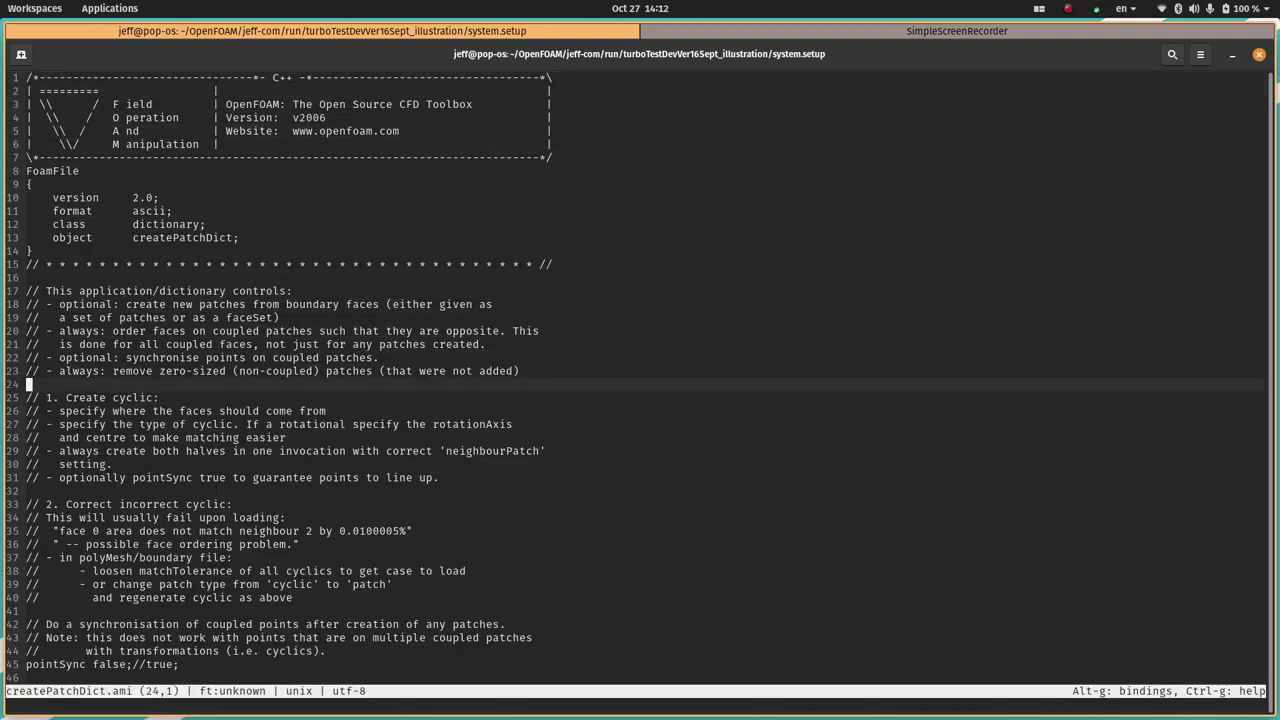
pyautogui.press('Down')
pyautogui.press('Down')
pyautogui.press('Down')
pyautogui.press('Down')
pyautogui.press('Down')
pyautogui.press('Down')
pyautogui.press('Down')
pyautogui.press('Down')
pyautogui.press('Down')
pyautogui.press('Down')
pyautogui.press('Down')
pyautogui.press('Down')
pyautogui.press('Down')
pyautogui.press('Down')
pyautogui.press('Down')
pyautogui.press('Down')
pyautogui.press('Down')
pyautogui.press('Down')
pyautogui.press('Down')
pyautogui.press('Down')
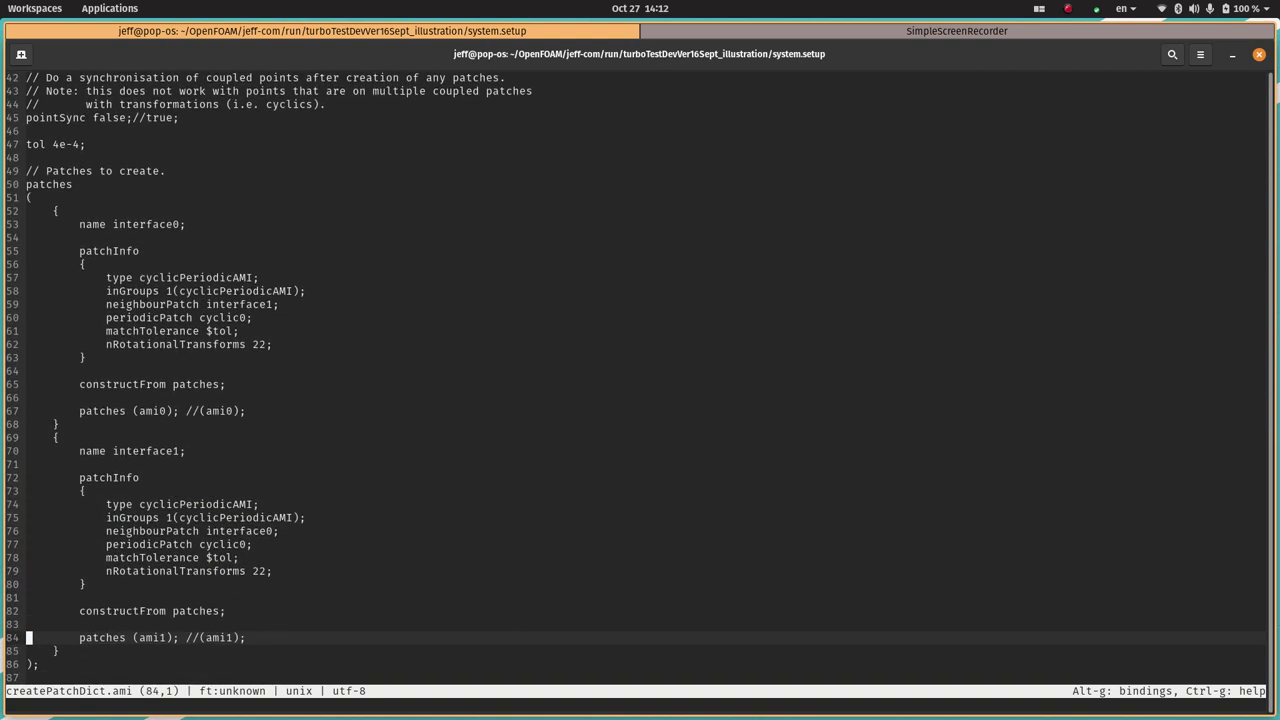
pyautogui.press('Up')
pyautogui.press('Up')
pyautogui.press('Up')
pyautogui.press('Up')
pyautogui.press('Up')
pyautogui.press('Up')
pyautogui.press('Up')
pyautogui.press('Up')
pyautogui.press('Up')
pyautogui.press('Up')
pyautogui.press('Up')
pyautogui.press('Up')
pyautogui.press('Up')
pyautogui.press('Up')
pyautogui.press('Up')
pyautogui.press('Up')
pyautogui.press('Up')
pyautogui.press('Up')
pyautogui.press('Up')
pyautogui.press('Up')
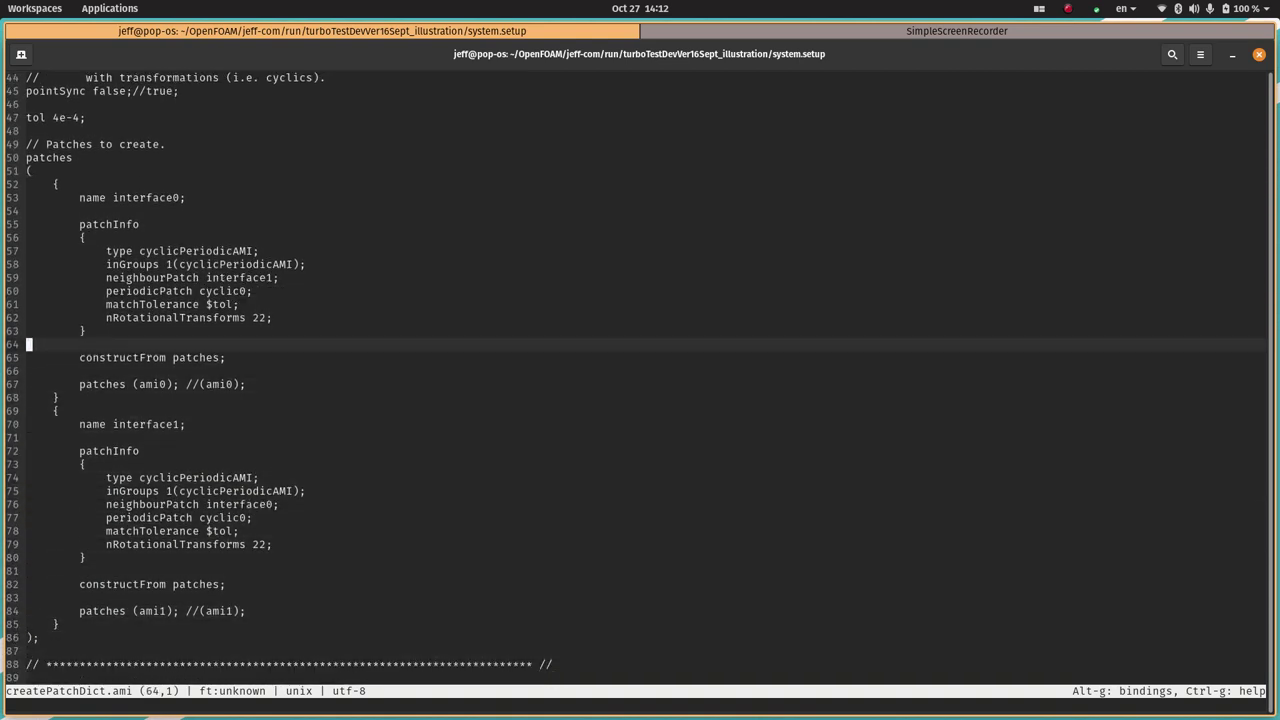
pyautogui.press('Down')
pyautogui.press('Down')
pyautogui.press('Down')
pyautogui.press('Down')
pyautogui.press('Down')
pyautogui.press('Down')
pyautogui.press('Down')
pyautogui.press('Down')
pyautogui.press('Down')
pyautogui.press('Down')
pyautogui.press('Down')
pyautogui.press('Down')
pyautogui.press('Down')
pyautogui.press('Down')
pyautogui.press('Down')
pyautogui.press('Down')
pyautogui.press('Down')
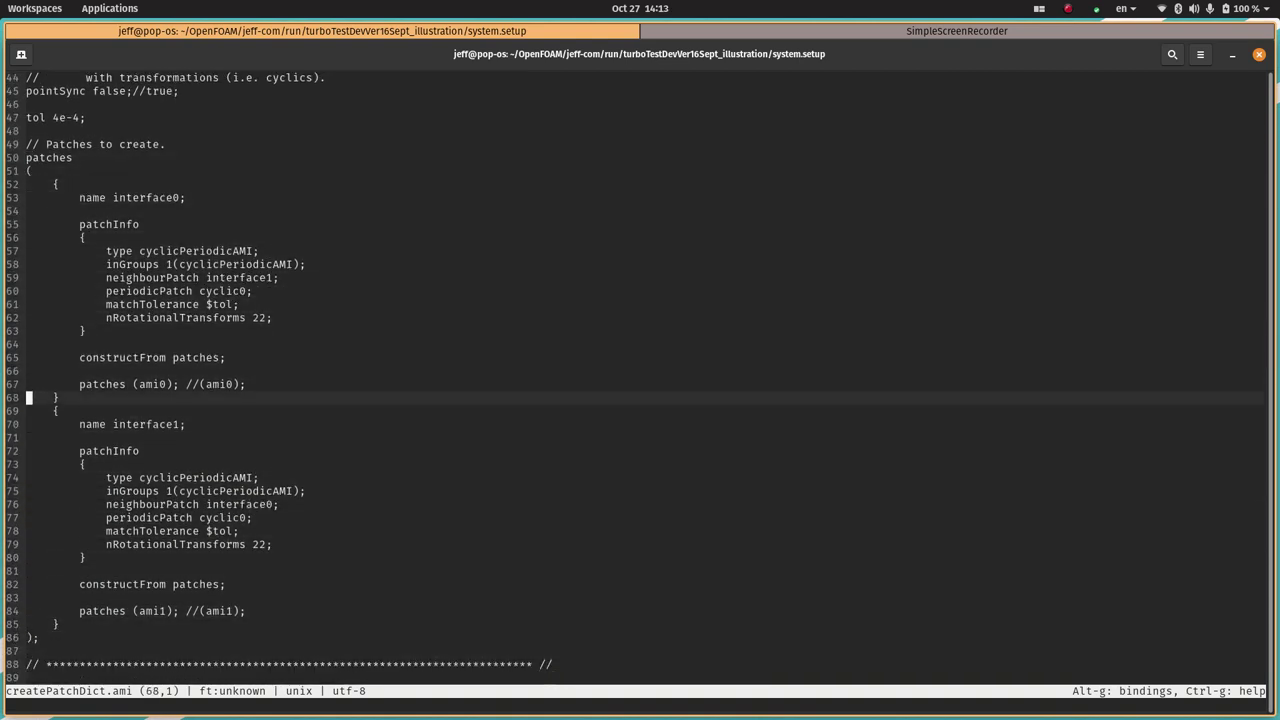
pyautogui.press('Down')
pyautogui.press('Down')
pyautogui.press('Down')
pyautogui.press('Down')
pyautogui.press('Down')
pyautogui.press('Down')
pyautogui.press('Down')
pyautogui.press('Down')
pyautogui.press('Down')
pyautogui.press('Down')
pyautogui.press('Down')
pyautogui.press('Down')
pyautogui.press('Down')
pyautogui.press('Down')
pyautogui.press('Down')
pyautogui.press('Down')
pyautogui.press('Down')
pyautogui.press('Down')
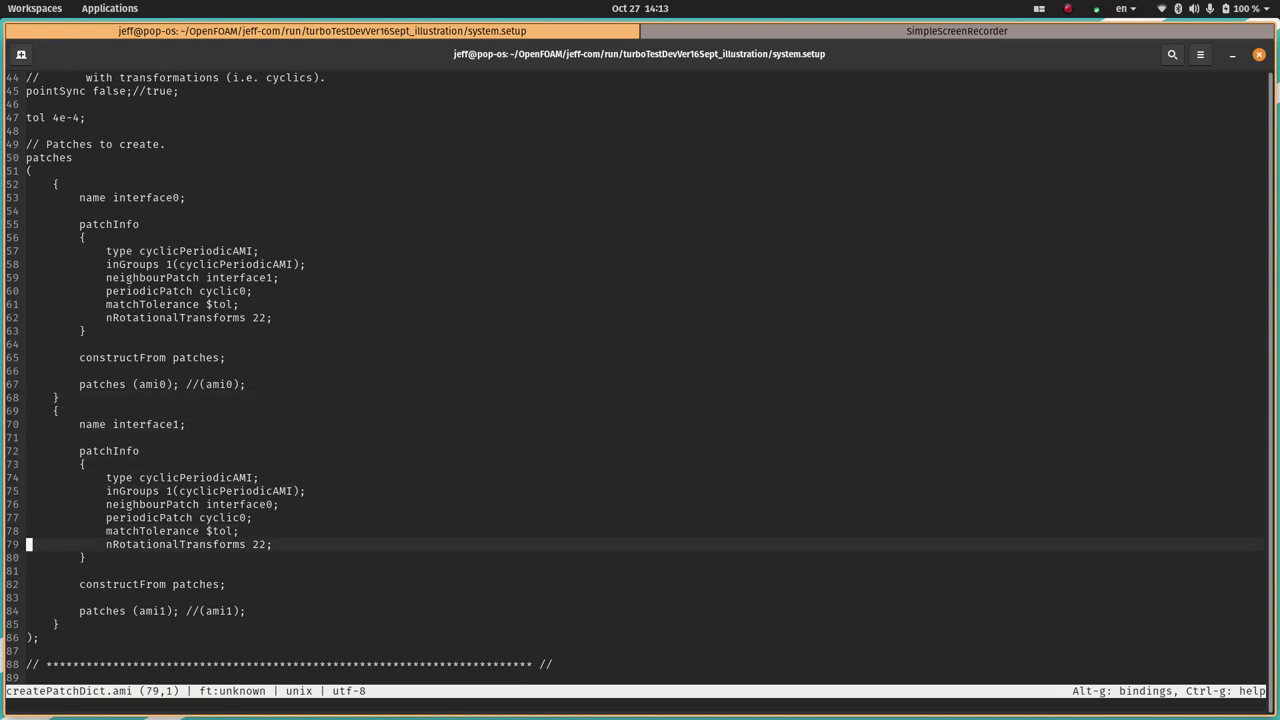
pyautogui.press('Up')
pyautogui.press('Up')
pyautogui.press('Up')
pyautogui.press('Up')
pyautogui.press('Up')
pyautogui.press('Up')
pyautogui.press('Up')
pyautogui.press('Up')
pyautogui.press('Up')
pyautogui.press('Up')
pyautogui.press('Up')
pyautogui.press('Up')
pyautogui.press('Up')
pyautogui.press('Up')
pyautogui.press('Up')
pyautogui.press('Up')
pyautogui.press('Up')
pyautogui.press('Up')
pyautogui.press('Up')
pyautogui.press('Up')
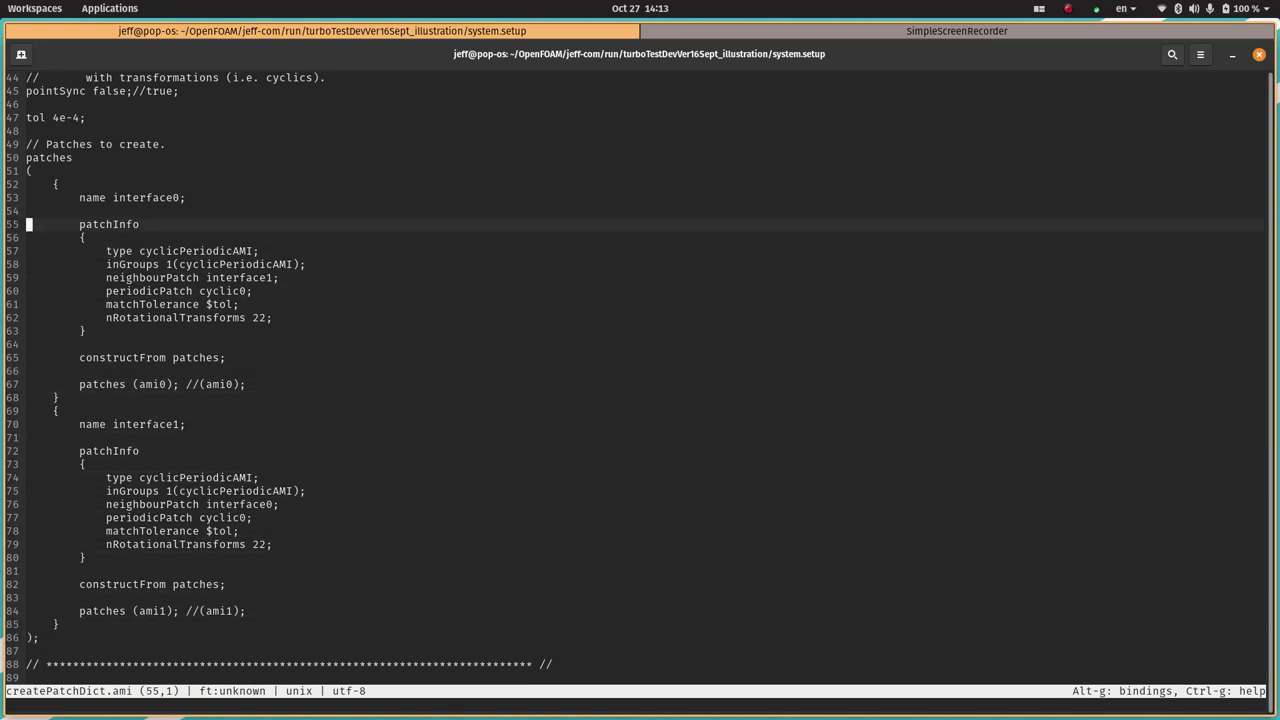
pyautogui.press('Down')
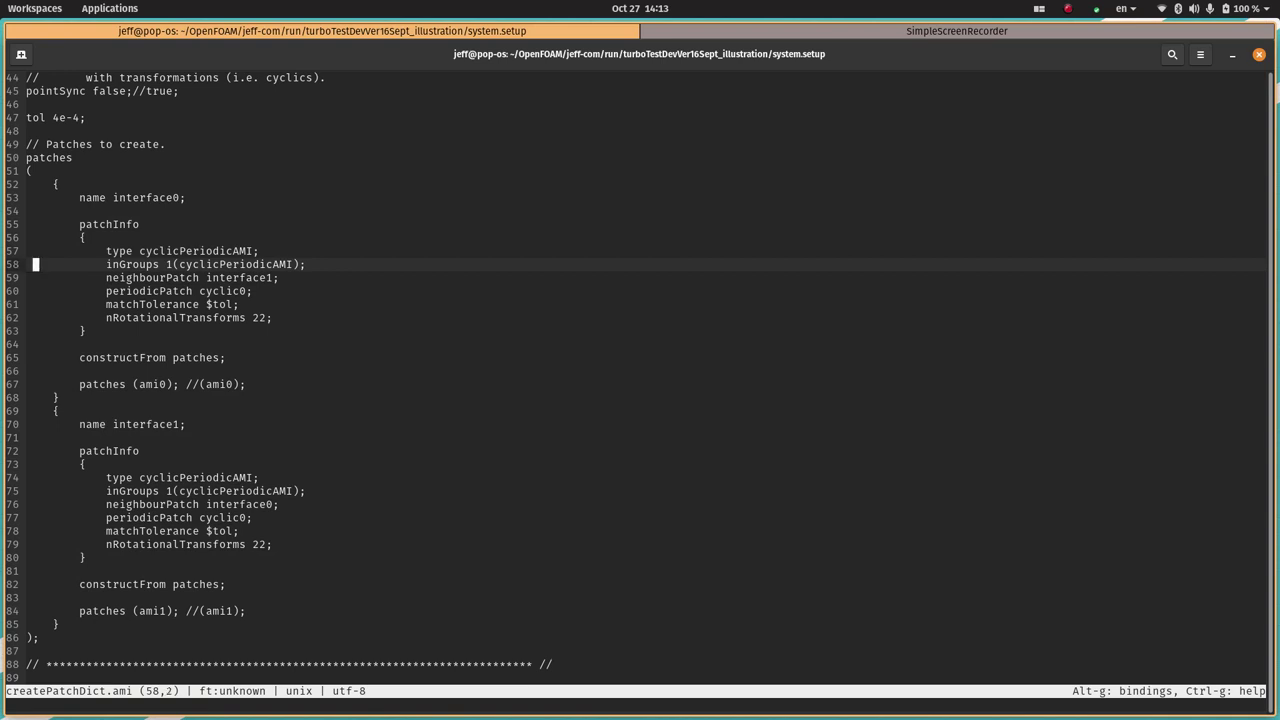
# Change both interfaces' inGroups from cyclicPeriodicAMI to cyclicAMI
pyautogui.press('Right')
pyautogui.press('Right')
pyautogui.press('Right')
pyautogui.press('Right')
pyautogui.press('Right')
pyautogui.press('Right')
pyautogui.press('Right')
pyautogui.press('Right')
pyautogui.press('Right')
pyautogui.press('Right')
pyautogui.press('Right')
pyautogui.press('Right')
pyautogui.press('Right')
pyautogui.press('Right')
pyautogui.press('Right')
pyautogui.press('Right')
pyautogui.press('Right')
pyautogui.press('Right')
pyautogui.press('Right')
pyautogui.press('Right')
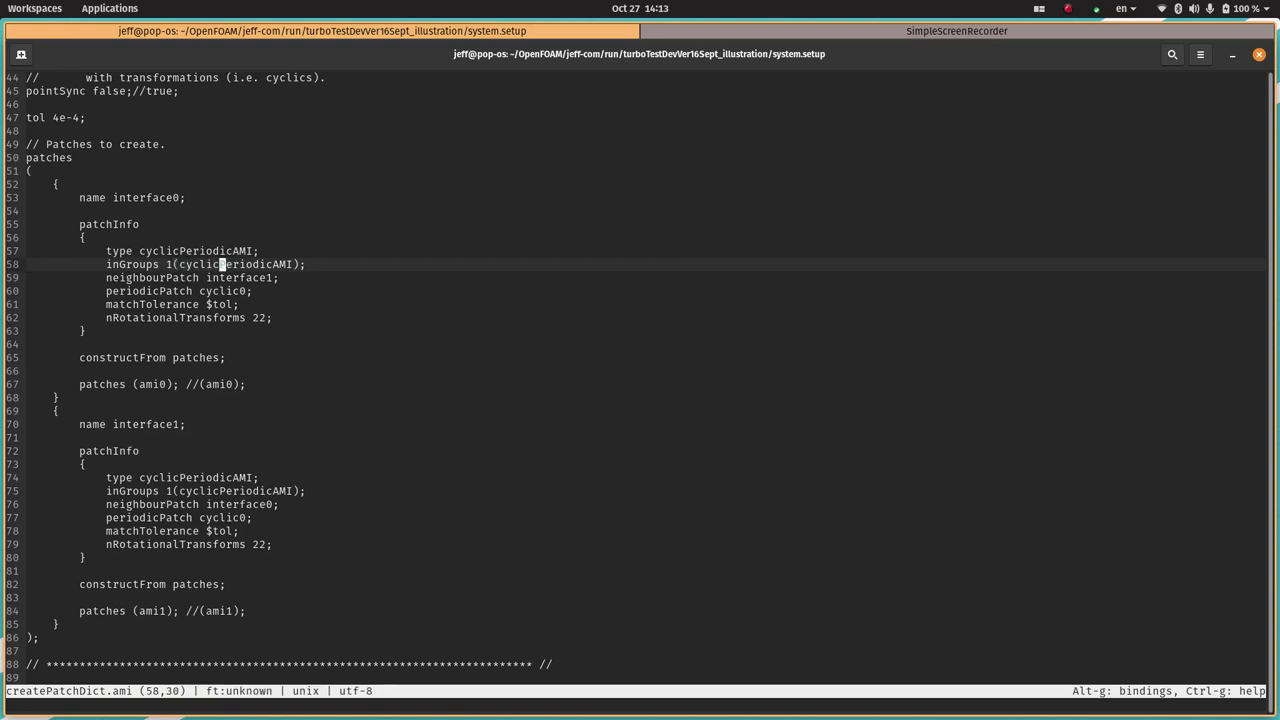
pyautogui.press('Delete')
pyautogui.press('Delete')
pyautogui.press('Delete')
pyautogui.press('Delete')
pyautogui.press('Delete')
pyautogui.press('Delete')
pyautogui.press('Delete')
pyautogui.press('Delete')
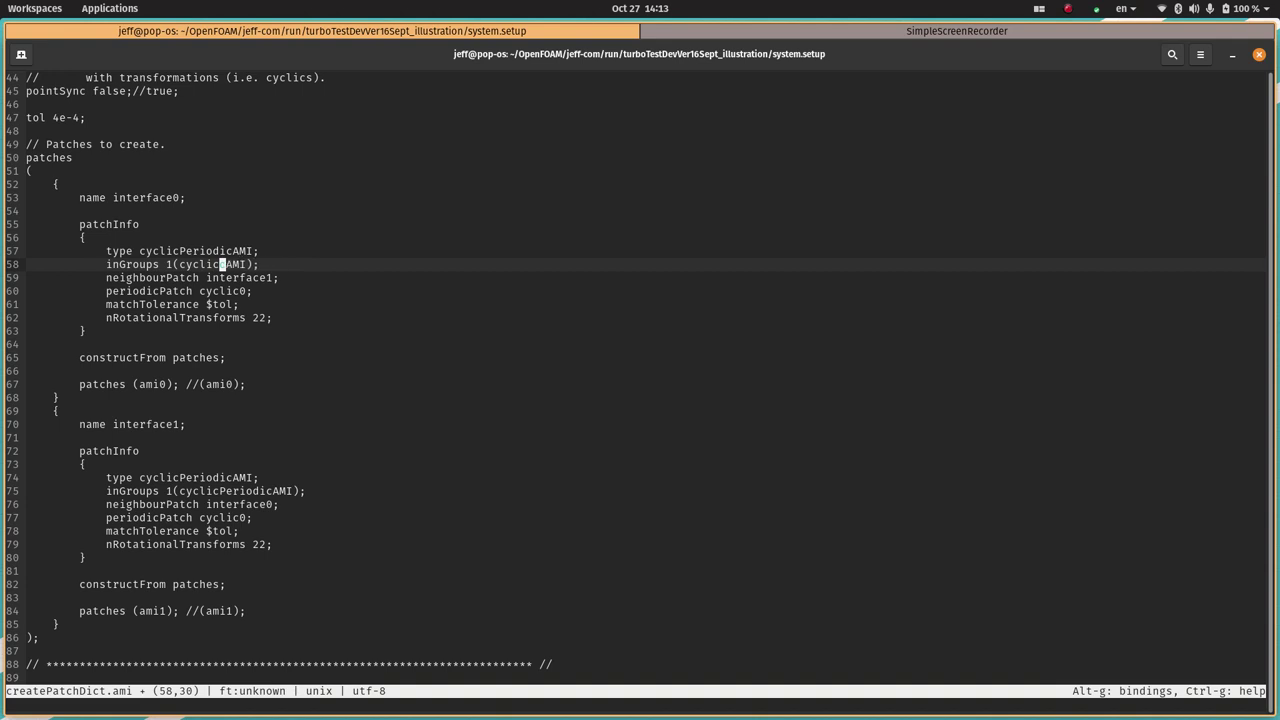
pyautogui.press('Down')
pyautogui.press('Down')
pyautogui.press('Down')
pyautogui.press('Down')
pyautogui.press('Down')
pyautogui.press('Down')
pyautogui.press('Down')
pyautogui.press('Down')
pyautogui.press('Down')
pyautogui.press('Down')
pyautogui.press('Down')
pyautogui.press('Down')
pyautogui.press('Down')
pyautogui.press('Down')
pyautogui.press('Down')
pyautogui.press('Down')
pyautogui.press('Down')
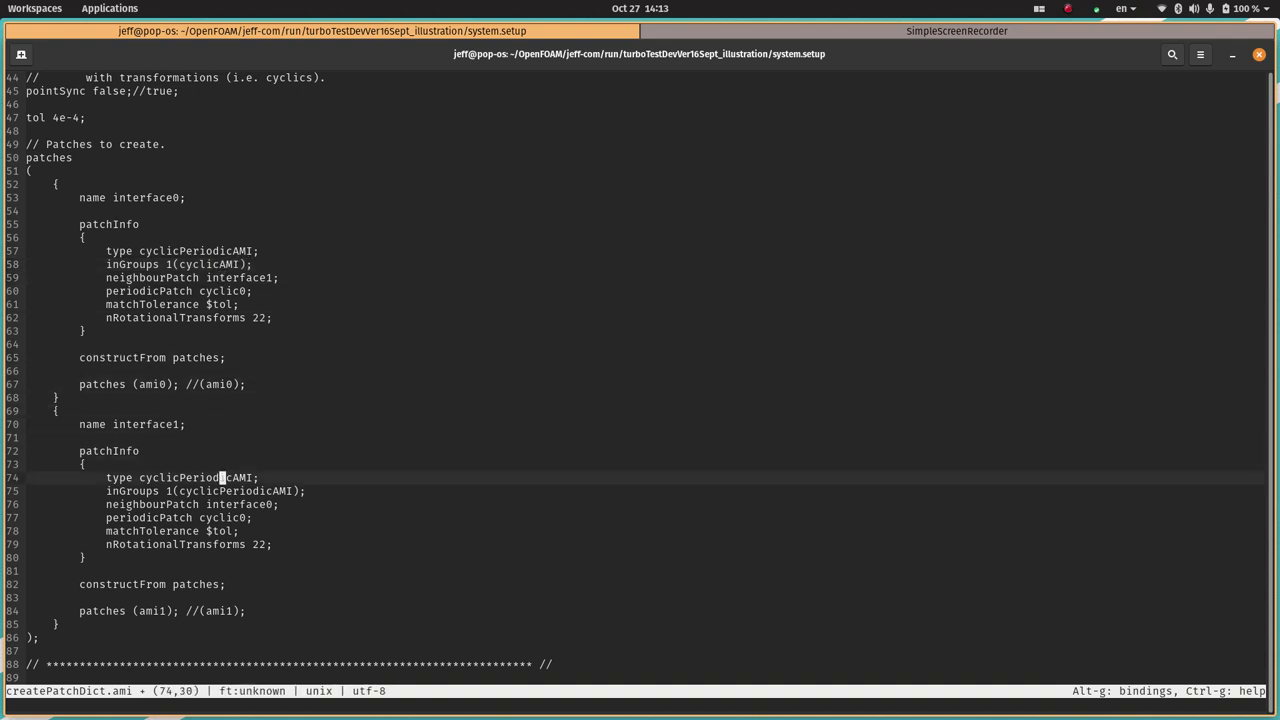
pyautogui.press('Delete')
pyautogui.press('Delete')
pyautogui.press('Delete')
pyautogui.press('Delete')
pyautogui.press('Delete')
pyautogui.press('Delete')
pyautogui.press('Delete')
pyautogui.press('Delete')
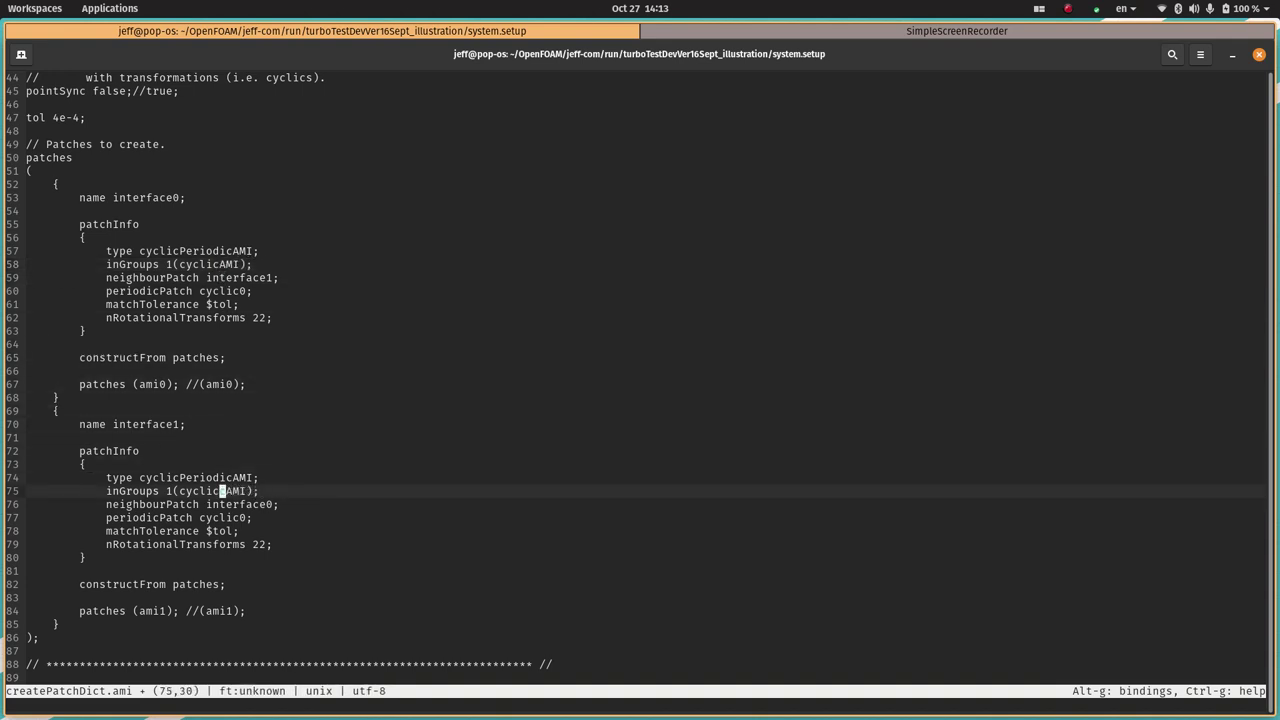
pyautogui.press('Up')
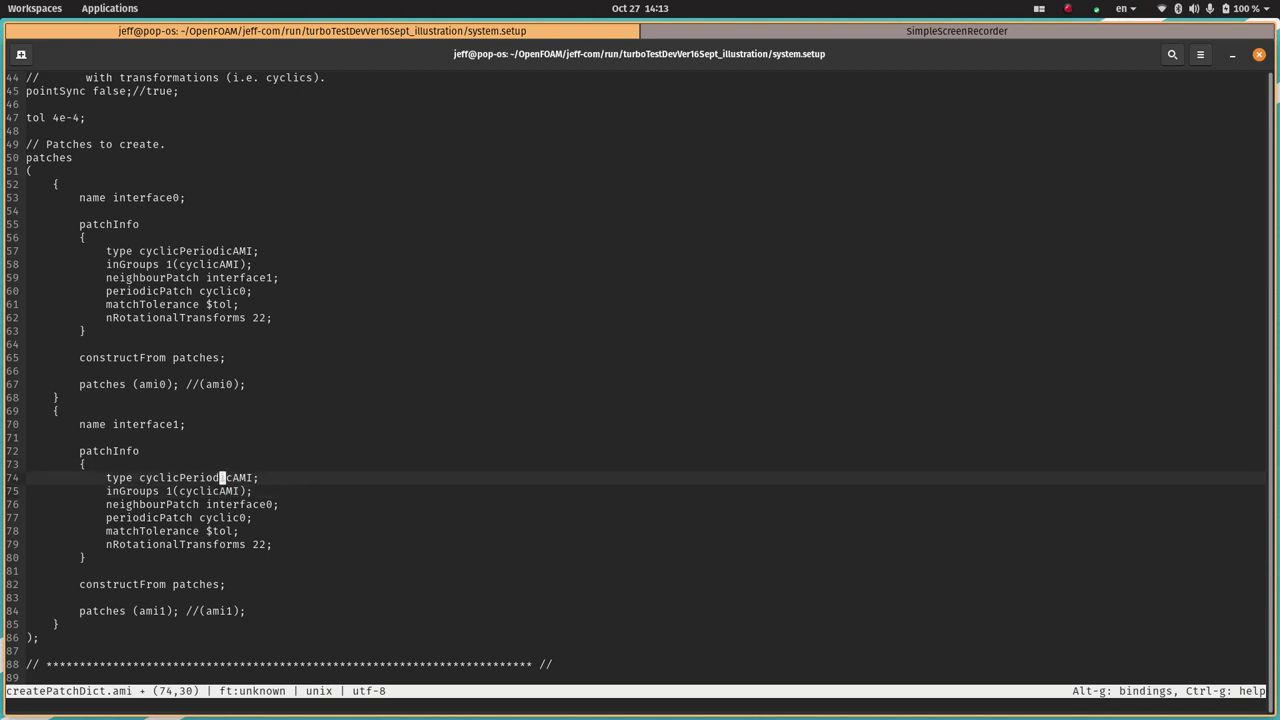
pyautogui.press('Up')
pyautogui.press('Up')
pyautogui.press('Up')
pyautogui.press('Up')
pyautogui.press('Up')
pyautogui.press('Up')
pyautogui.press('Up')
pyautogui.press('Up')
pyautogui.press('Up')
pyautogui.press('Up')
pyautogui.press('Up')
pyautogui.press('Up')
# Check the nRotationalTransforms 22 setting, then save createPatchDict.ami and quit micro
pyautogui.press('Left')
pyautogui.press('Left')
pyautogui.press('Left')
pyautogui.press('Left')
pyautogui.press('Left')
pyautogui.press('Left')
pyautogui.press('Left')
pyautogui.press('Right')
pyautogui.press('Right')
pyautogui.press('Right')
pyautogui.press('Right')
pyautogui.press('Right')
pyautogui.press('Right')
pyautogui.press('Right')
pyautogui.press('Left')
pyautogui.press('Left')
pyautogui.press('Left')
pyautogui.press('Left')
pyautogui.press('Left')
pyautogui.press('Left')
pyautogui.press('Left')
pyautogui.press('Left')
pyautogui.press('Left')
pyautogui.press('Left')
pyautogui.press('Left')
pyautogui.press('Left')
pyautogui.press('Left')
pyautogui.press('Left')
pyautogui.press('Left')
pyautogui.press('Left')
pyautogui.press('Left')
pyautogui.press('Left')
pyautogui.press('Left')
pyautogui.press('Left')
pyautogui.press('Left')
pyautogui.press('Left')
pyautogui.press('Left')
pyautogui.press('Left')
pyautogui.press('Left')
pyautogui.press('Left')
pyautogui.press('Right')
pyautogui.press('Right')
pyautogui.press('Right')
pyautogui.press('Right')
pyautogui.press('Right')
pyautogui.press('Right')
pyautogui.press('Right')
pyautogui.press('Right')
pyautogui.press('Right')
pyautogui.press('Right')
pyautogui.press('Right')
pyautogui.press('Right')
pyautogui.press('Right')
pyautogui.press('Right')
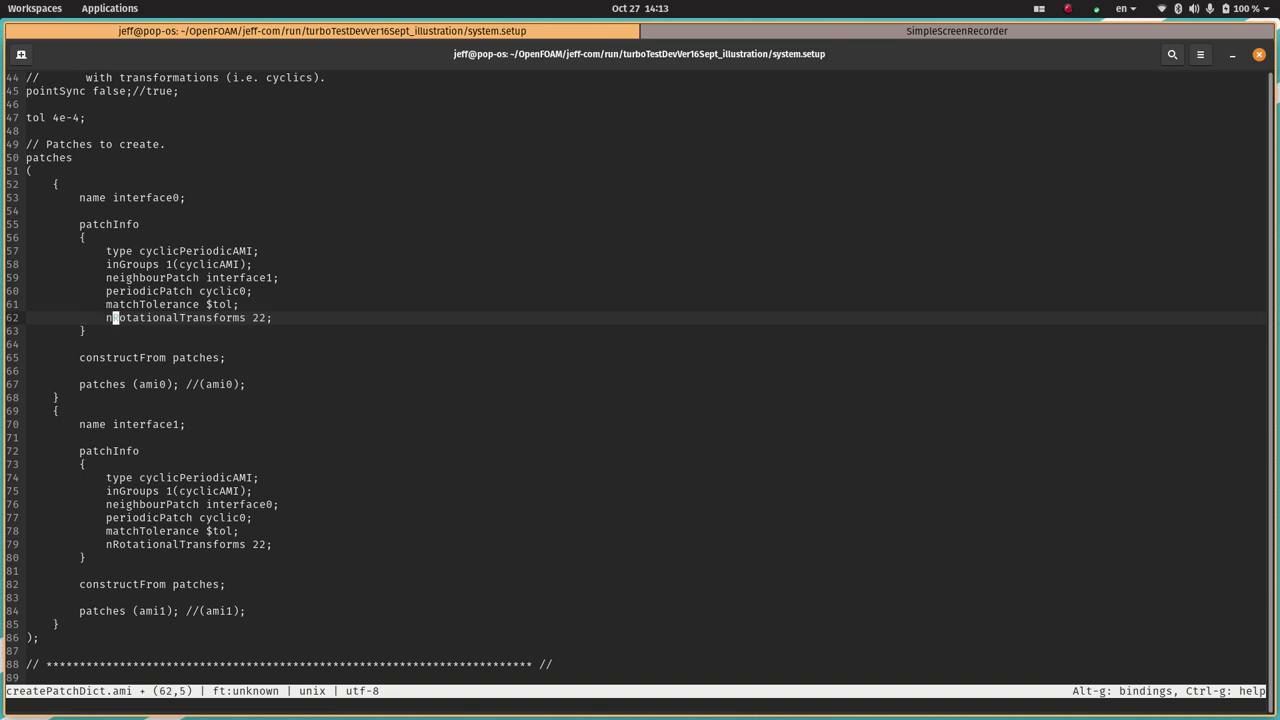
pyautogui.press('Right')
pyautogui.press('Right')
pyautogui.press('Right')
pyautogui.press('Right')
pyautogui.press('Right')
pyautogui.press('Right')
pyautogui.press('Right')
pyautogui.press('Right')
pyautogui.press('Right')
pyautogui.press('Down')
pyautogui.press('Down')
pyautogui.press('Down')
pyautogui.press('Down')
pyautogui.press('Down')
pyautogui.press('Down')
pyautogui.press('Down')
pyautogui.press('Down')
pyautogui.press('Down')
pyautogui.press('Down')
pyautogui.press('Down')
pyautogui.press('Down')
pyautogui.press('Down')
pyautogui.press('Down')
pyautogui.press('Down')
pyautogui.press('Down')
pyautogui.press('Down')
pyautogui.press('Down')
pyautogui.press('Down')
pyautogui.press('Up')
pyautogui.press('Up')
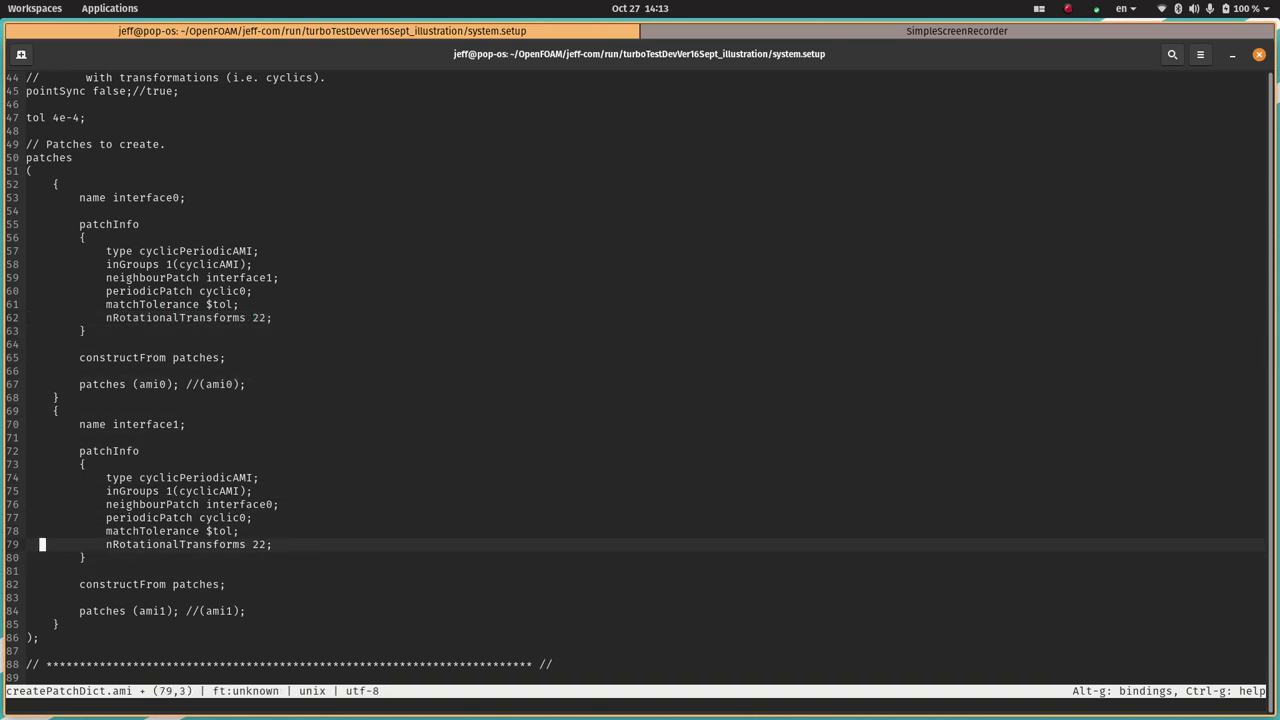
pyautogui.hotkey('ctrl', 's')
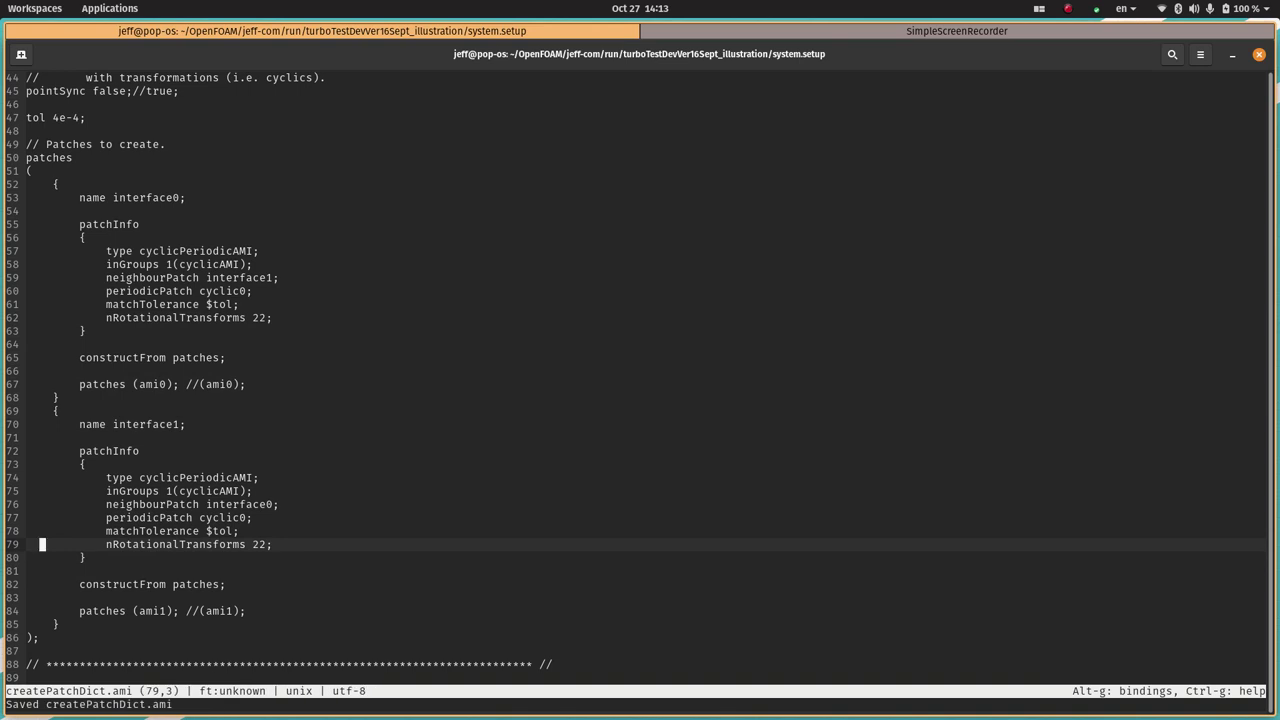
pyautogui.hotkey('ctrl', 'q')
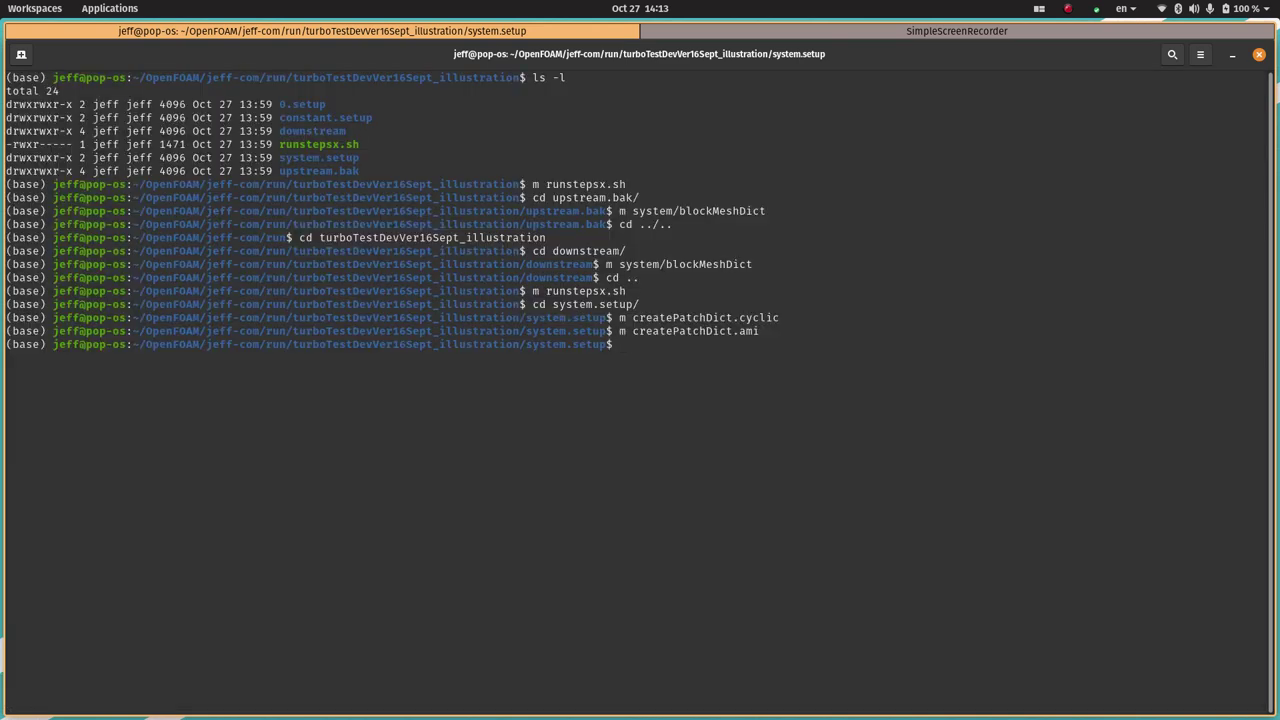
# Open runstepsx.sh and review its createPatch, topoSet, decomposePar and solver lines
pyautogui.write('cd ..')
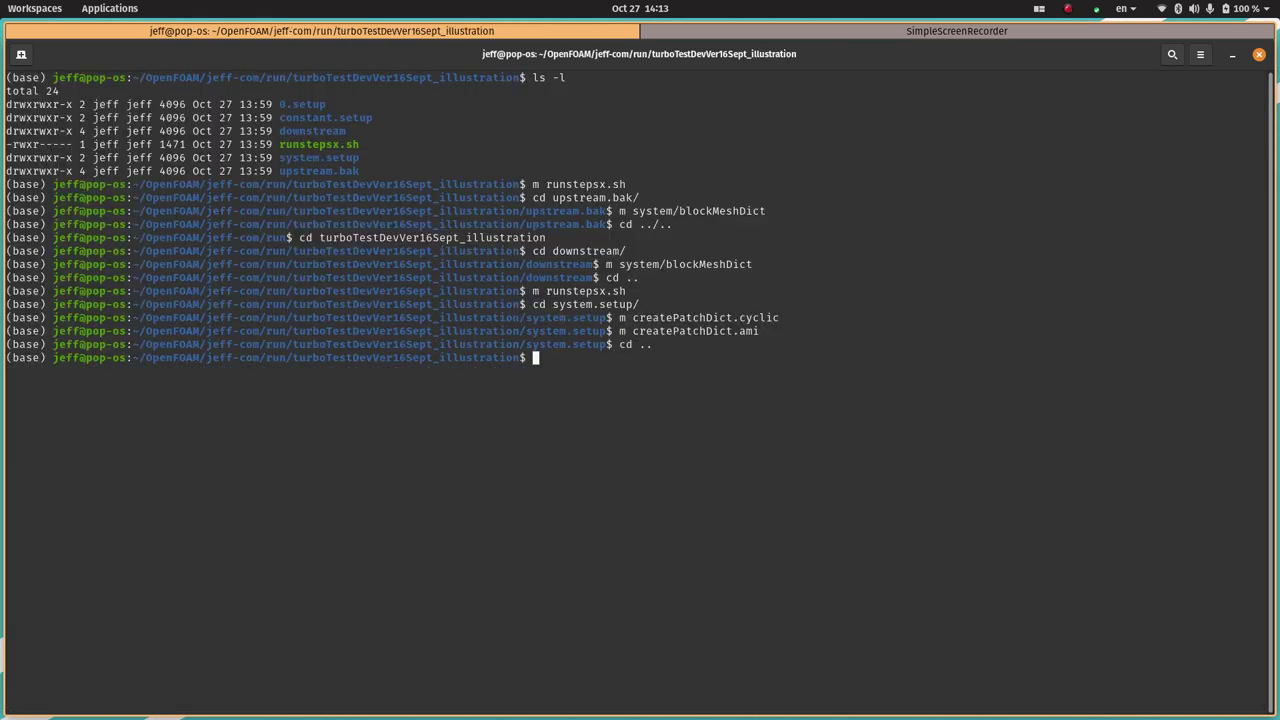
pyautogui.write('m ru')
pyautogui.press('Tab')
pyautogui.press('Return')
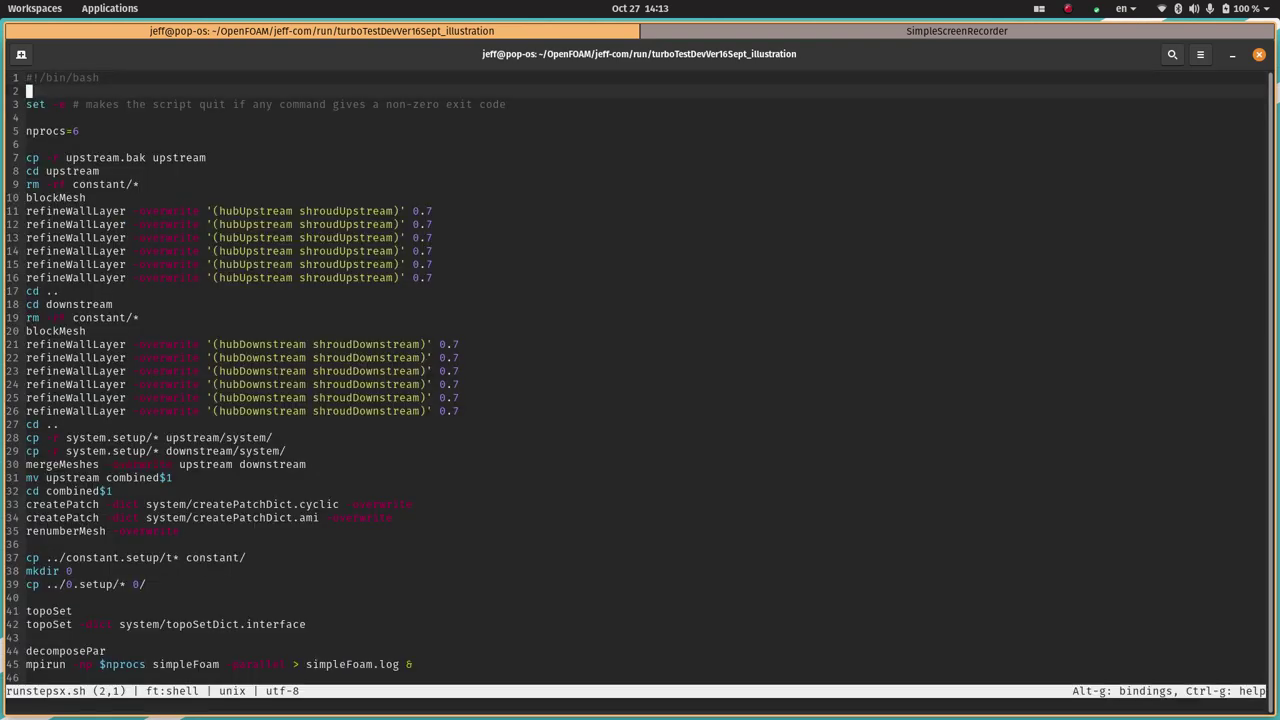
pyautogui.press('Down')
pyautogui.press('Down')
pyautogui.press('Down')
pyautogui.press('Down')
pyautogui.press('Down')
pyautogui.press('Down')
pyautogui.press('Down')
pyautogui.press('Down')
pyautogui.press('Down')
pyautogui.press('Down')
pyautogui.press('Down')
pyautogui.press('Down')
pyautogui.press('Down')
pyautogui.press('Down')
pyautogui.press('Down')
pyautogui.press('Down')
pyautogui.press('Down')
pyautogui.press('Down')
pyautogui.press('Down')
pyautogui.press('Down')
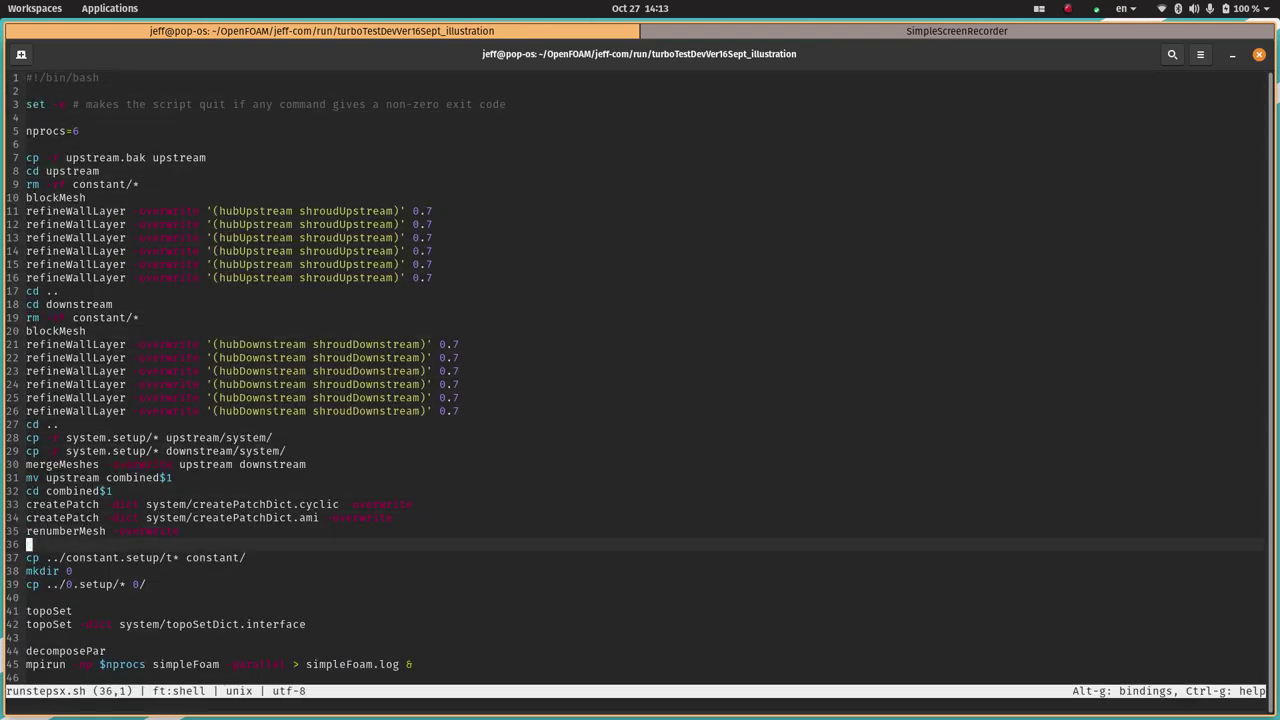
pyautogui.press('Down')
pyautogui.press('Down')
pyautogui.press('Down')
pyautogui.press('Down')
pyautogui.press('Down')
pyautogui.press('Down')
pyautogui.press('Down')
pyautogui.press('Down')
pyautogui.press('Down')
pyautogui.press('Down')
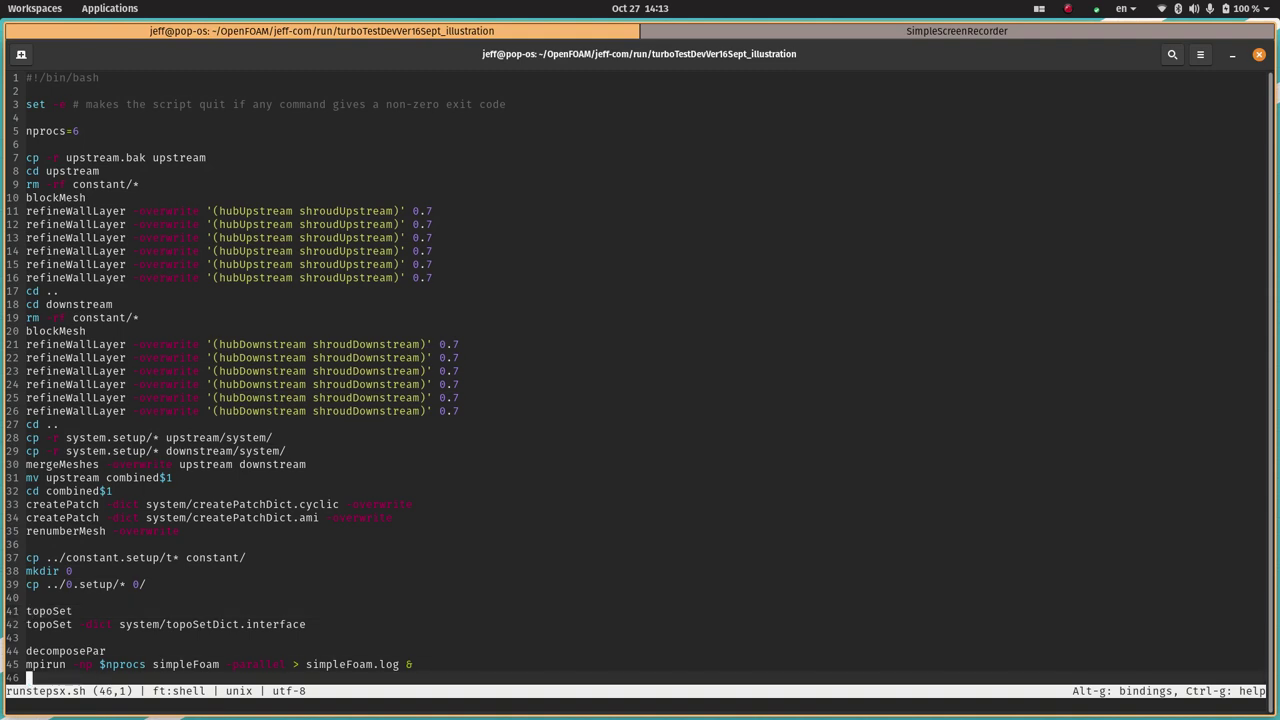
pyautogui.press('Up')
pyautogui.press('Up')
pyautogui.press('Up')
pyautogui.press('Up')
pyautogui.press('Up')
pyautogui.press('Up')
pyautogui.press('Up')
pyautogui.press('Up')
pyautogui.press('Up')
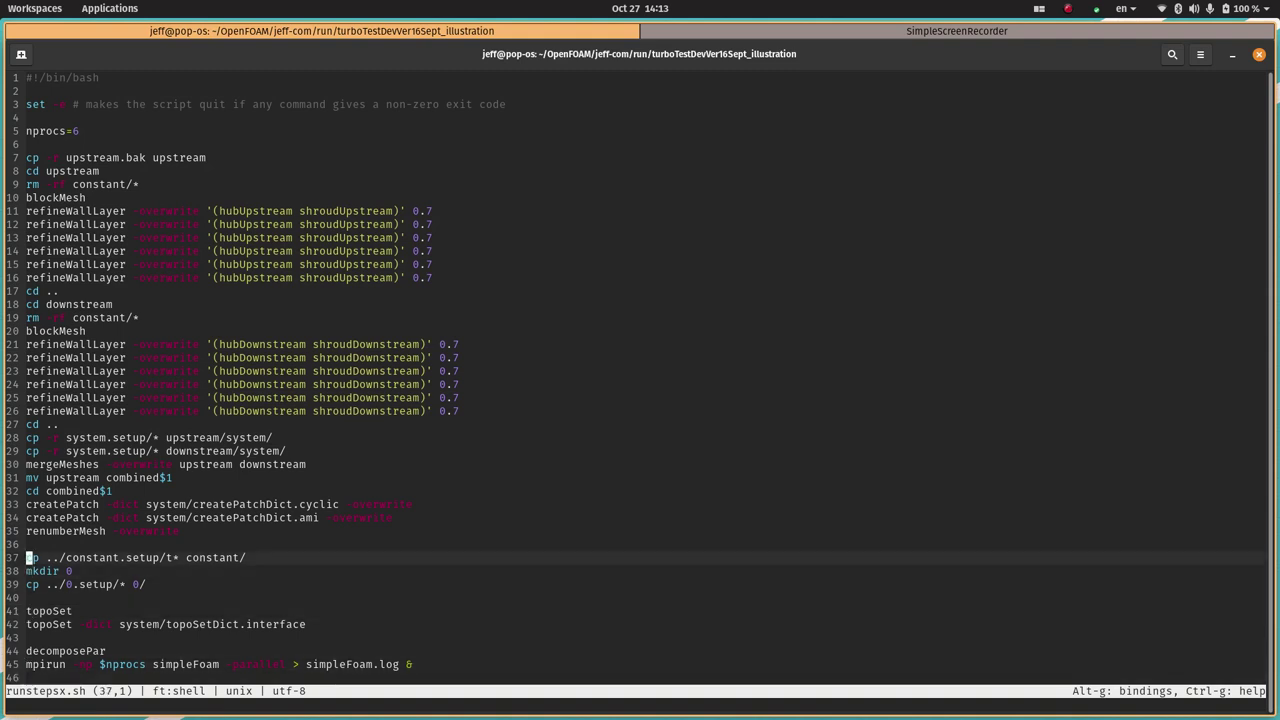
pyautogui.press('Down')
pyautogui.press('Down')
pyautogui.press('Down')
pyautogui.press('Down')
pyautogui.press('Down')
pyautogui.press('Down')
pyautogui.press('Down')
pyautogui.press('Down')
pyautogui.press('Up')
pyautogui.press('Up')
pyautogui.press('Up')
pyautogui.press('Up')
pyautogui.press('Up')
pyautogui.press('Down')
pyautogui.press('Down')
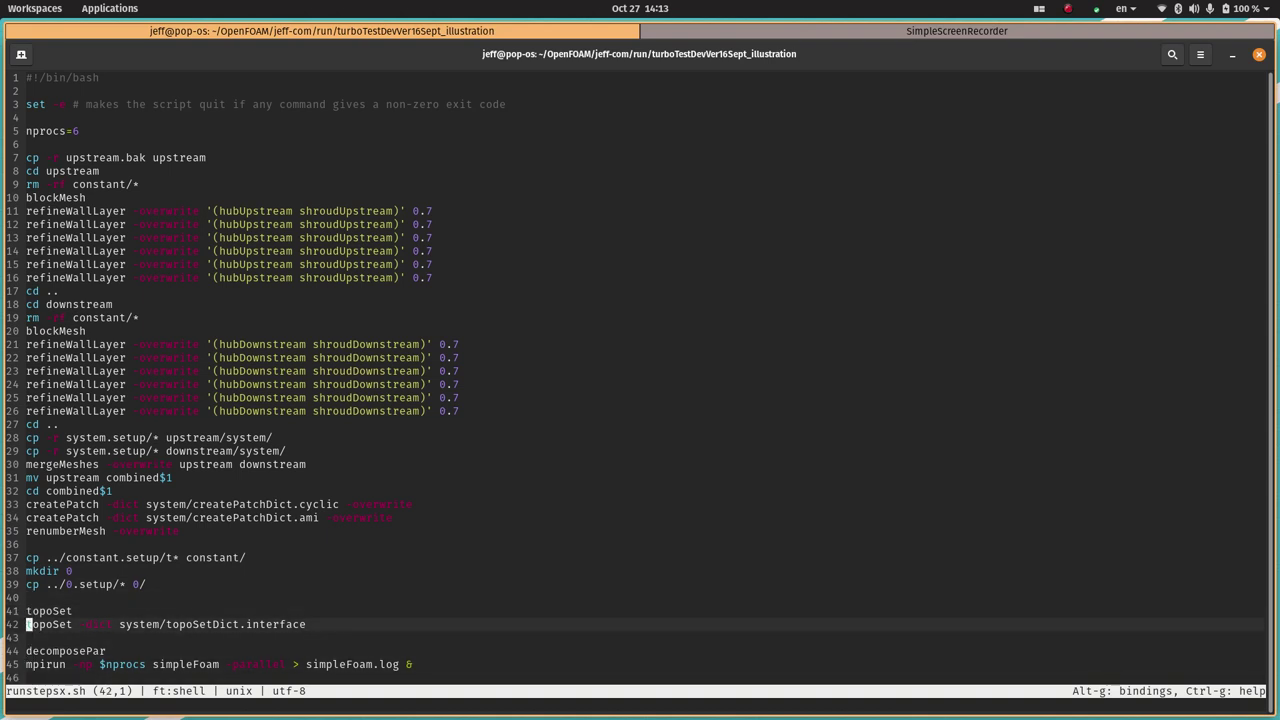
# Quit the script, change into system.setup, list its files and begin opening topoSetDict
pyautogui.hotkey('ctrl', 'q')
pyautogui.write('cd sys')
pyautogui.press('Tab')
pyautogui.press('Return')
pyautogui.write('ls')
pyautogui.press('Return')
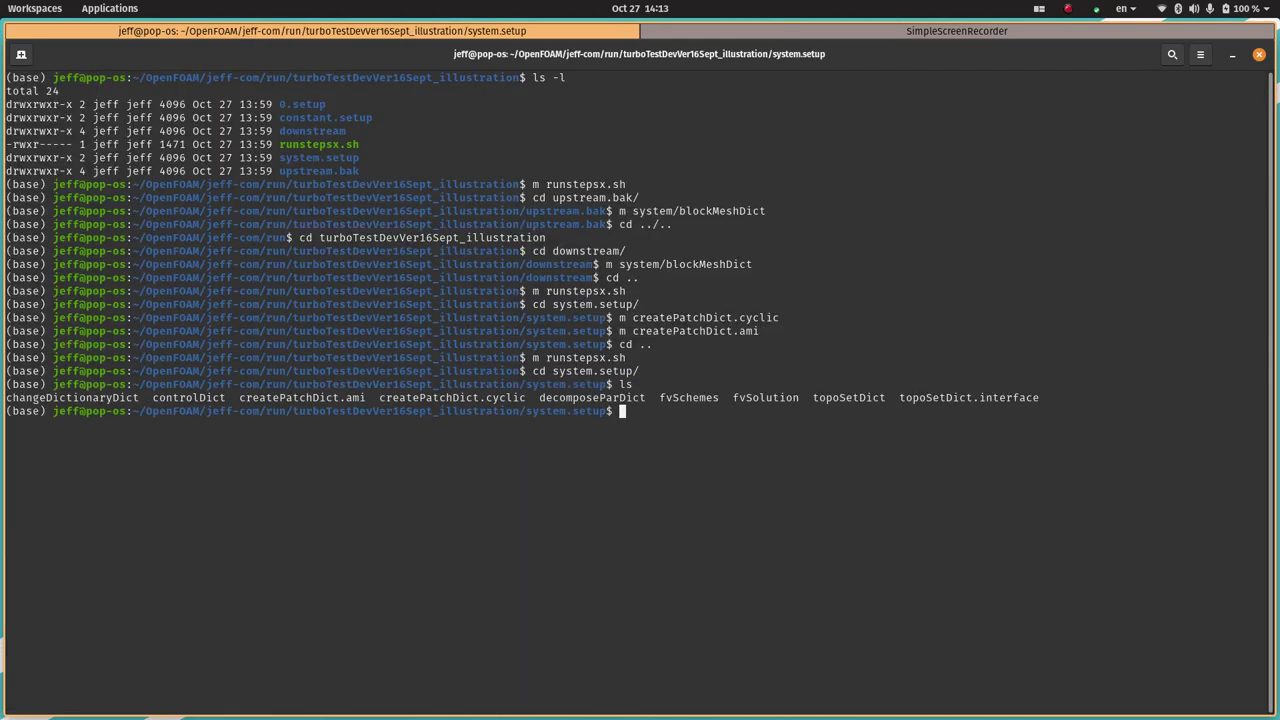
pyautogui.write('m topo')
pyautogui.press('Tab')
pyautogui.press('Return')
pyautogui.press('Down')
pyautogui.press('Down')
pyautogui.press('Down')
pyautogui.press('Down')
pyautogui.press('Down')
pyautogui.press('Down')
pyautogui.press('Down')
pyautogui.press('Down')
pyautogui.press('Down')
pyautogui.press('Down')
pyautogui.press('Down')
pyautogui.press('Down')
pyautogui.press('Down')
pyautogui.press('Down')
pyautogui.press('Down')
pyautogui.press('Down')
pyautogui.press('Down')
pyautogui.press('Down')
pyautogui.press('Down')
pyautogui.press('Down')
pyautogui.press('Down')
pyautogui.press('Down')
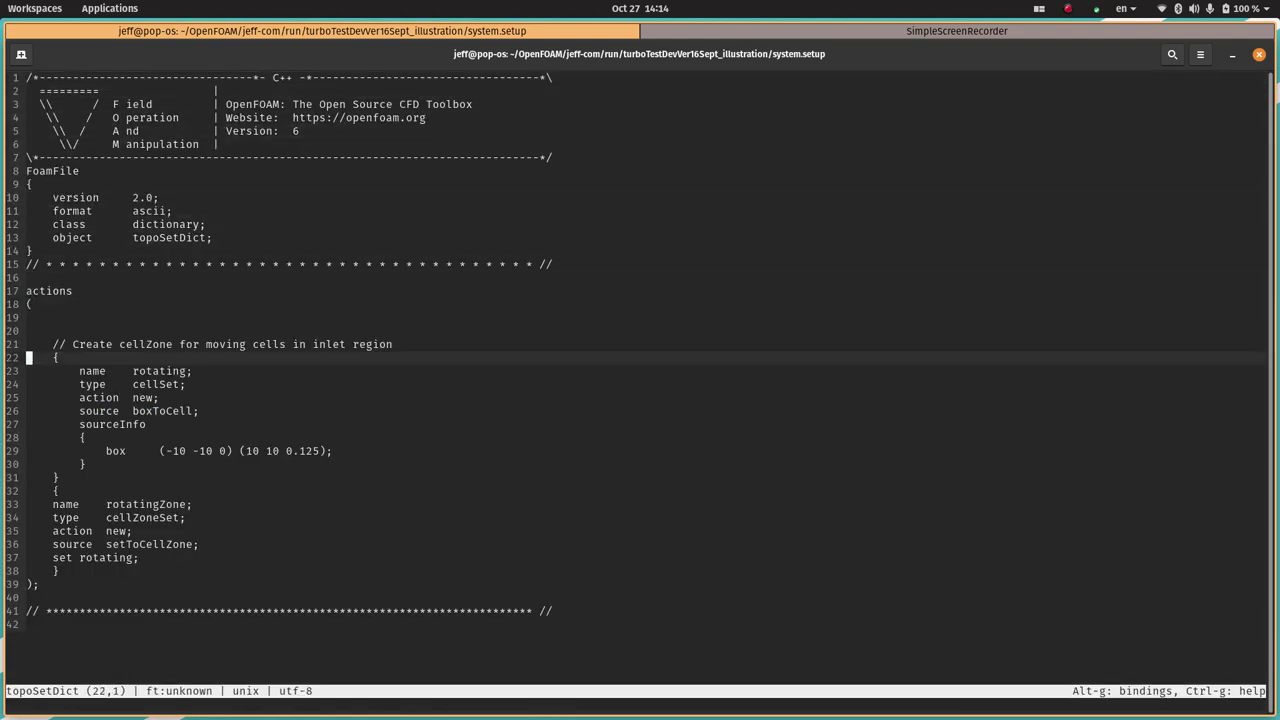
pyautogui.press('Down')
pyautogui.press('Down')
pyautogui.press('Up')
pyautogui.press('Up')
pyautogui.press('Up')
pyautogui.press('Down')
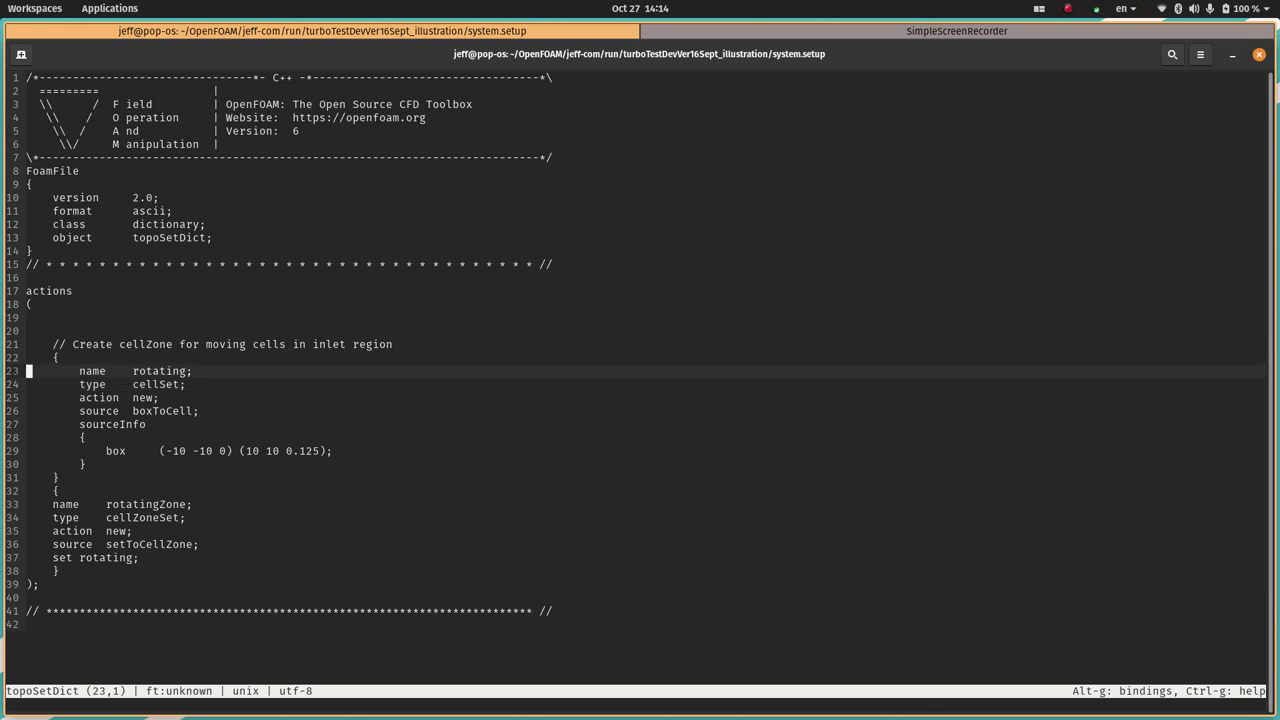
pyautogui.press('Down')
pyautogui.press('Down')
pyautogui.press('Down')
pyautogui.press('Down')
pyautogui.press('Down')
pyautogui.press('Down')
pyautogui.press('Down')
pyautogui.press('Up')
pyautogui.press('Up')
pyautogui.press('Up')
pyautogui.press('Down')
pyautogui.press('Down')
pyautogui.press('Down')
pyautogui.press('Up')
pyautogui.press('Up')
pyautogui.press('Down')
pyautogui.press('Right')
pyautogui.press('Right')
pyautogui.press('Right')
pyautogui.press('Right')
pyautogui.press('Right')
pyautogui.press('Right')
pyautogui.press('Right')
pyautogui.press('Right')
pyautogui.press('Right')
pyautogui.press('Right')
pyautogui.press('Right')
pyautogui.press('Right')
pyautogui.press('Right')
pyautogui.press('Right')
pyautogui.press('Right')
pyautogui.press('Right')
pyautogui.press('Right')
pyautogui.press('Right')
pyautogui.press('Right')
pyautogui.press('Right')
pyautogui.press('Right')
pyautogui.press('Right')
pyautogui.press('Right')
pyautogui.press('Right')
pyautogui.press('Right')
pyautogui.press('Right')
pyautogui.press('Right')
pyautogui.press('Right')
pyautogui.press('Right')
pyautogui.press('Right')
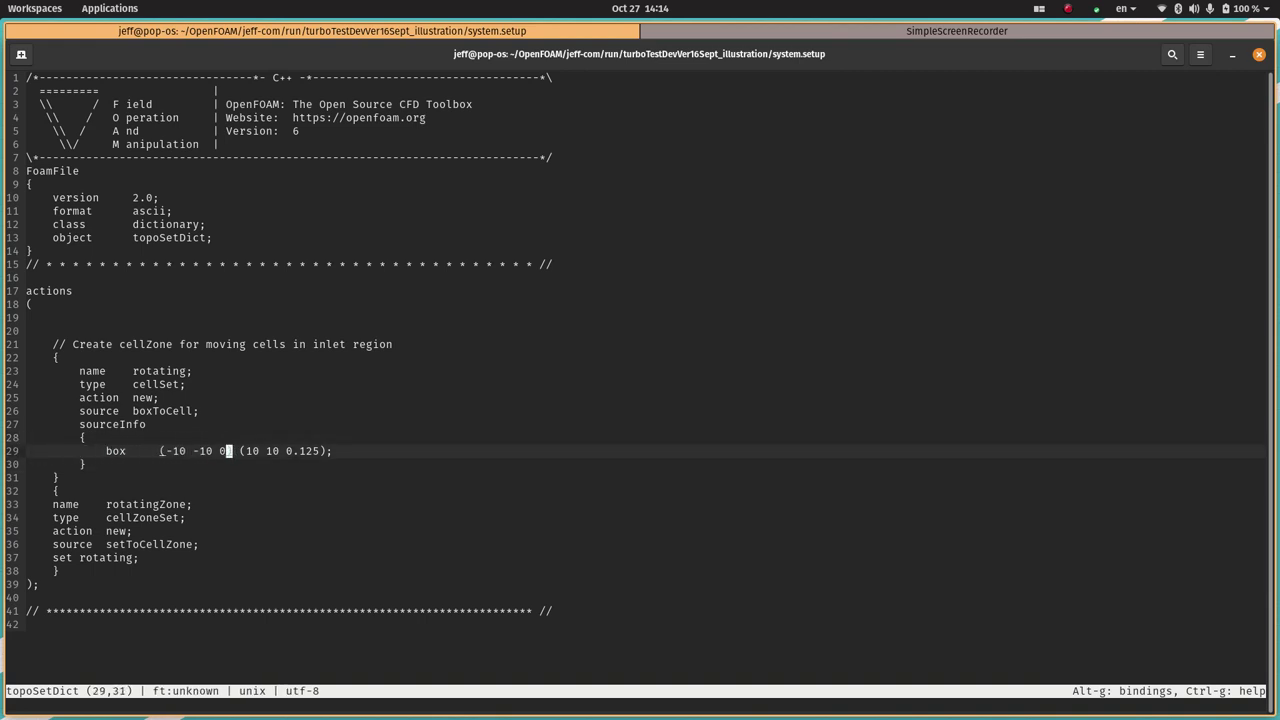
pyautogui.press('Right')
pyautogui.press('Right')
pyautogui.press('Right')
pyautogui.press('Right')
pyautogui.press('Right')
pyautogui.press('Right')
pyautogui.press('Right')
pyautogui.press('Right')
pyautogui.press('Right')
pyautogui.press('Right')
pyautogui.press('Right')
pyautogui.press('Down')
pyautogui.press('Down')
pyautogui.press('Down')
pyautogui.press('Down')
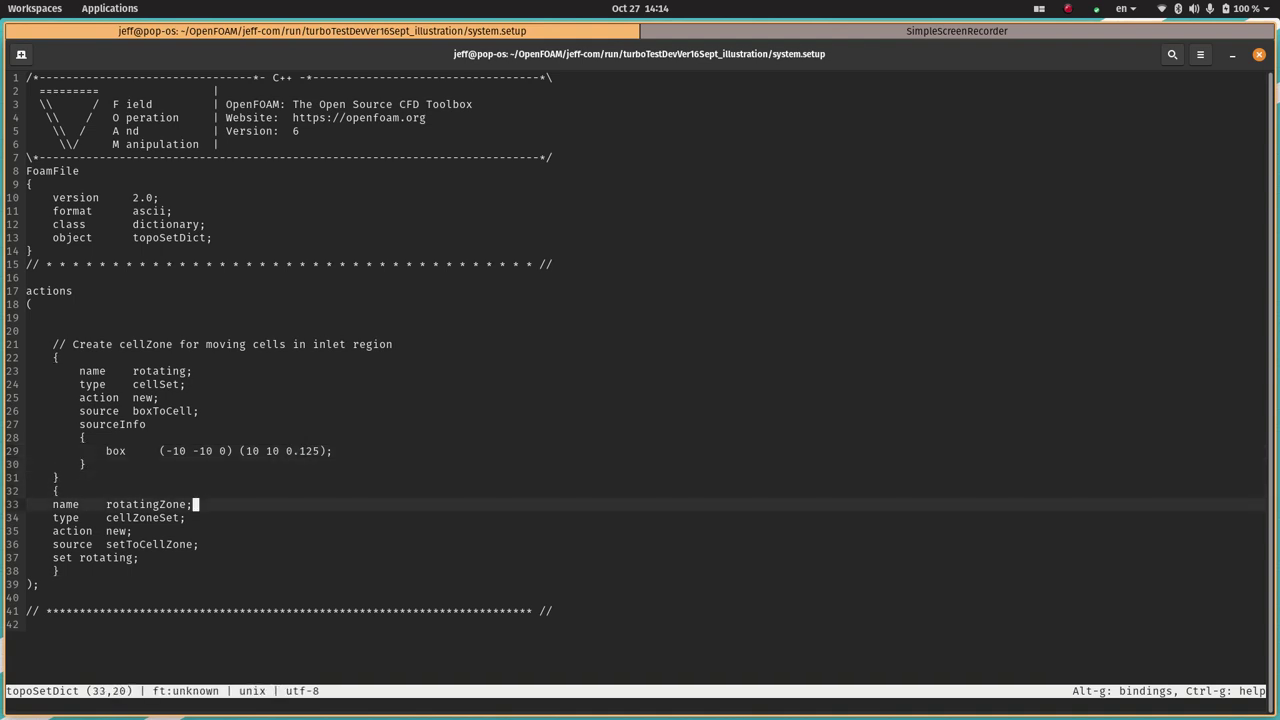
pyautogui.press('Down')
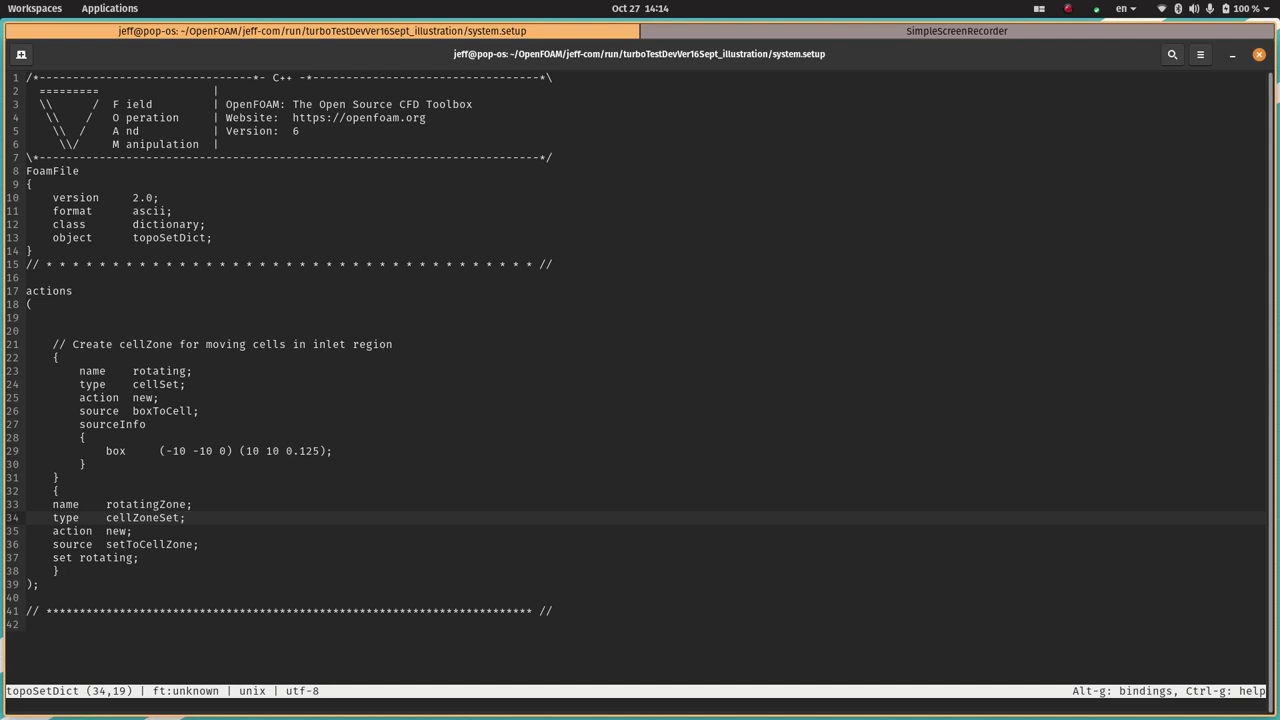
pyautogui.press('Down')
pyautogui.press('Down')
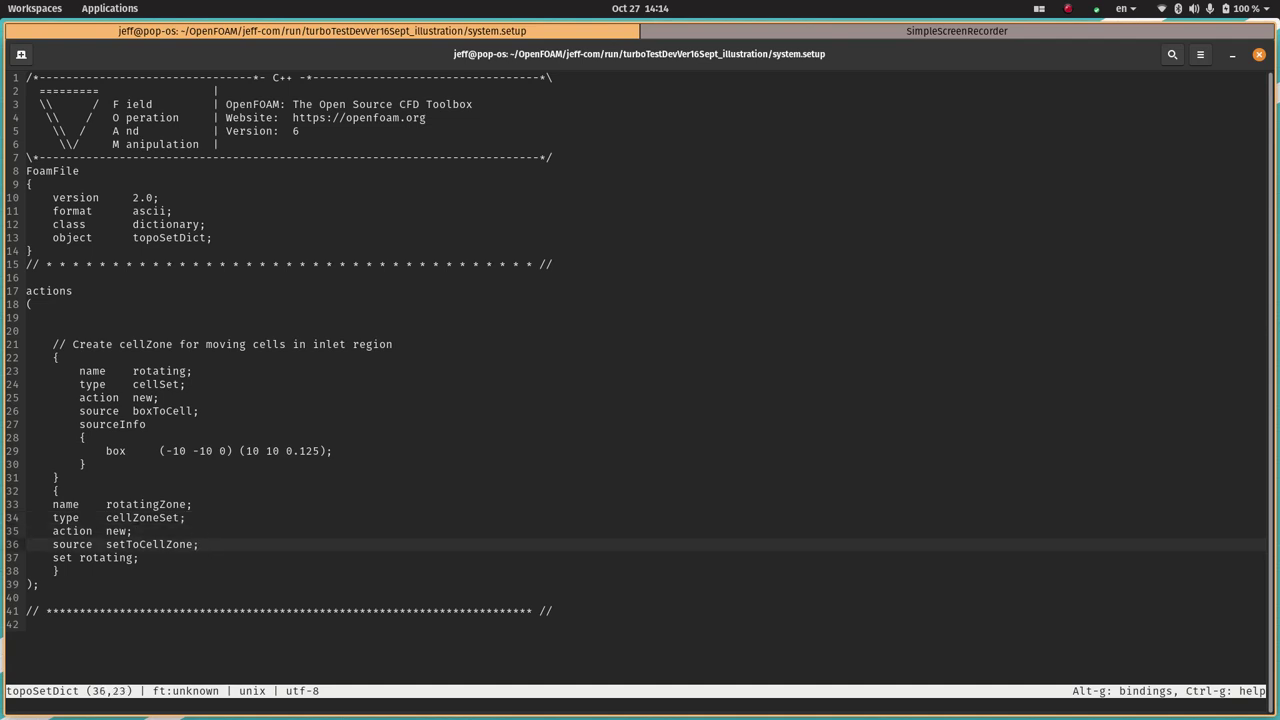
pyautogui.press('Up')
pyautogui.press('Up')
pyautogui.press('Up')
pyautogui.press('Down')
pyautogui.press('Down')
pyautogui.press('Down')
pyautogui.press('Up')
pyautogui.press('Down')
pyautogui.press('Down')
pyautogui.press('Up')
pyautogui.press('Up')
pyautogui.press('Up')
pyautogui.press('Up')
pyautogui.press('Up')
pyautogui.press('Up')
pyautogui.press('Down')
pyautogui.press('Down')
pyautogui.press('Down')
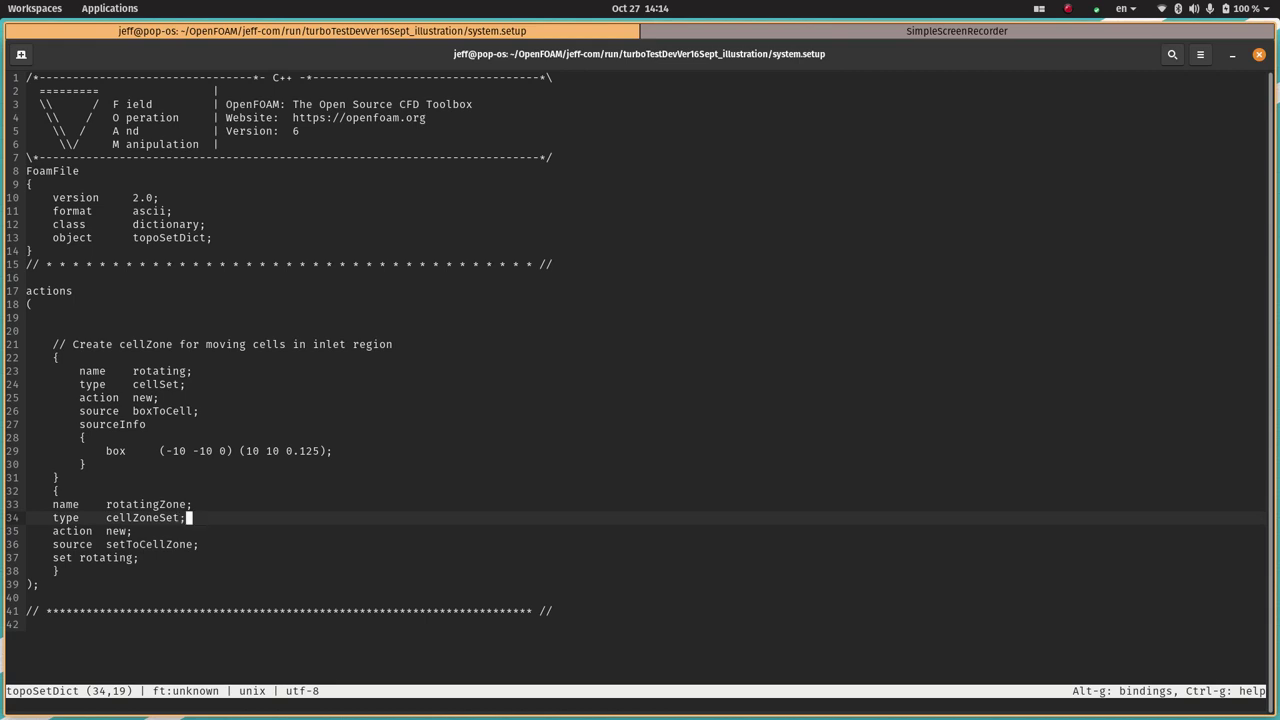
pyautogui.hotkey('ctrl', 'q')
pyautogui.press('Up')
# Open topoSetDict.interface and read the comment on the AMI patches faceSet
pyautogui.write('.interface')
pyautogui.press('Return')
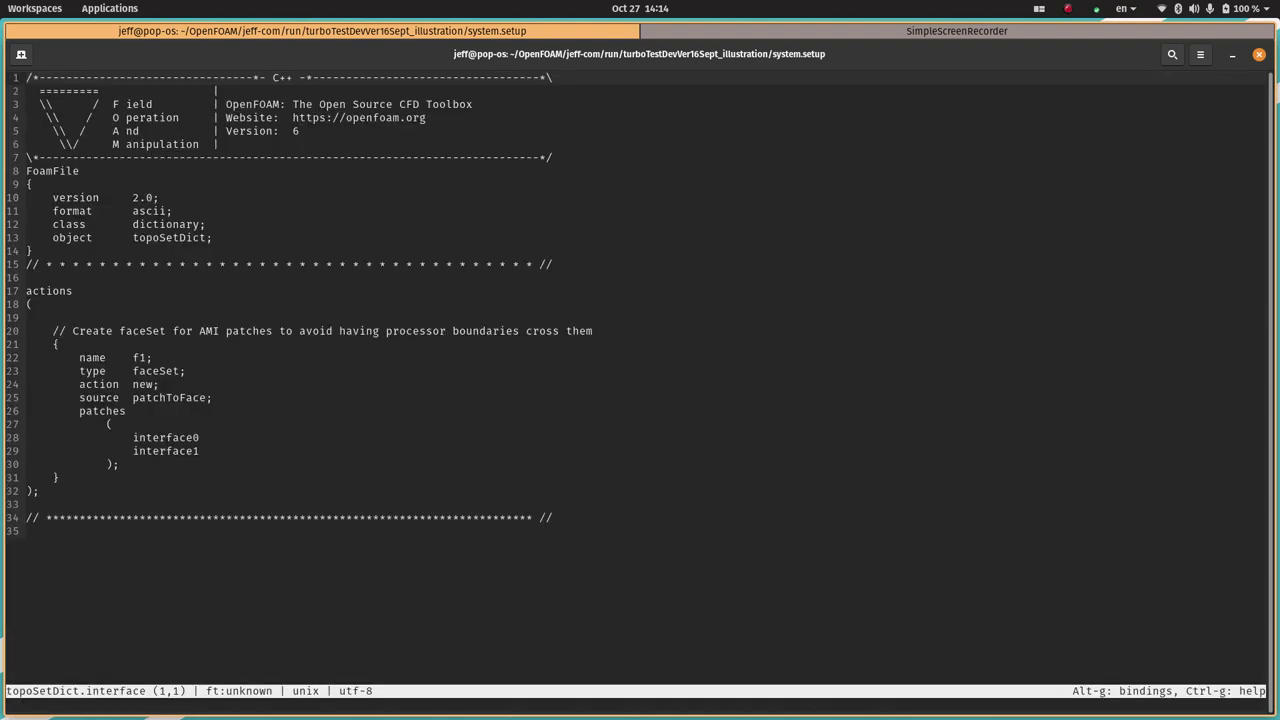
pyautogui.press('Down')
pyautogui.press('Down')
pyautogui.press('Down')
pyautogui.press('Down')
pyautogui.press('Down')
pyautogui.press('Down')
pyautogui.press('Down')
pyautogui.press('Down')
pyautogui.press('Down')
pyautogui.press('Down')
pyautogui.press('Down')
pyautogui.press('Down')
pyautogui.press('Down')
pyautogui.press('Down')
pyautogui.press('Down')
pyautogui.press('Down')
pyautogui.press('Down')
pyautogui.press('Down')
pyautogui.press('Down')
pyautogui.press('Down')
pyautogui.press('Up')
pyautogui.press('Right')
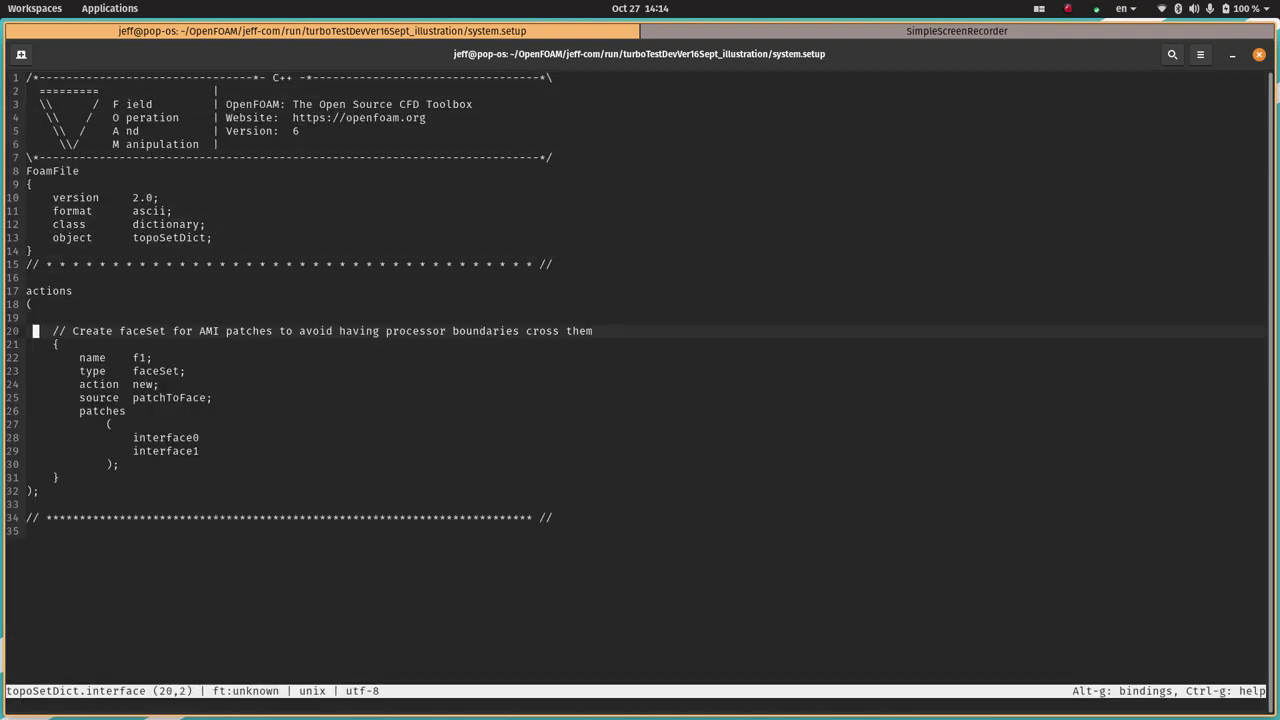
pyautogui.press('Right')
pyautogui.press('Right')
pyautogui.press('Right')
pyautogui.press('Right')
pyautogui.press('Right')
pyautogui.press('Right')
pyautogui.press('Right')
pyautogui.press('Right')
pyautogui.press('Right')
pyautogui.press('Right')
pyautogui.press('Right')
pyautogui.press('Right')
pyautogui.press('Right')
pyautogui.press('Right')
pyautogui.press('Right')
pyautogui.press('Right')
pyautogui.press('Right')
pyautogui.press('Right')
pyautogui.press('Right')
pyautogui.press('Right')
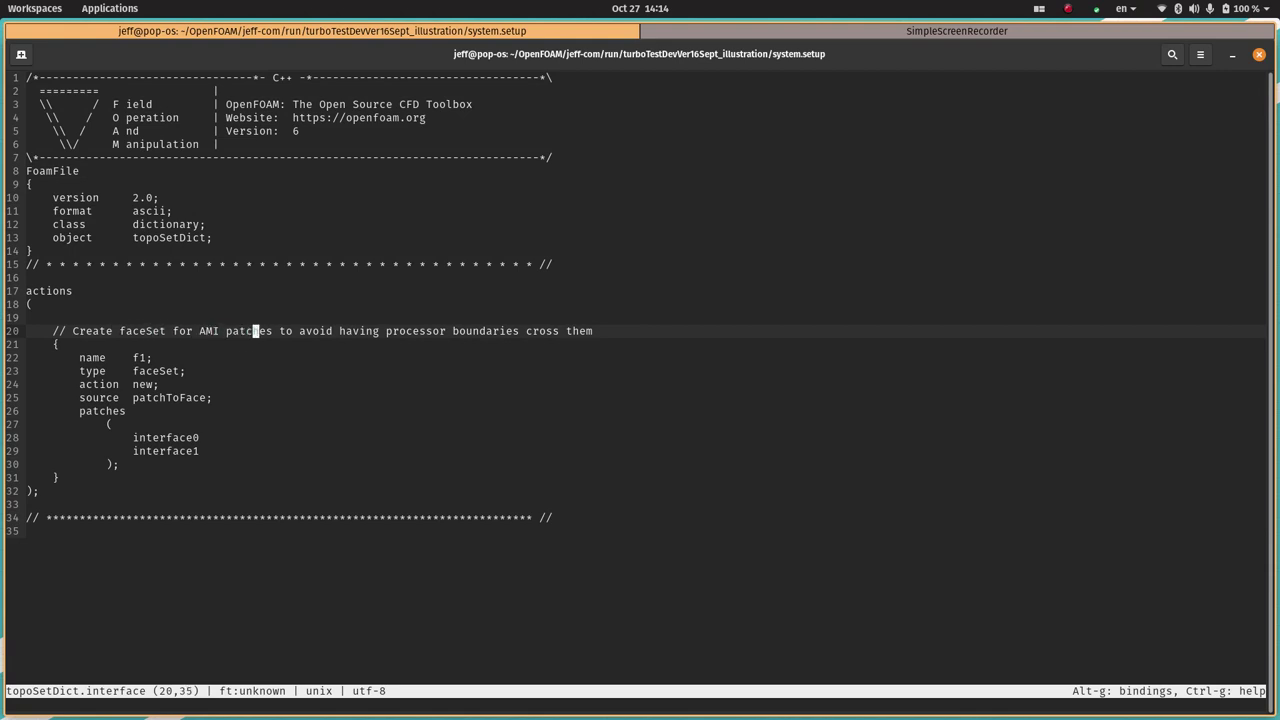
pyautogui.press('Right')
pyautogui.press('Right')
pyautogui.press('Right')
pyautogui.press('Right')
pyautogui.press('Right')
pyautogui.press('Right')
pyautogui.press('Right')
pyautogui.press('Right')
pyautogui.press('Right')
pyautogui.press('Right')
pyautogui.press('Right')
pyautogui.press('Right')
pyautogui.press('Right')
pyautogui.press('Right')
pyautogui.press('Right')
pyautogui.press('Right')
pyautogui.press('Right')
pyautogui.press('Right')
pyautogui.press('Right')
pyautogui.press('Right')
pyautogui.press('Down')
pyautogui.press('Up')
pyautogui.press('End')
pyautogui.press('Left')
pyautogui.press('Left')
pyautogui.press('Left')
pyautogui.press('Left')
pyautogui.press('Left')
pyautogui.press('Left')
pyautogui.press('Left')
pyautogui.press('Left')
pyautogui.press('Left')
pyautogui.press('Left')
pyautogui.press('Left')
pyautogui.press('Left')
pyautogui.press('Left')
pyautogui.press('Left')
pyautogui.press('Left')
pyautogui.press('Left')
pyautogui.press('Left')
pyautogui.press('Left')
pyautogui.press('Left')
pyautogui.press('Left')
pyautogui.press('Left')
pyautogui.press('Left')
pyautogui.press('Left')
pyautogui.press('Left')
pyautogui.press('Left')
pyautogui.press('Left')
pyautogui.press('Left')
pyautogui.press('Left')
# Review the f1 faceSet's name, type and patch list, then close the file
pyautogui.press('Down')
pyautogui.press('Down')
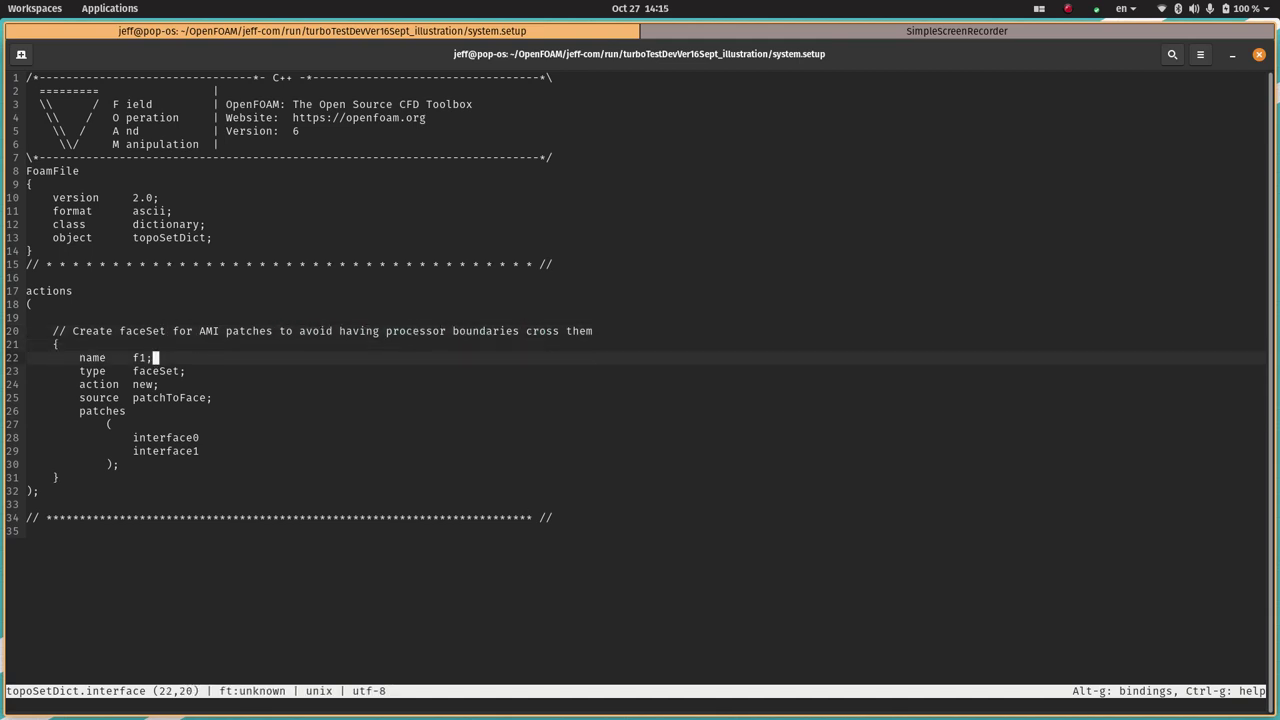
pyautogui.press('Down')
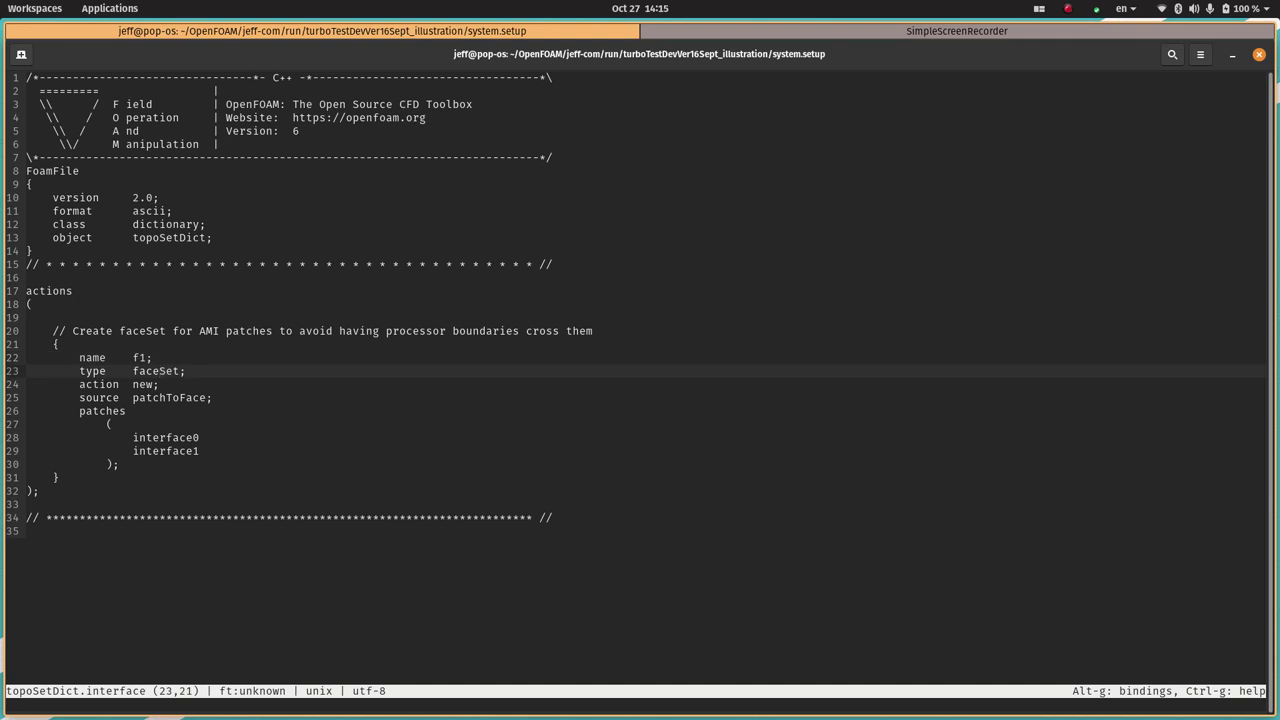
pyautogui.press('Down')
pyautogui.press('Down')
pyautogui.press('Down')
pyautogui.press('Down')
pyautogui.press('Down')
pyautogui.press('Down')
pyautogui.press('Down')
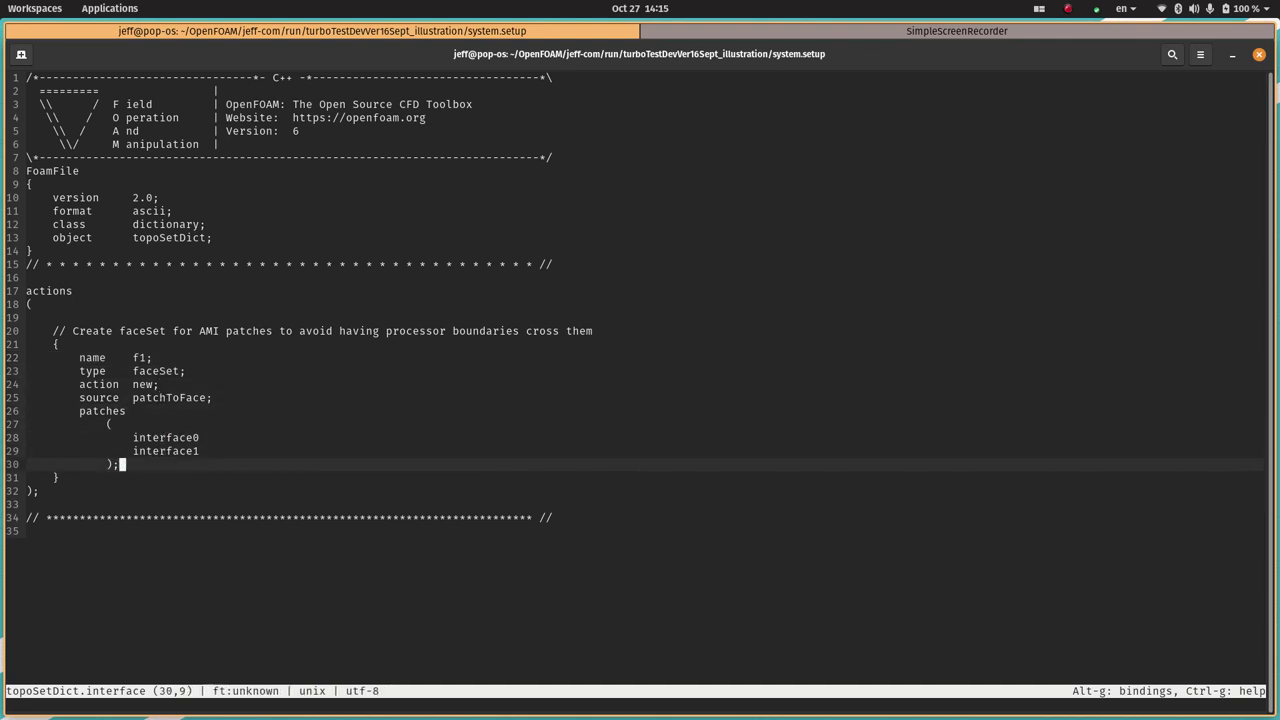
pyautogui.press('Up')
pyautogui.press('Up')
pyautogui.press('Down')
pyautogui.press('Down')
pyautogui.press('Up')
pyautogui.press('Up')
pyautogui.press('Up')
pyautogui.press('Up')
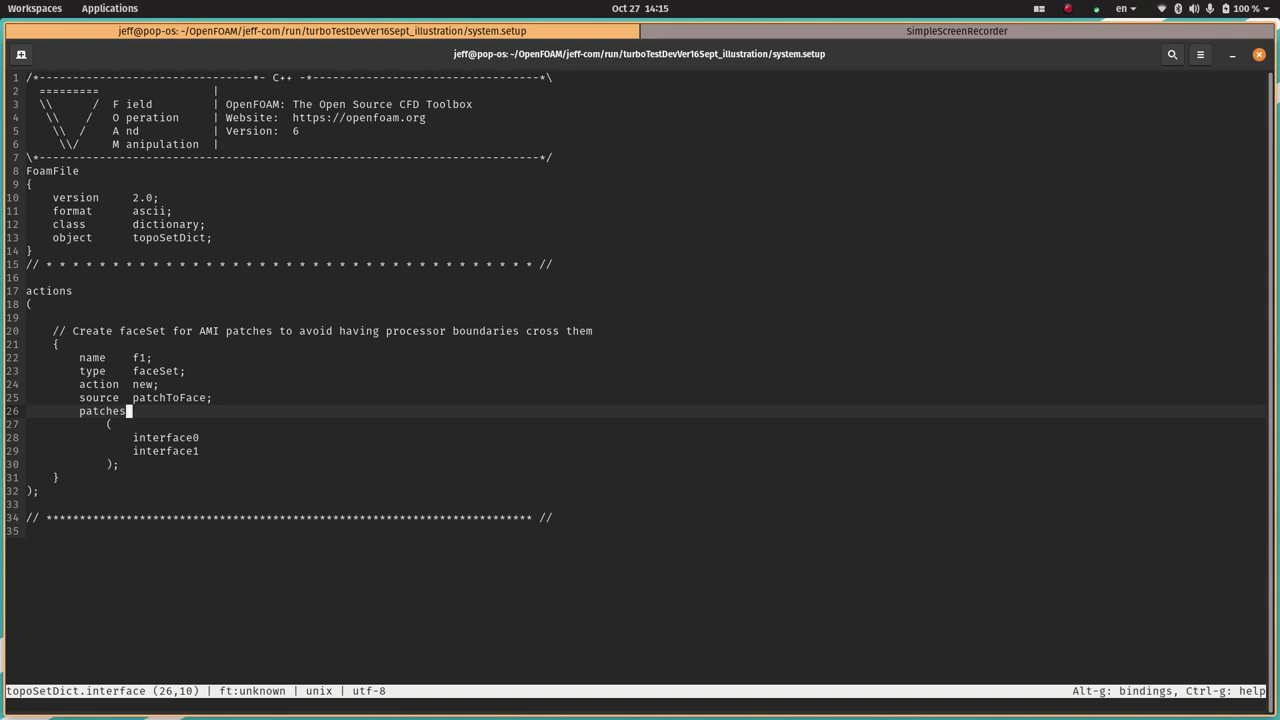
pyautogui.hotkey('ctrl', 'q')
# Open decomposeParDict and go to its numberOfSubdomains setting
pyautogui.write('m deo')
pyautogui.press('BackSpace')
pyautogui.press('Tab')
pyautogui.press('Return')
pyautogui.press('Down')
pyautogui.press('Down')
pyautogui.press('Down')
pyautogui.press('Down')
pyautogui.press('Down')
pyautogui.press('Down')
pyautogui.press('Down')
pyautogui.press('Down')
pyautogui.press('Down')
pyautogui.press('Down')
pyautogui.press('Down')
pyautogui.press('Down')
pyautogui.press('Down')
pyautogui.press('Down')
pyautogui.press('Down')
pyautogui.press('Down')
pyautogui.press('Down')
pyautogui.press('Down')
pyautogui.press('Up')
pyautogui.press('Up')
pyautogui.press('Right')
pyautogui.press('Right')
pyautogui.press('Right')
pyautogui.press('Right')
pyautogui.press('Right')
pyautogui.press('Right')
pyautogui.press('Right')
pyautogui.press('Right')
pyautogui.press('Right')
pyautogui.press('Right')
pyautogui.press('Right')
pyautogui.press('Right')
pyautogui.press('Right')
pyautogui.press('Right')
pyautogui.press('Right')
pyautogui.press('Right')
pyautogui.press('Right')
pyautogui.press('Right')
pyautogui.press('Right')
pyautogui.press('Right')
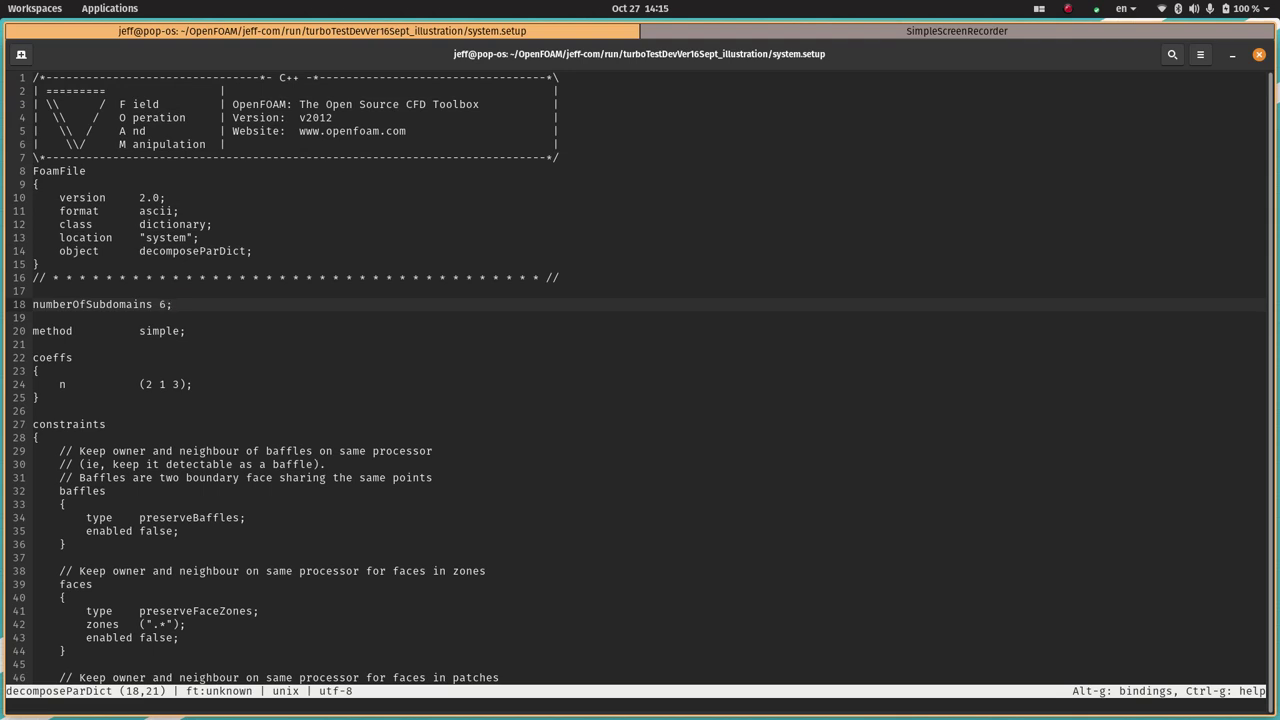
# Review decomposeParDict's baffles, preserveFaceZones and preservePatches constraints through interface1
pyautogui.press('Down')
pyautogui.press('Down')
pyautogui.press('Down')
pyautogui.press('Down')
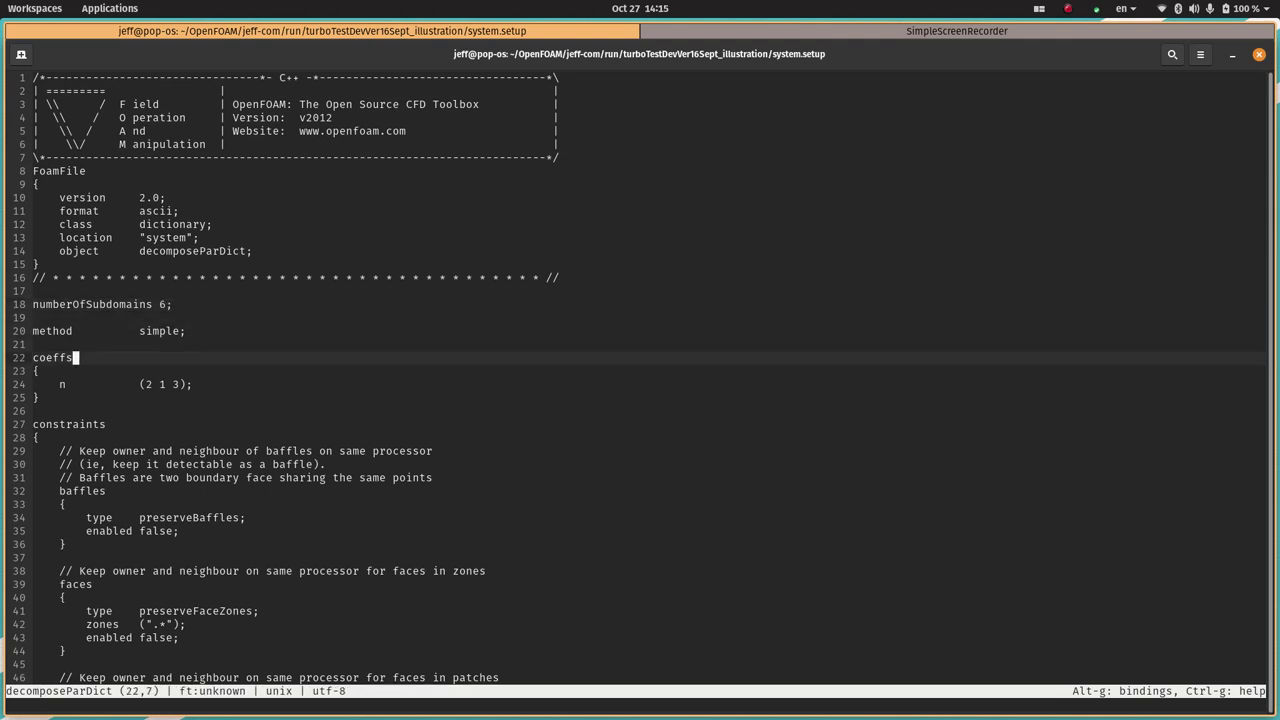
pyautogui.press('Down')
pyautogui.press('Down')
pyautogui.press('Down')
pyautogui.press('Down')
pyautogui.press('Down')
pyautogui.press('Down')
pyautogui.press('Down')
pyautogui.press('Down')
pyautogui.press('Down')
pyautogui.press('Down')
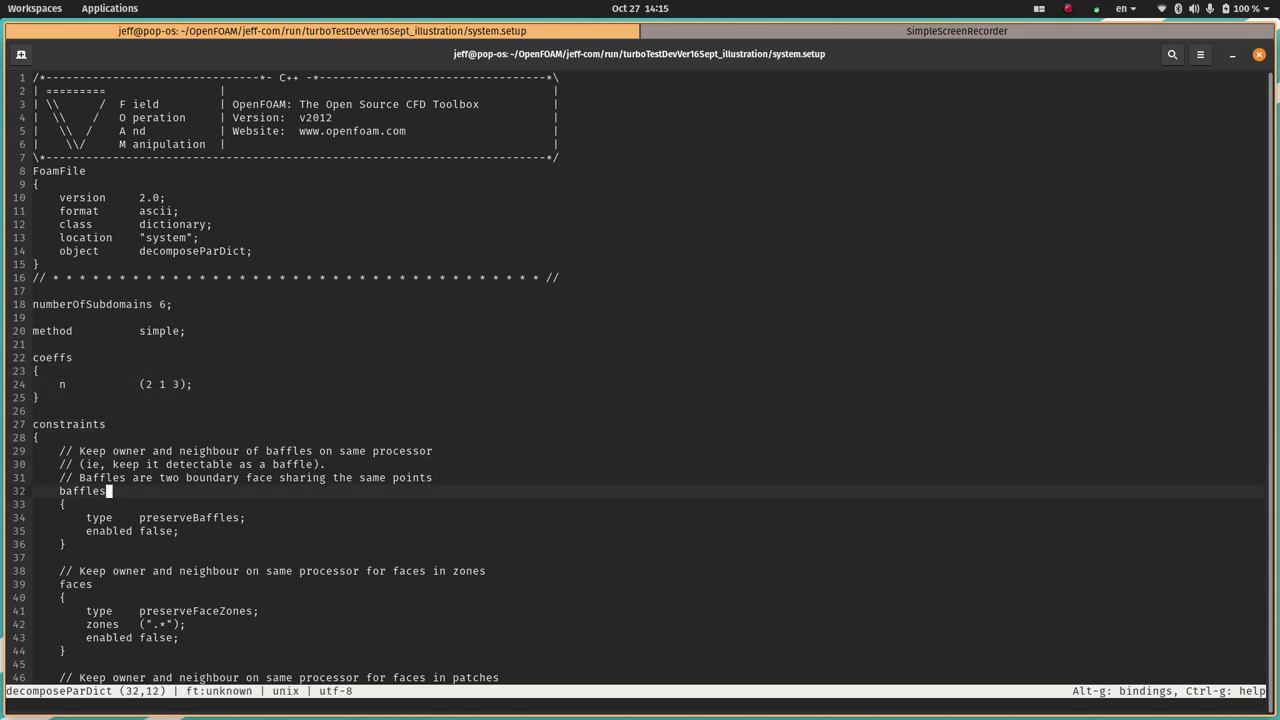
pyautogui.press('Down')
pyautogui.press('Down')
pyautogui.press('Down')
pyautogui.press('Down')
pyautogui.press('Down')
pyautogui.press('Down')
pyautogui.press('Down')
pyautogui.press('Down')
pyautogui.press('Down')
pyautogui.press('Right')
pyautogui.press('Right')
pyautogui.press('Right')
pyautogui.press('Right')
pyautogui.press('Right')
pyautogui.press('Right')
pyautogui.press('Right')
pyautogui.press('Right')
pyautogui.press('Right')
pyautogui.press('Down')
pyautogui.press('Down')
pyautogui.press('Down')
pyautogui.press('Down')
pyautogui.press('Down')
pyautogui.press('Down')
pyautogui.press('Down')
pyautogui.press('Down')
pyautogui.press('Down')
pyautogui.press('Down')
pyautogui.press('Down')
pyautogui.press('Down')
pyautogui.press('Down')
pyautogui.press('Down')
pyautogui.press('Down')
pyautogui.press('Down')
pyautogui.press('Down')
pyautogui.press('Down')
pyautogui.press('Down')
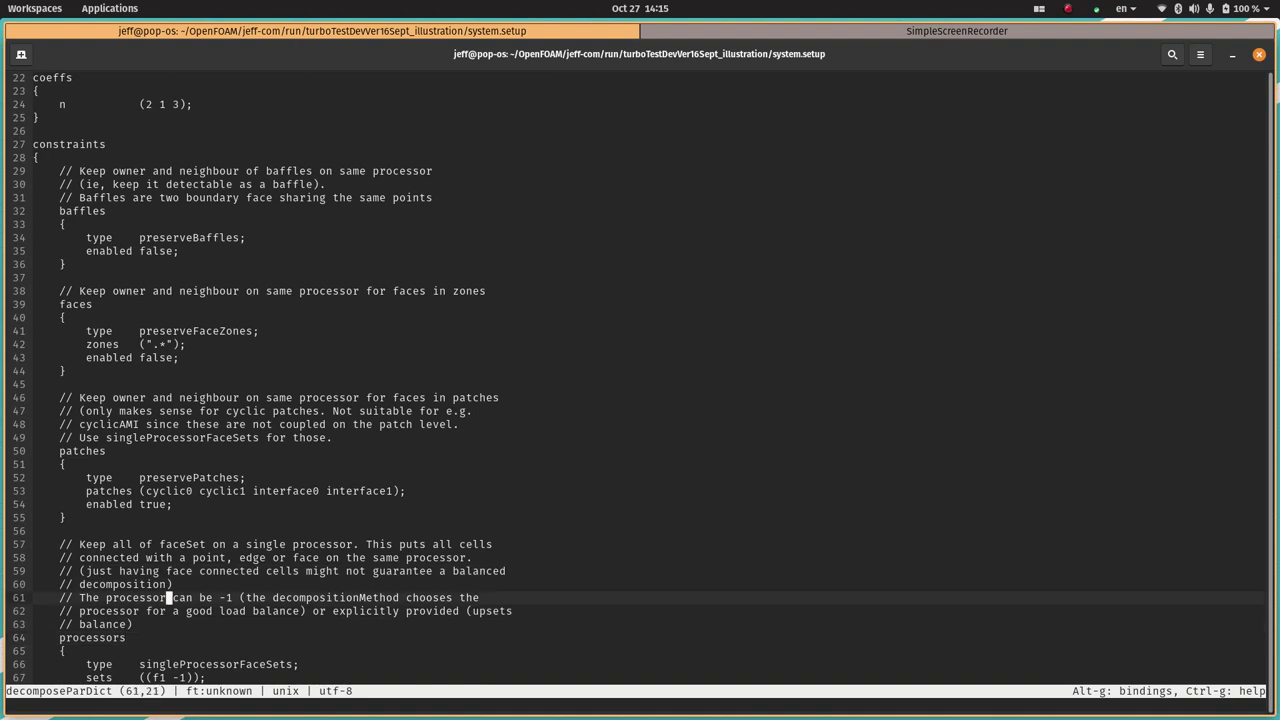
pyautogui.press('Up')
pyautogui.press('Up')
pyautogui.press('Up')
pyautogui.press('Up')
pyautogui.press('Up')
pyautogui.press('Up')
pyautogui.press('Up')
pyautogui.press('Up')
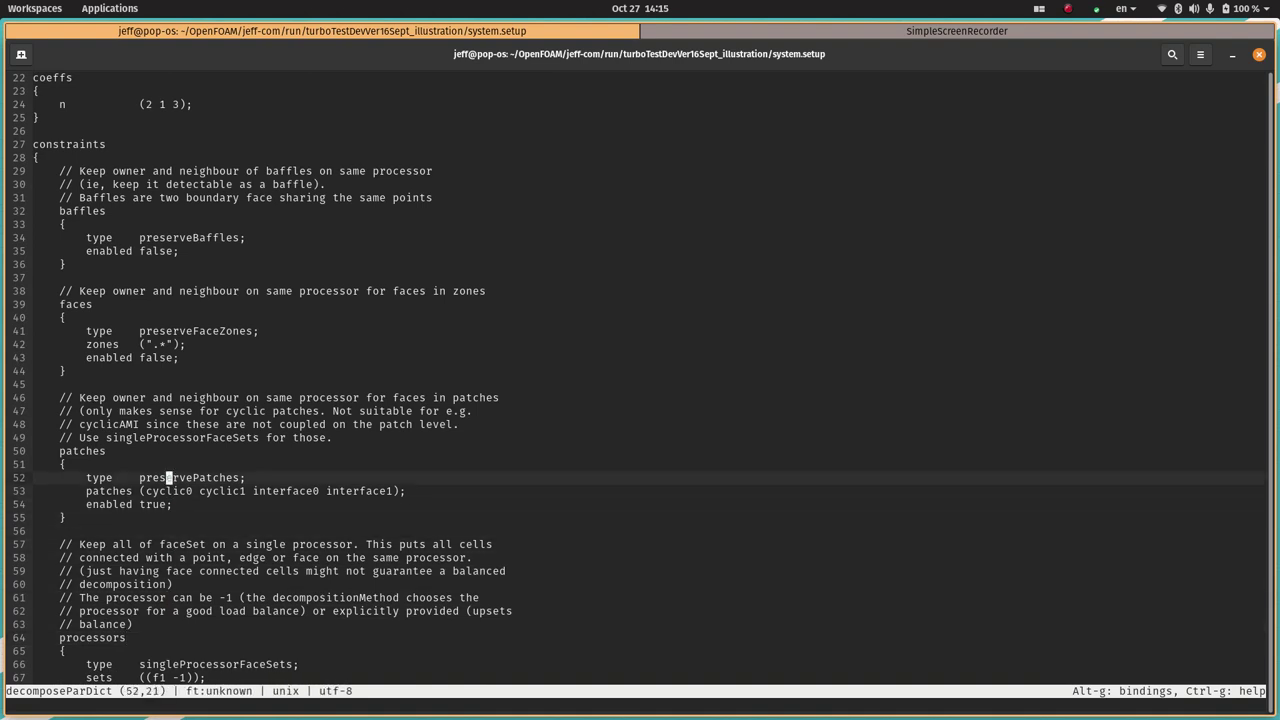
pyautogui.press('Down')
pyautogui.press('Left')
pyautogui.press('Left')
pyautogui.press('Left')
pyautogui.press('Left')
pyautogui.press('Left')
pyautogui.press('Left')
pyautogui.press('Left')
pyautogui.press('Left')
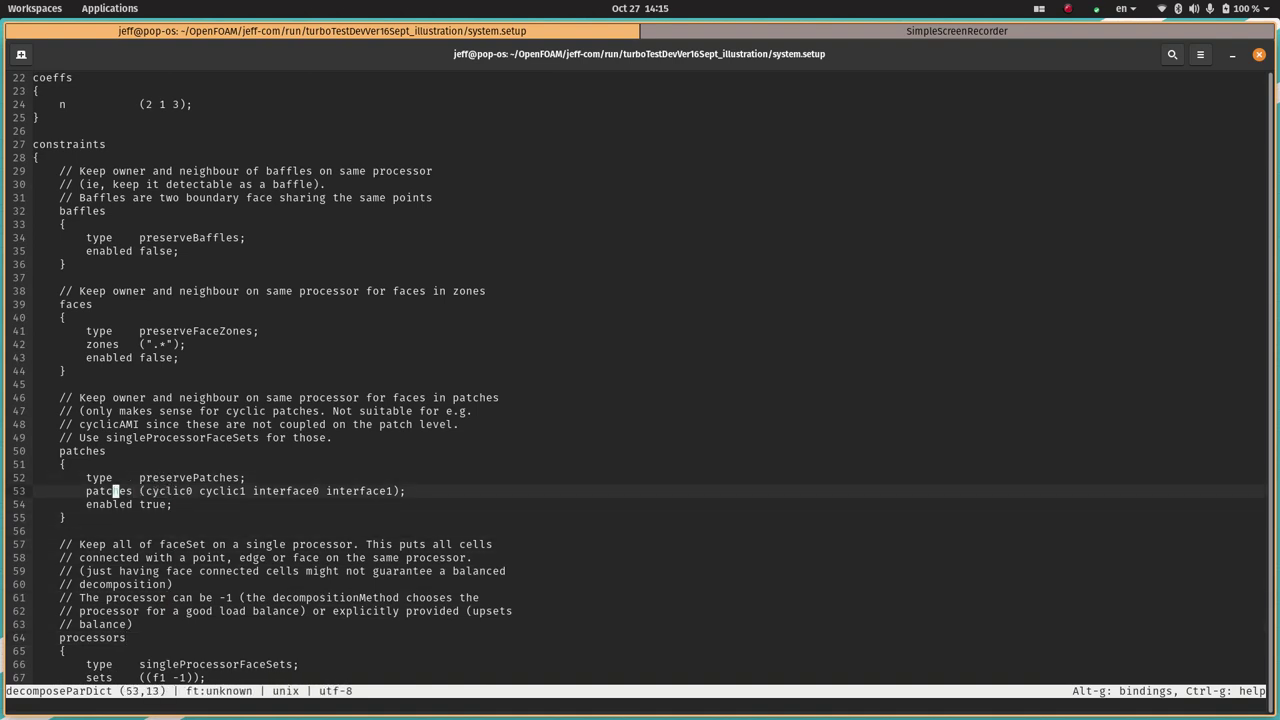
pyautogui.press('Right')
pyautogui.press('Right')
pyautogui.press('Right')
pyautogui.press('Right')
pyautogui.press('Right')
pyautogui.press('Right')
pyautogui.press('Right')
pyautogui.press('Right')
pyautogui.press('Right')
pyautogui.press('Right')
pyautogui.press('Right')
pyautogui.press('Right')
pyautogui.press('Right')
pyautogui.press('Right')
pyautogui.press('Right')
pyautogui.press('Right')
pyautogui.press('Right')
pyautogui.press('Right')
pyautogui.press('Right')
pyautogui.press('Right')
pyautogui.press('Left')
pyautogui.press('Left')
pyautogui.press('Left')
pyautogui.press('Left')
pyautogui.press('Left')
pyautogui.press('Left')
pyautogui.press('Left')
pyautogui.press('Left')
pyautogui.press('Left')
pyautogui.press('Left')
pyautogui.press('Left')
pyautogui.press('Left')
pyautogui.press('Left')
pyautogui.press('Left')
pyautogui.press('Left')
pyautogui.press('Left')
pyautogui.press('Left')
pyautogui.press('Left')
pyautogui.press('Left')
pyautogui.press('Left')
pyautogui.press('Left')
pyautogui.press('Left')
pyautogui.press('Left')
pyautogui.press('Left')
pyautogui.press('Left')
pyautogui.press('Left')
pyautogui.press('Left')
pyautogui.press('Left')
pyautogui.press('Left')
pyautogui.press('Left')
pyautogui.press('Left')
pyautogui.press('Left')
pyautogui.press('Left')
# Inspect the processors constraint with its f1 set and enabled false, then quit micro
pyautogui.press('Down')
pyautogui.press('Down')
pyautogui.press('Down')
pyautogui.press('Down')
pyautogui.press('Down')
pyautogui.press('Down')
pyautogui.press('Down')
pyautogui.press('Down')
pyautogui.press('Down')
pyautogui.press('Down')
pyautogui.press('Down')
pyautogui.press('Down')
pyautogui.press('Down')
pyautogui.press('Down')
pyautogui.press('Down')
pyautogui.press('Down')
pyautogui.press('Down')
pyautogui.press('Down')
pyautogui.press('Down')
pyautogui.press('Down')
pyautogui.press('Up')
pyautogui.press('Up')
pyautogui.press('Up')
pyautogui.press('Up')
pyautogui.press('Up')
pyautogui.press('Up')
pyautogui.press('Up')
pyautogui.press('Up')
pyautogui.press('Up')
pyautogui.press('Up')
pyautogui.press('Up')
pyautogui.press('Up')
pyautogui.press('Up')
pyautogui.press('Up')
pyautogui.press('Up')
pyautogui.press('Up')
pyautogui.press('Up')
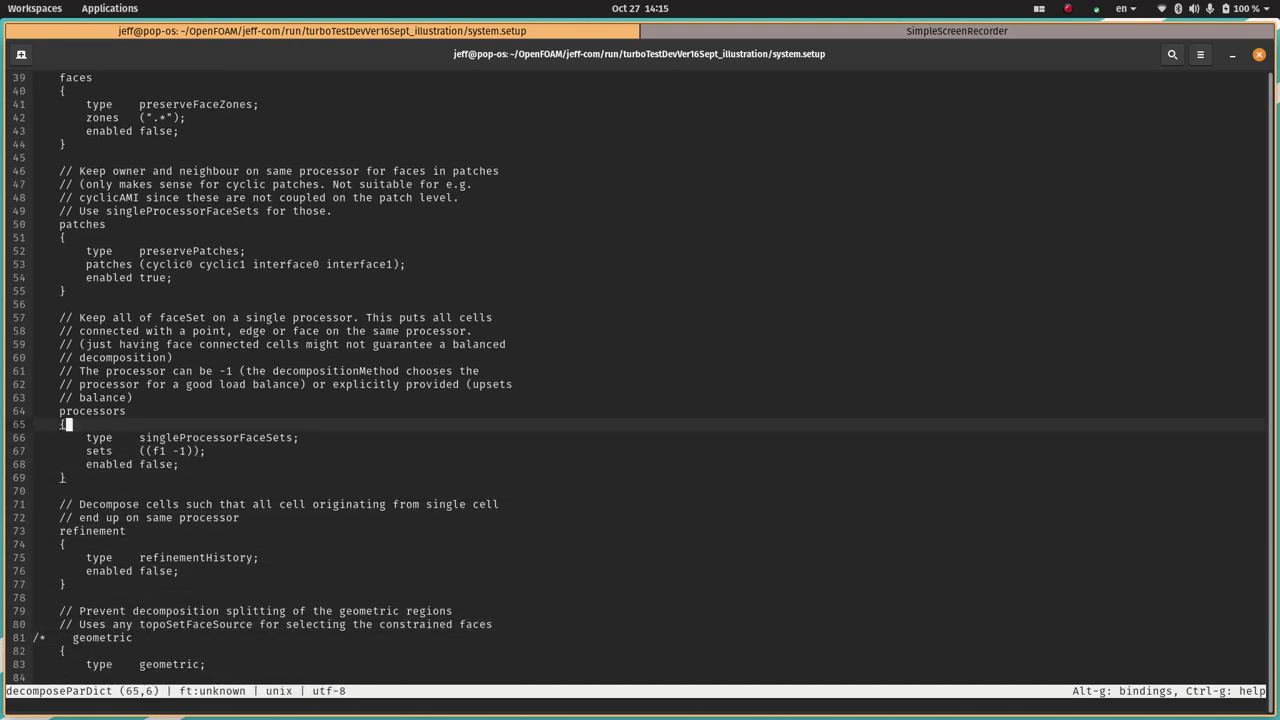
pyautogui.press('Down')
pyautogui.press('Down')
pyautogui.press('Up')
pyautogui.press('Up')
pyautogui.press('Up')
pyautogui.press('Up')
pyautogui.press('Up')
pyautogui.press('Up')
pyautogui.press('Up')
pyautogui.press('Up')
pyautogui.press('Up')
pyautogui.press('Up')
pyautogui.press('Down')
pyautogui.press('Right')
pyautogui.press('Right')
pyautogui.press('Right')
pyautogui.press('Right')
pyautogui.press('Right')
pyautogui.press('Right')
pyautogui.press('Right')
pyautogui.press('Right')
pyautogui.press('Right')
pyautogui.press('Right')
pyautogui.press('Right')
pyautogui.press('Right')
pyautogui.press('Right')
pyautogui.press('Right')
pyautogui.press('Right')
pyautogui.press('Right')
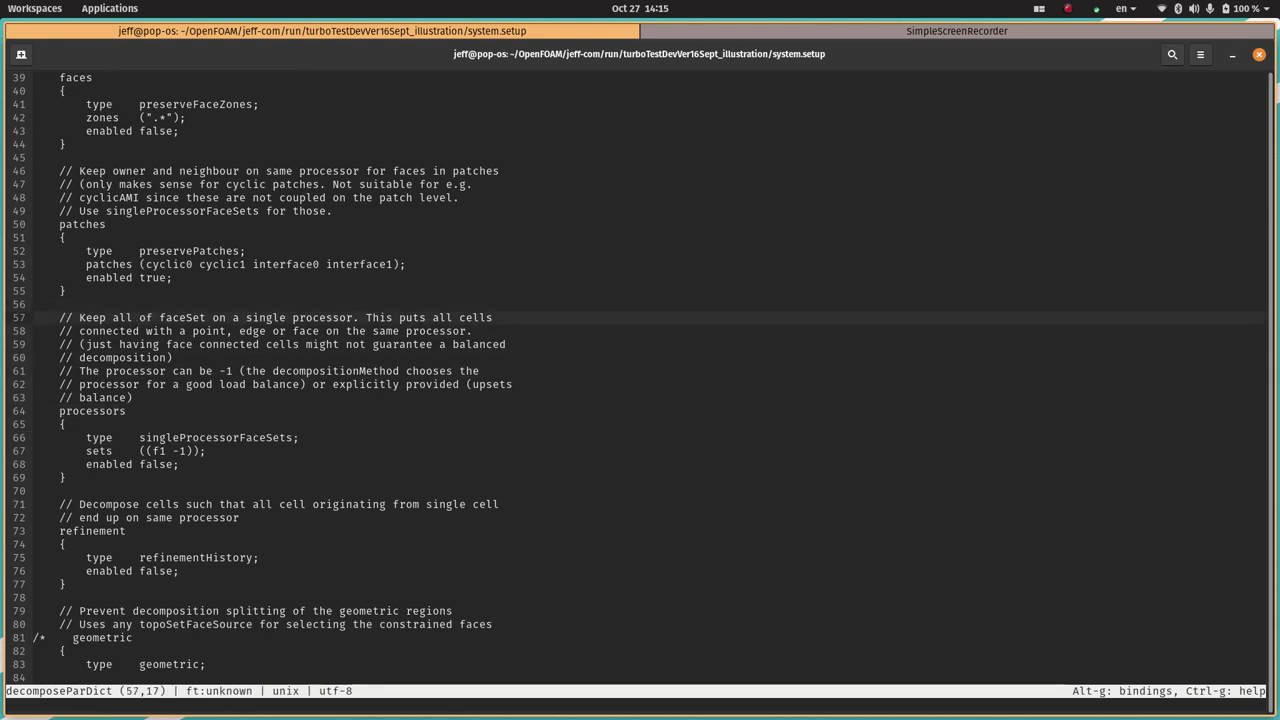
pyautogui.press('Down')
pyautogui.press('Down')
pyautogui.press('Down')
pyautogui.press('Down')
pyautogui.press('Down')
pyautogui.press('Down')
pyautogui.press('Down')
pyautogui.press('Down')
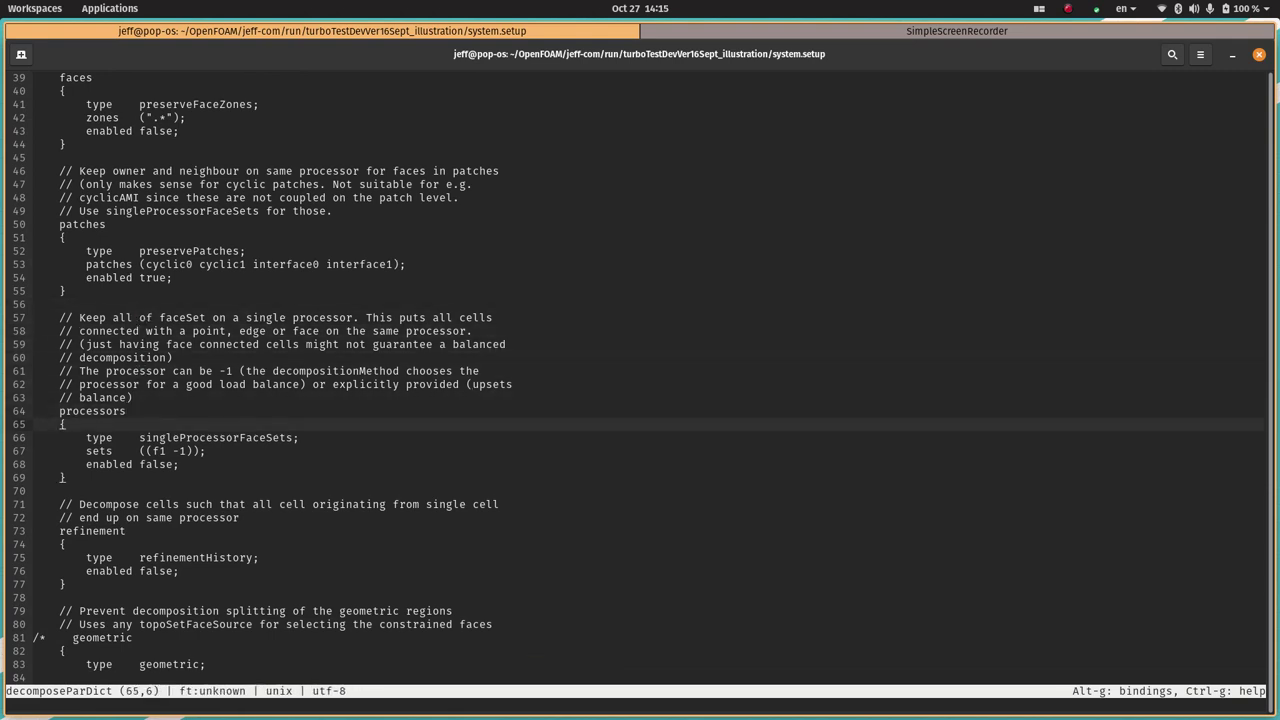
pyautogui.press('Up')
pyautogui.press('Up')
pyautogui.press('Down')
pyautogui.press('Down')
pyautogui.press('Down')
pyautogui.press('Down')
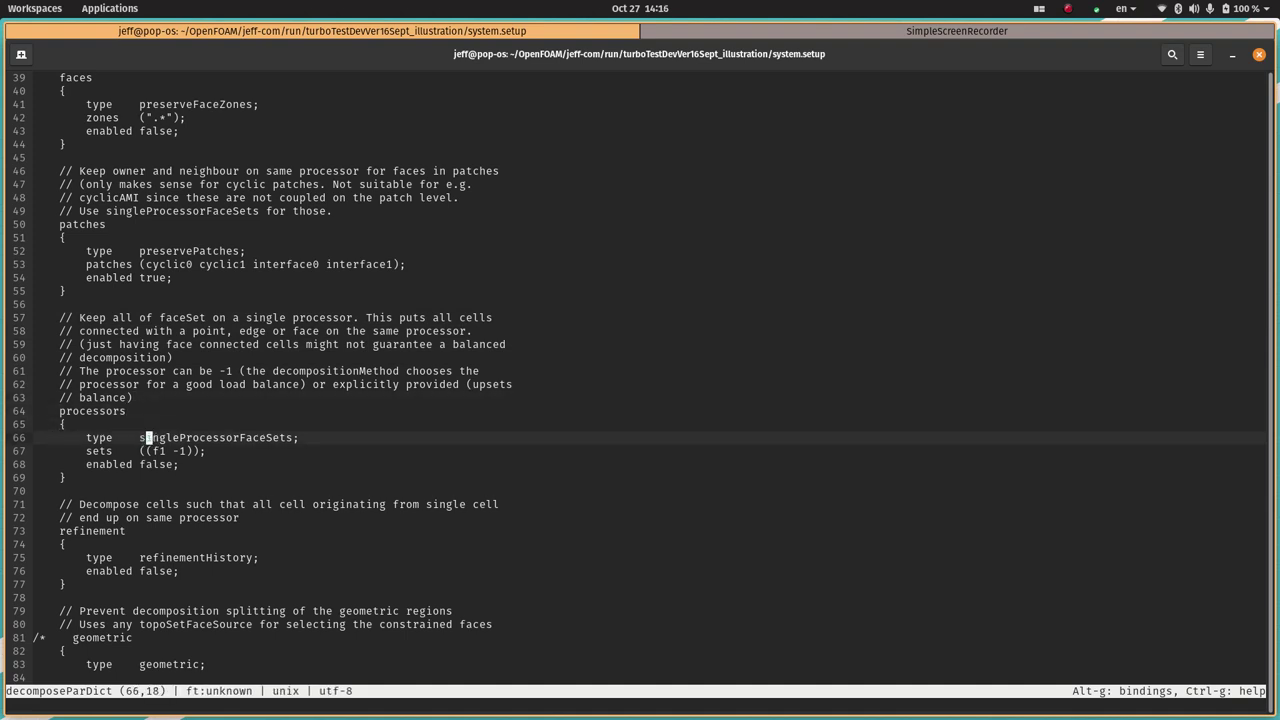
pyautogui.press('Right')
pyautogui.press('Up')
pyautogui.press('Up')
pyautogui.press('Up')
pyautogui.press('Up')
pyautogui.press('Up')
pyautogui.press('Up')
pyautogui.press('Up')
pyautogui.press('Up')
pyautogui.press('Up')
pyautogui.press('Up')
pyautogui.press('Up')
pyautogui.press('Up')
pyautogui.press('Up')
pyautogui.press('Up')
pyautogui.press('Up')
pyautogui.press('Down')
pyautogui.press('Down')
pyautogui.press('Down')
pyautogui.press('Down')
pyautogui.press('Down')
pyautogui.press('Down')
pyautogui.press('Down')
pyautogui.press('Down')
pyautogui.press('Down')
pyautogui.press('Down')
pyautogui.press('Down')
pyautogui.press('Down')
pyautogui.press('Down')
pyautogui.press('Down')
pyautogui.press('Down')
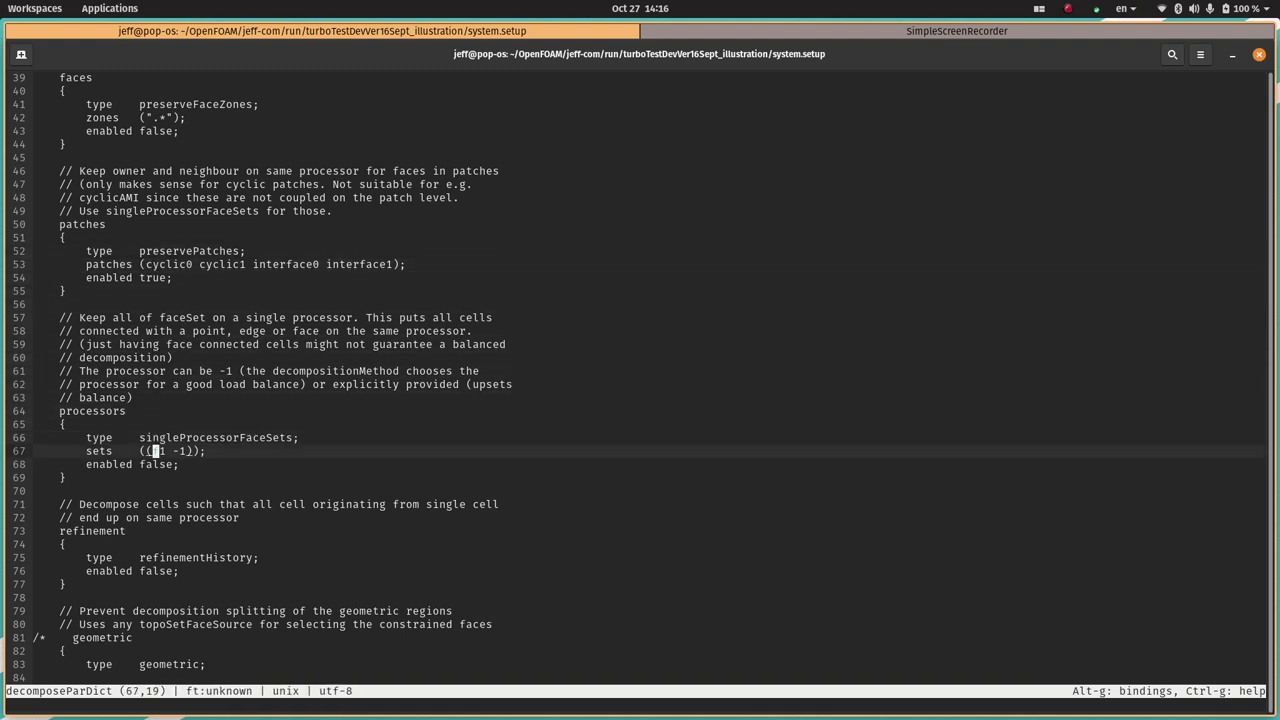
pyautogui.press('Right')
pyautogui.press('Right')
pyautogui.press('Right')
pyautogui.press('Right')
pyautogui.press('Down')
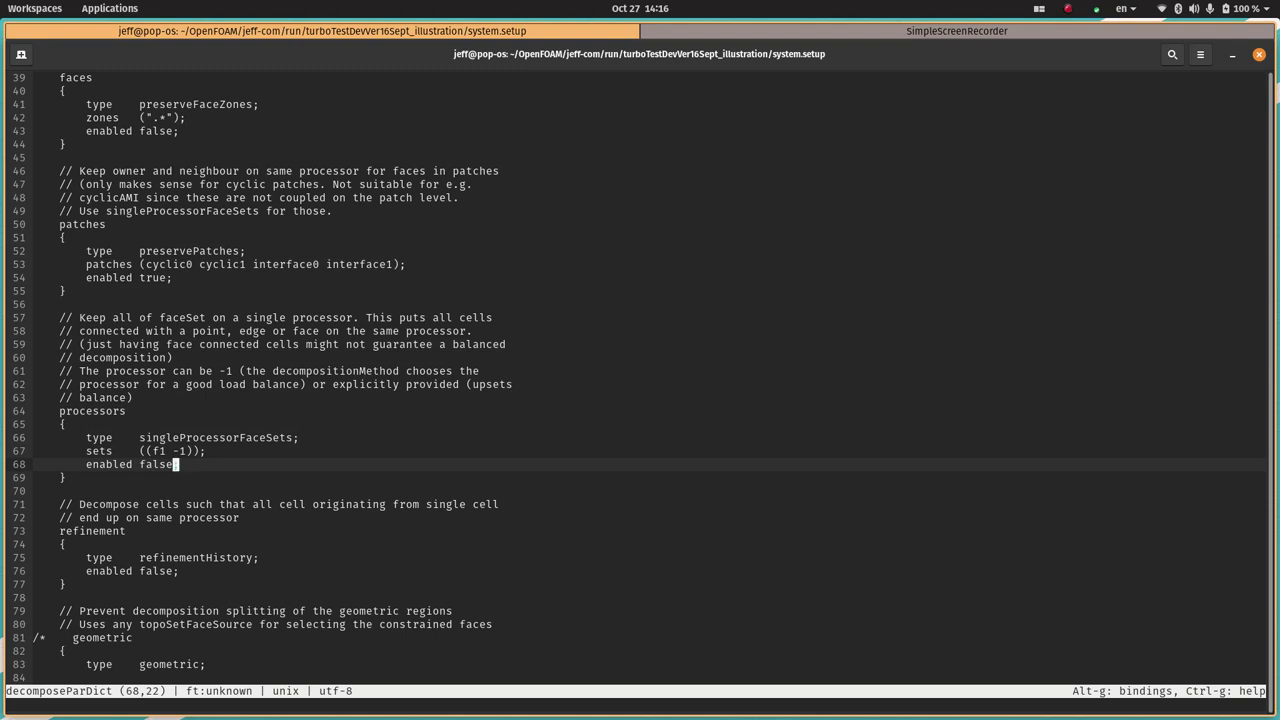
pyautogui.hotkey('ctrl', 'q')
# Return to the case folder and glance over runstepsx.sh's topoSet and decomposePar lines
pyautogui.write('cd ..')
pyautogui.press('Return')
pyautogui.write('m runstepsx.sh')
pyautogui.press('Return')
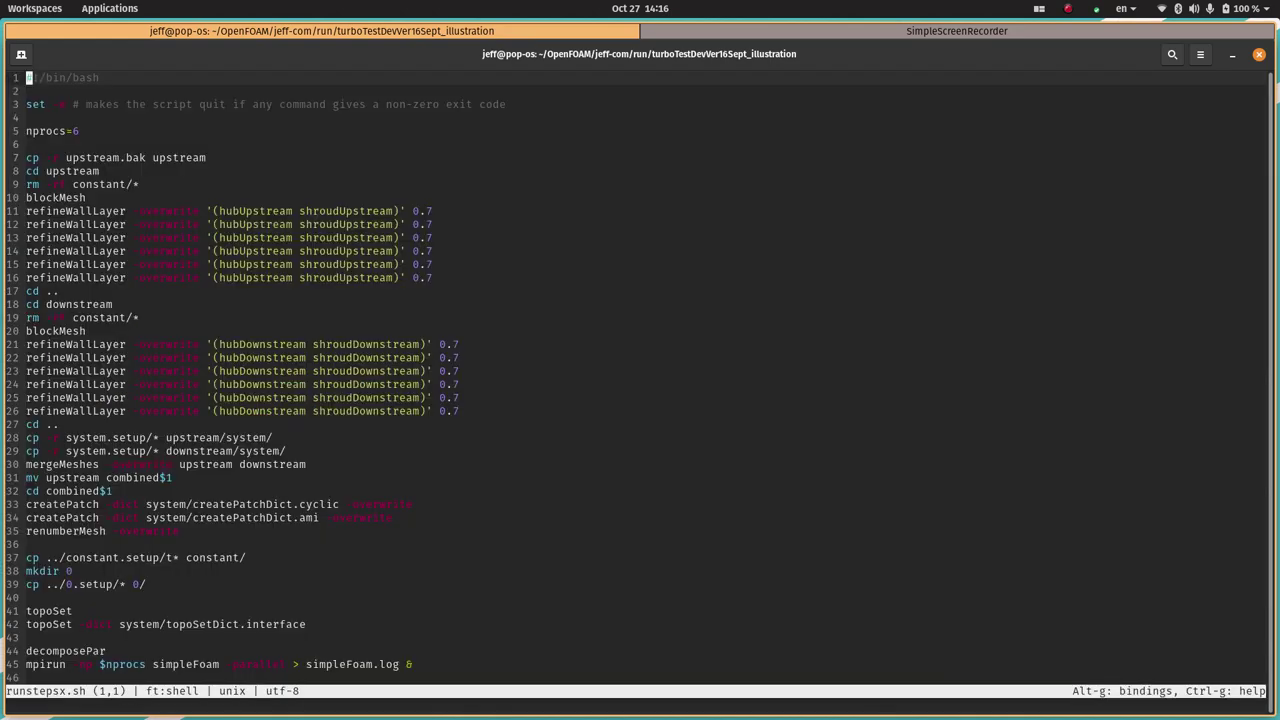
pyautogui.press('Down')
pyautogui.press('Down')
pyautogui.press('Down')
pyautogui.press('Down')
pyautogui.press('Down')
pyautogui.press('Down')
pyautogui.press('Down')
pyautogui.press('Down')
pyautogui.press('Down')
pyautogui.press('Down')
pyautogui.press('Down')
pyautogui.press('Down')
pyautogui.press('Down')
pyautogui.press('Down')
pyautogui.press('Down')
pyautogui.press('Down')
pyautogui.press('Down')
pyautogui.press('Down')
pyautogui.press('Down')
pyautogui.press('Down')
pyautogui.press('Down')
pyautogui.press('Down')
pyautogui.press('Down')
pyautogui.press('Down')
pyautogui.press('Down')
pyautogui.press('Down')
pyautogui.press('Down')
pyautogui.press('Down')
pyautogui.press('Down')
pyautogui.press('Down')
pyautogui.press('Down')
pyautogui.press('Down')
pyautogui.press('Down')
pyautogui.press('Down')
pyautogui.press('Up')
pyautogui.hotkey('ctrl', 'q')
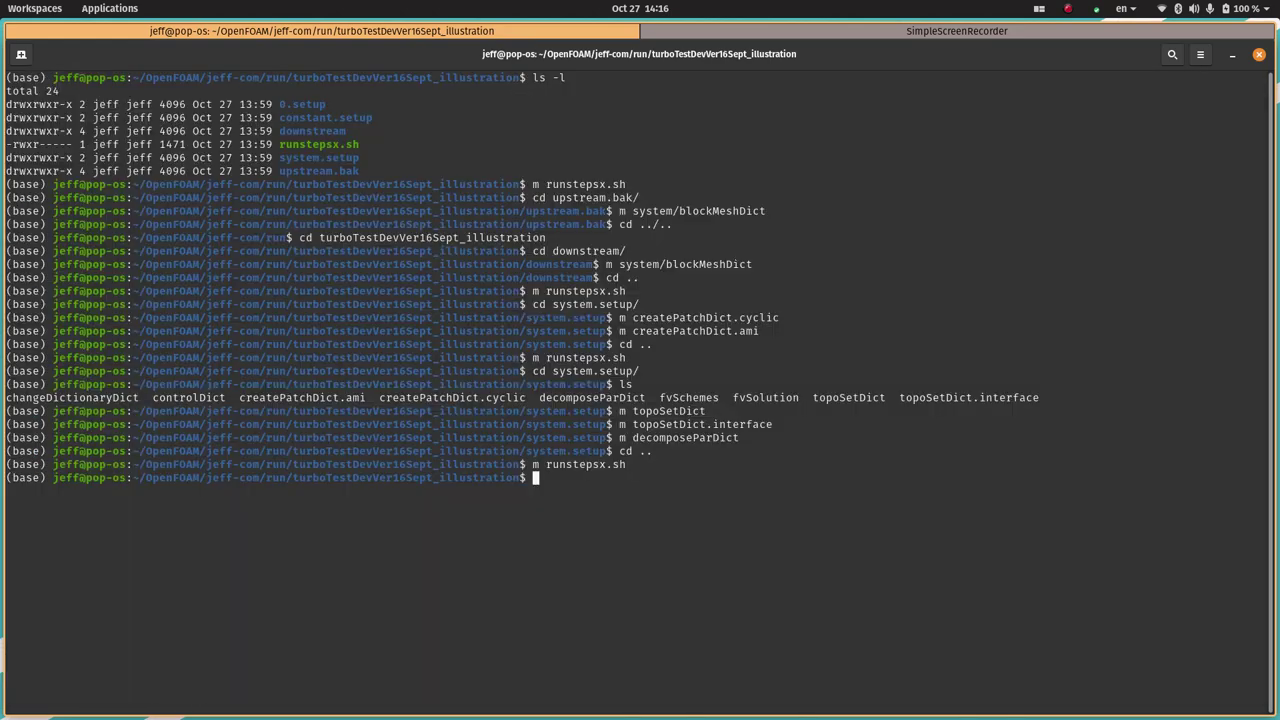
# Enter 0.setup, list the initial field files and open the U file
pyautogui.write('cd 0.s')
pyautogui.press('Tab')
pyautogui.press('Return')
pyautogui.write('ls')
pyautogui.press('Return')
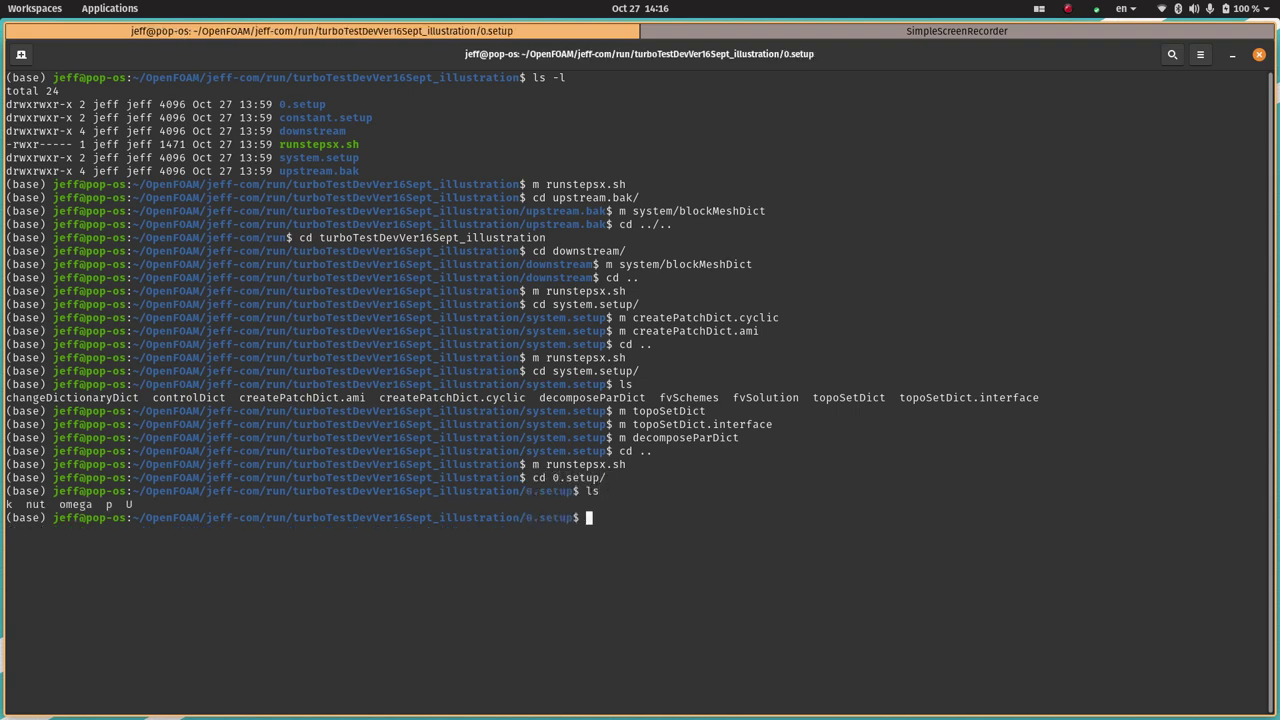
pyautogui.write('m U')
pyautogui.press('Return')
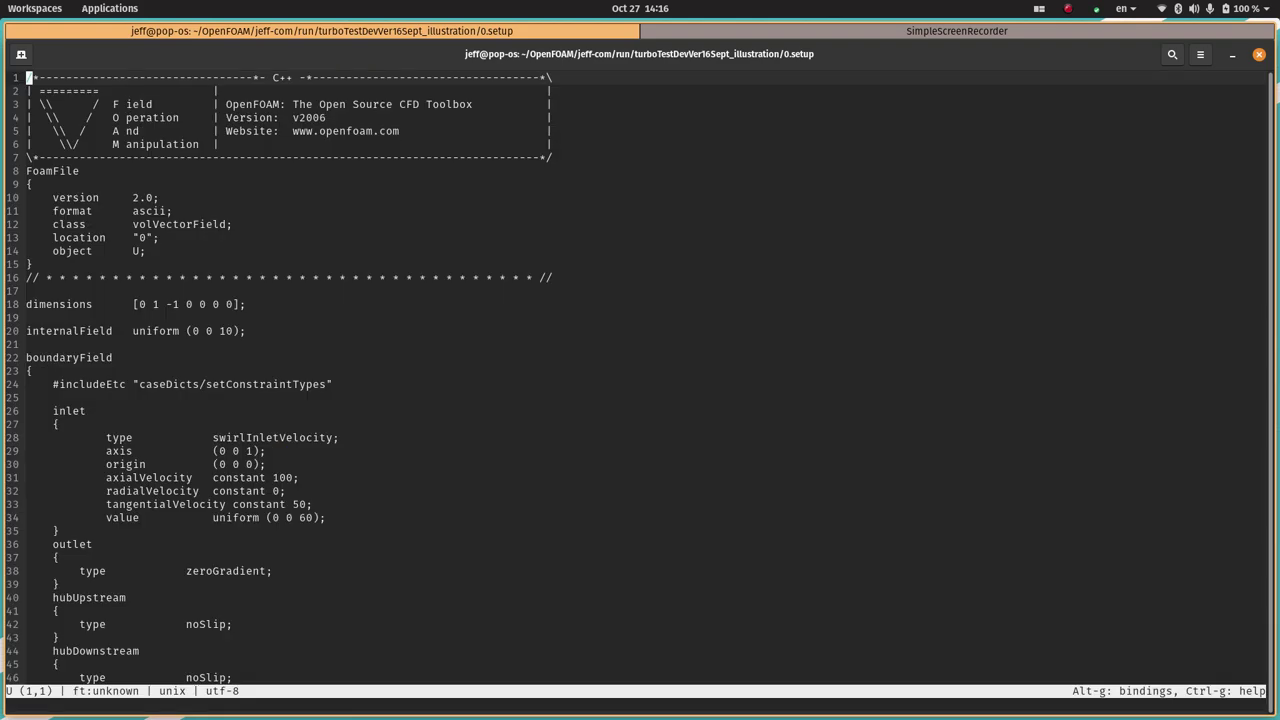
# Change internalField from uniform (0 0 10) to uniform (0 0 60)
pyautogui.press('Down')
pyautogui.press('Down')
pyautogui.press('Down')
pyautogui.press('Down')
pyautogui.press('Down')
pyautogui.press('Down')
pyautogui.press('Down')
pyautogui.press('Down')
pyautogui.press('Down')
pyautogui.press('Down')
pyautogui.press('Down')
pyautogui.press('Down')
pyautogui.press('Down')
pyautogui.press('Down')
pyautogui.press('Down')
pyautogui.press('Down')
pyautogui.press('Down')
pyautogui.press('Down')
pyautogui.press('Down')
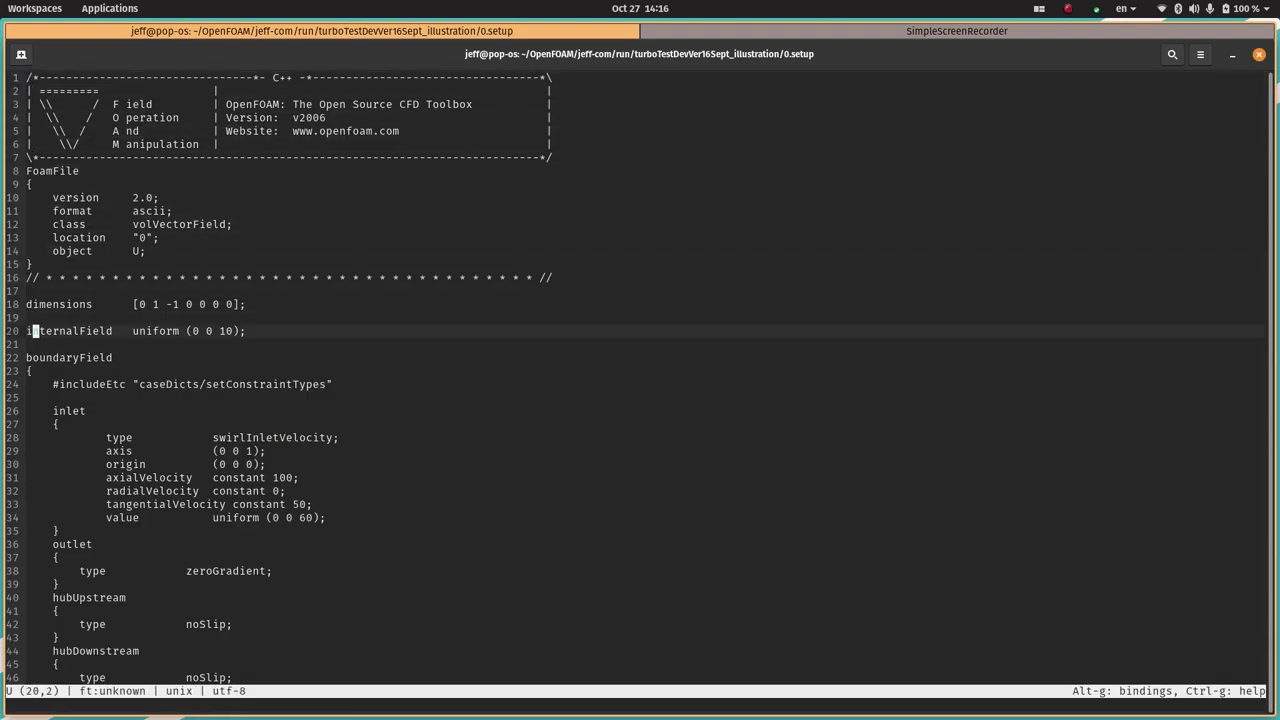
pyautogui.press('Right')
pyautogui.press('Right')
pyautogui.press('Right')
pyautogui.press('Right')
pyautogui.press('Right')
pyautogui.press('Right')
pyautogui.press('Right')
pyautogui.press('Right')
pyautogui.press('Right')
pyautogui.press('Right')
pyautogui.press('Right')
pyautogui.press('Right')
pyautogui.press('Right')
pyautogui.press('Right')
pyautogui.press('Right')
pyautogui.press('Right')
pyautogui.press('Right')
pyautogui.press('Right')
pyautogui.press('Right')
pyautogui.press('Right')
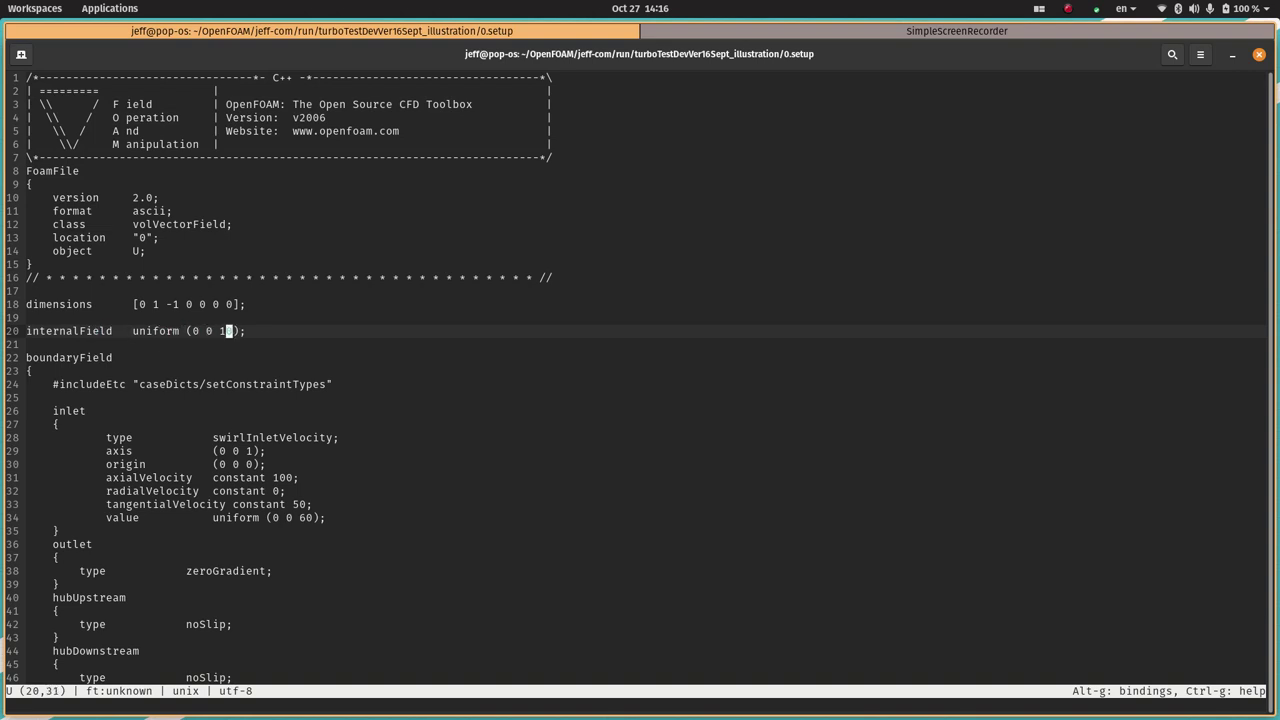
pyautogui.press('BackSpace')
pyautogui.write('6')
# Review the swirlInletVelocity inlet settings: axial 100, radial, and tangential 50
pyautogui.press('Down')
pyautogui.press('Down')
pyautogui.press('Down')
pyautogui.press('Down')
pyautogui.press('Down')
pyautogui.press('Down')
pyautogui.press('Down')
pyautogui.press('Down')
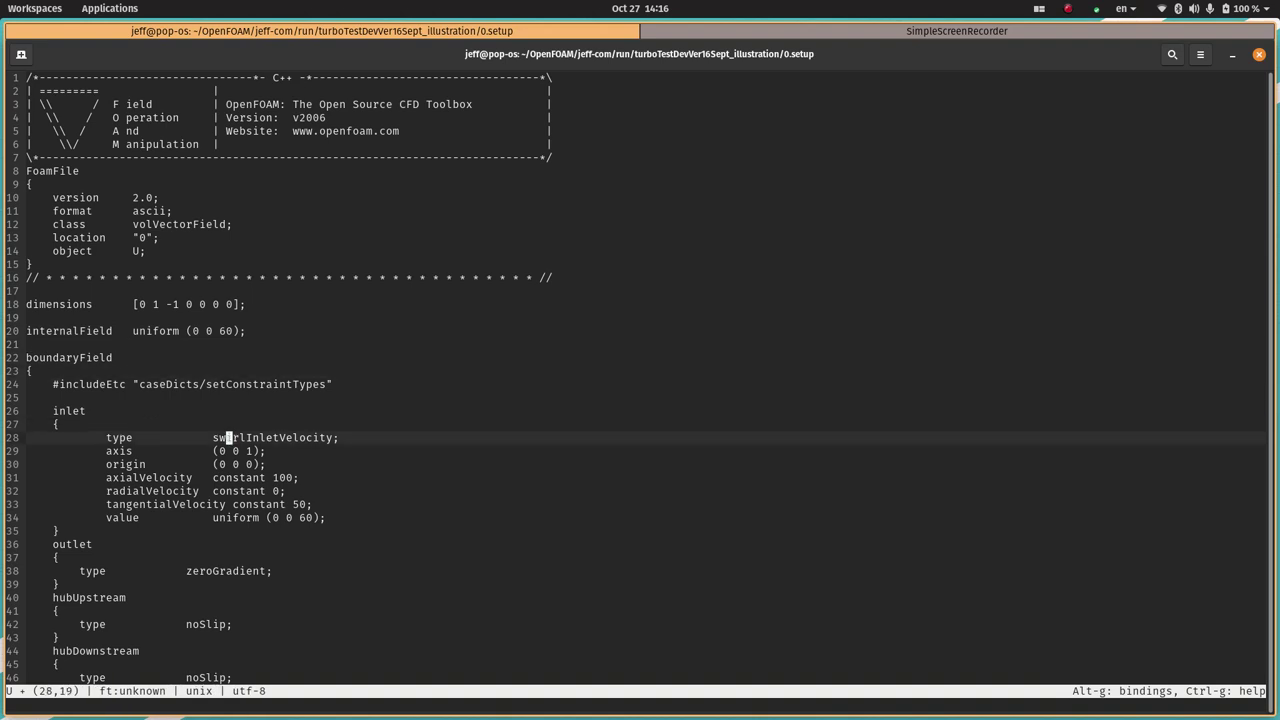
pyautogui.press('Down')
pyautogui.press('Down')
pyautogui.press('Down')
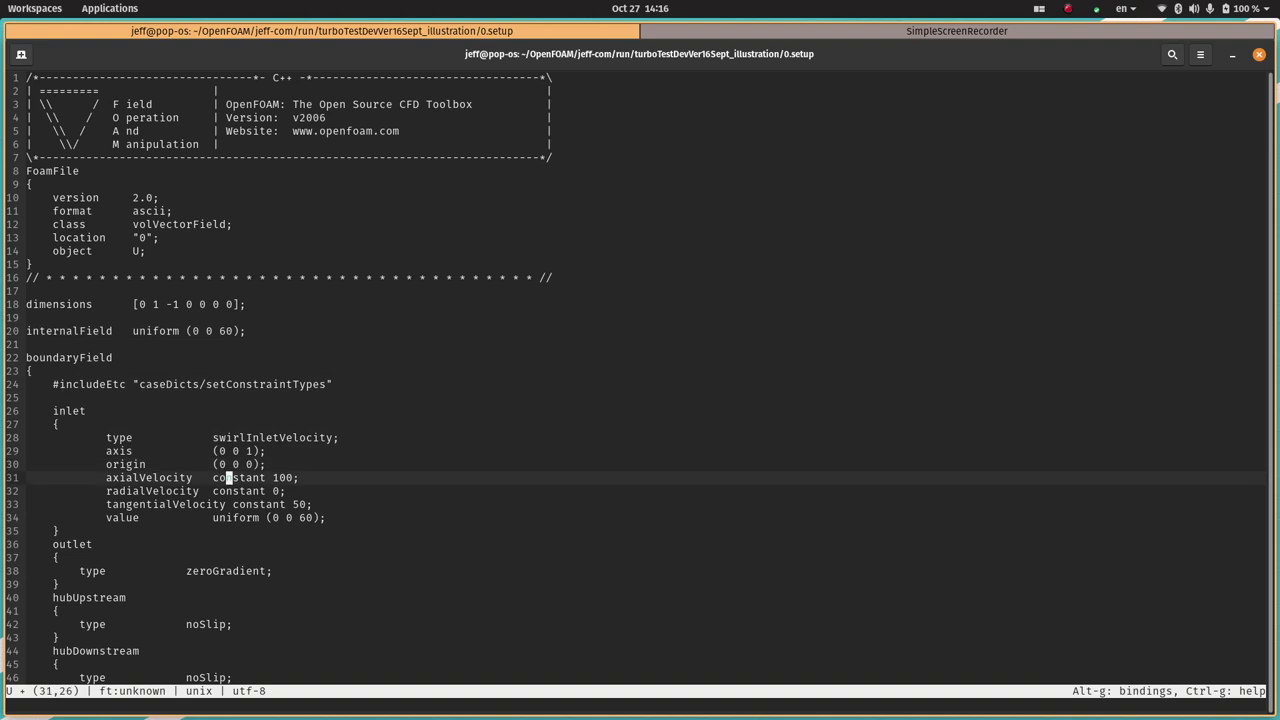
pyautogui.press('Down')
pyautogui.press('Down')
pyautogui.hotkey('ctrl', 'Right')
pyautogui.hotkey('ctrl', 'Right')
pyautogui.press('Down')
pyautogui.hotkey('ctrl', 'Left')
pyautogui.hotkey('ctrl', 'Left')
pyautogui.hotkey('ctrl', 'Left')
pyautogui.hotkey('ctrl', 'Left')
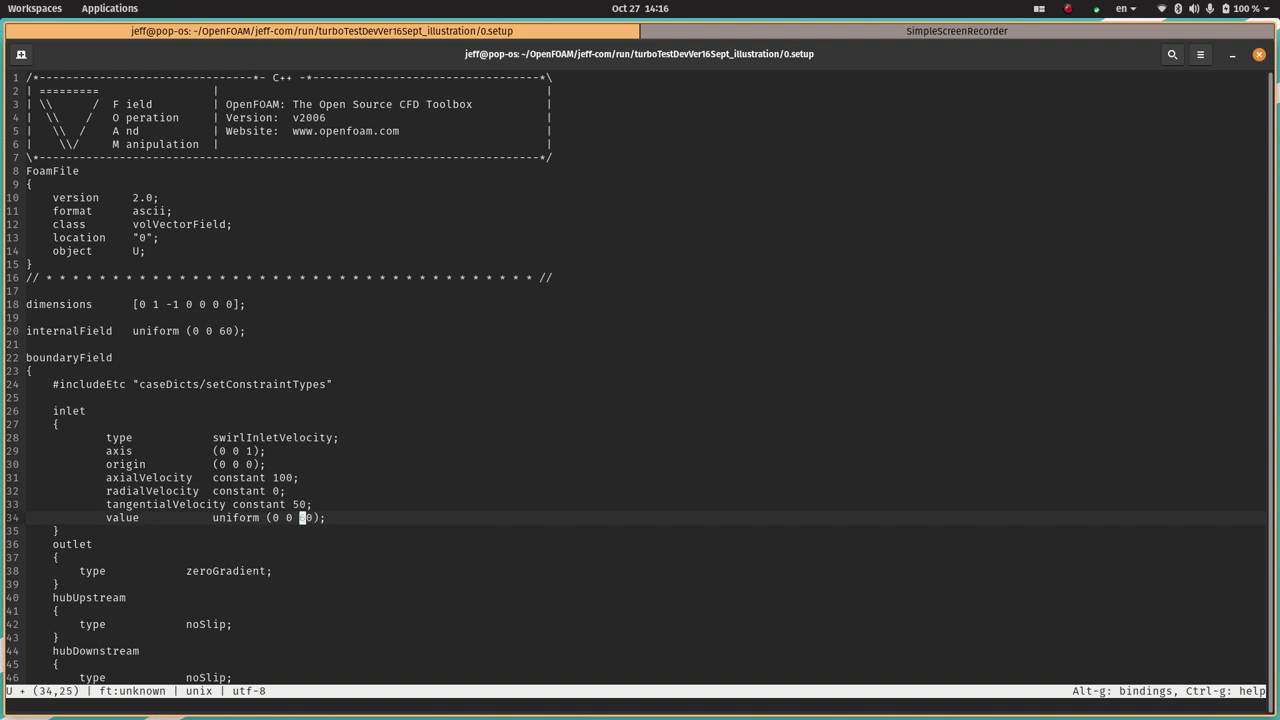
pyautogui.press('Up')
pyautogui.press('Up')
pyautogui.press('Up')
pyautogui.press('Up')
pyautogui.press('Up')
pyautogui.press('Up')
pyautogui.press('Up')
pyautogui.press('Up')
pyautogui.press('Up')
pyautogui.press('Up')
pyautogui.press('Up')
pyautogui.press('Up')
pyautogui.press('Up')
pyautogui.press('Up')
pyautogui.press('Up')
pyautogui.press('Up')
pyautogui.press('End')
pyautogui.press('Down')
pyautogui.press('Down')
# Check the outlet, hubUpstream and wall boundary entries in U
pyautogui.press('Down')
pyautogui.press('Down')
pyautogui.press('Down')
pyautogui.press('Down')
pyautogui.press('Down')
pyautogui.press('Down')
pyautogui.press('Down')
pyautogui.press('Down')
pyautogui.press('Down')
pyautogui.press('Down')
pyautogui.press('Down')
pyautogui.press('Down')
pyautogui.press('Down')
pyautogui.press('Down')
pyautogui.press('Down')
pyautogui.press('Down')
pyautogui.press('Down')
pyautogui.press('Down')
pyautogui.press('Down')
pyautogui.press('Down')
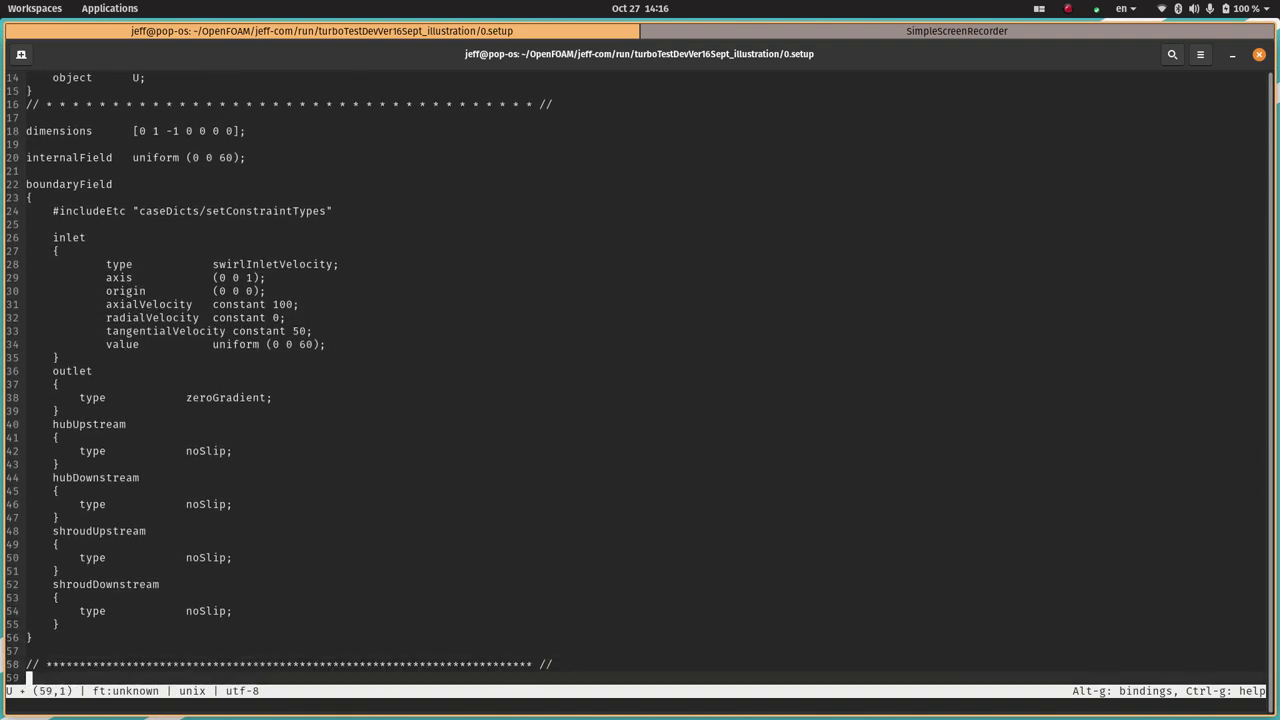
pyautogui.press('Up')
pyautogui.press('Up')
pyautogui.press('Up')
pyautogui.press('Up')
pyautogui.press('Up')
pyautogui.press('Up')
pyautogui.press('Up')
pyautogui.press('Up')
pyautogui.press('Up')
pyautogui.press('Up')
pyautogui.press('Up')
pyautogui.press('Up')
pyautogui.press('Up')
pyautogui.press('Up')
pyautogui.press('Up')
pyautogui.press('Up')
pyautogui.press('Up')
pyautogui.press('Up')
pyautogui.press('Up')
pyautogui.press('Up')
pyautogui.press('Down')
pyautogui.press('Down')
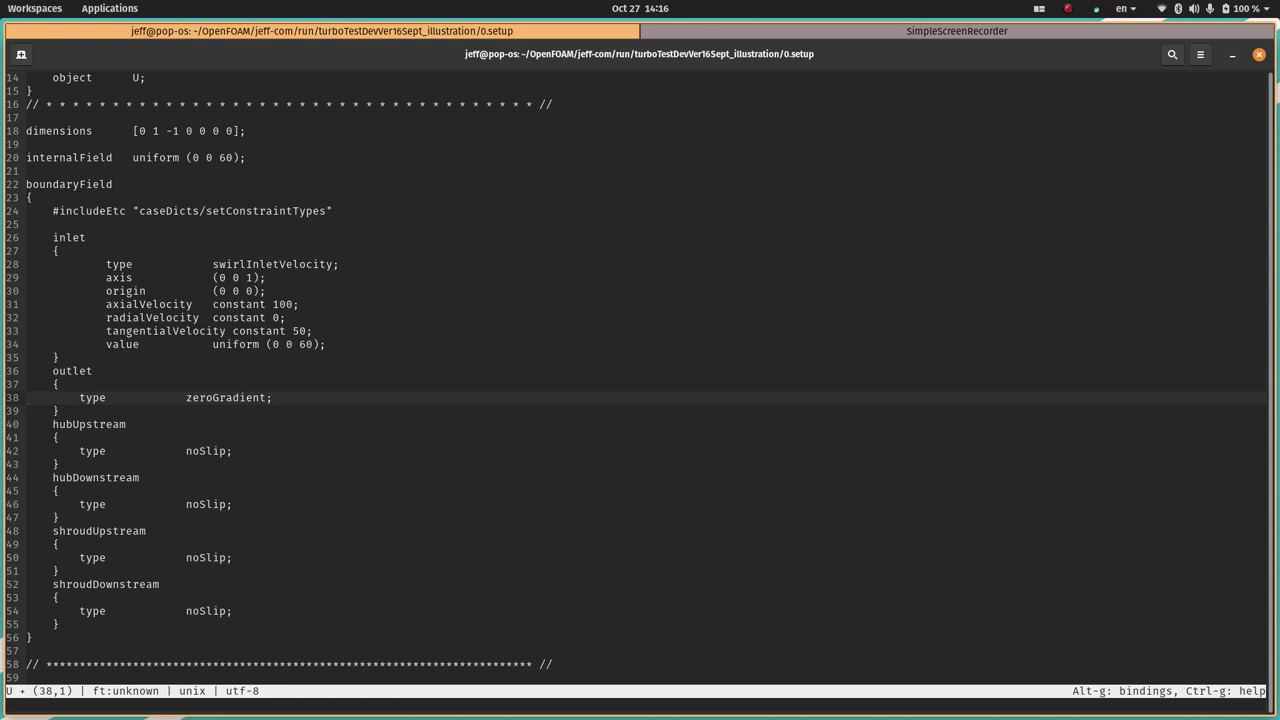
pyautogui.press('Down')
pyautogui.press('Down')
pyautogui.press('Up')
pyautogui.press('Up')
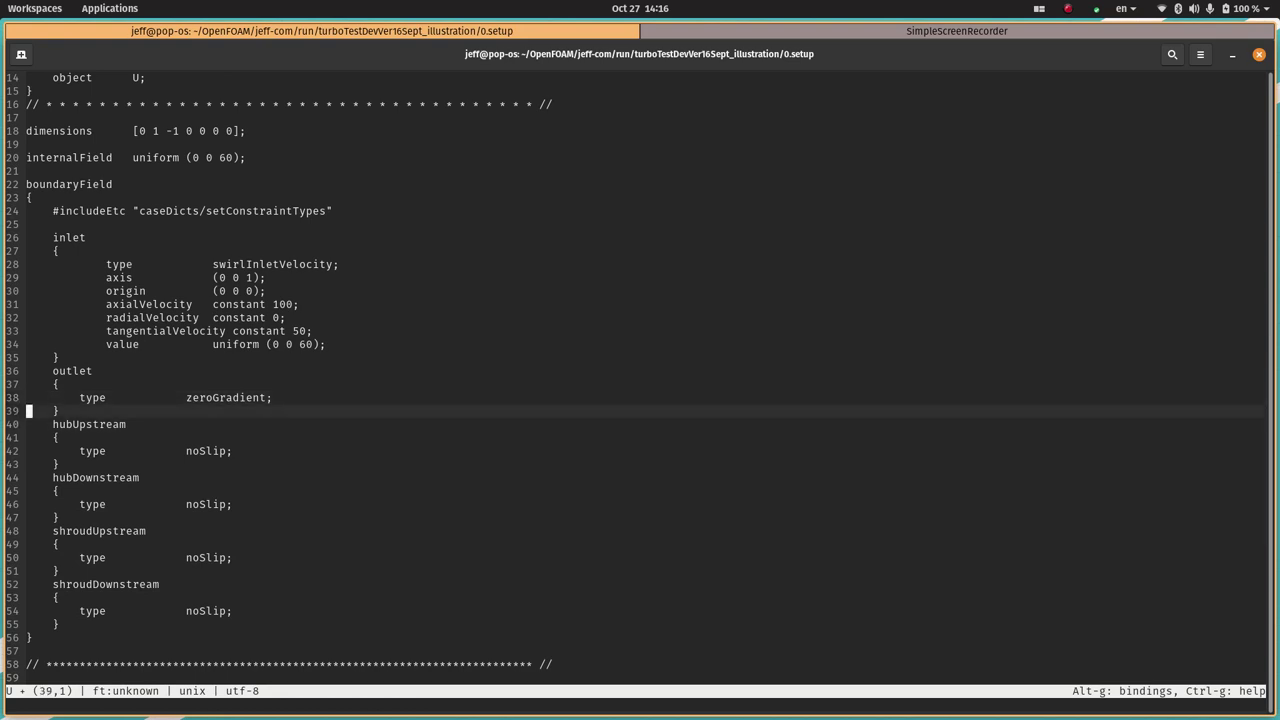
pyautogui.press('Down')
pyautogui.press('Down')
pyautogui.press('Down')
pyautogui.press('Down')
pyautogui.press('Down')
pyautogui.press('Down')
pyautogui.press('Down')
pyautogui.press('Down')
pyautogui.press('Down')
pyautogui.press('Down')
pyautogui.press('Down')
pyautogui.press('Down')
pyautogui.press('Down')
pyautogui.press('Down')
pyautogui.press('Down')
pyautogui.press('Down')
pyautogui.press('Down')
pyautogui.press('Down')
pyautogui.press('Down')
pyautogui.press('Down')
pyautogui.press('Up')
pyautogui.press('Up')
pyautogui.press('Up')
pyautogui.press('Up')
pyautogui.press('Up')
pyautogui.press('Up')
pyautogui.press('Up')
pyautogui.press('Up')
pyautogui.press('Up')
pyautogui.press('Up')
pyautogui.press('Up')
pyautogui.press('Up')
pyautogui.press('Up')
pyautogui.press('Up')
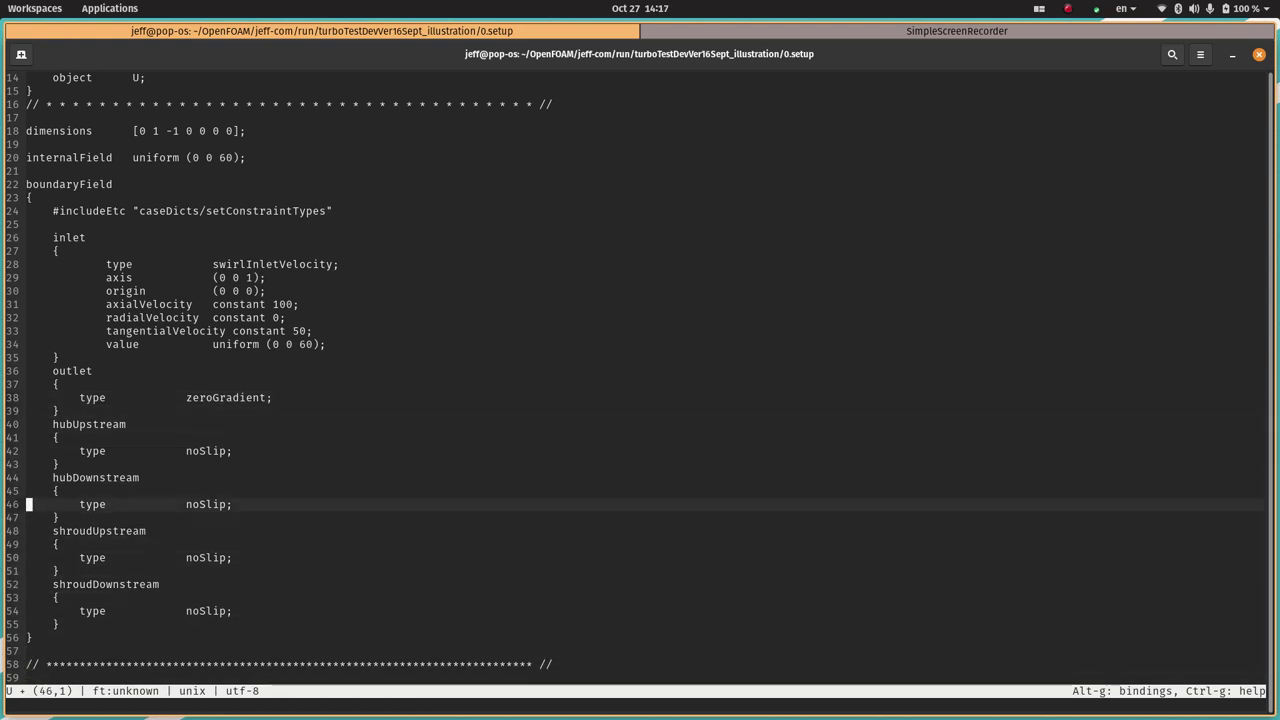
pyautogui.press('Up')
pyautogui.press('Up')
pyautogui.press('Up')
pyautogui.press('Up')
pyautogui.press('Up')
pyautogui.press('Up')
pyautogui.press('Up')
pyautogui.press('Down')
pyautogui.press('Down')
pyautogui.press('Down')
pyautogui.press('Down')
pyautogui.press('Down')
pyautogui.press('Down')
pyautogui.press('Down')
pyautogui.press('Down')
pyautogui.press('Down')
pyautogui.press('Down')
pyautogui.press('Down')
pyautogui.press('Down')
pyautogui.press('Down')
pyautogui.press('Down')
pyautogui.press('Down')
pyautogui.press('Down')
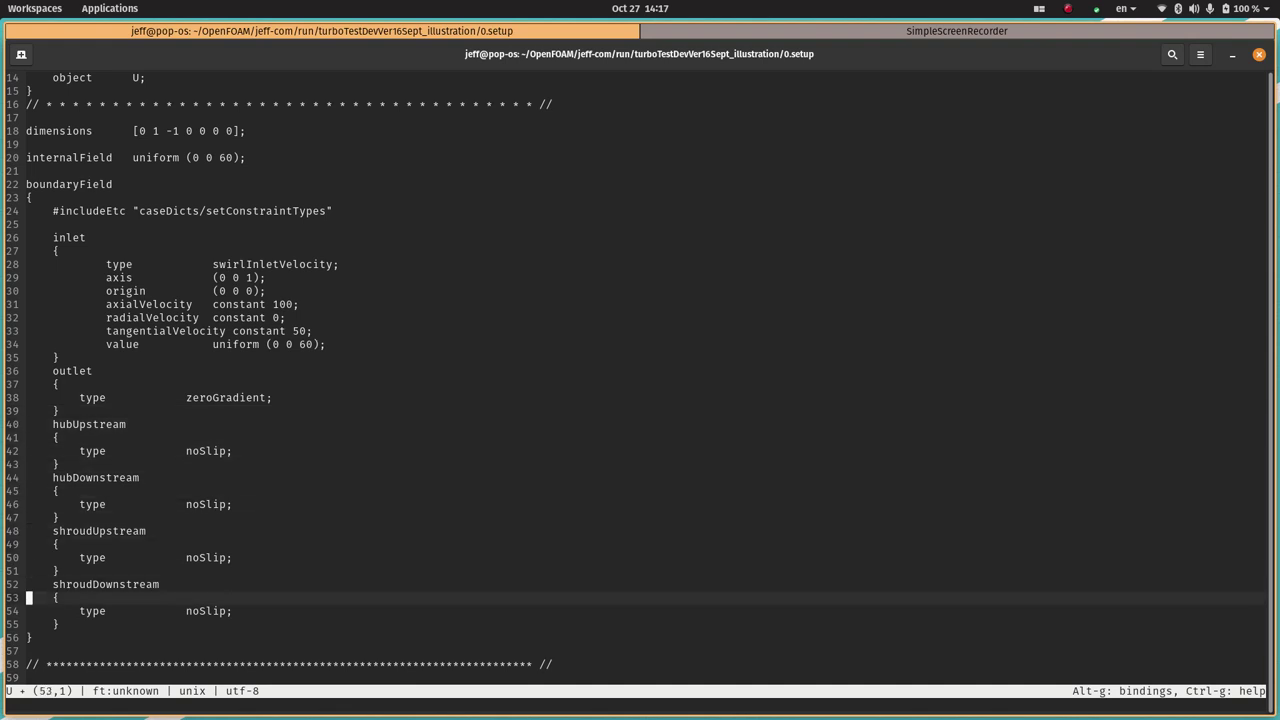
# Look over the boundaryField header and includeEtc line, then save U and quit micro
pyautogui.press('Down')
pyautogui.press('Down')
pyautogui.press('Down')
pyautogui.press('Down')
pyautogui.press('Down')
pyautogui.press('Up')
pyautogui.press('Up')
pyautogui.press('Up')
pyautogui.press('Up')
pyautogui.press('Up')
pyautogui.press('Up')
pyautogui.press('Up')
pyautogui.press('Up')
pyautogui.press('Up')
pyautogui.press('Up')
pyautogui.press('Up')
pyautogui.press('Up')
pyautogui.press('Up')
pyautogui.press('Up')
pyautogui.press('Up')
pyautogui.press('Up')
pyautogui.press('Up')
pyautogui.press('Up')
pyautogui.press('Up')
pyautogui.press('Up')
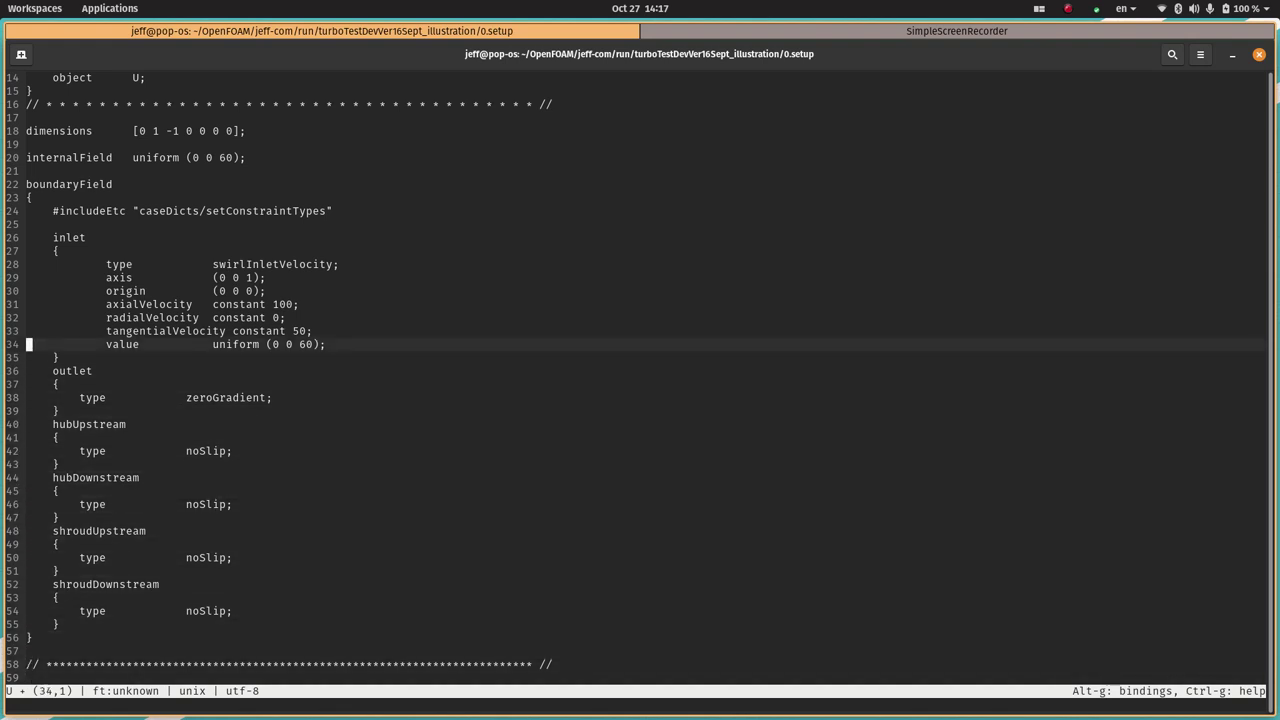
pyautogui.press('Up')
pyautogui.press('Up')
pyautogui.press('Up')
pyautogui.press('Up')
pyautogui.press('Up')
pyautogui.press('Up')
pyautogui.press('Up')
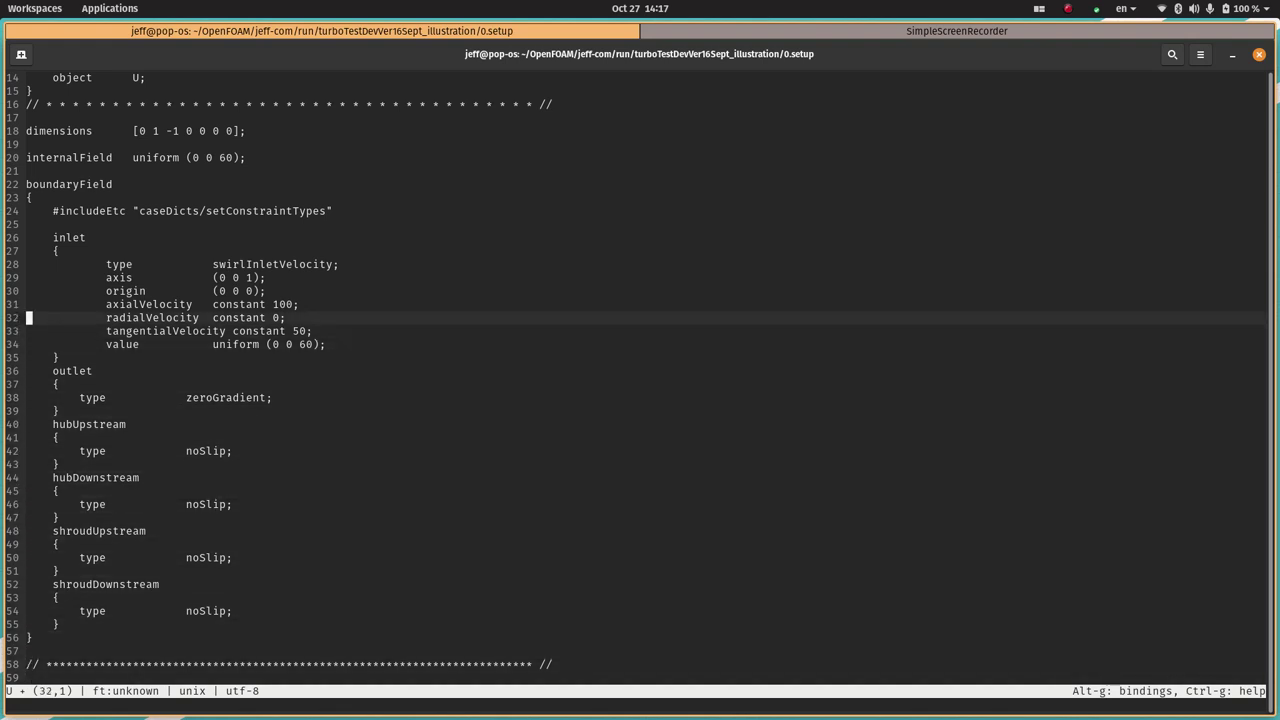
pyautogui.press('Up')
pyautogui.press('Up')
pyautogui.press('Up')
pyautogui.press('Down')
pyautogui.press('Up')
pyautogui.hotkey('shift', 'Right')
pyautogui.hotkey('shift', 'Right')
pyautogui.hotkey('shift', 'Right')
pyautogui.hotkey('shift', 'Right')
pyautogui.hotkey('shift', 'Right')
pyautogui.hotkey('shift', 'Right')
pyautogui.hotkey('shift', 'Right')
pyautogui.hotkey('shift', 'Right')
pyautogui.hotkey('shift', 'Right')
pyautogui.hotkey('shift', 'Right')
pyautogui.hotkey('shift', 'Right')
pyautogui.hotkey('shift', 'Right')
pyautogui.hotkey('shift', 'Right')
pyautogui.hotkey('shift', 'Right')
pyautogui.hotkey('shift', 'Right')
pyautogui.hotkey('shift', 'Right')
pyautogui.hotkey('shift', 'Right')
pyautogui.hotkey('shift', 'Right')
pyautogui.hotkey('shift', 'Right')
pyautogui.hotkey('shift', 'Right')
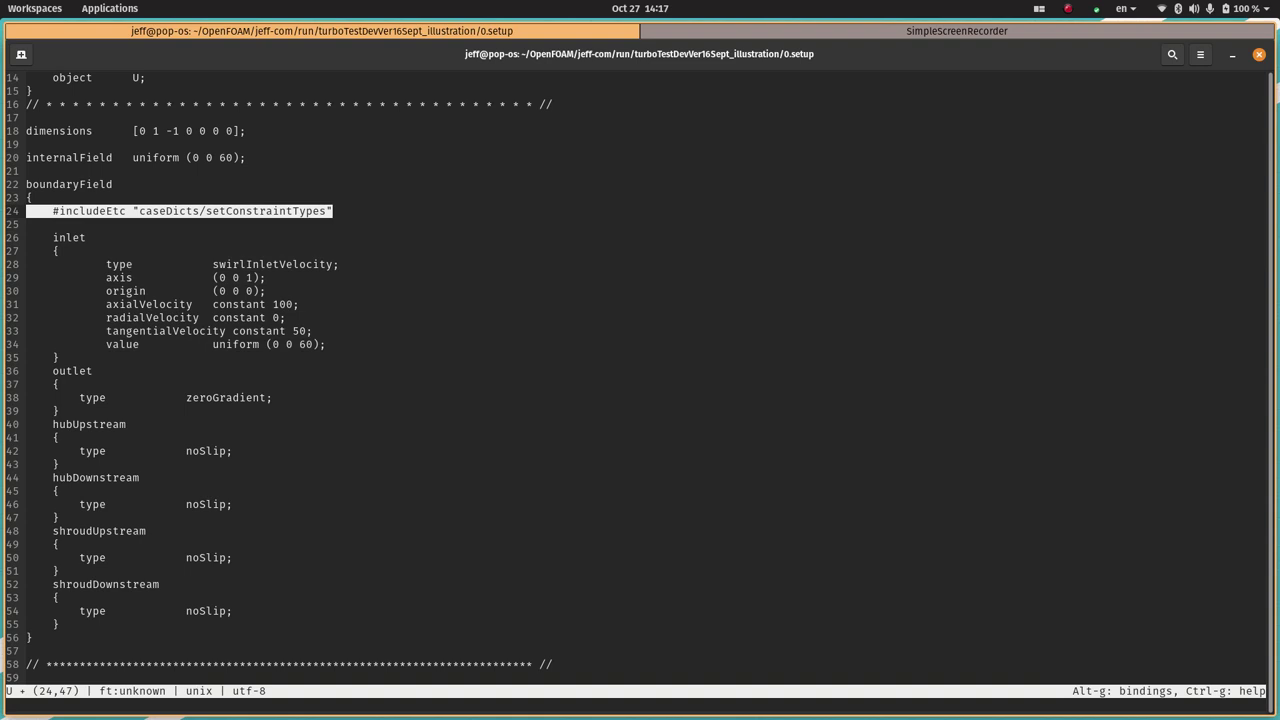
pyautogui.press('Down')
pyautogui.hotkey('ctrl', 's')
pyautogui.hotkey('ctrl', 'q')
pyautogui.write('m ')
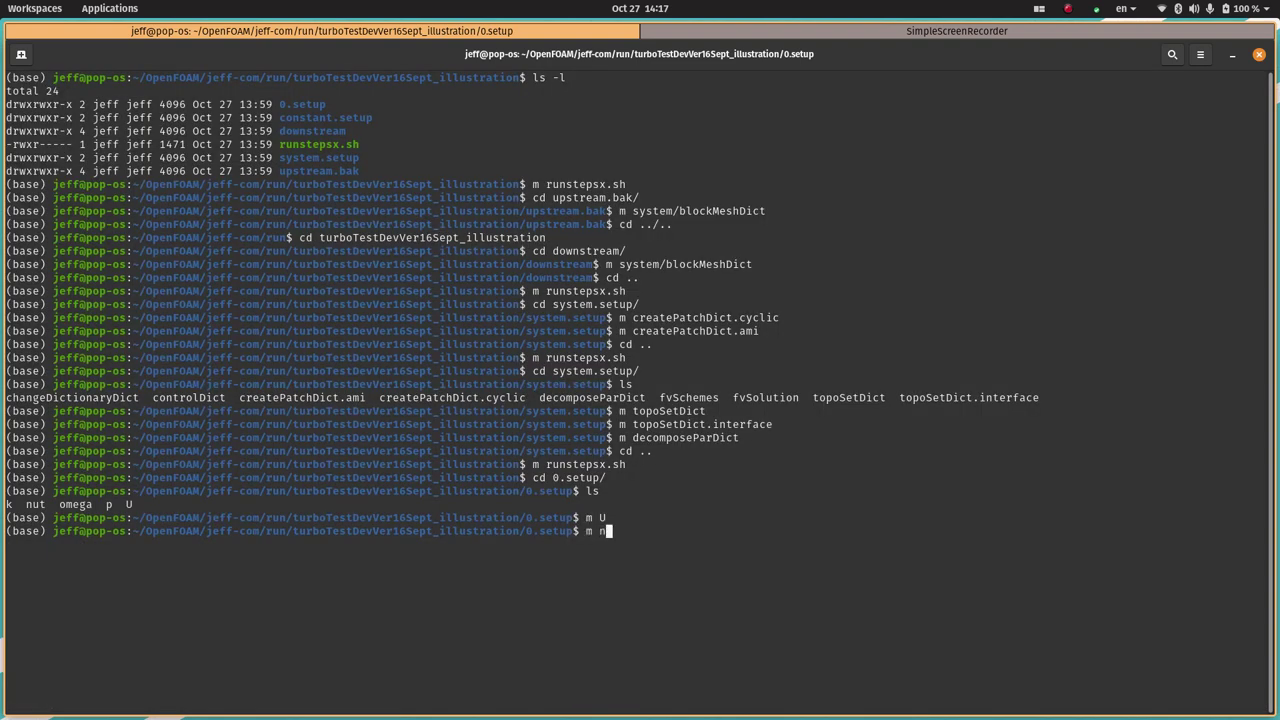
pyautogui.write('k')
pyautogui.press('Return')
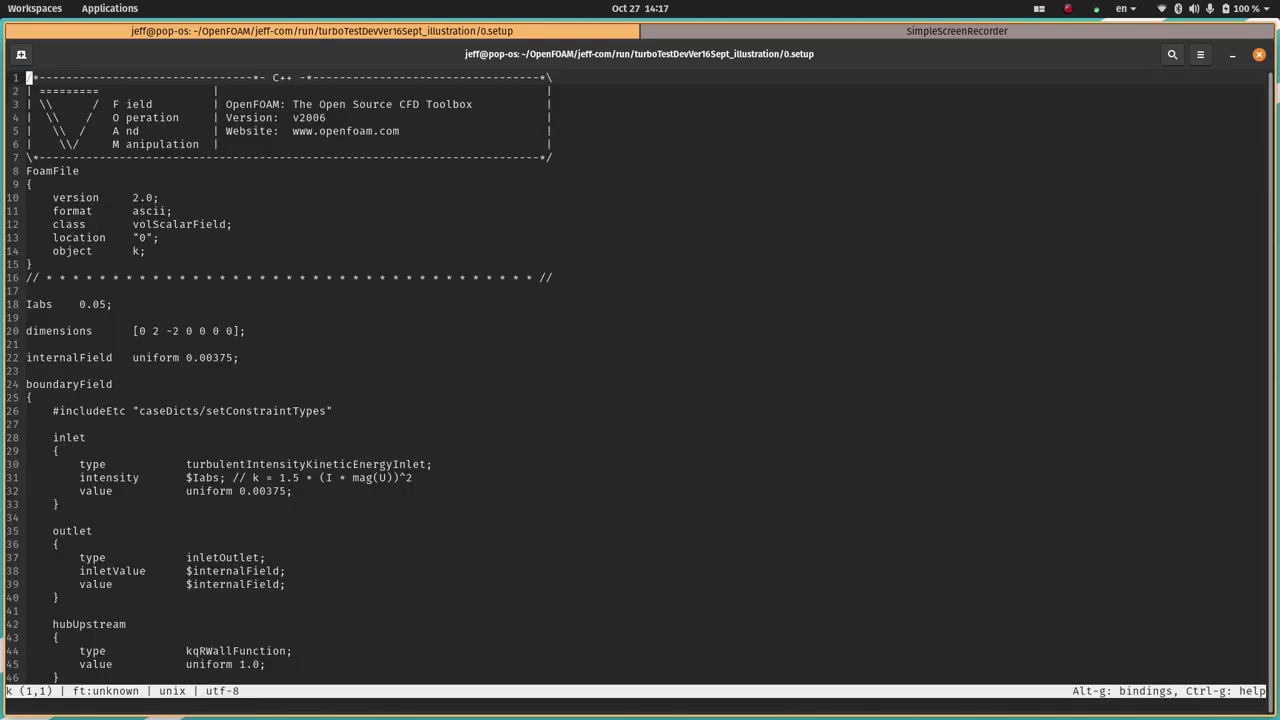
pyautogui.press('Down')
pyautogui.press('Down')
pyautogui.press('Down')
pyautogui.press('Down')
pyautogui.press('Down')
pyautogui.press('Down')
pyautogui.press('Down')
pyautogui.press('Down')
pyautogui.press('Down')
pyautogui.press('Down')
pyautogui.press('Down')
pyautogui.press('Down')
pyautogui.press('Down')
pyautogui.press('Down')
pyautogui.press('Down')
pyautogui.press('Down')
pyautogui.press('Down')
pyautogui.press('Down')
pyautogui.press('Up')
pyautogui.press('Right')
pyautogui.press('Right')
pyautogui.press('Right')
pyautogui.press('Right')
pyautogui.press('Right')
pyautogui.press('Right')
pyautogui.press('Right')
pyautogui.press('Right')
pyautogui.press('Right')
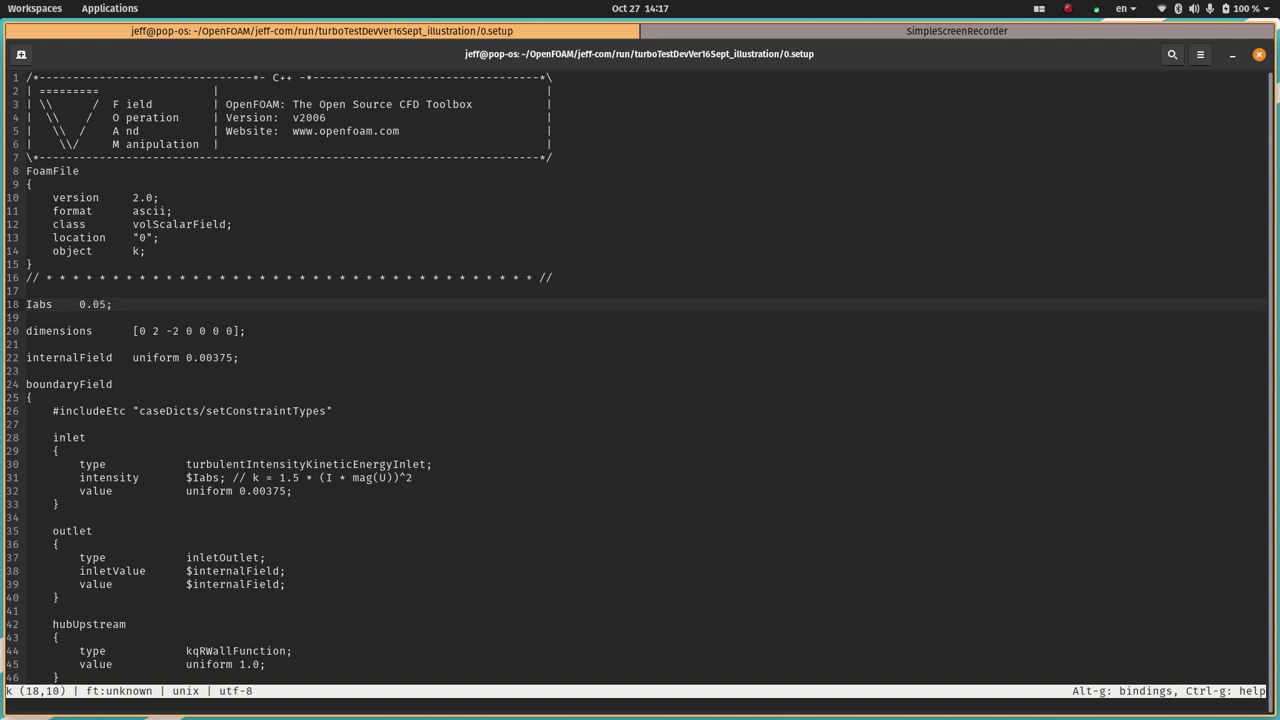
pyautogui.press('Down')
pyautogui.press('Down')
pyautogui.press('Down')
pyautogui.press('Down')
pyautogui.press('Down')
pyautogui.press('Down')
pyautogui.press('Down')
pyautogui.press('Down')
pyautogui.press('Down')
pyautogui.press('Down')
pyautogui.press('Down')
pyautogui.press('Down')
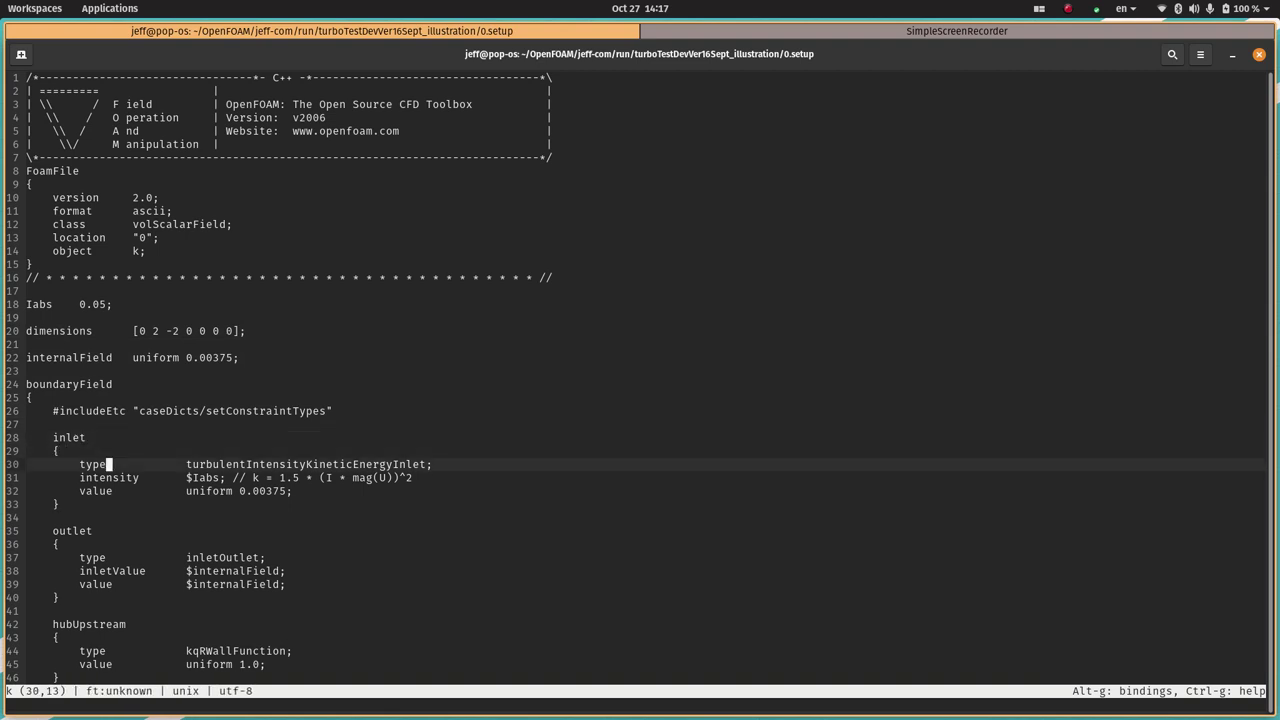
pyautogui.press('Down')
pyautogui.press('Right')
pyautogui.press('Right')
pyautogui.press('Right')
pyautogui.press('Right')
pyautogui.press('Right')
pyautogui.press('Right')
pyautogui.press('Right')
pyautogui.press('Right')
pyautogui.press('Left')
pyautogui.press('Up')
pyautogui.press('Up')
pyautogui.press('Down')
pyautogui.press('Down')
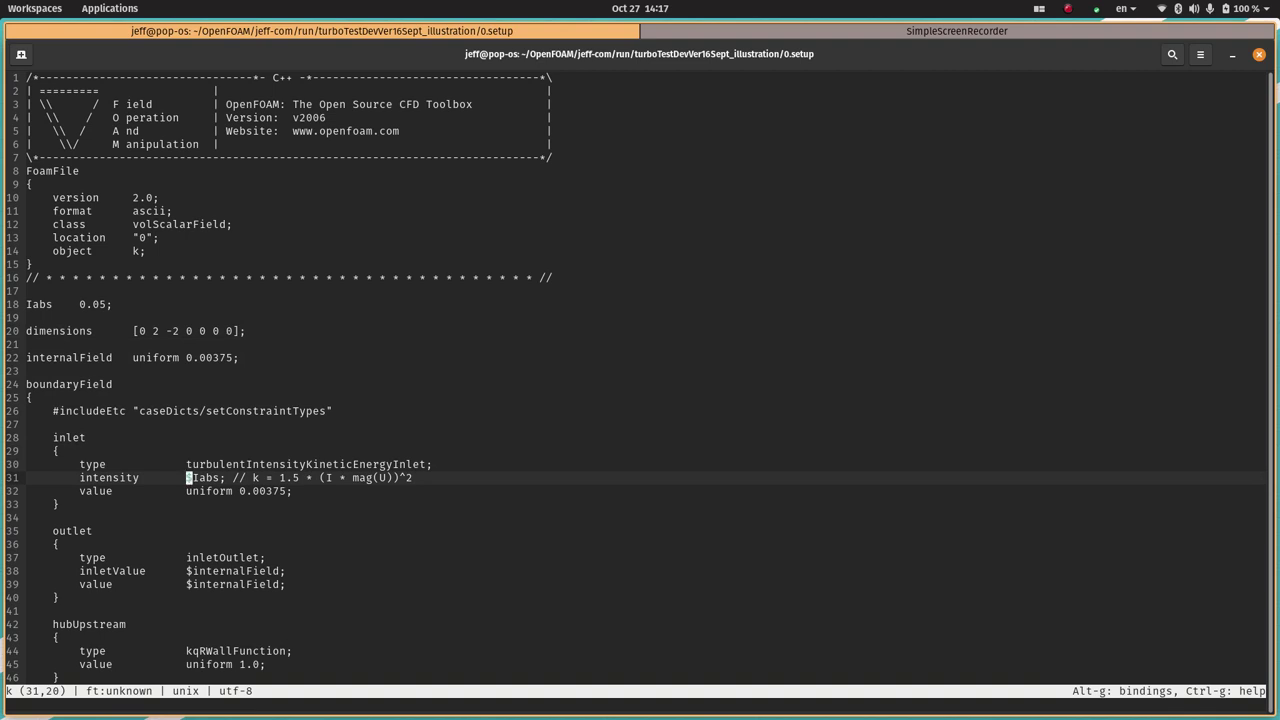
pyautogui.press('Down')
pyautogui.press('Down')
pyautogui.press('Down')
pyautogui.press('Down')
pyautogui.press('Down')
pyautogui.press('Down')
pyautogui.press('Down')
pyautogui.press('Down')
pyautogui.press('Down')
pyautogui.press('Down')
pyautogui.press('Down')
pyautogui.press('Down')
pyautogui.press('Down')
pyautogui.press('Down')
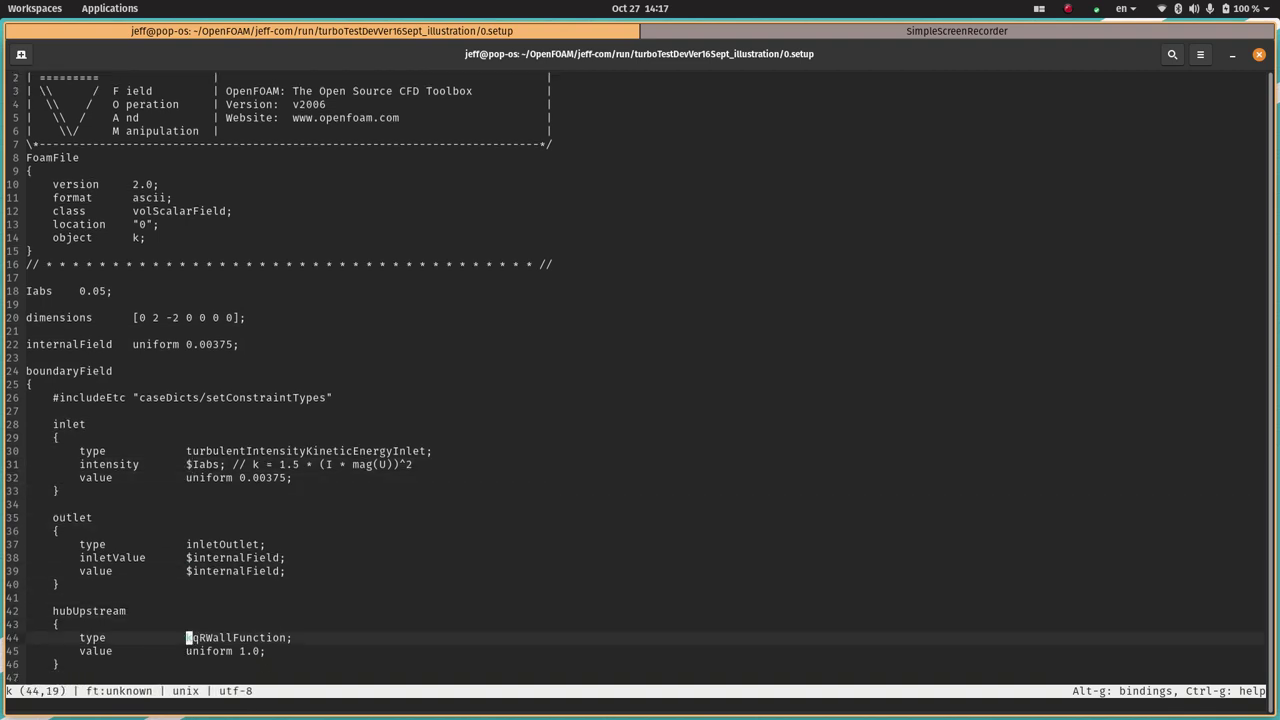
pyautogui.press('Down')
pyautogui.press('Down')
pyautogui.press('Down')
pyautogui.press('Down')
pyautogui.press('Down')
pyautogui.press('Down')
pyautogui.press('Down')
pyautogui.press('Down')
pyautogui.press('Down')
pyautogui.press('Down')
pyautogui.press('Down')
pyautogui.press('Down')
pyautogui.press('Down')
pyautogui.press('Down')
pyautogui.press('Down')
pyautogui.press('Down')
pyautogui.press('Down')
pyautogui.press('Down')
pyautogui.press('Down')
pyautogui.press('Down')
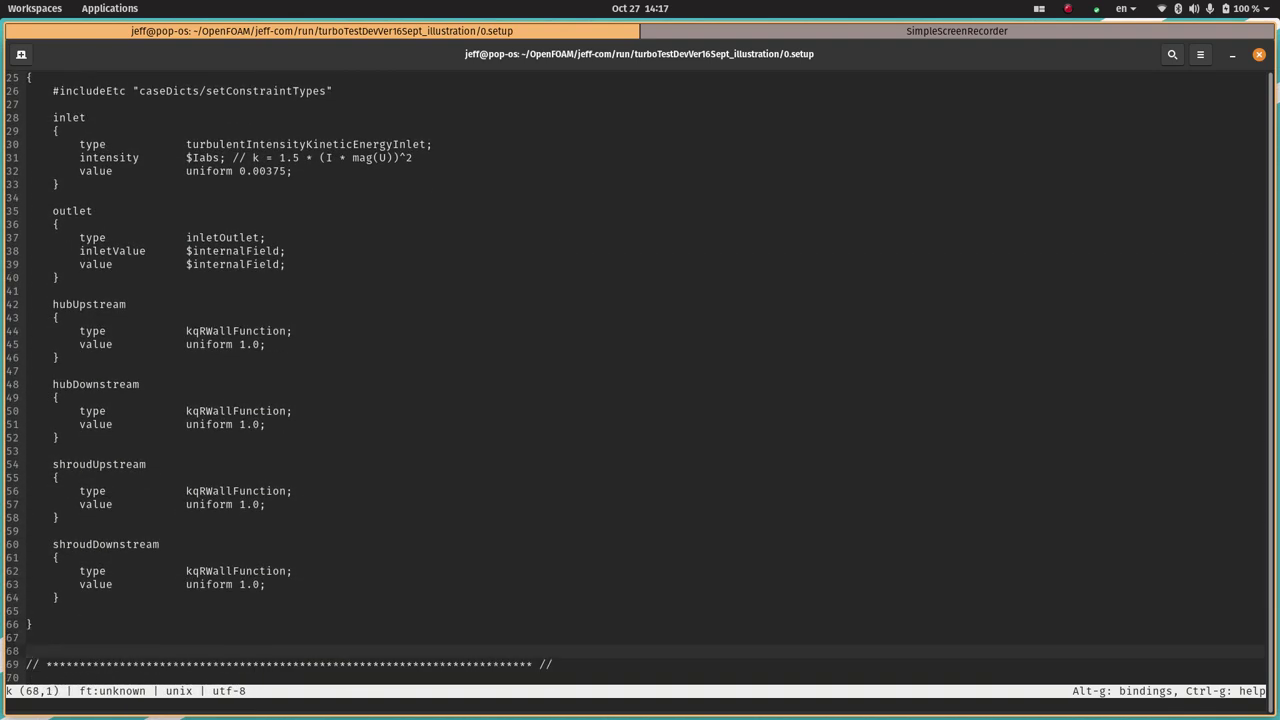
pyautogui.hotkey('ctrl', 'q')
pyautogui.write('cd nut')
pyautogui.press('Return')
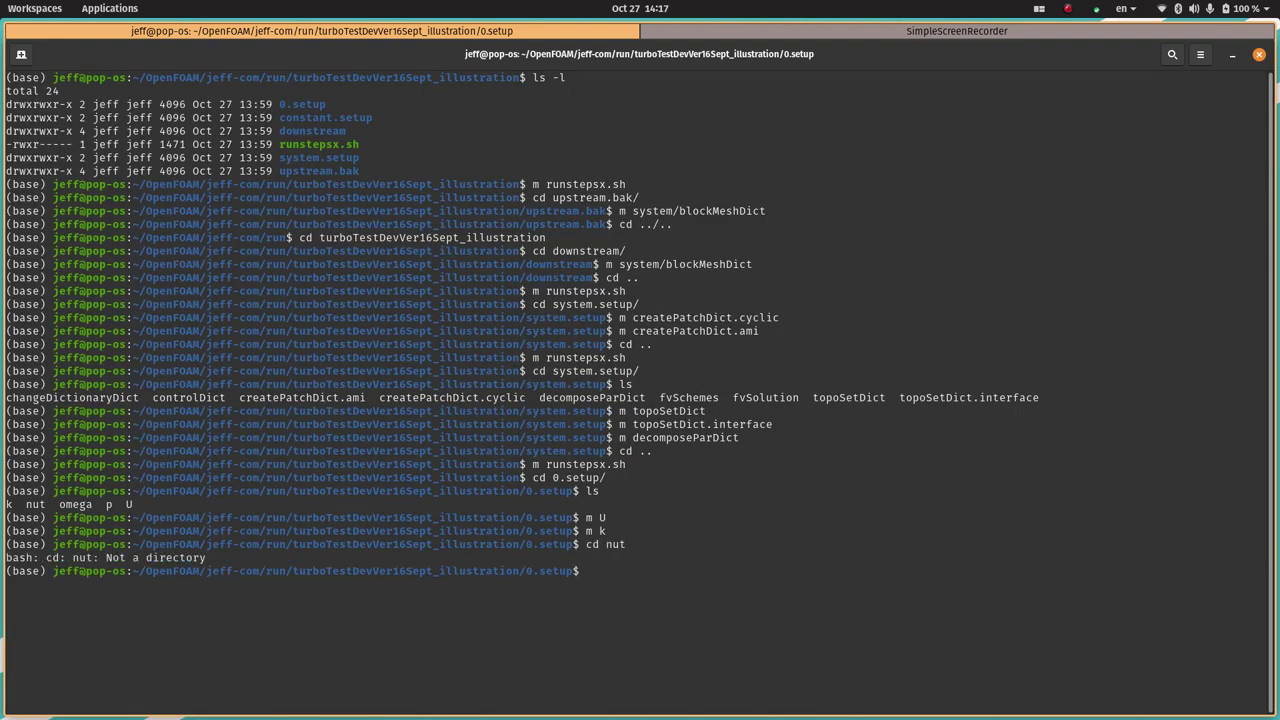
# Page through the nut file's inlet and wall-function entries in micro, then close it
pyautogui.write('m nut')
pyautogui.press('Return')
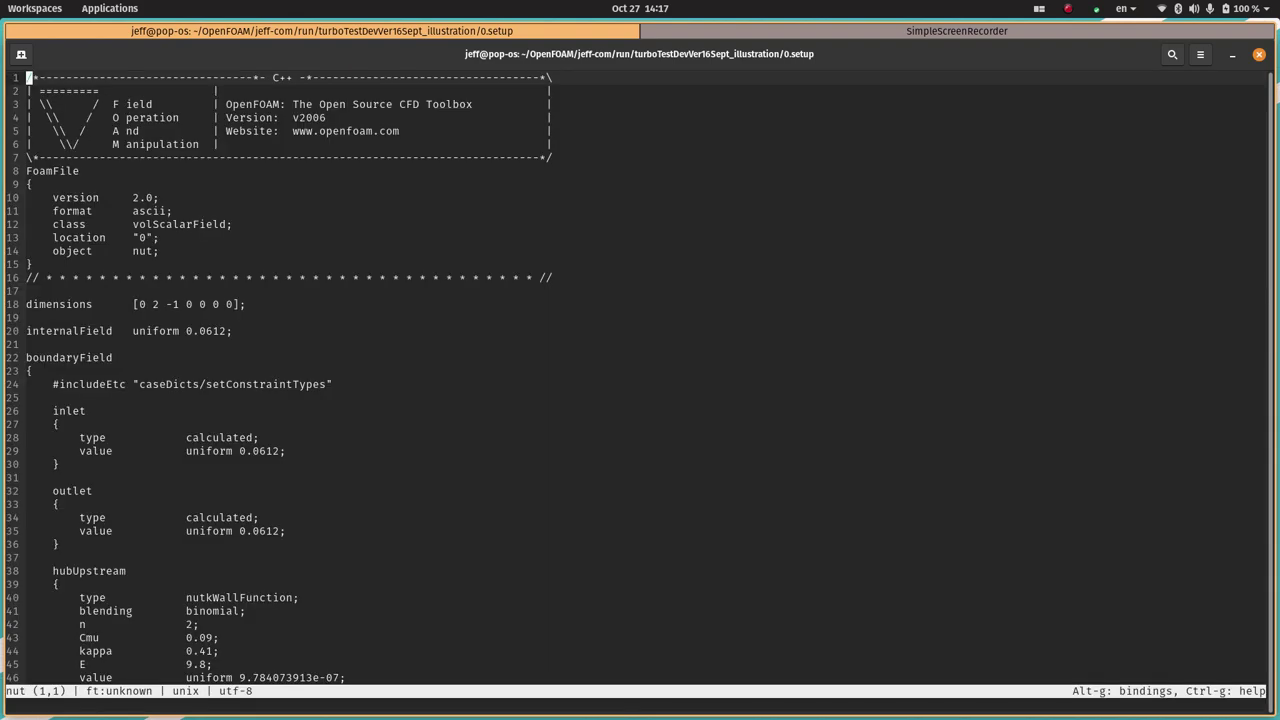
pyautogui.press('Down')
pyautogui.press('Down')
pyautogui.press('Down')
pyautogui.press('Down')
pyautogui.press('Down')
pyautogui.press('Down')
pyautogui.press('Down')
pyautogui.press('Down')
pyautogui.press('Down')
pyautogui.press('Down')
pyautogui.press('Down')
pyautogui.press('Down')
pyautogui.press('Down')
pyautogui.press('Down')
pyautogui.press('Down')
pyautogui.press('Down')
pyautogui.press('Down')
pyautogui.press('Down')
pyautogui.press('Down')
pyautogui.press('Down')
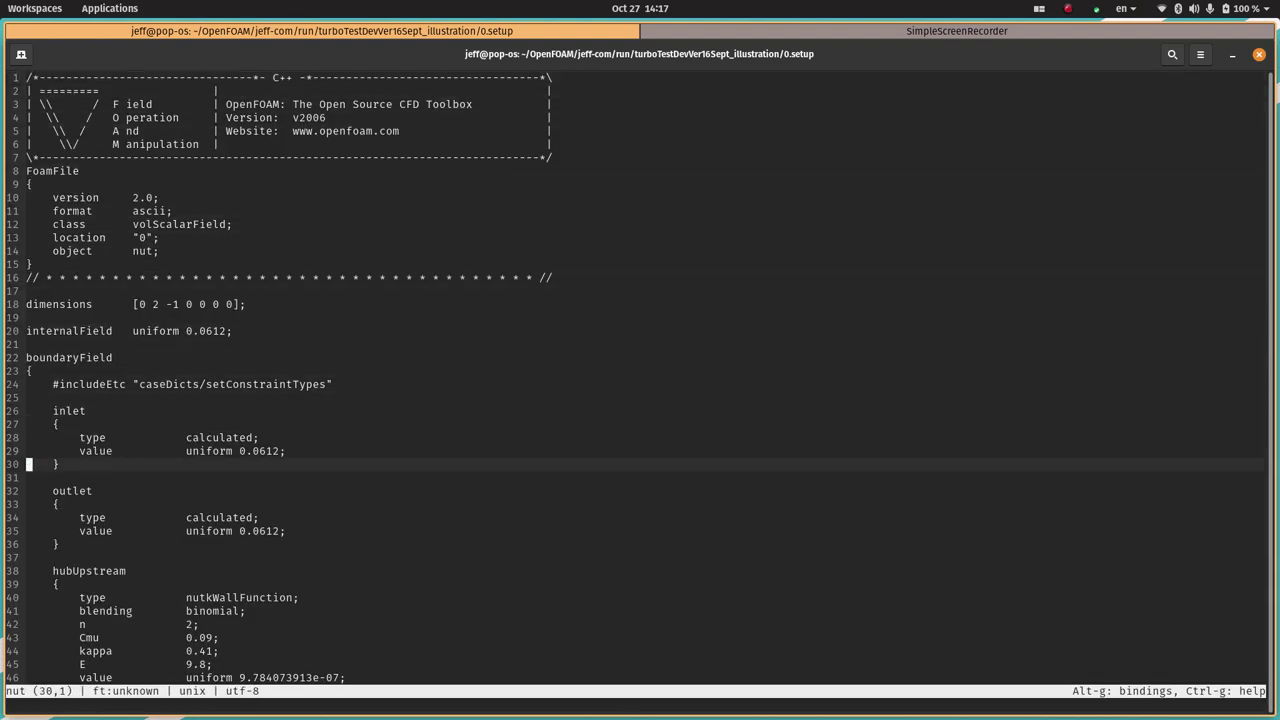
pyautogui.press('Down')
pyautogui.press('Down')
pyautogui.press('Down')
pyautogui.press('Down')
pyautogui.press('Down')
pyautogui.press('Down')
pyautogui.press('Down')
pyautogui.press('Down')
pyautogui.press('Down')
pyautogui.press('Down')
pyautogui.press('Down')
pyautogui.press('Down')
pyautogui.press('Down')
pyautogui.press('Down')
pyautogui.press('Down')
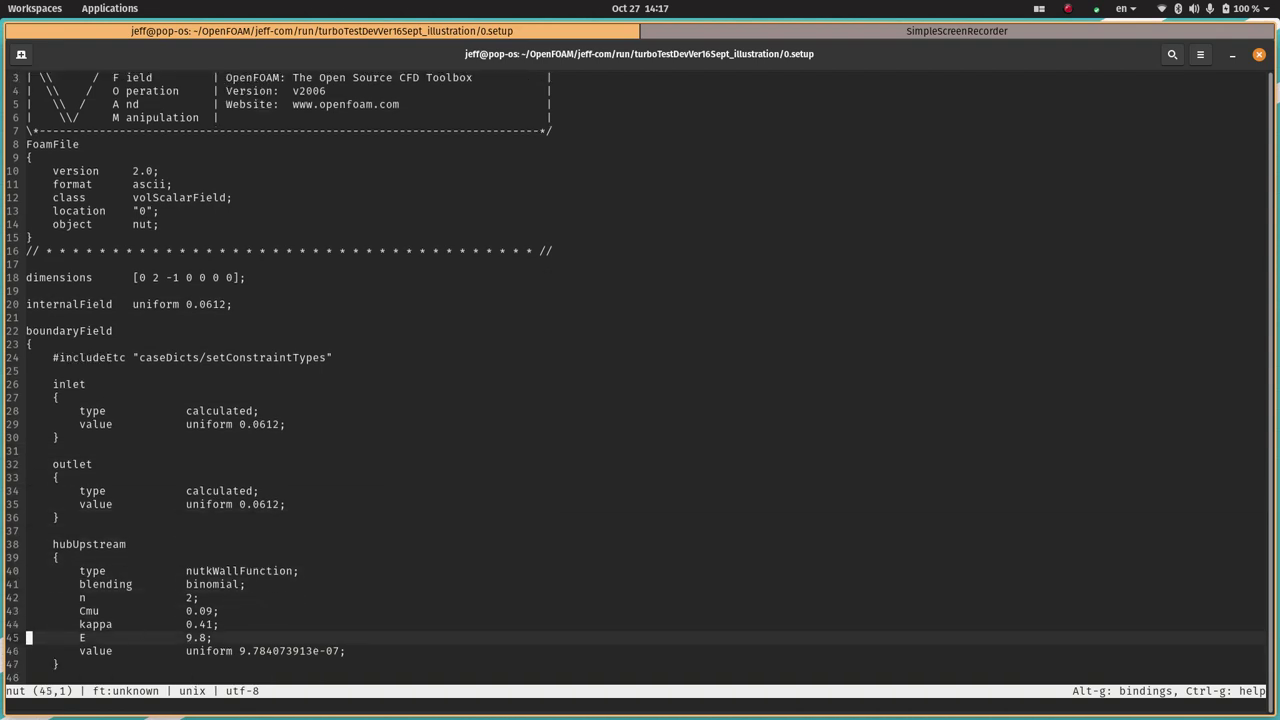
pyautogui.press('Down')
pyautogui.press('Down')
pyautogui.press('Down')
pyautogui.press('Down')
pyautogui.press('Down')
pyautogui.press('Down')
pyautogui.press('Down')
pyautogui.press('Down')
pyautogui.press('Down')
pyautogui.press('Down')
pyautogui.press('Down')
pyautogui.press('Down')
pyautogui.press('Down')
pyautogui.press('Down')
pyautogui.press('Down')
pyautogui.press('Down')
pyautogui.press('Down')
pyautogui.press('Down')
pyautogui.press('Down')
pyautogui.press('Down')
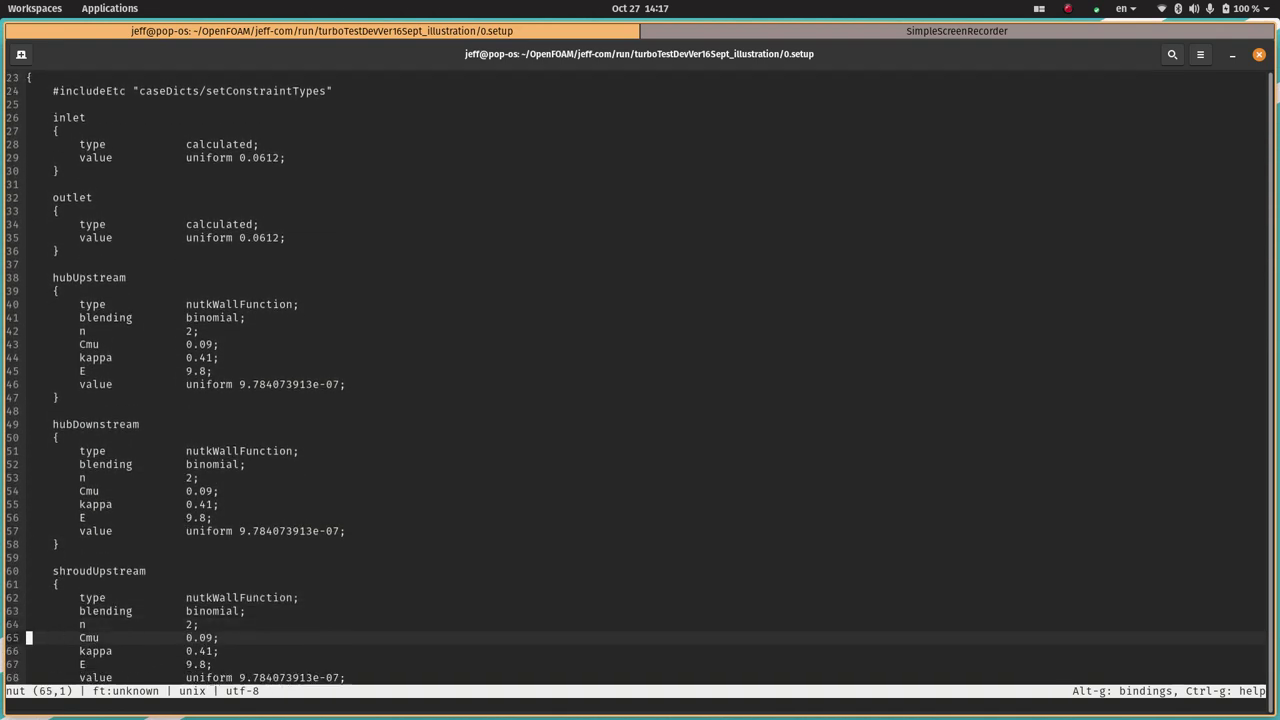
pyautogui.press('Down')
pyautogui.press('Down')
pyautogui.press('Down')
pyautogui.press('Down')
pyautogui.press('Down')
pyautogui.press('Down')
pyautogui.press('Down')
pyautogui.press('Down')
pyautogui.press('Down')
pyautogui.press('Down')
pyautogui.press('Down')
pyautogui.press('Down')
pyautogui.press('Down')
pyautogui.press('Down')
pyautogui.press('Down')
pyautogui.press('Down')
pyautogui.press('Down')
pyautogui.press('Down')
pyautogui.press('Down')
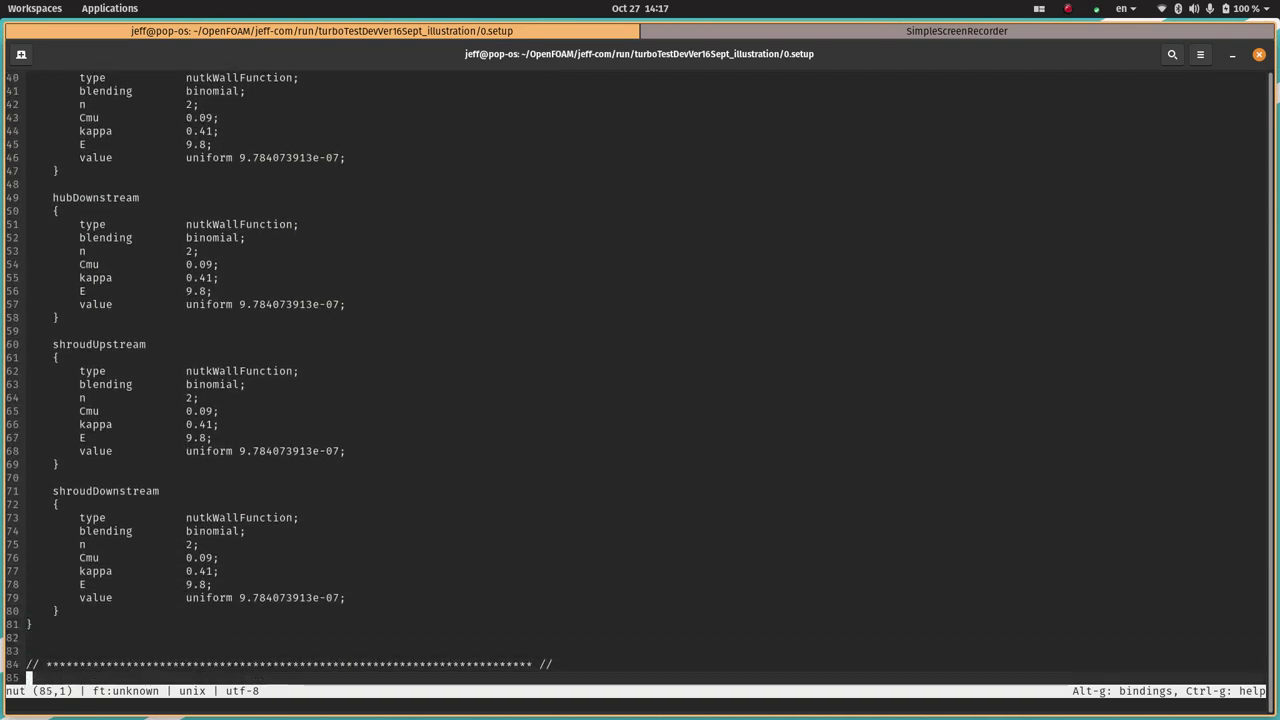
pyautogui.hotkey('ctrl', 'q')
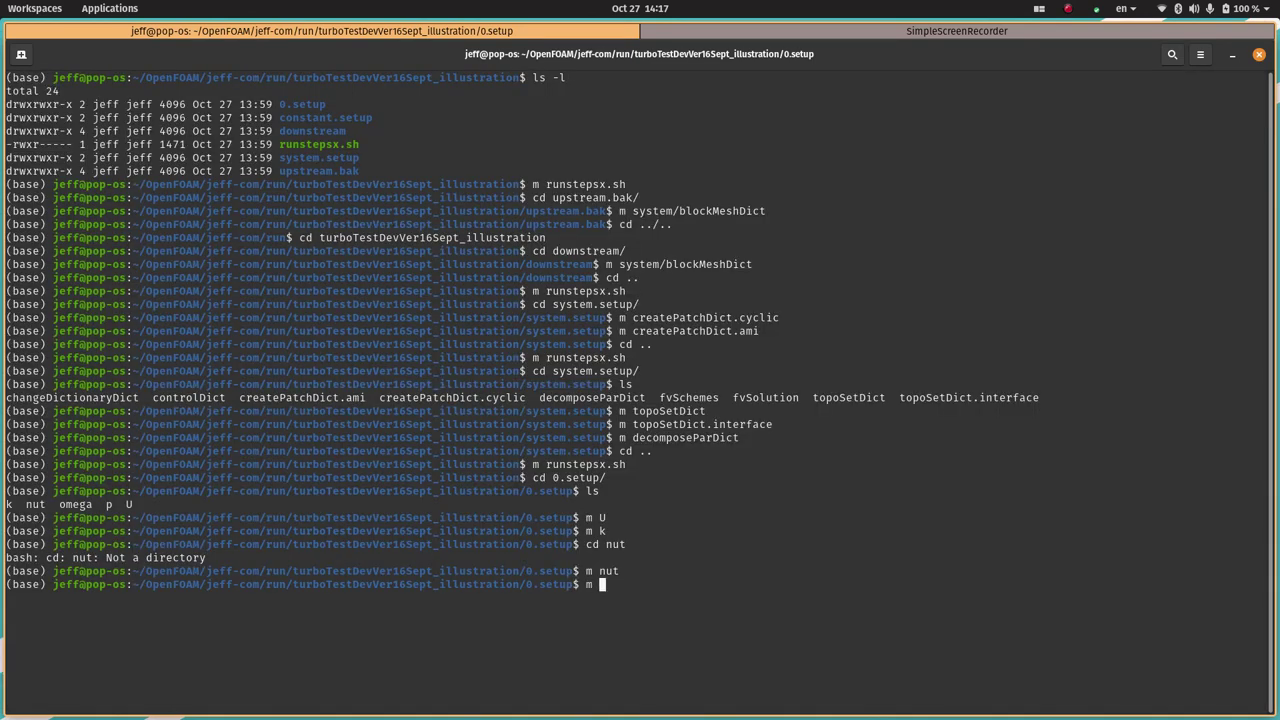
# Open the omega file and read down through its hubUpstream and shroud boundaries
pyautogui.write('m omega')
pyautogui.press('Return')
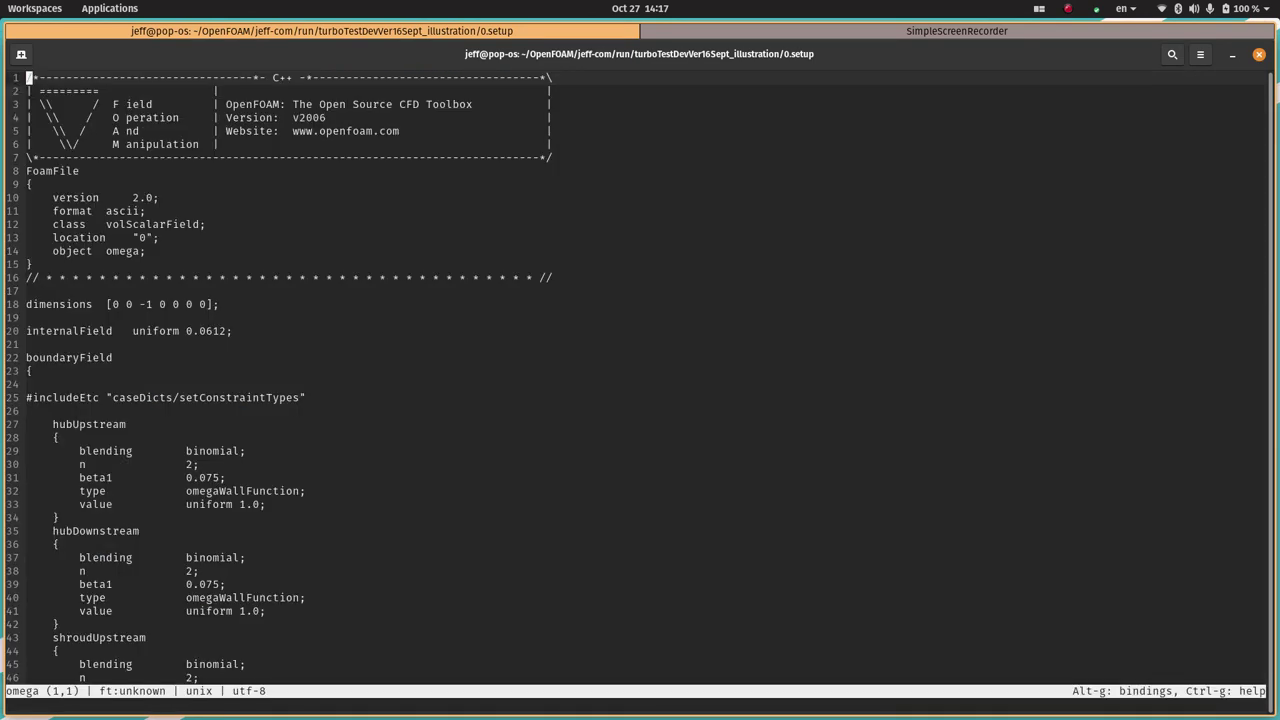
pyautogui.press('Down')
pyautogui.press('Down')
pyautogui.press('Down')
pyautogui.press('Down')
pyautogui.press('Down')
pyautogui.press('Down')
pyautogui.press('Down')
pyautogui.press('Down')
pyautogui.press('Down')
pyautogui.press('Down')
pyautogui.press('Down')
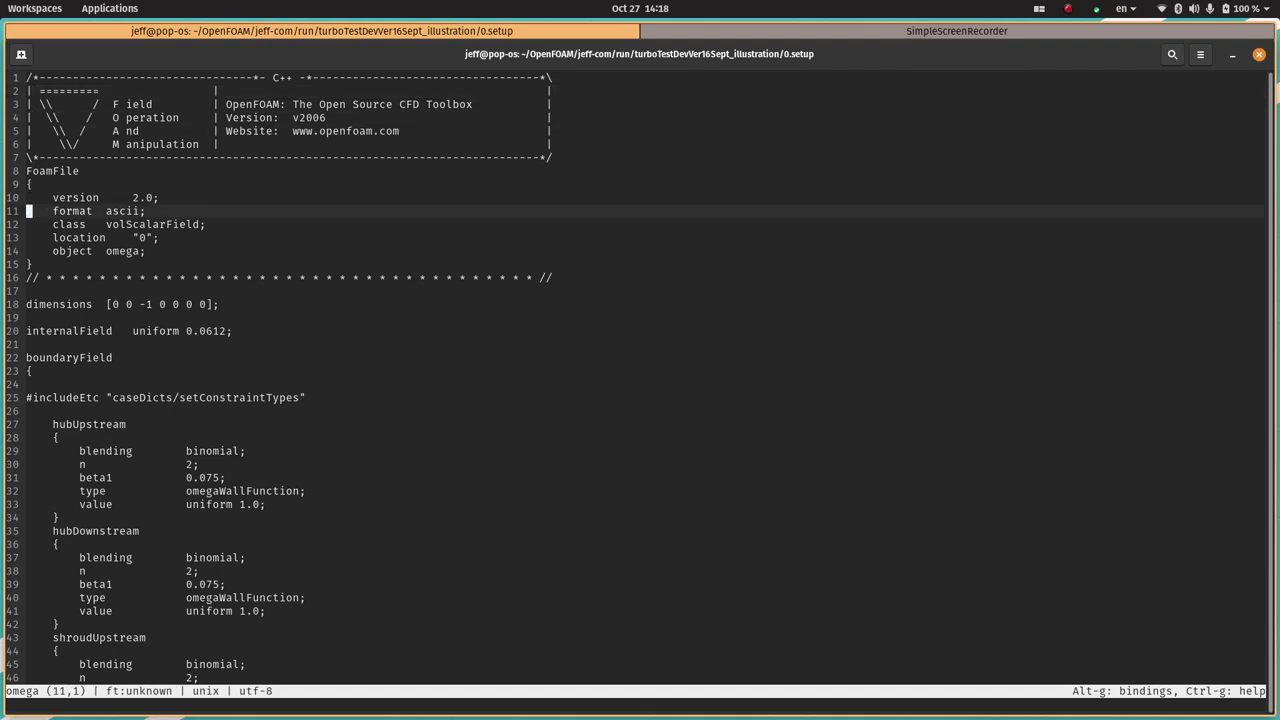
pyautogui.press('Down')
pyautogui.press('Down')
pyautogui.press('Down')
pyautogui.press('Down')
pyautogui.press('Down')
pyautogui.press('Down')
pyautogui.press('Down')
pyautogui.press('Down')
pyautogui.press('Down')
pyautogui.press('Down')
pyautogui.press('Down')
pyautogui.press('Down')
pyautogui.press('Down')
pyautogui.press('Down')
pyautogui.press('Down')
pyautogui.press('Down')
pyautogui.press('Down')
pyautogui.press('Down')
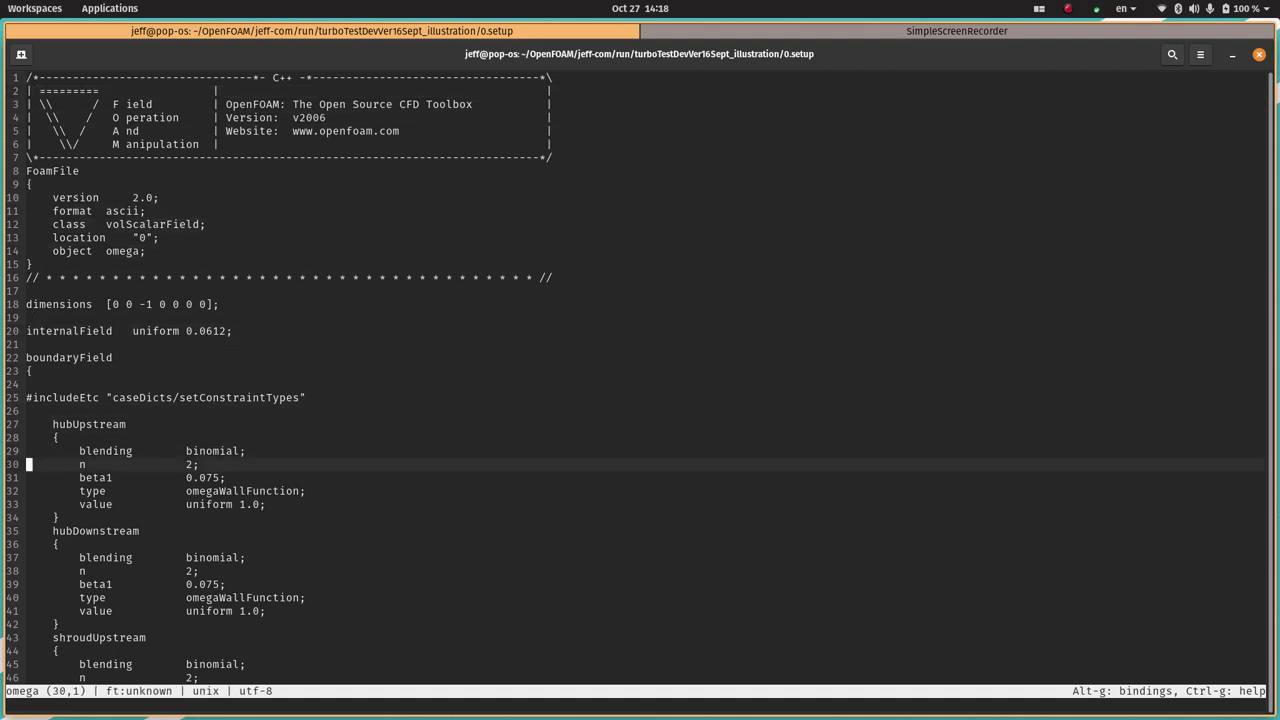
pyautogui.press('Up')
pyautogui.press('Down')
pyautogui.press('Down')
pyautogui.press('Down')
pyautogui.press('Down')
pyautogui.press('Down')
pyautogui.press('Down')
pyautogui.press('Down')
pyautogui.press('Down')
pyautogui.press('Down')
pyautogui.press('Down')
pyautogui.press('Down')
pyautogui.press('Down')
pyautogui.press('Down')
pyautogui.press('Down')
pyautogui.press('Down')
pyautogui.press('Down')
pyautogui.press('Down')
pyautogui.press('Down')
pyautogui.press('Down')
pyautogui.press('Down')
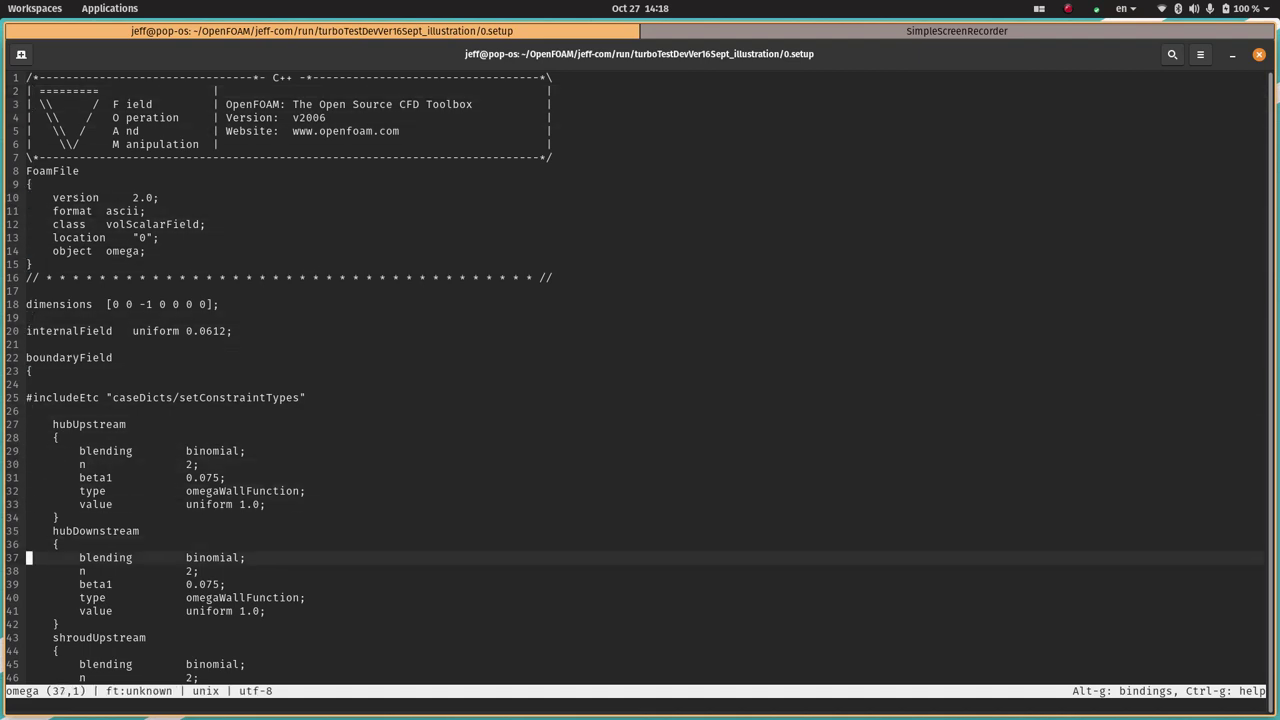
pyautogui.press('Down')
pyautogui.press('Down')
pyautogui.press('Down')
pyautogui.press('Down')
pyautogui.press('Down')
pyautogui.press('Down')
pyautogui.press('Down')
pyautogui.press('Down')
pyautogui.press('Down')
pyautogui.press('Down')
pyautogui.press('Down')
pyautogui.press('Down')
pyautogui.press('Down')
pyautogui.press('Down')
pyautogui.press('Down')
pyautogui.press('Down')
pyautogui.press('Down')
pyautogui.press('Down')
pyautogui.press('Down')
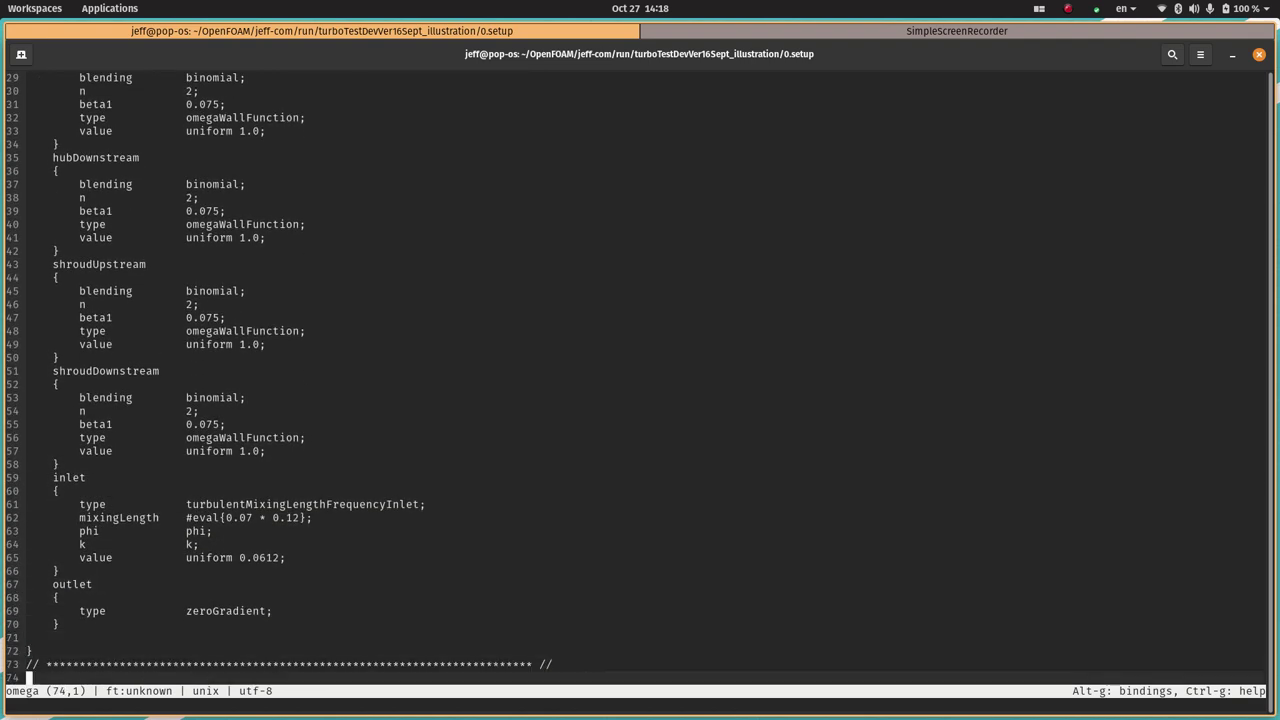
# Inspect omega's inlet mixingLength #eval{0.07 * 0.12}, then quit without saving changes
pyautogui.press('Up')
pyautogui.press('Up')
pyautogui.press('Up')
pyautogui.press('Up')
pyautogui.press('Up')
pyautogui.press('Up')
pyautogui.press('Up')
pyautogui.press('Up')
pyautogui.press('Up')
pyautogui.press('Up')
pyautogui.press('Up')
pyautogui.press('Up')
pyautogui.press('Right')
pyautogui.press('Right')
pyautogui.press('Right')
pyautogui.press('Right')
pyautogui.press('Right')
pyautogui.press('Right')
pyautogui.press('Right')
pyautogui.press('Right')
pyautogui.press('Right')
pyautogui.press('Right')
pyautogui.press('Right')
pyautogui.press('Right')
pyautogui.press('Right')
pyautogui.press('Right')
pyautogui.press('Right')
pyautogui.press('Right')
pyautogui.press('Right')
pyautogui.press('Right')
pyautogui.press('Right')
pyautogui.press('Right')
pyautogui.press('Right')
pyautogui.press('Right')
pyautogui.press('Right')
pyautogui.press('Right')
pyautogui.press('Right')
pyautogui.press('Down')
pyautogui.press('Right')
pyautogui.press('Right')
pyautogui.press('Right')
pyautogui.press('Right')
pyautogui.press('Right')
pyautogui.press('Right')
pyautogui.press('Right')
pyautogui.press('Right')
pyautogui.press('Right')
pyautogui.press('Right')
pyautogui.press('Right')
pyautogui.press('Right')
pyautogui.press('Right')
pyautogui.press('Right')
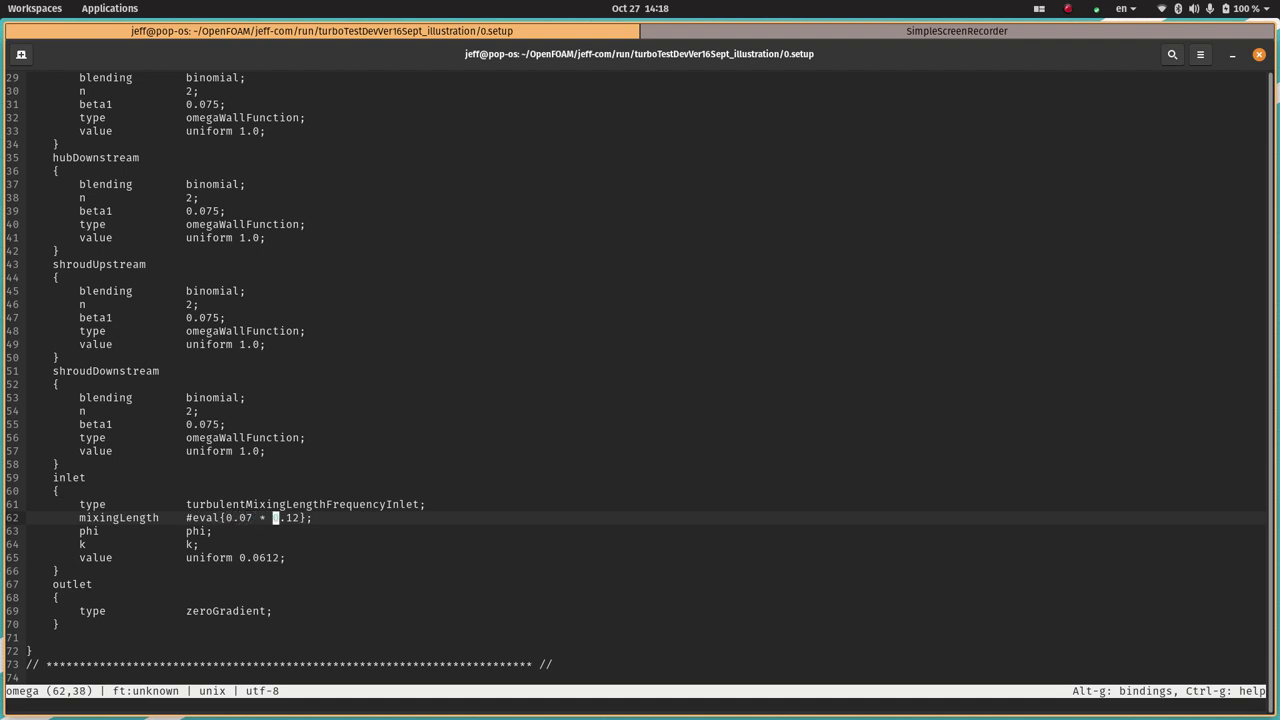
pyautogui.press('Right')
pyautogui.press('Left')
pyautogui.press('Left')
pyautogui.press('Right')
pyautogui.press('Right')
pyautogui.press('Left')
pyautogui.press('Left')
pyautogui.press('Left')
pyautogui.hotkey('ctrl', 'q')
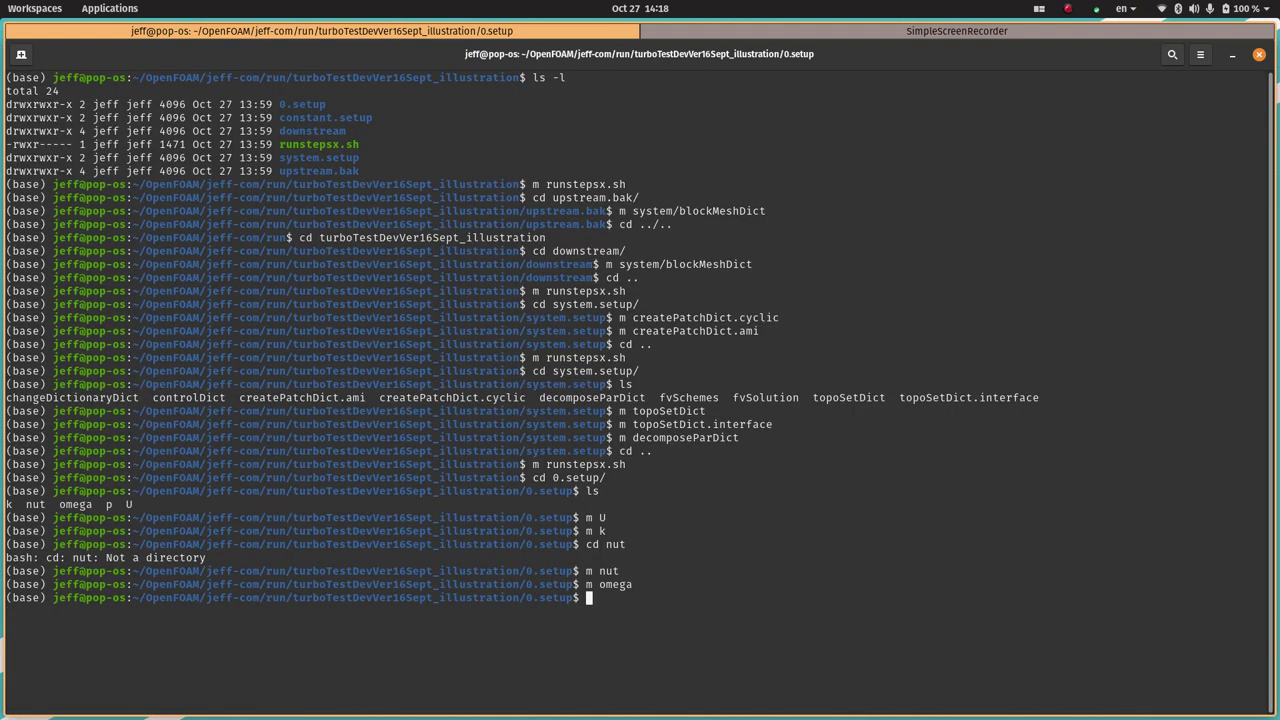
# Read the p file's outlet block (fixedMean, meanValue 0.0) in micro, then exit unchanged
pyautogui.write('m p')
pyautogui.press('Return')
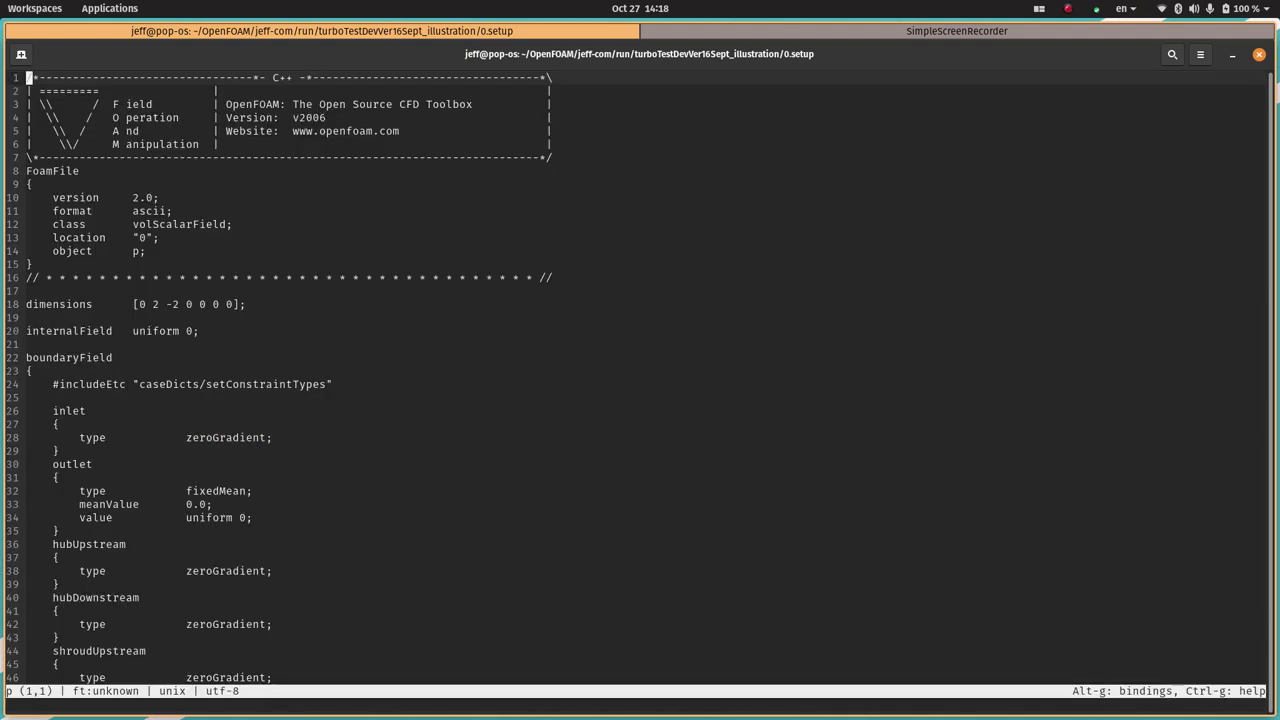
pyautogui.press('Down')
pyautogui.press('Down')
pyautogui.press('Down')
pyautogui.press('Down')
pyautogui.press('Down')
pyautogui.press('Down')
pyautogui.press('Down')
pyautogui.press('Down')
pyautogui.press('Down')
pyautogui.press('Down')
pyautogui.press('Down')
pyautogui.press('Down')
pyautogui.press('Down')
pyautogui.press('Down')
pyautogui.press('Down')
pyautogui.press('Down')
pyautogui.press('Down')
pyautogui.press('Down')
pyautogui.press('Down')
pyautogui.press('Down')
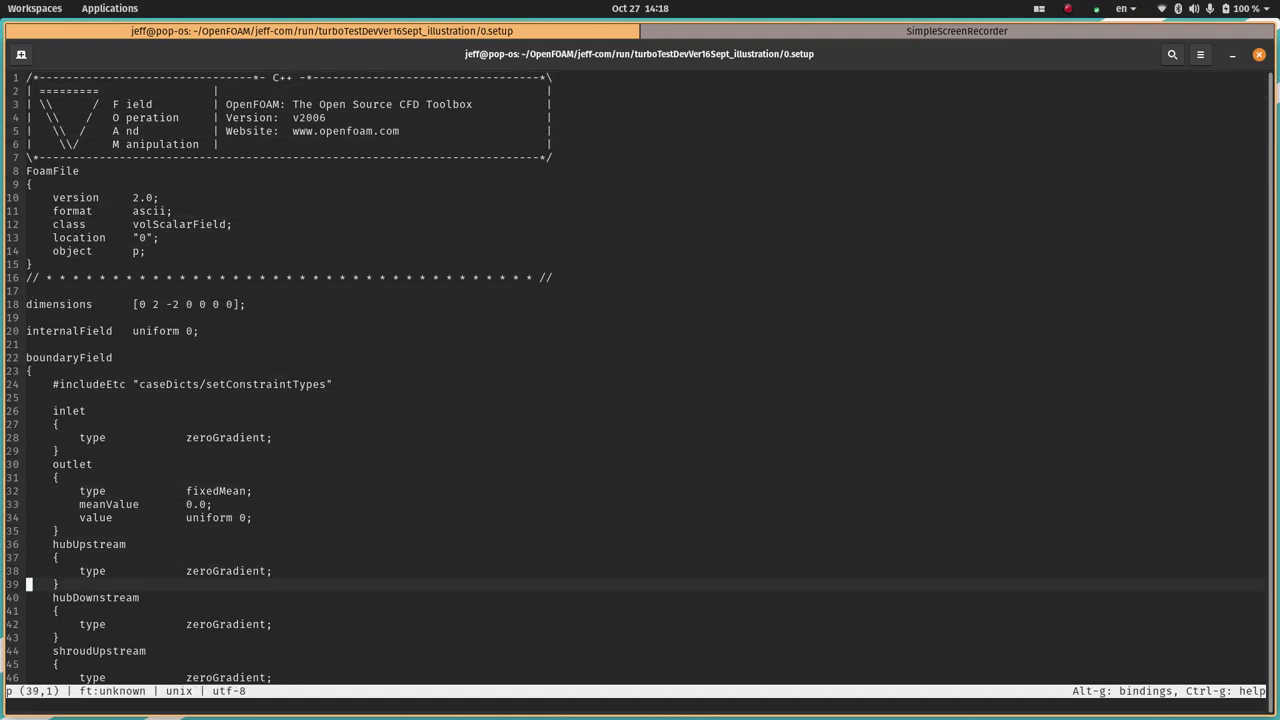
pyautogui.press('Up')
pyautogui.press('Up')
pyautogui.press('Up')
pyautogui.press('Up')
pyautogui.press('Up')
pyautogui.press('Up')
pyautogui.press('Up')
pyautogui.press('Up')
pyautogui.press('Up')
pyautogui.press('Up')
pyautogui.press('Up')
pyautogui.press('Up')
pyautogui.press('Up')
pyautogui.press('Up')
pyautogui.press('Up')
pyautogui.press('Up')
pyautogui.press('Up')
pyautogui.press('Up')
pyautogui.press('Up')
pyautogui.press('Up')
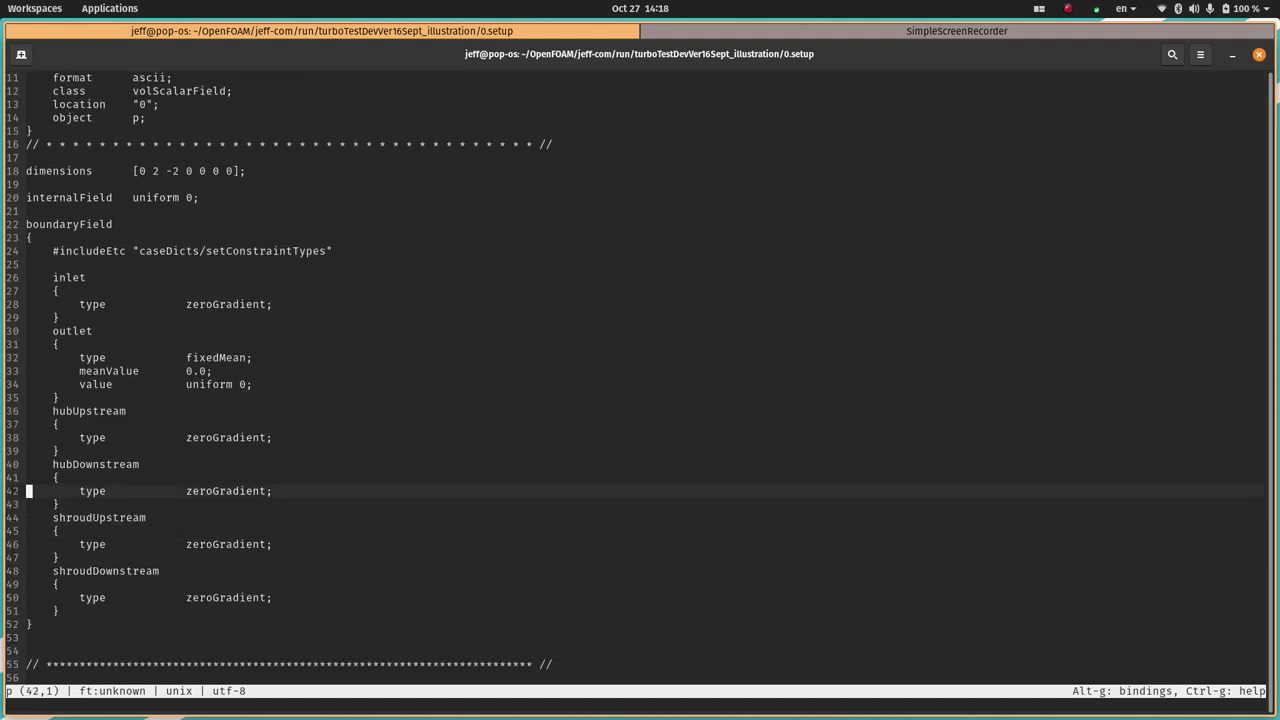
pyautogui.press('Down')
pyautogui.press('Down')
pyautogui.press('Down')
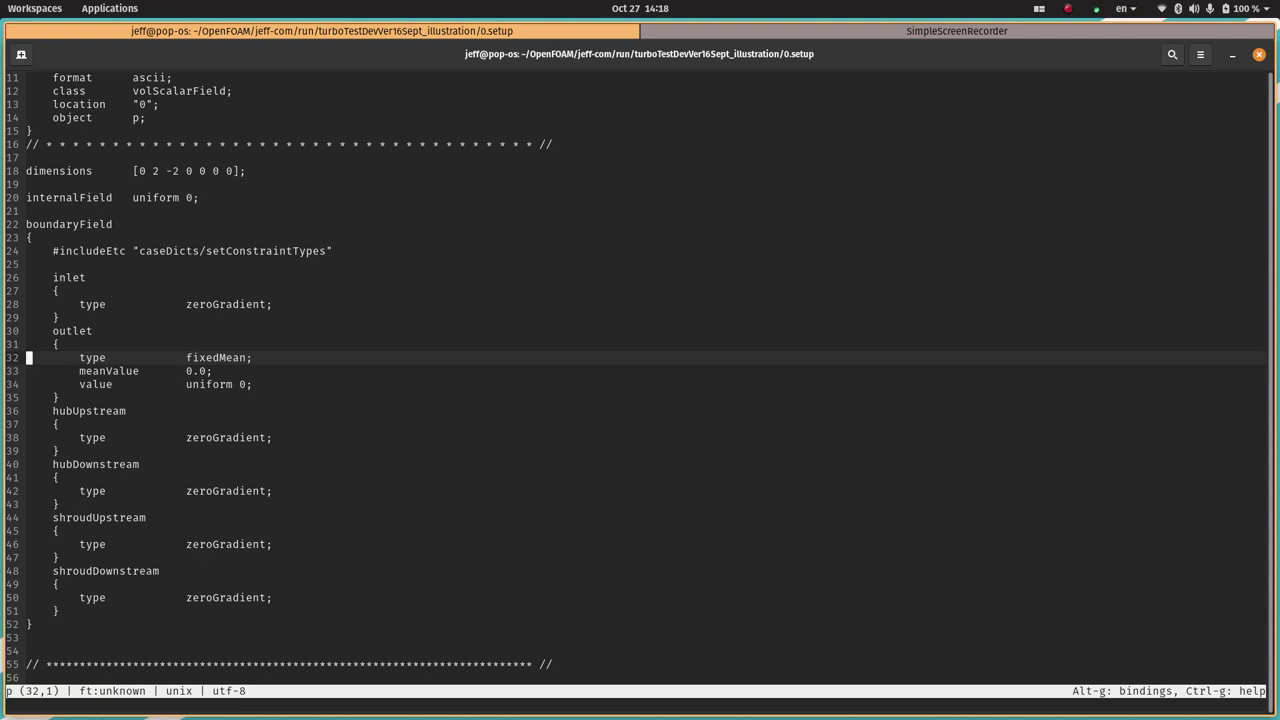
pyautogui.press('Right')
pyautogui.press('Right')
pyautogui.press('Right')
pyautogui.press('Right')
pyautogui.press('Right')
pyautogui.press('Right')
pyautogui.press('Right')
pyautogui.press('Right')
pyautogui.press('Right')
pyautogui.press('Right')
pyautogui.press('Right')
pyautogui.press('Right')
pyautogui.press('Right')
pyautogui.press('Right')
pyautogui.press('Right')
pyautogui.press('Right')
pyautogui.press('Right')
pyautogui.press('Right')
pyautogui.press('Right')
pyautogui.press('Right')
pyautogui.press('Right')
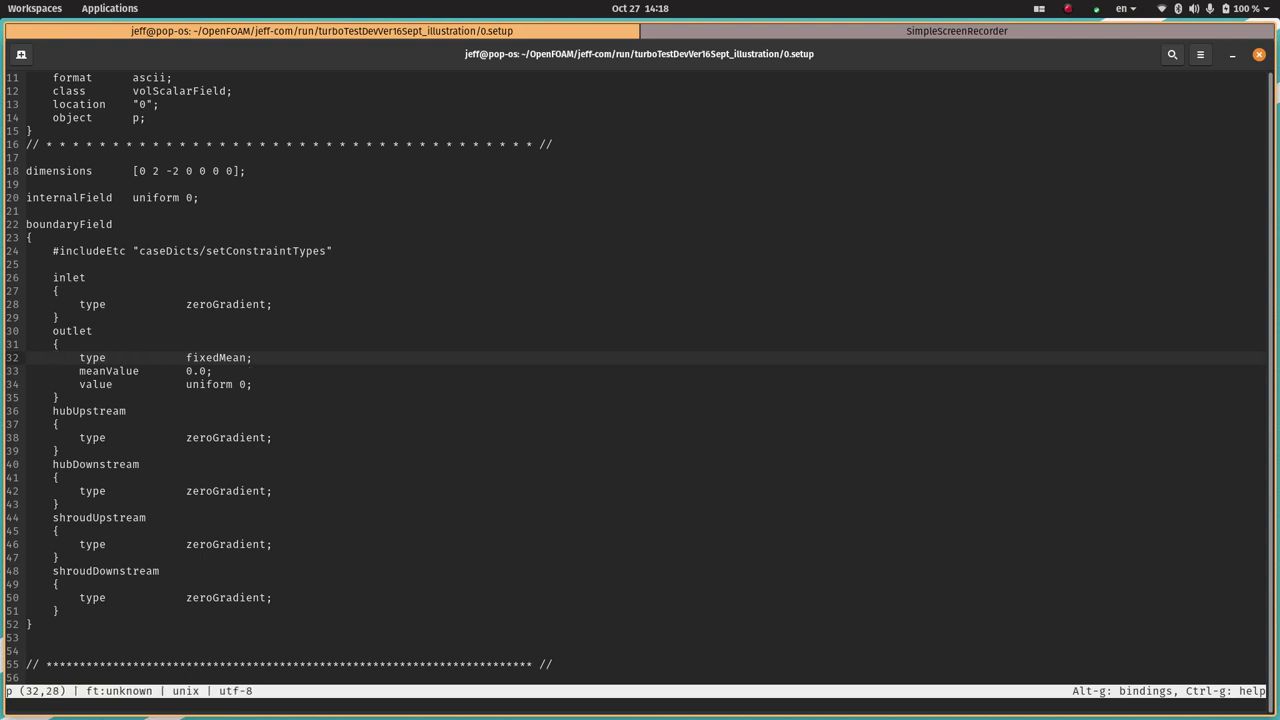
pyautogui.press('Down')
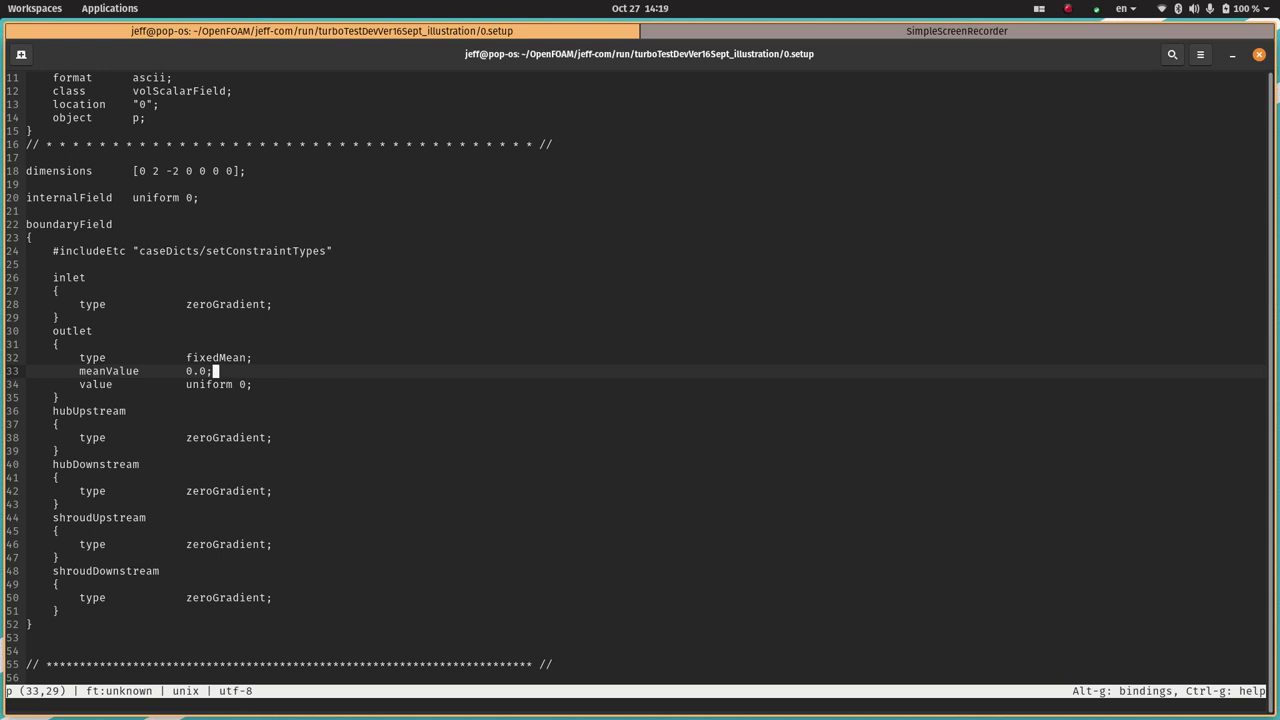
pyautogui.hotkey('ctrl', 'q')
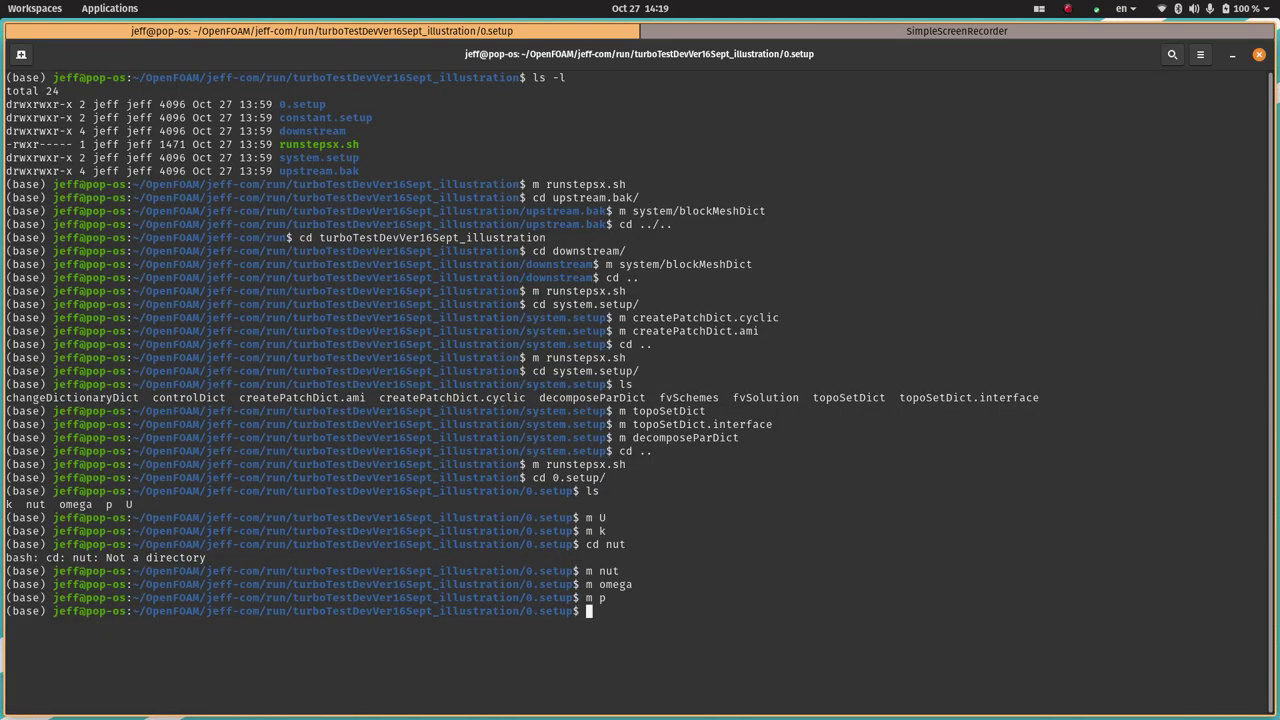
# Go up to the case directory, list it, and read through runstepsx.sh
pyautogui.write('cd ..')
pyautogui.press('Return')
pyautogui.write('ls')
pyautogui.press('Return')
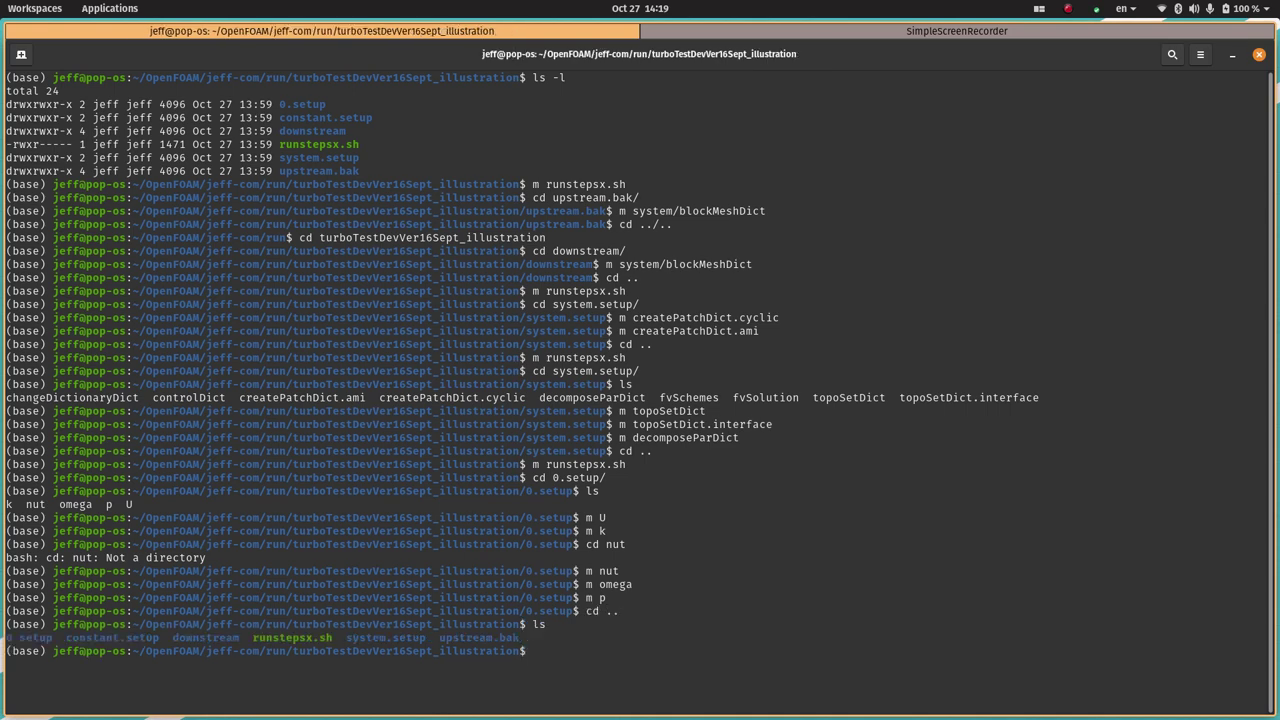
pyautogui.write('m runstepsx.sh')
pyautogui.press('Return')
pyautogui.press('Down')
pyautogui.press('Down')
pyautogui.press('Down')
pyautogui.press('Down')
pyautogui.press('Down')
pyautogui.press('Down')
pyautogui.press('Down')
pyautogui.press('Down')
pyautogui.press('Down')
pyautogui.press('Down')
pyautogui.press('Down')
pyautogui.press('Down')
pyautogui.press('Down')
pyautogui.press('Down')
pyautogui.press('Down')
pyautogui.press('Down')
pyautogui.press('Down')
pyautogui.press('Down')
pyautogui.press('Down')
pyautogui.press('Down')
pyautogui.press('Down')
pyautogui.press('Down')
pyautogui.press('Down')
pyautogui.press('Down')
pyautogui.press('Down')
pyautogui.press('Down')
pyautogui.press('Down')
pyautogui.press('Down')
pyautogui.press('Down')
pyautogui.press('Down')
pyautogui.press('Down')
pyautogui.press('Down')
pyautogui.press('Down')
pyautogui.press('Down')
pyautogui.press('Down')
pyautogui.press('Down')
pyautogui.press('Down')
pyautogui.press('Down')
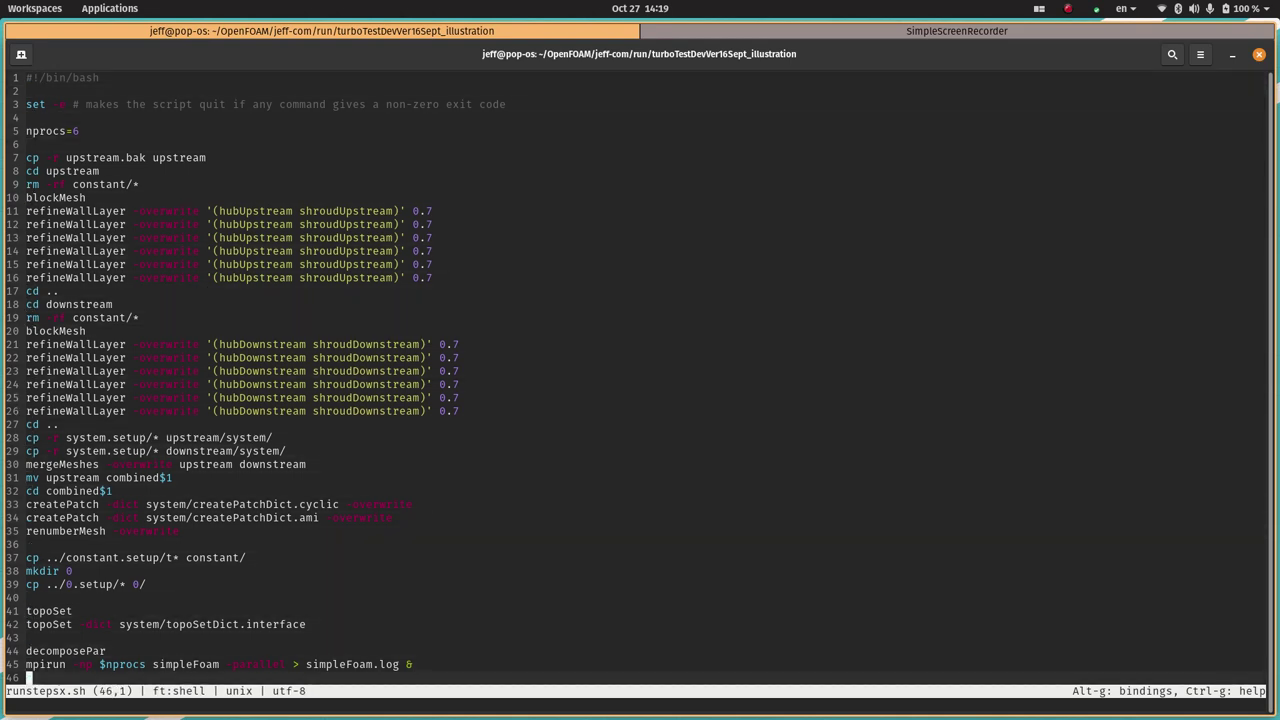
pyautogui.hotkey('ctrl', 'q')
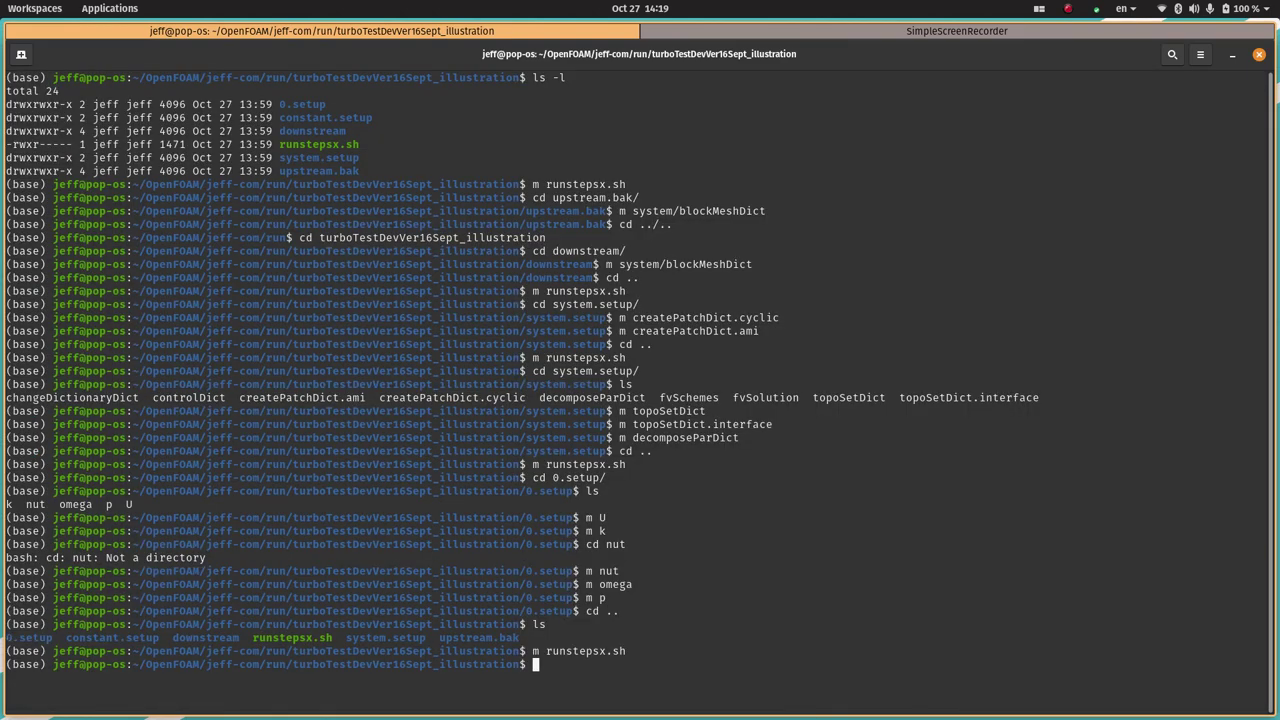
# Run ./runstepsx.sh 1 to build and decompose the combined case
pyautogui.write('/r')
pyautogui.press('BackSpace')
pyautogui.press('BackSpace')
pyautogui.write('./r')
pyautogui.press('Tab')
pyautogui.write('1')
pyautogui.press('Return')
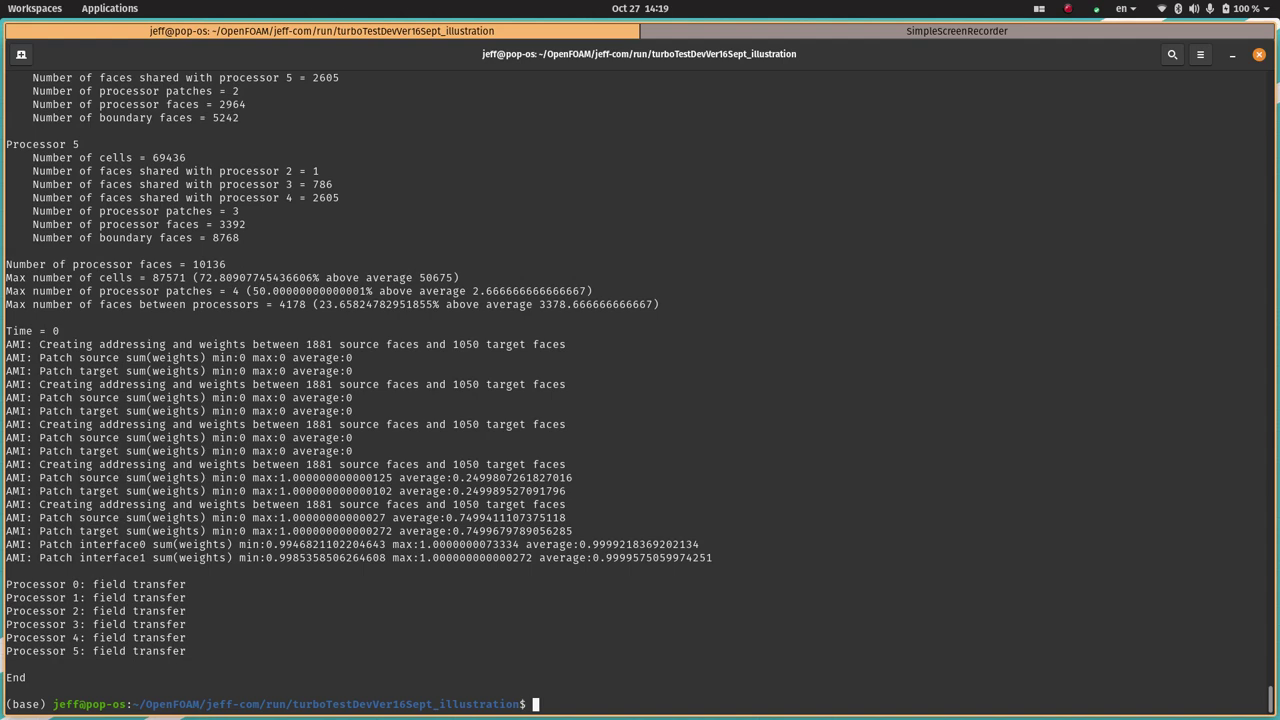
# Check the mpirun simpleFoam line in runstepsx.sh, then close the script
pyautogui.write('cicro runstepsx.sh')
pyautogui.press('Return')
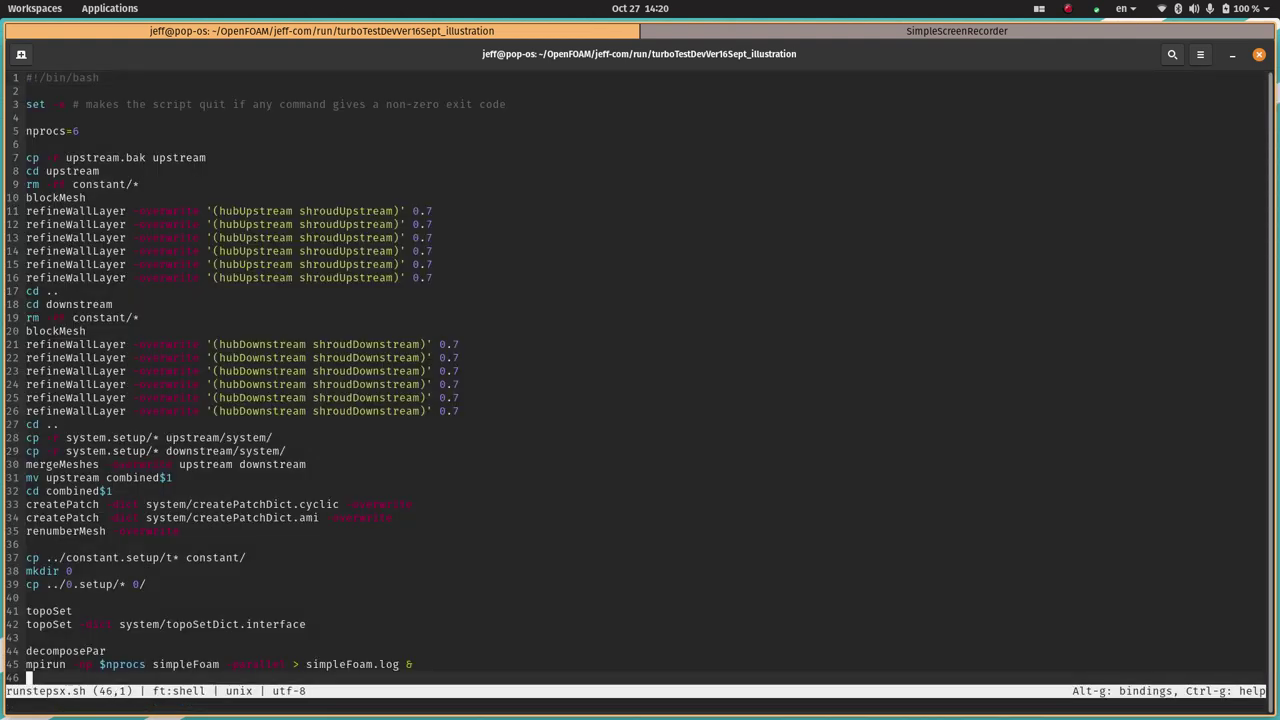
pyautogui.press('Up')
pyautogui.hotkey('shift', 'Right')
pyautogui.hotkey('shift', 'Right')
pyautogui.hotkey('shift', 'Right')
pyautogui.hotkey('shift', 'Right')
pyautogui.hotkey('shift', 'Right')
pyautogui.hotkey('shift', 'Right')
pyautogui.hotkey('shift', 'Right')
pyautogui.hotkey('shift', 'Right')
pyautogui.hotkey('shift', 'Right')
pyautogui.hotkey('shift', 'Right')
pyautogui.hotkey('shift', 'Right')
pyautogui.hotkey('shift', 'Right')
pyautogui.hotkey('shift', 'Right')
pyautogui.hotkey('shift', 'Right')
pyautogui.hotkey('shift', 'Right')
pyautogui.hotkey('shift', 'Right')
pyautogui.hotkey('shift', 'Right')
pyautogui.hotkey('shift', 'Right')
pyautogui.hotkey('shift', 'Right')
pyautogui.hotkey('shift', 'Right')
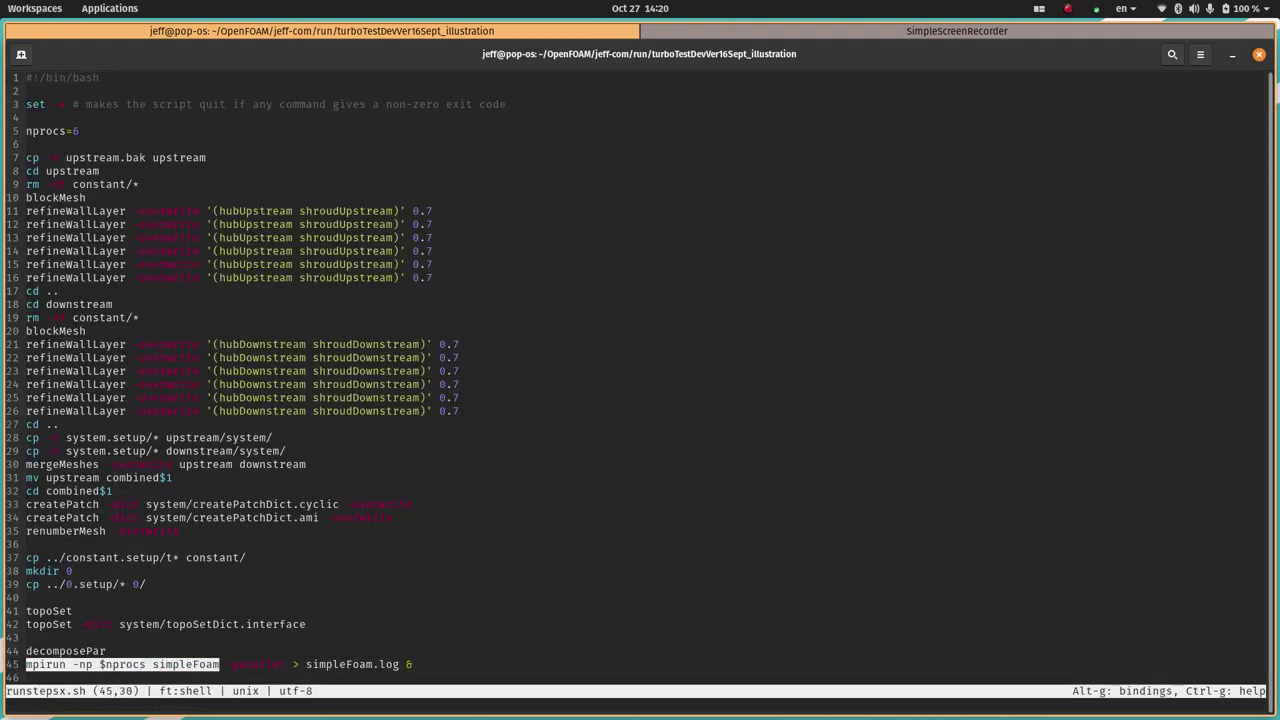
pyautogui.hotkey('shift', 'Right')
pyautogui.hotkey('shift', 'Right')
pyautogui.hotkey('shift', 'Right')
pyautogui.hotkey('shift', 'Right')
pyautogui.hotkey('shift', 'Right')
pyautogui.hotkey('shift', 'Right')
pyautogui.hotkey('shift', 'Right')
pyautogui.hotkey('shift', 'Right')
pyautogui.hotkey('shift', 'Right')
pyautogui.hotkey('shift', 'Right')
pyautogui.hotkey('shift', 'Right')
pyautogui.hotkey('shift', 'Right')
pyautogui.hotkey('shift', 'Right')
pyautogui.hotkey('shift', 'Right')
pyautogui.hotkey('shift', 'Right')
pyautogui.hotkey('shift', 'Right')
pyautogui.hotkey('shift', 'Right')
pyautogui.hotkey('shift', 'Right')
pyautogui.hotkey('shift', 'Right')
pyautogui.hotkey('shift', 'Right')
pyautogui.press('Escape')
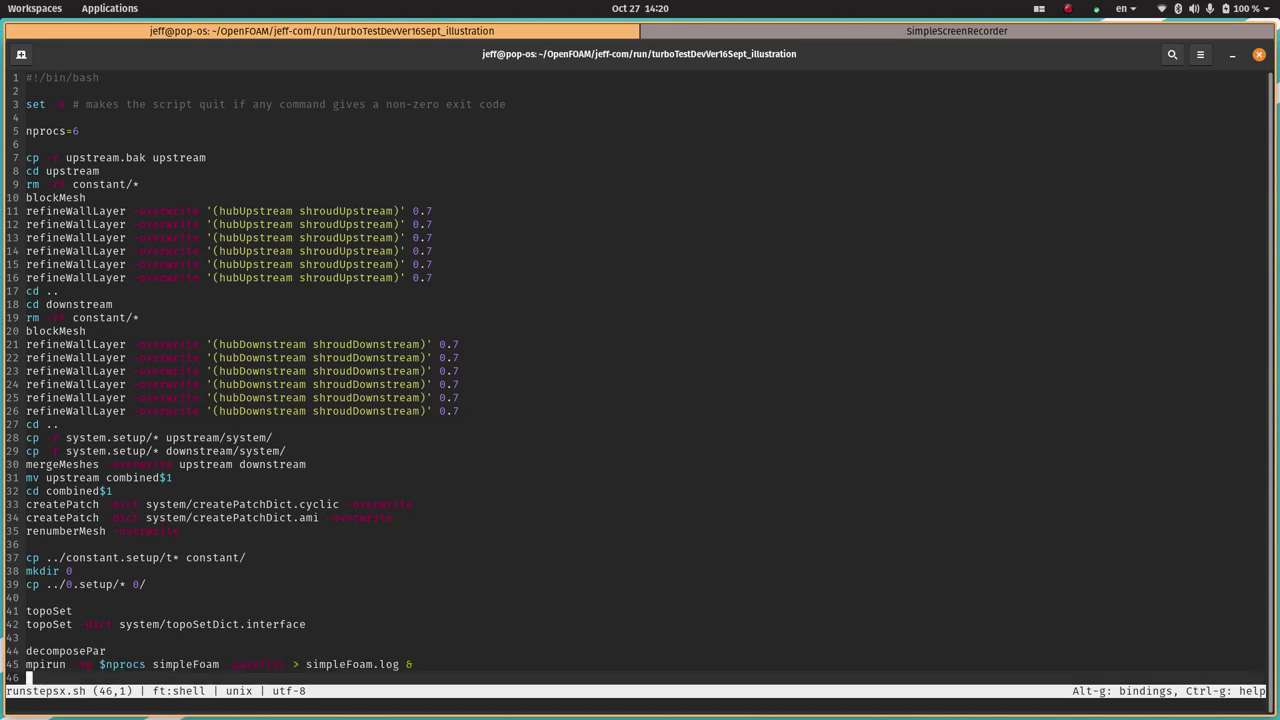
pyautogui.hotkey('ctrl', 'q')
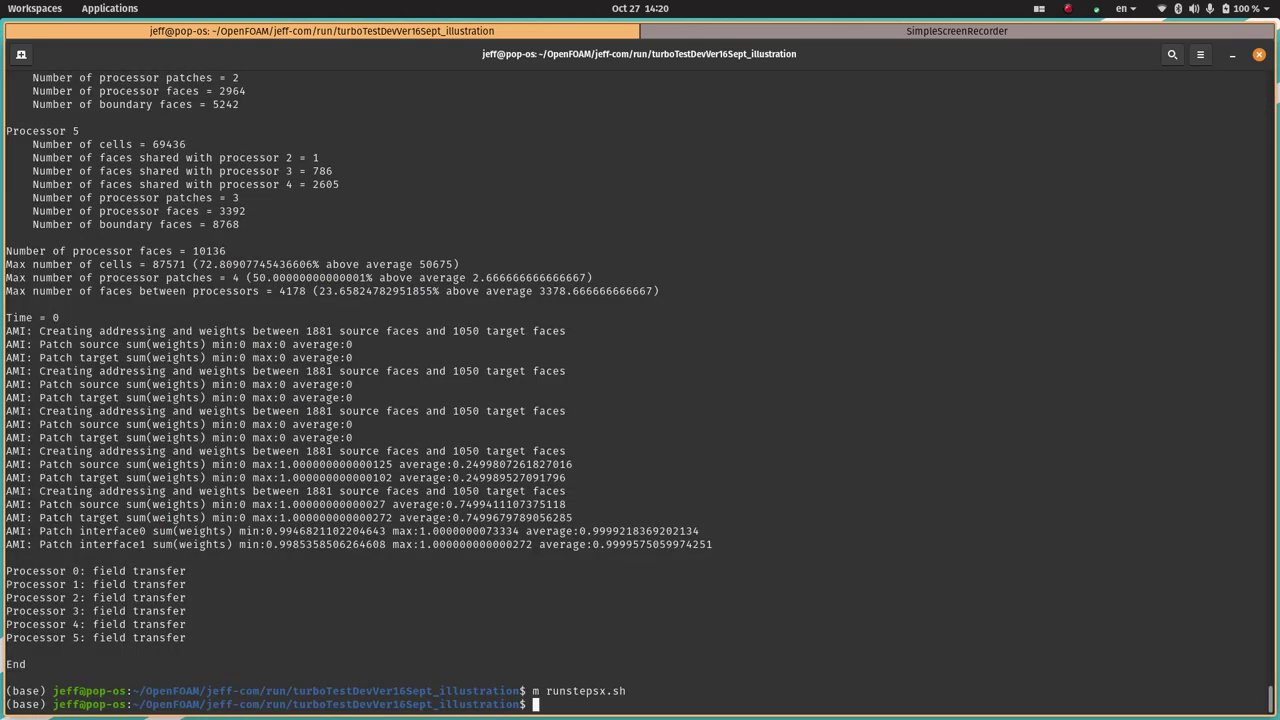
# Use htop to confirm six simpleFoam processes are running
pyautogui.write('htop')
pyautogui.press('Return')
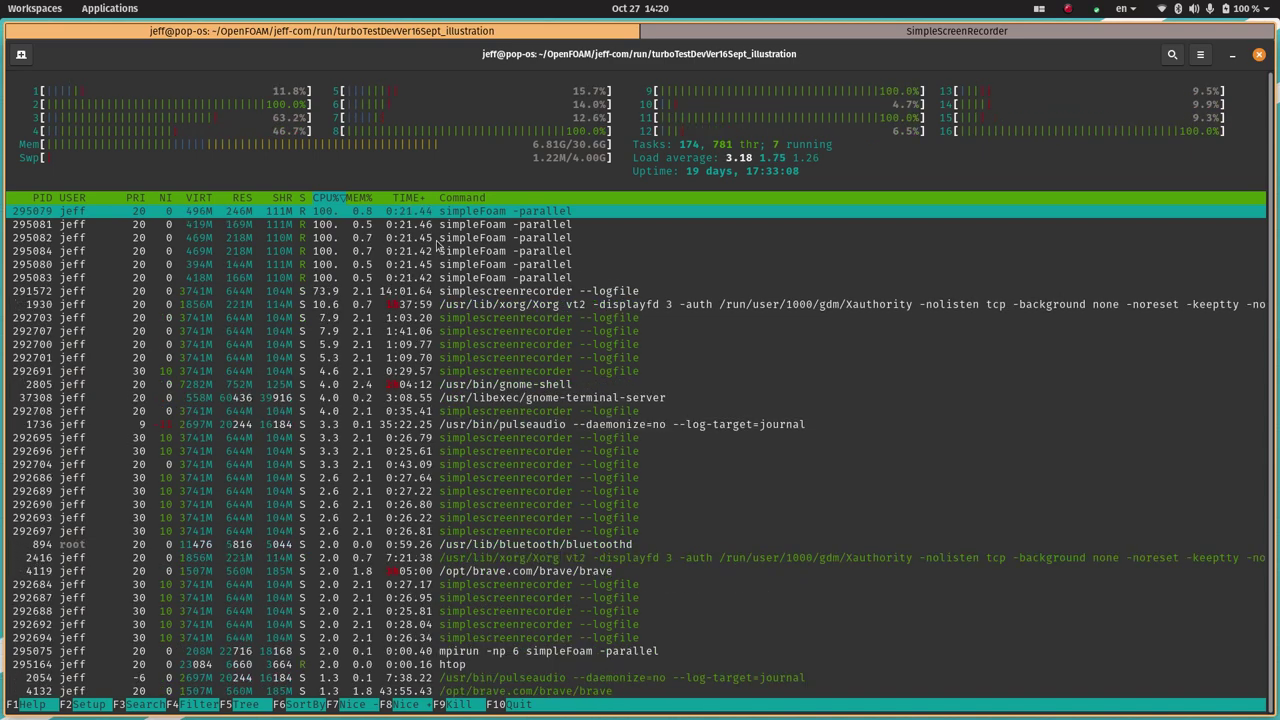
pyautogui.press('q')
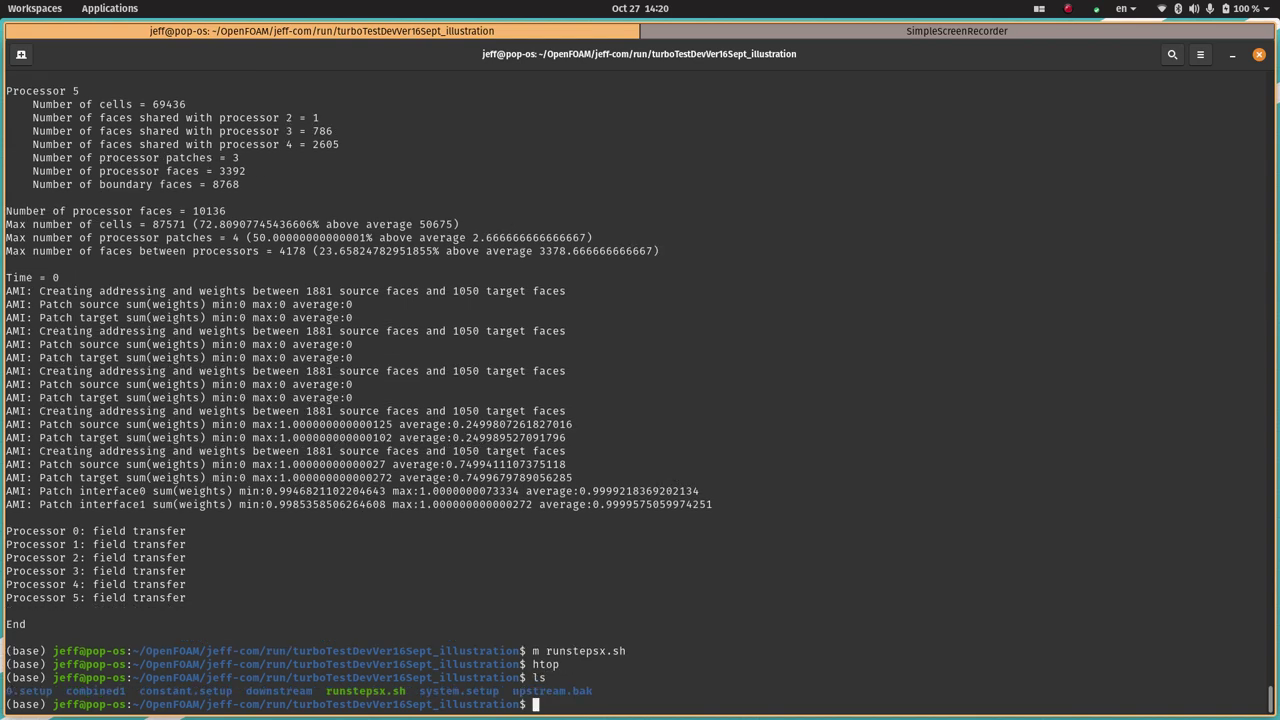
# Enter combined1, list it, and follow simpleFoam.log with tail -f
pyautogui.press('Tab')
pyautogui.press('Return')
pyautogui.write('ls')
pyautogui.press('Return')
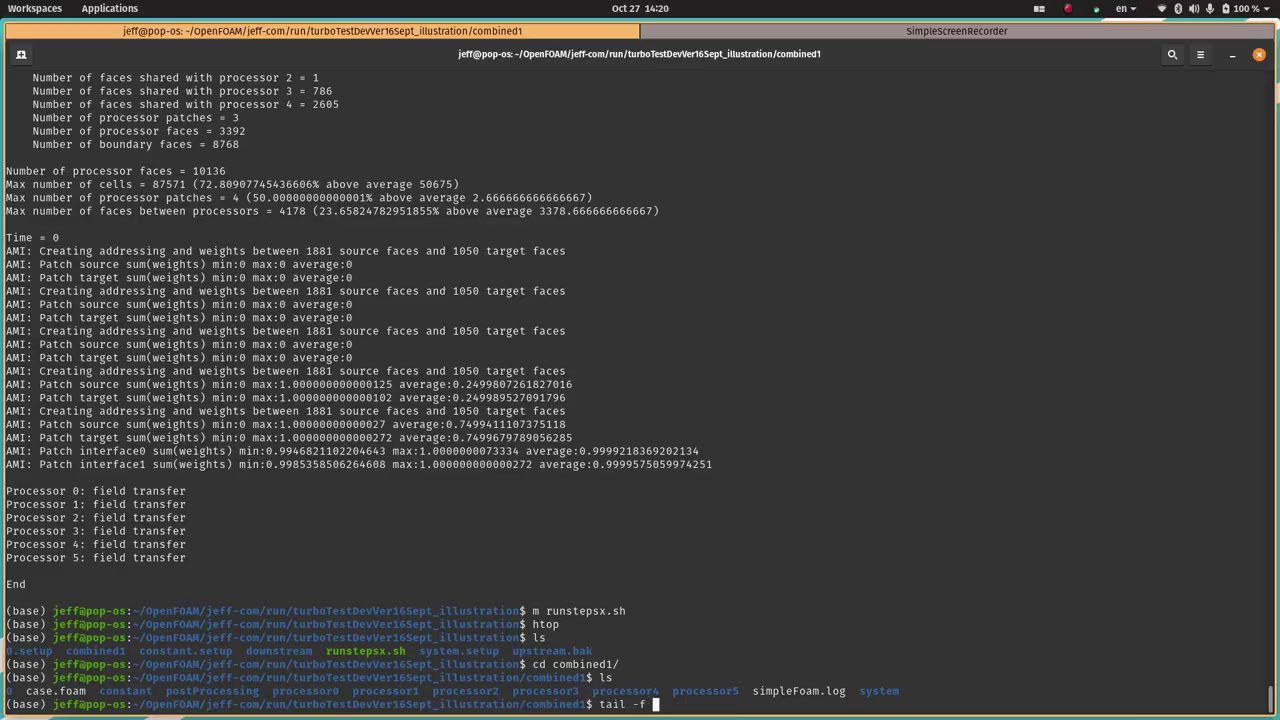
pyautogui.write('tail -f f')
pyautogui.press('BackSpace')
pyautogui.write('si')
pyautogui.press('Tab')
pyautogui.press('Return')
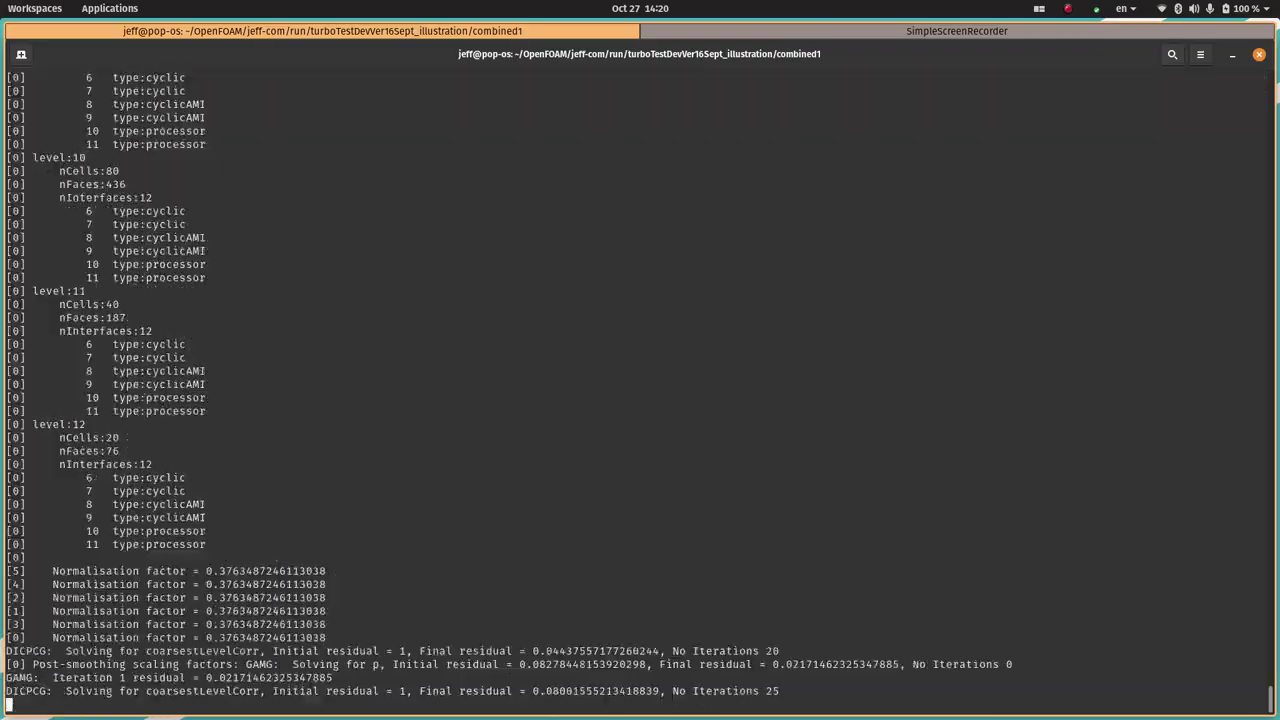
# Stop following the solver log and launch ParaView
pyautogui.hotkey('ctrl', 'c')
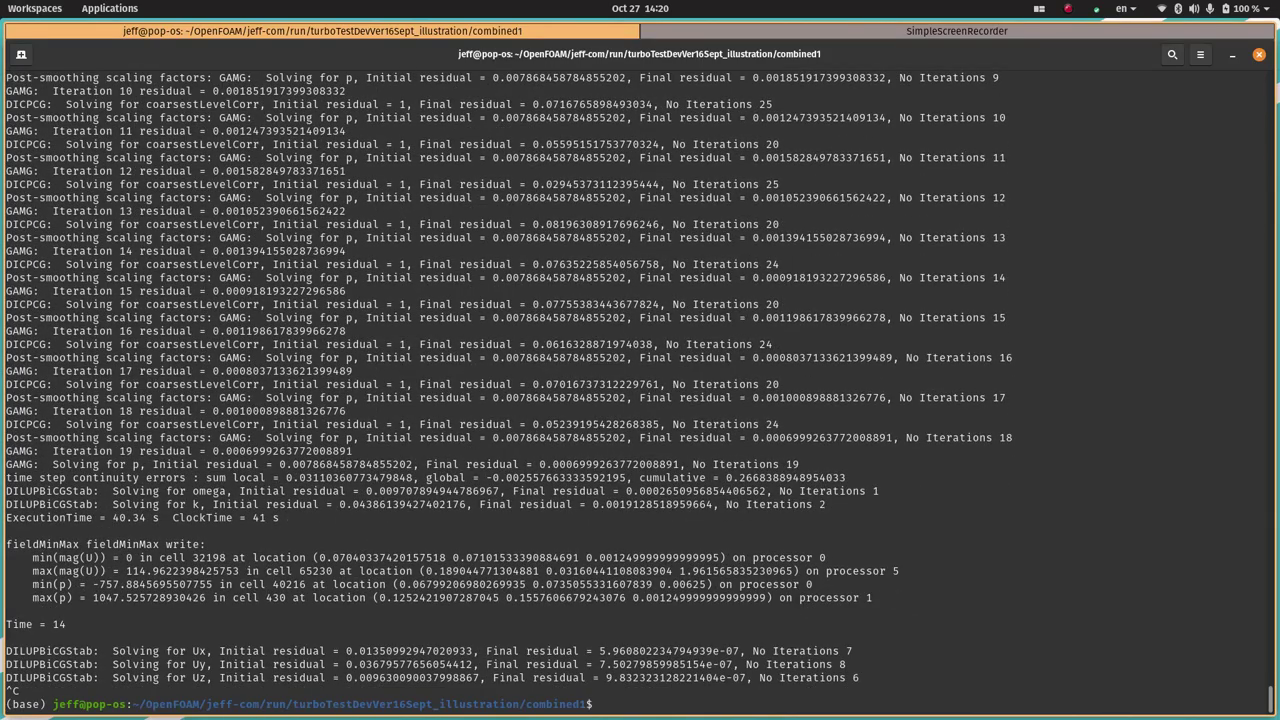
pyautogui.press('super')
pyautogui.write('paraV')
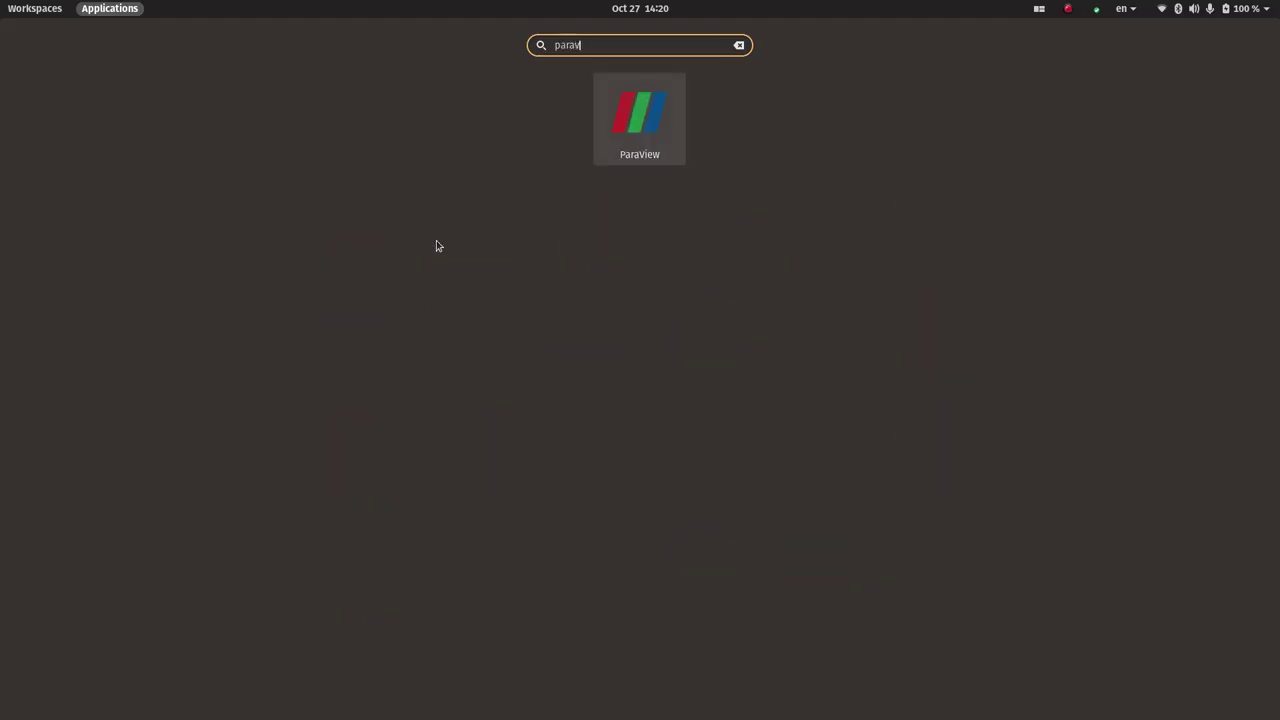
pyautogui.press('Return')
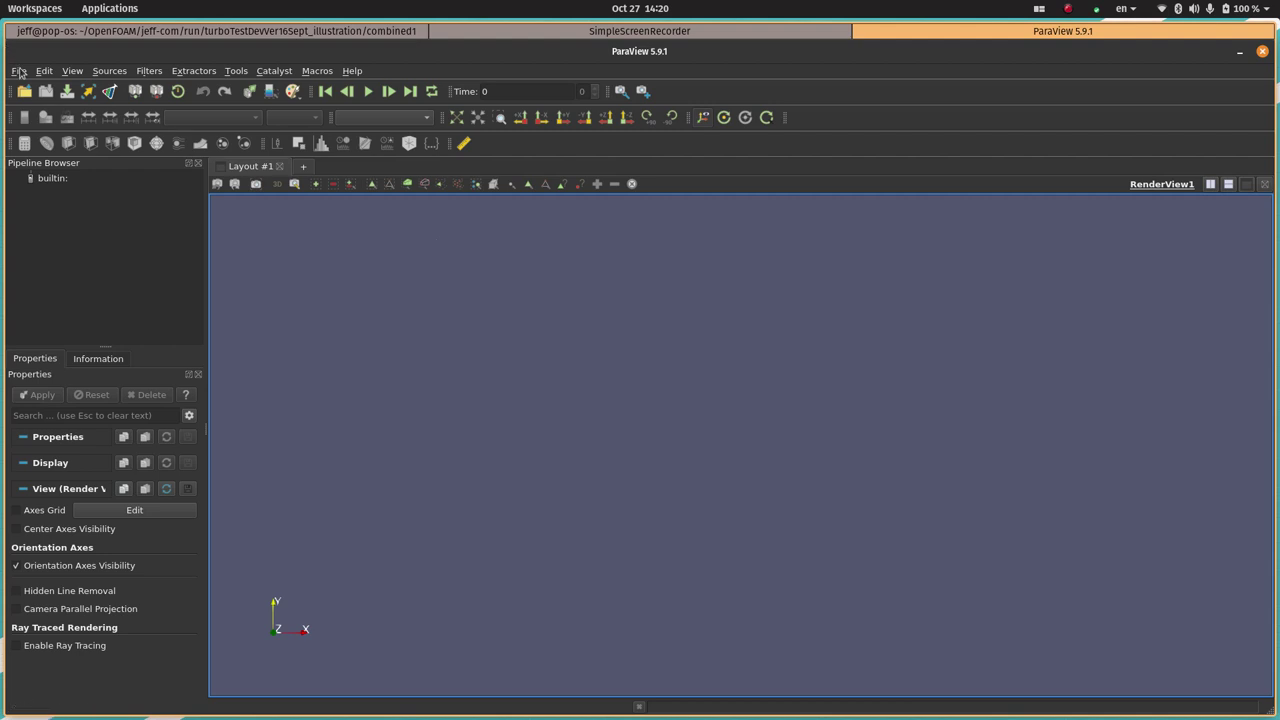
# Open case.foam from the turboTestDevVer16Sept_illustration/combined1 folder
pyautogui.click(19, 72)
pyautogui.click(25, 86)
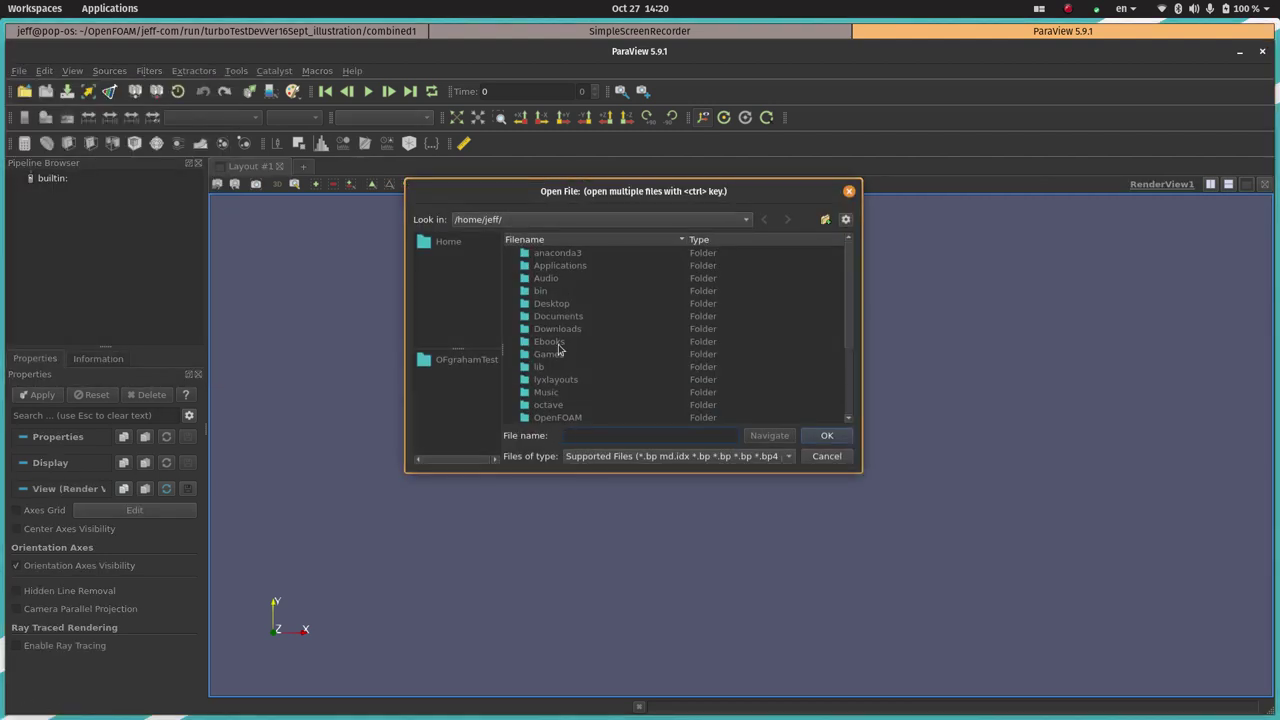
pyautogui.doubleClick(568, 418)
pyautogui.doubleClick(550, 268)
pyautogui.doubleClick(550, 291)
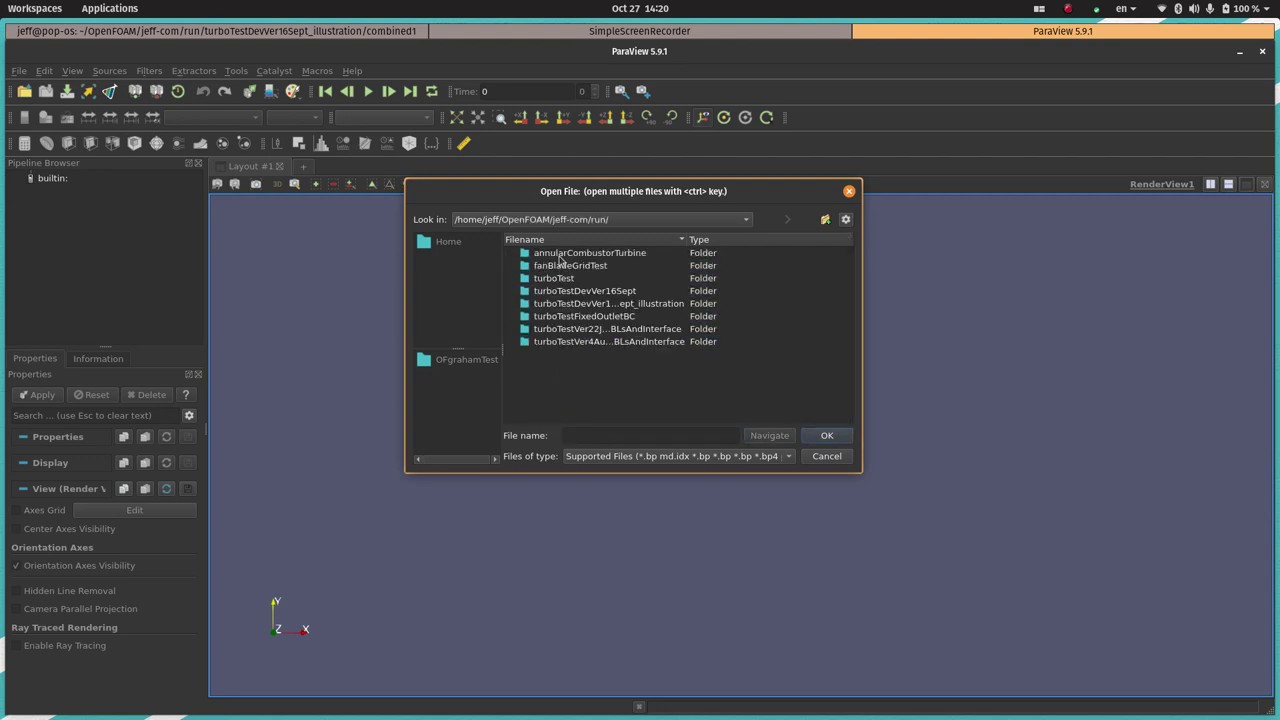
pyautogui.doubleClick(653, 304)
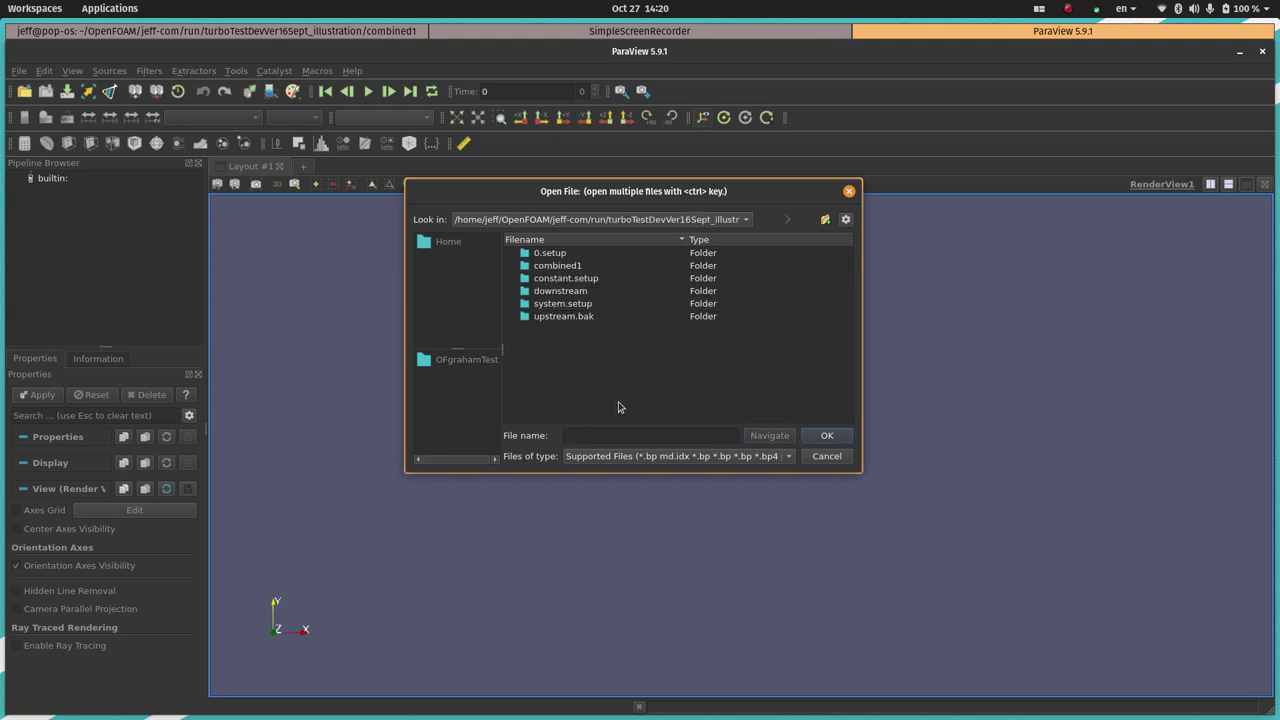
pyautogui.doubleClick(567, 266)
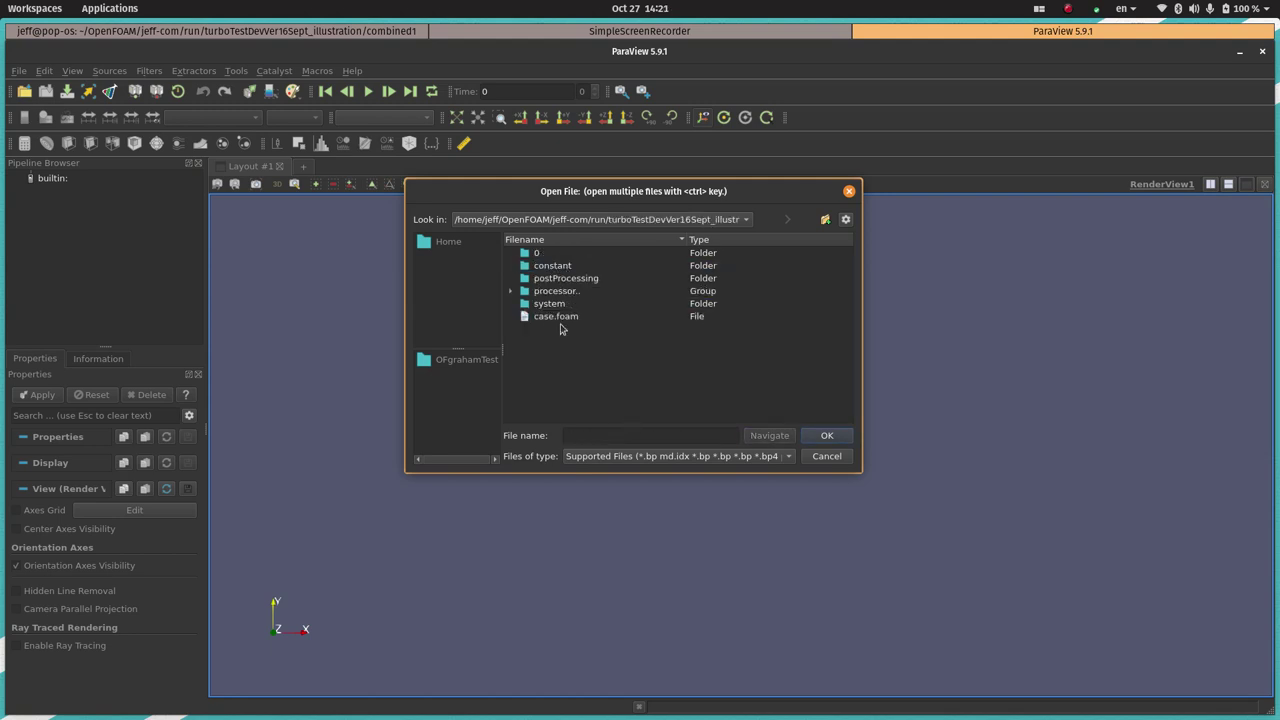
pyautogui.doubleClick(556, 316)
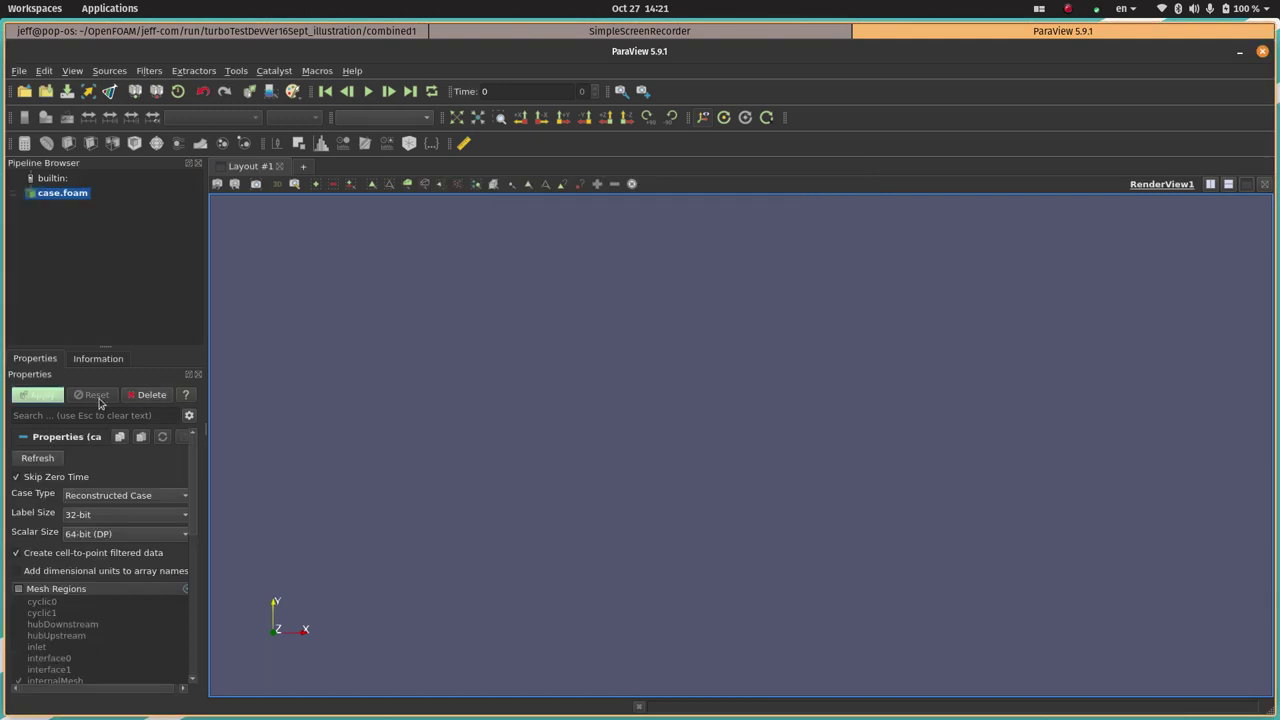
# Read the case as a Decomposed Case and apply it to the view
pyautogui.click(120, 495)
pyautogui.click(117, 484)
pyautogui.click(45, 399)
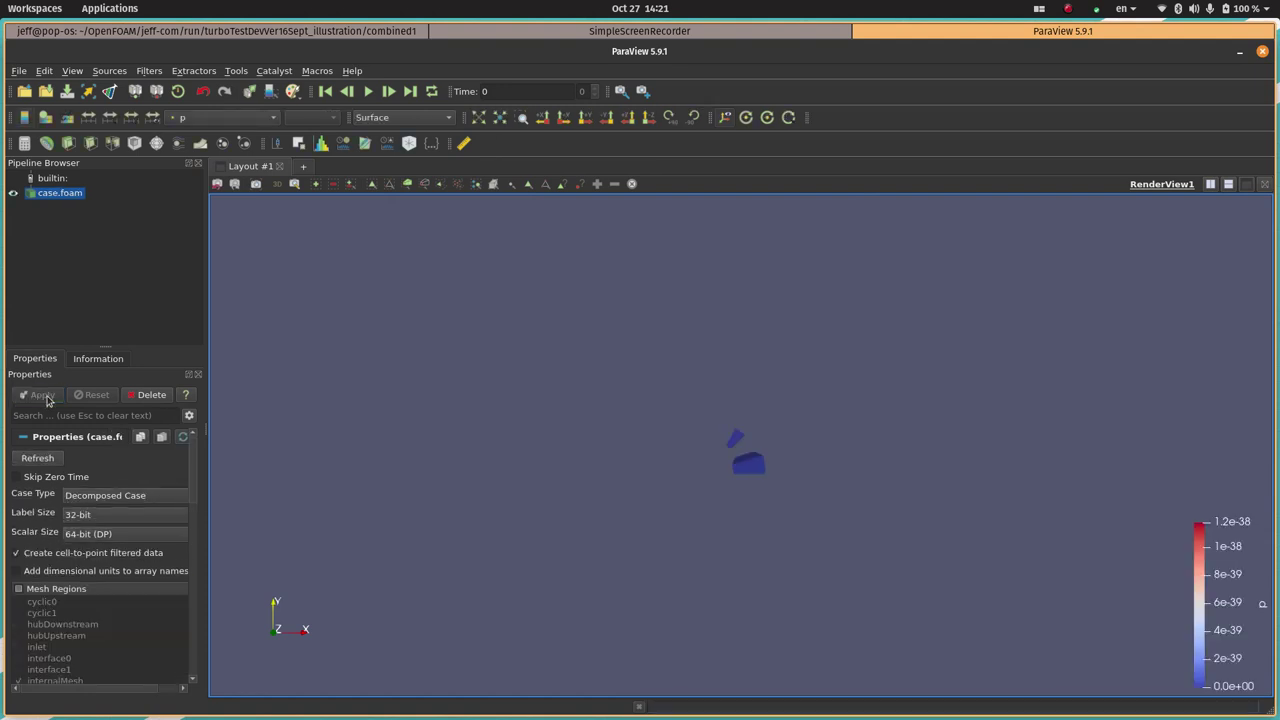
# Switch to Solid Color with Surface With Edges representation and orbit around the mesh
pyautogui.moveTo(699, 447); pyautogui.dragTo(705, 548)
pyautogui.click(214, 118)
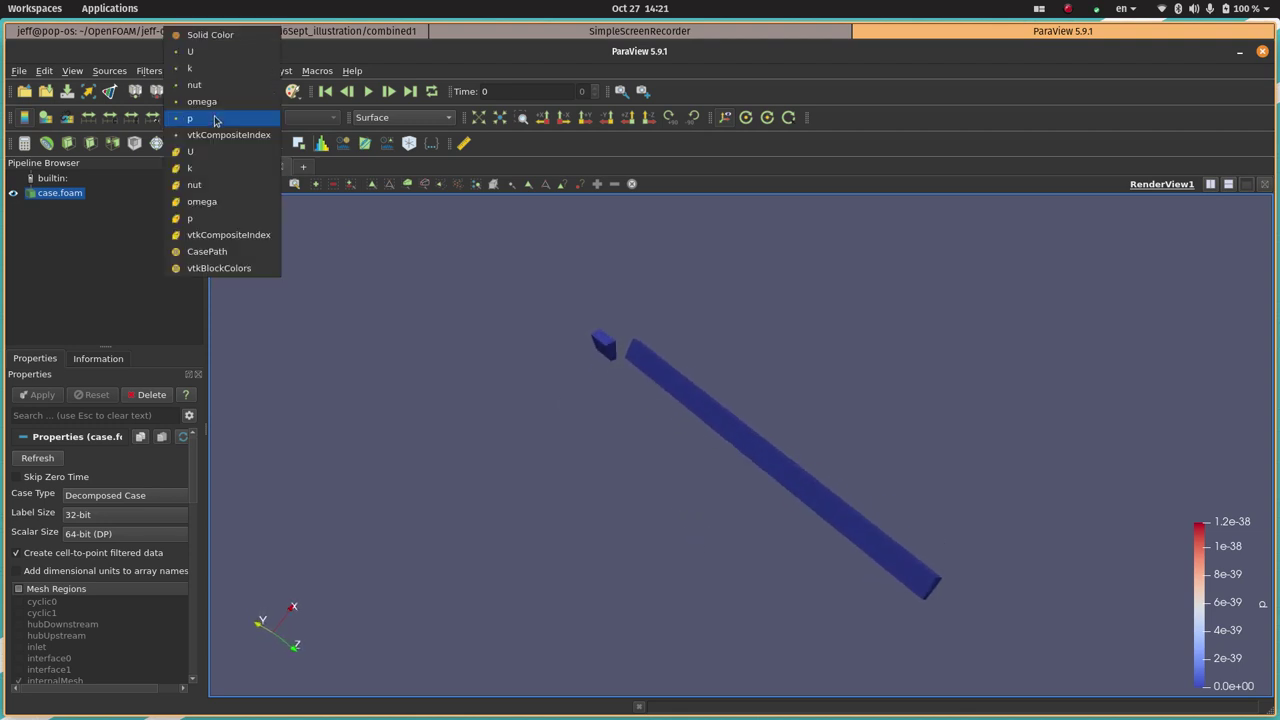
pyautogui.click(205, 34)
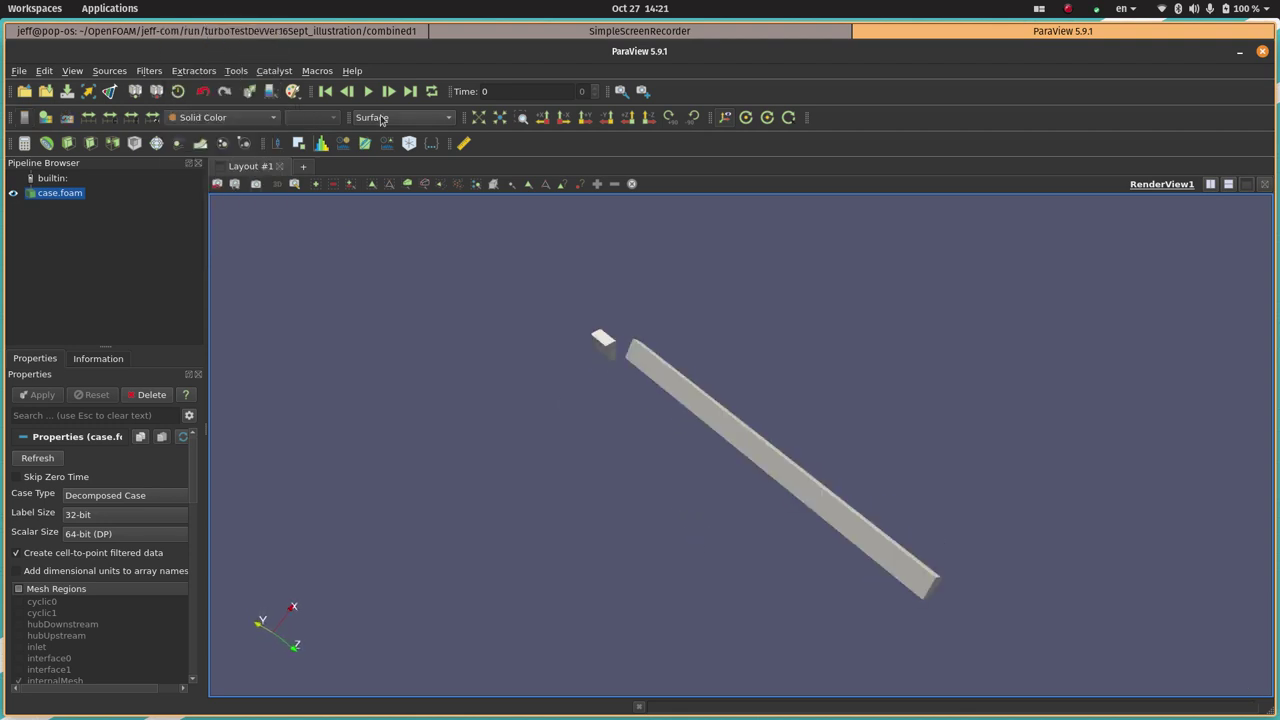
pyautogui.click(383, 118)
pyautogui.click(397, 137)
pyautogui.scroll(2, 629, 363)
pyautogui.moveTo(481, 314); pyautogui.dragTo(522, 331)
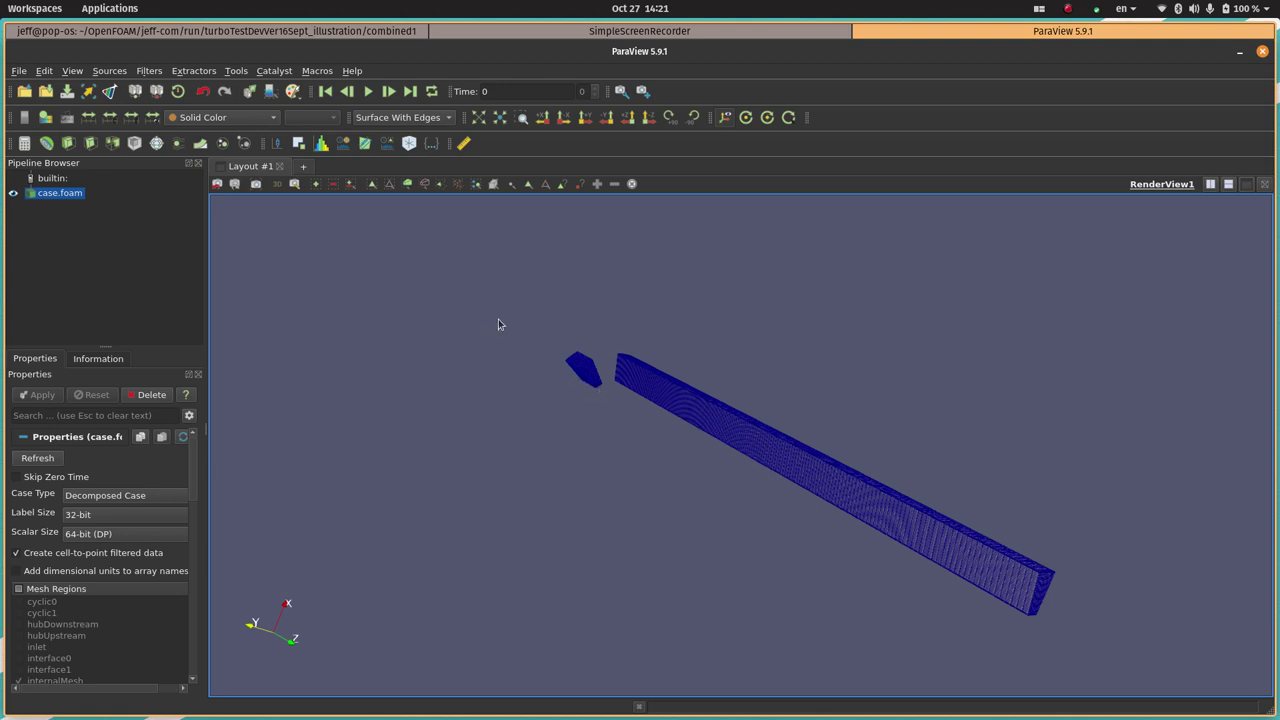
pyautogui.moveTo(573, 410); pyautogui.dragTo(531, 368)
pyautogui.scroll(6, 506, 343)
pyautogui.scroll(-6, 358, 277)
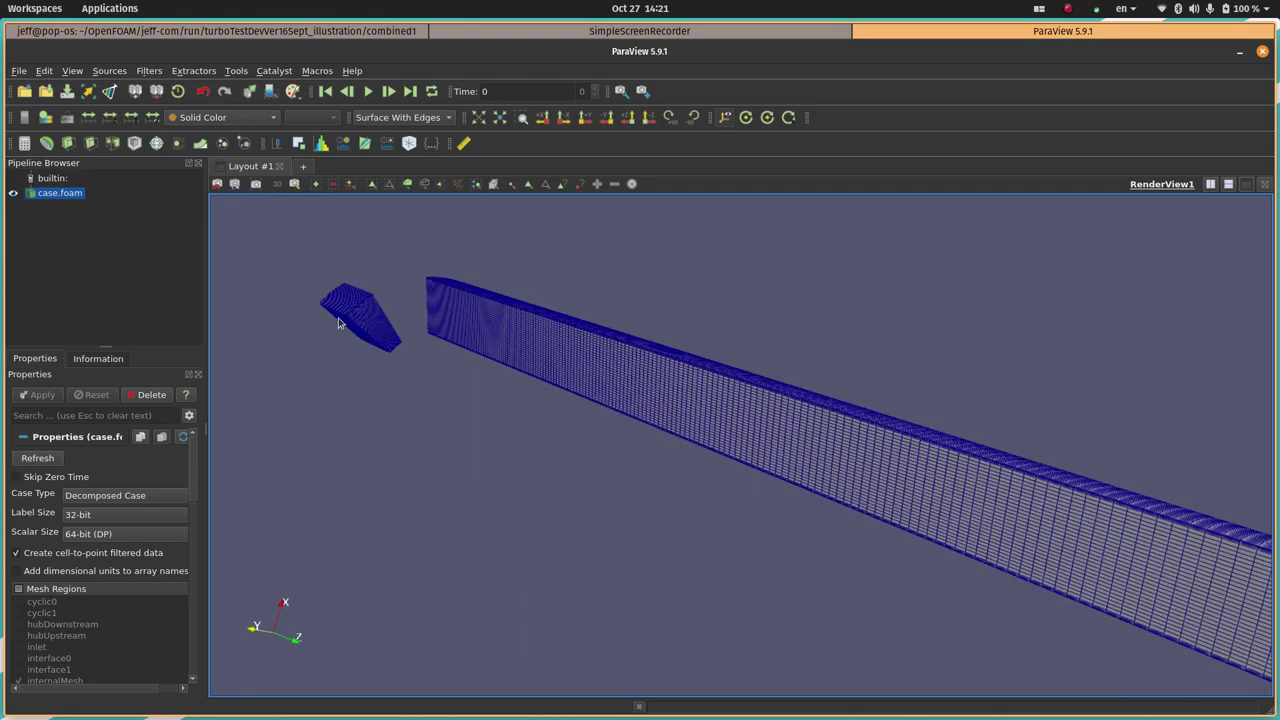
pyautogui.scroll(5, 280, 307)
pyautogui.scroll(-5, 277, 277)
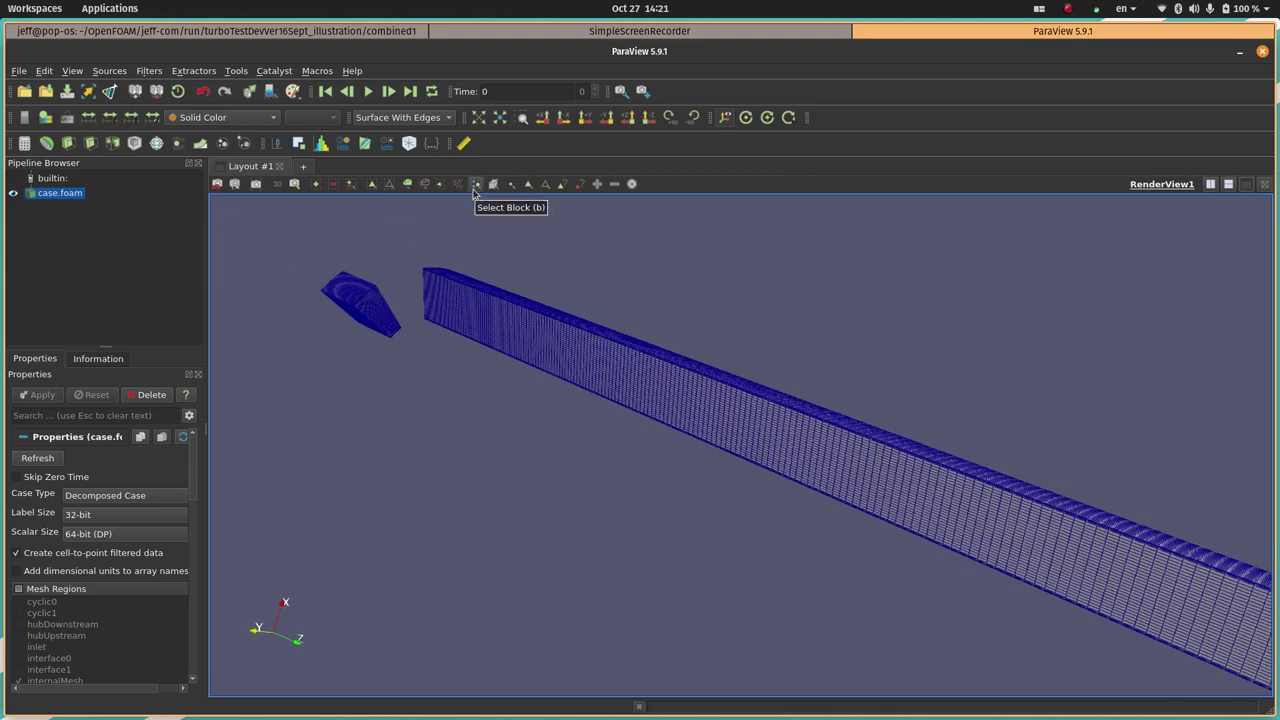
# Zoom to box on the wedge, block edge cells and duct end, resetting the camera between
pyautogui.click(518, 116)
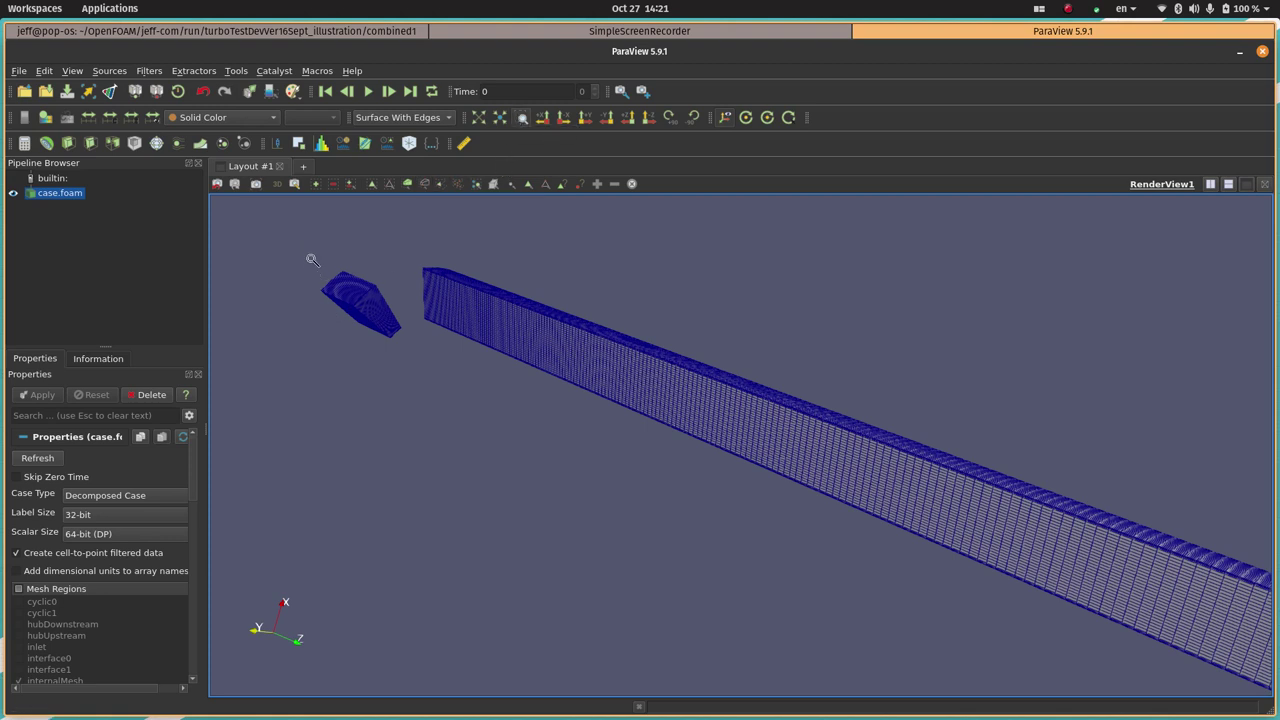
pyautogui.moveTo(312, 260); pyautogui.dragTo(505, 362)
pyautogui.moveTo(418, 511); pyautogui.dragTo(431, 474)
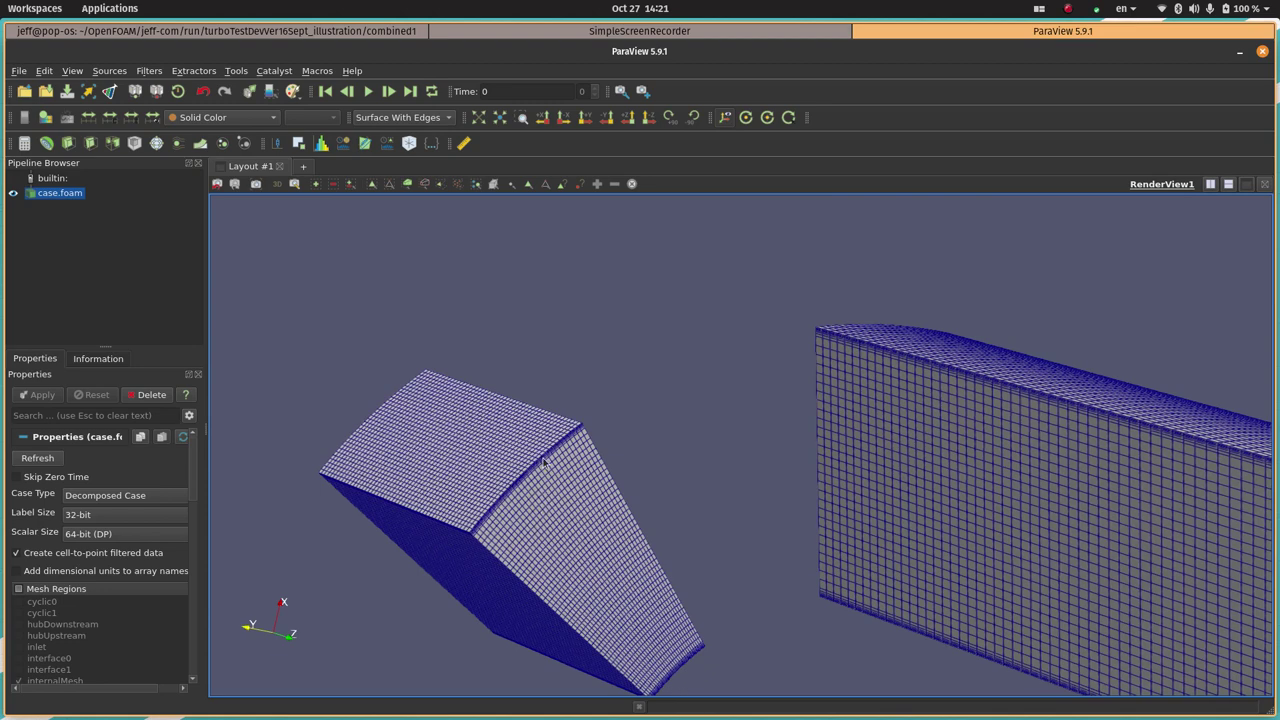
pyautogui.click(522, 117)
pyautogui.moveTo(508, 439); pyautogui.dragTo(589, 478)
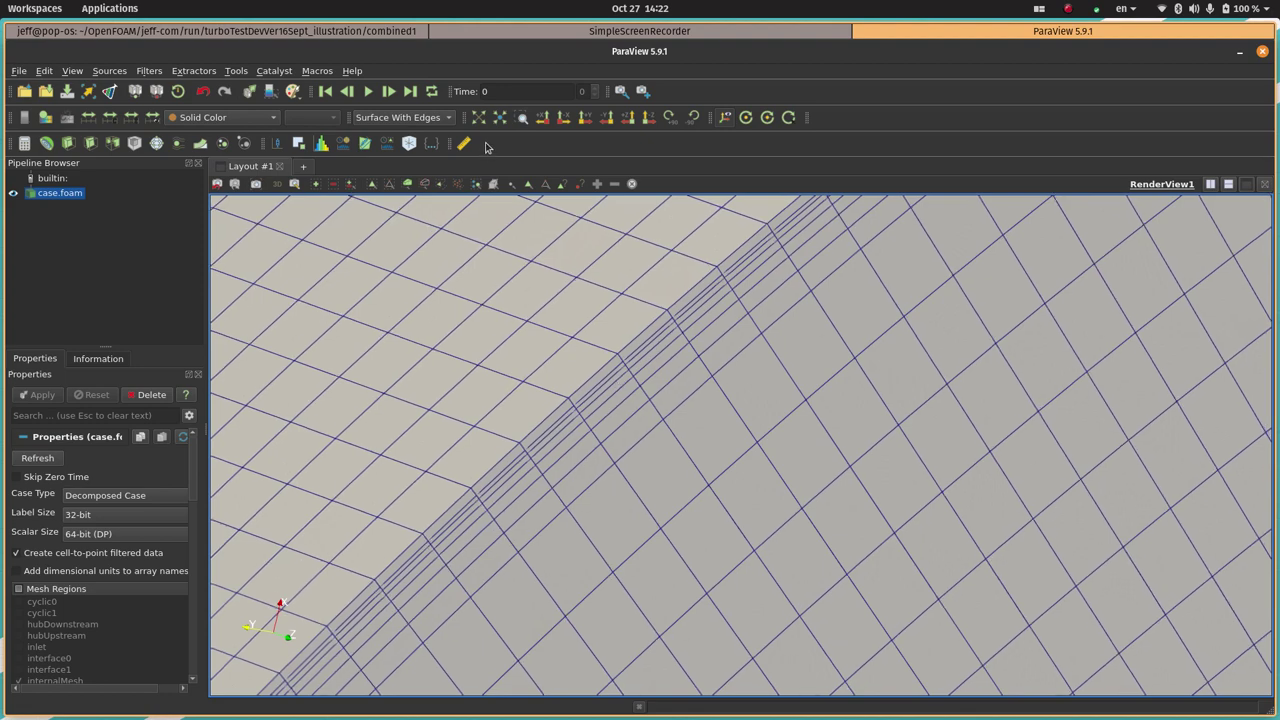
pyautogui.click(500, 117)
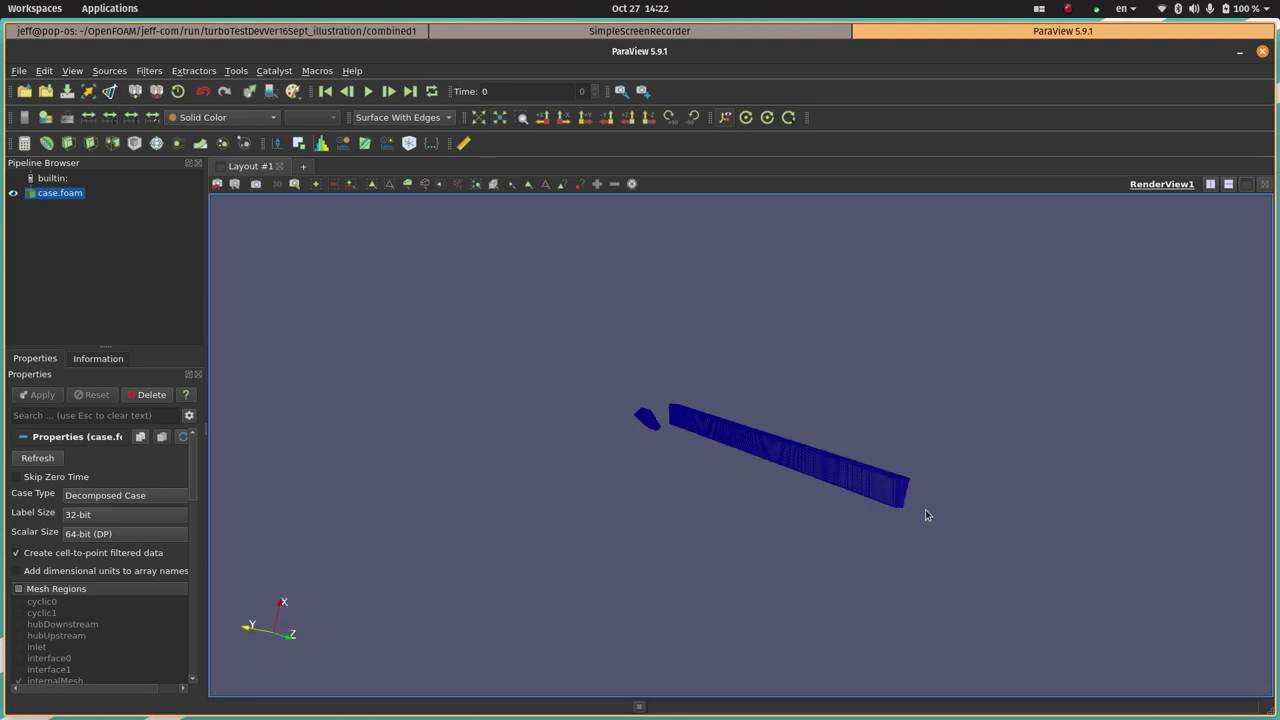
pyautogui.click(522, 117)
pyautogui.moveTo(899, 485); pyautogui.dragTo(986, 522)
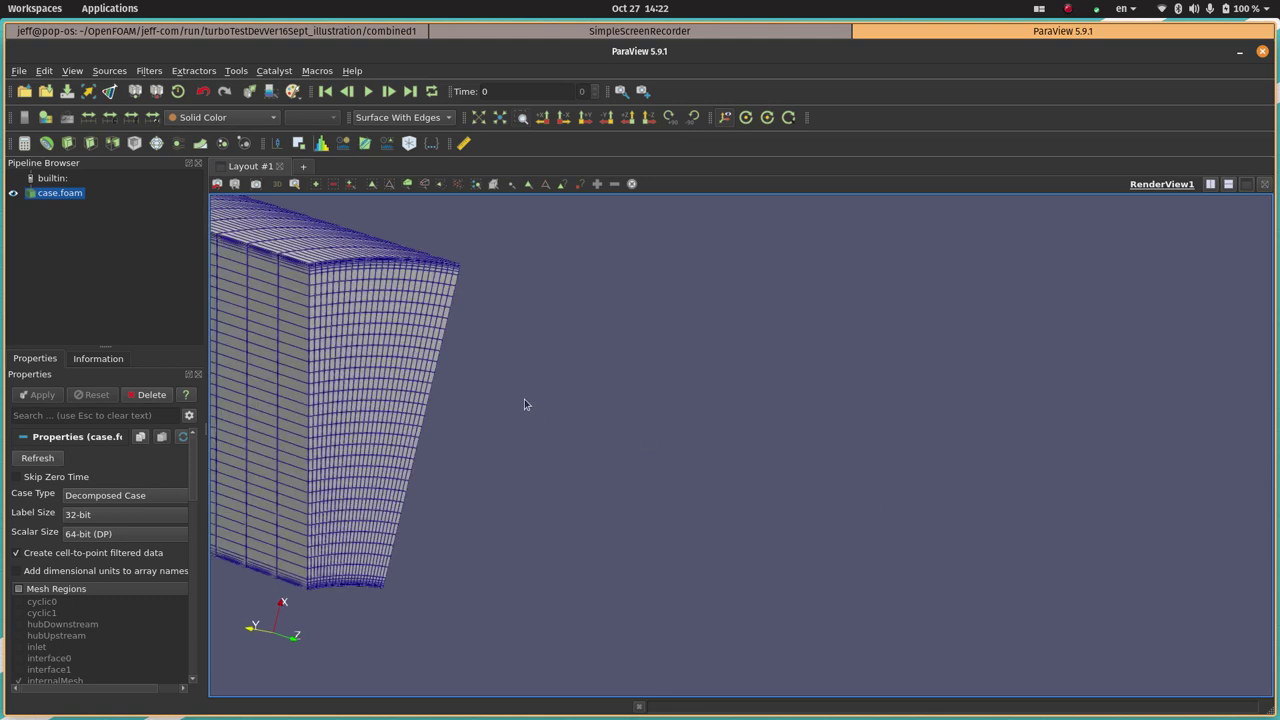
pyautogui.click(500, 117)
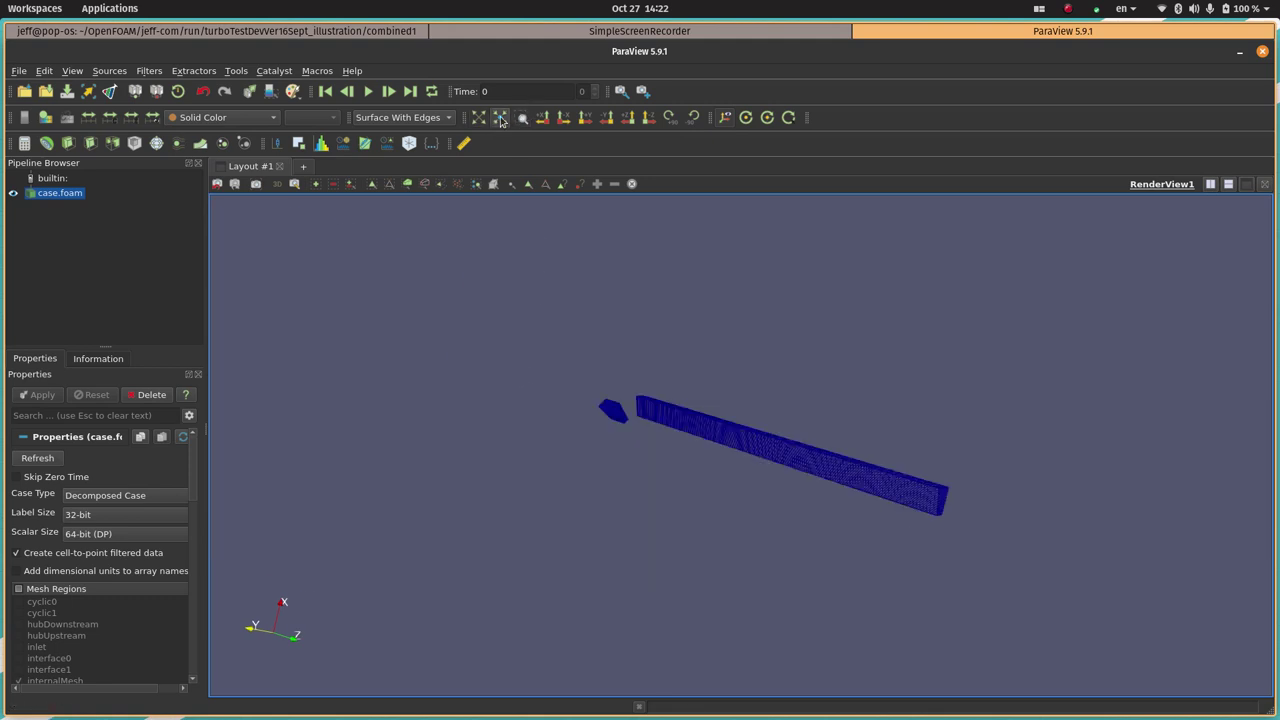
# Rerun the previous solver command in the terminal, then jump ParaView to time 70
pyautogui.click(400, 31)
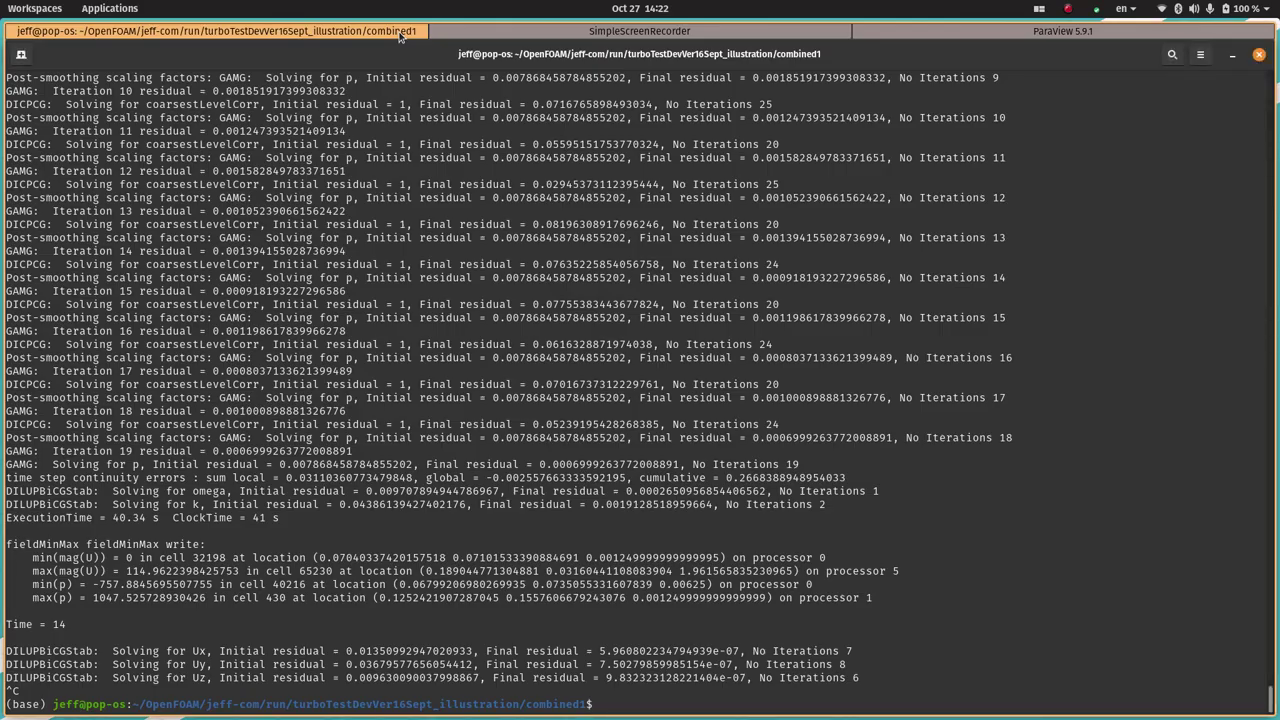
pyautogui.press('Up')
pyautogui.press('Return')
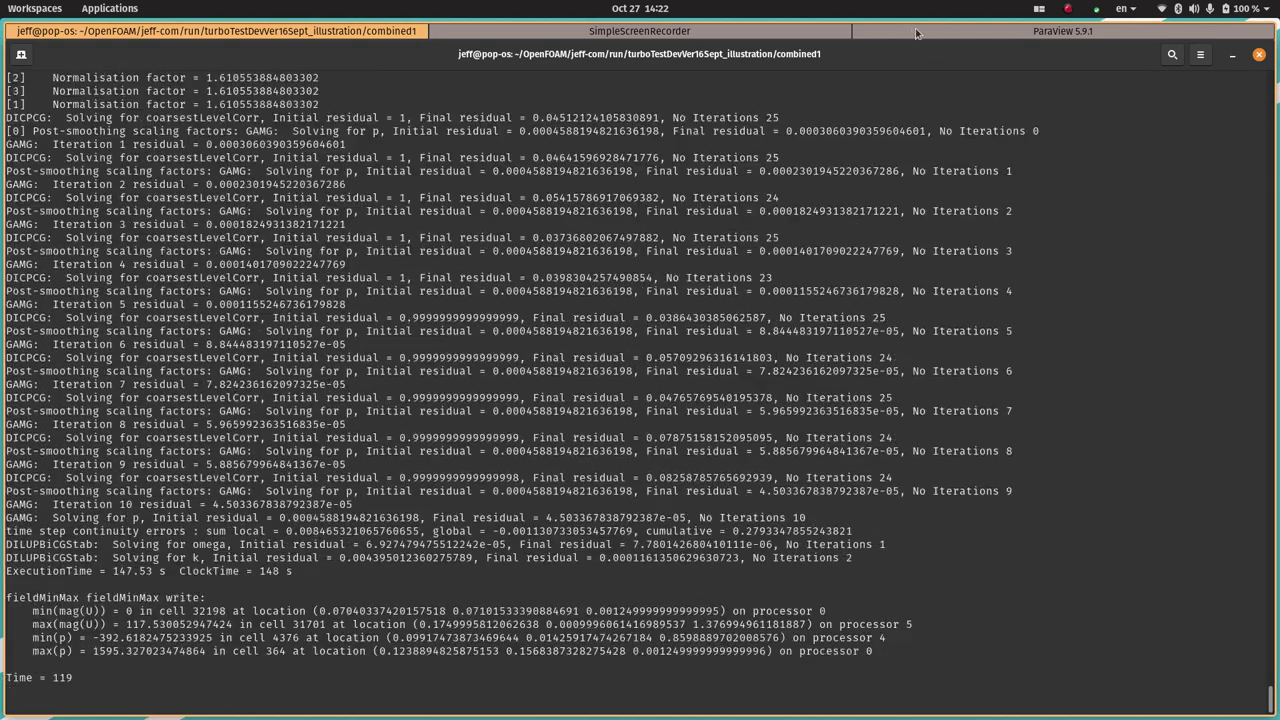
pyautogui.click(916, 35)
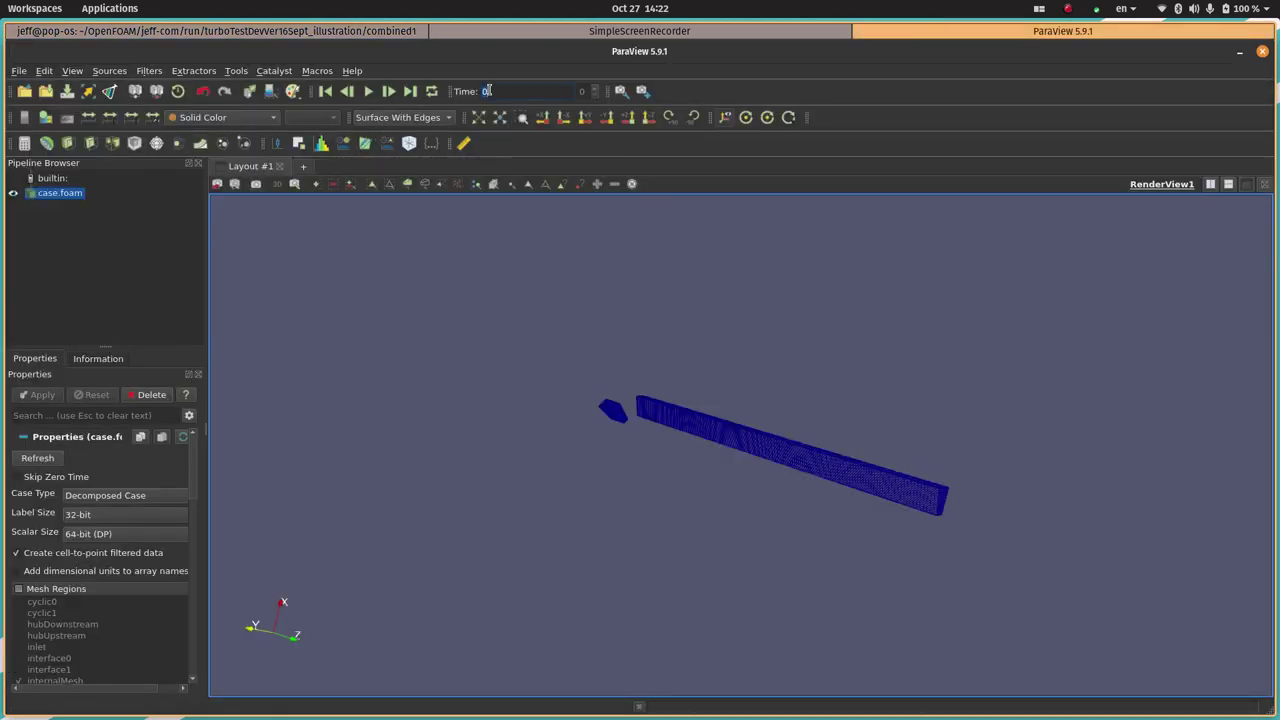
pyautogui.click(410, 91)
# Switch the representation to Surface and colour the mesh by velocity U
pyautogui.click(203, 118)
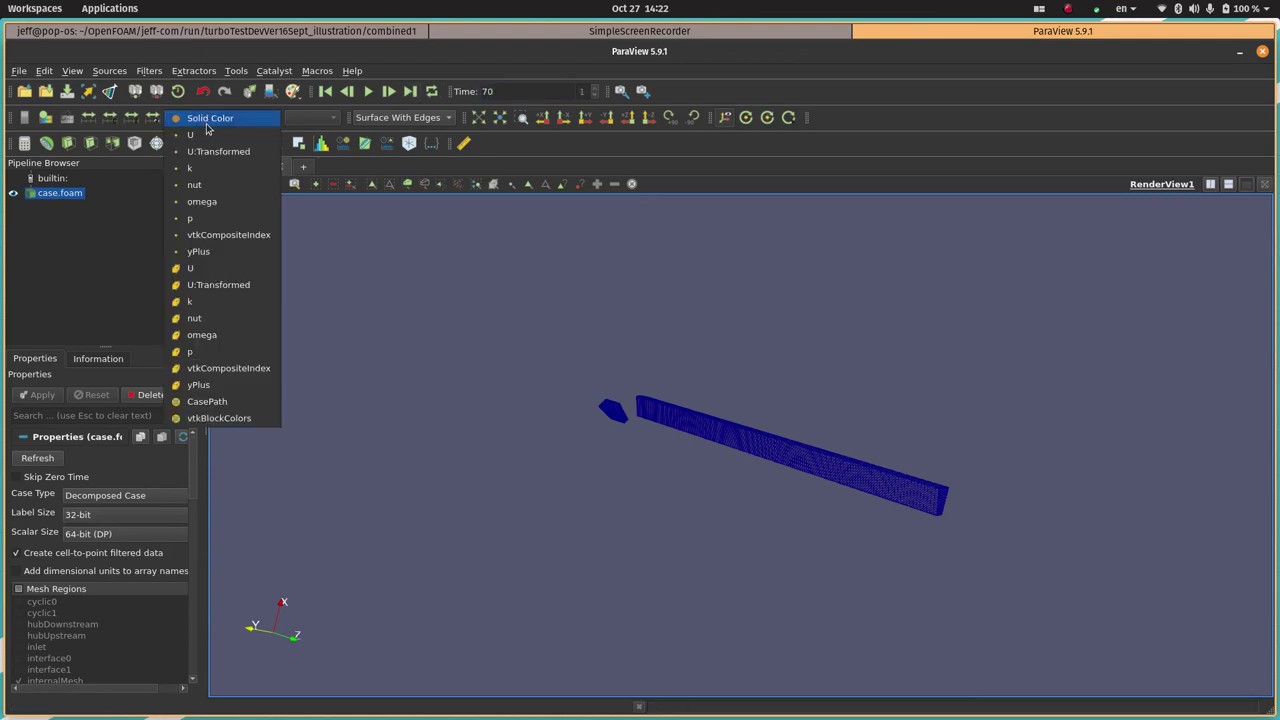
pyautogui.click(207, 122)
pyautogui.click(387, 117)
pyautogui.click(380, 101)
pyautogui.click(252, 118)
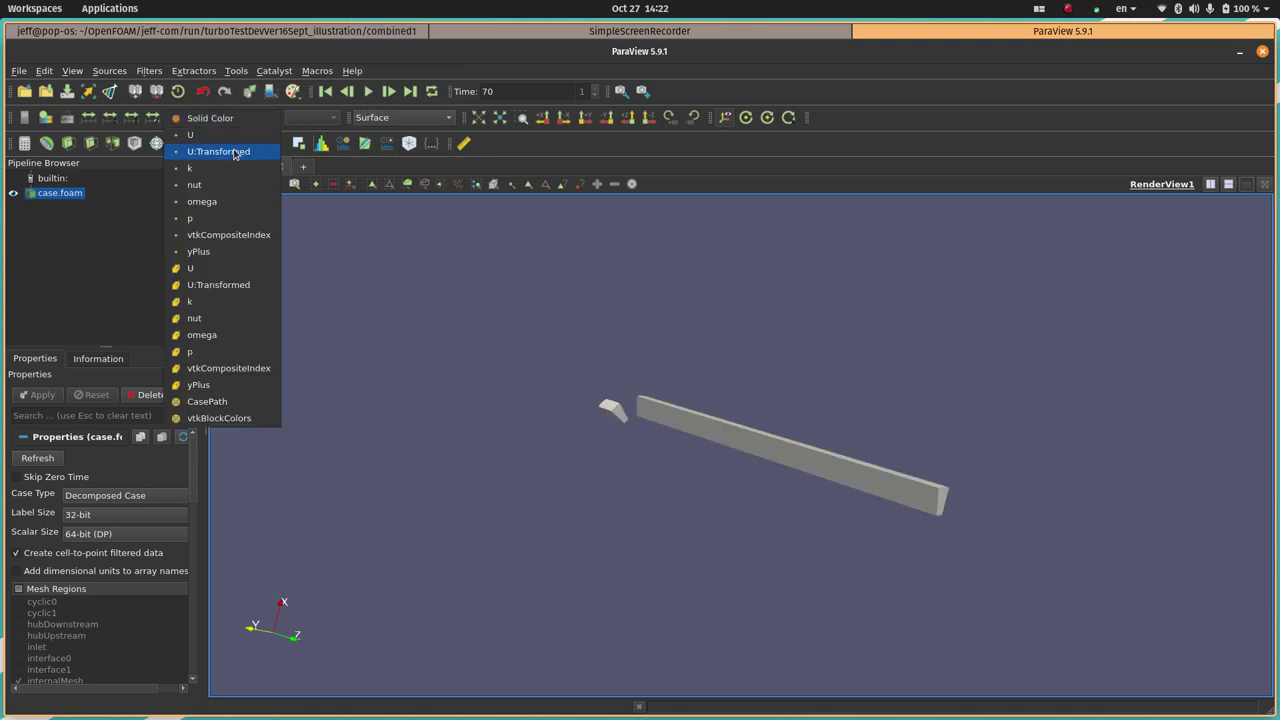
pyautogui.click(224, 141)
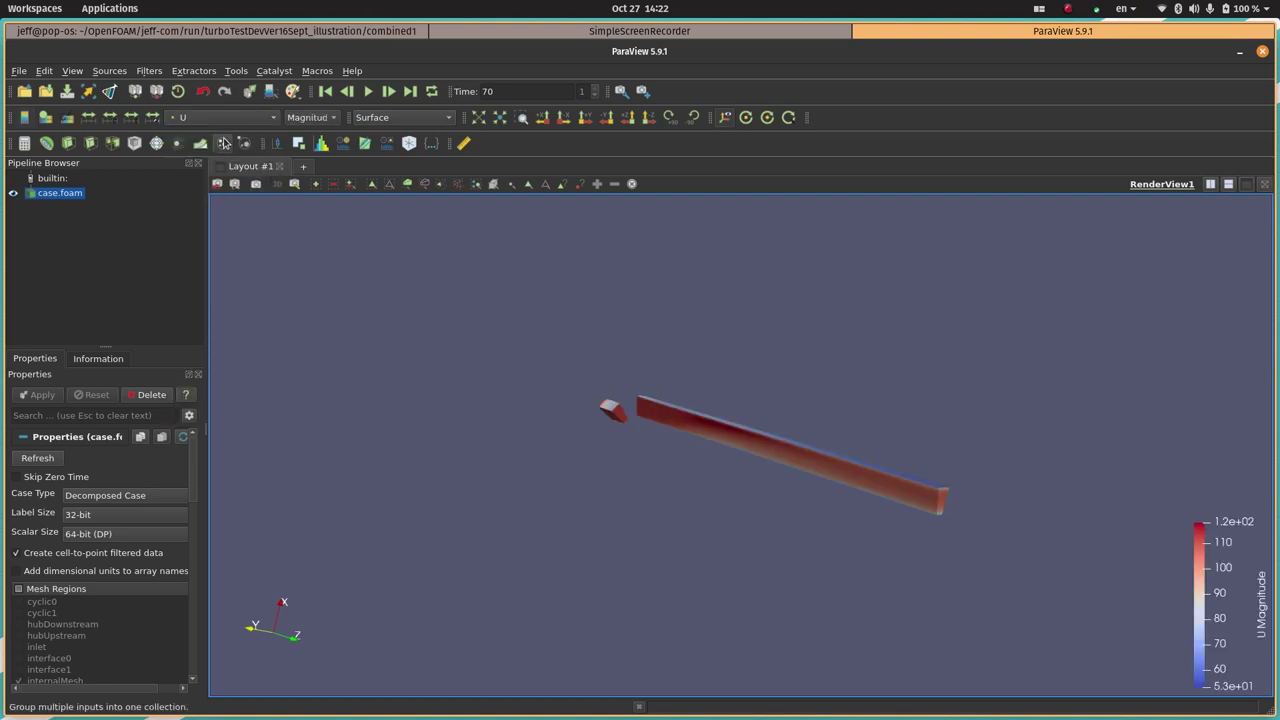
# Zoom in on the wedge and duct inlet and colour by U's Z component
pyautogui.scroll(4, 611, 437)
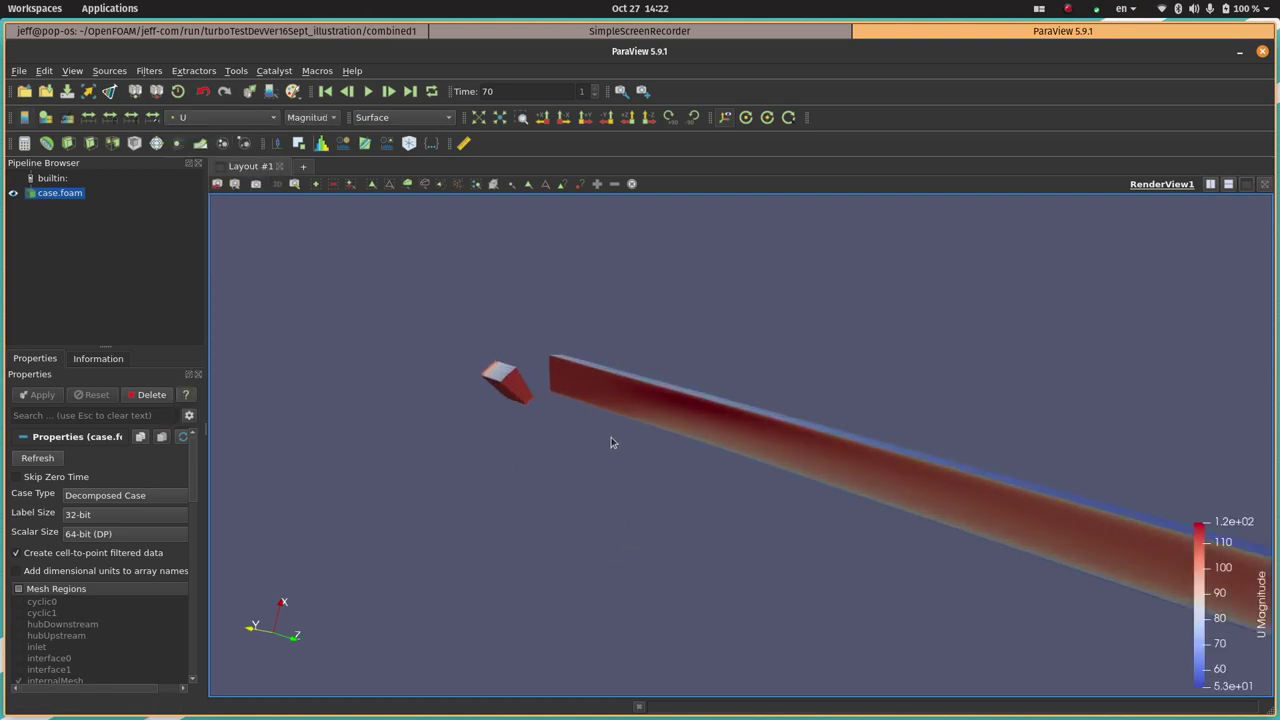
pyautogui.scroll(-1, 611, 437)
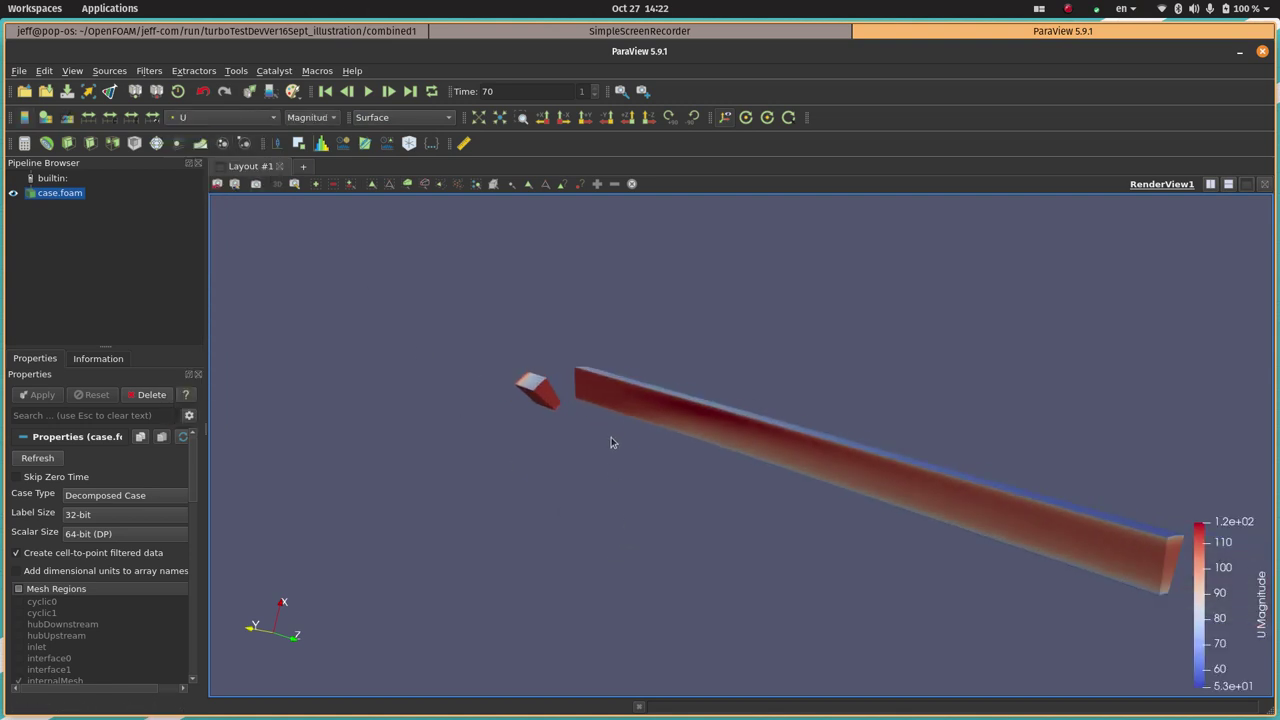
pyautogui.click(522, 117)
pyautogui.moveTo(519, 353); pyautogui.dragTo(698, 440)
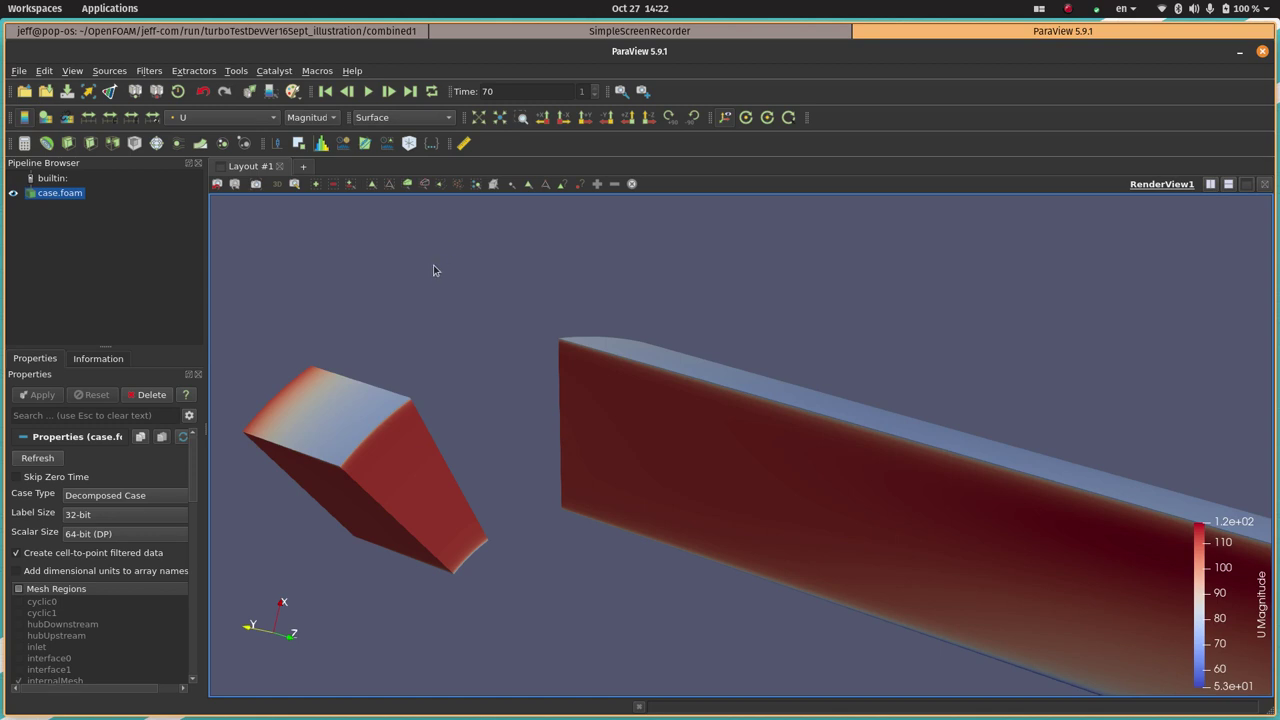
pyautogui.moveTo(432, 265); pyautogui.dragTo(436, 266)
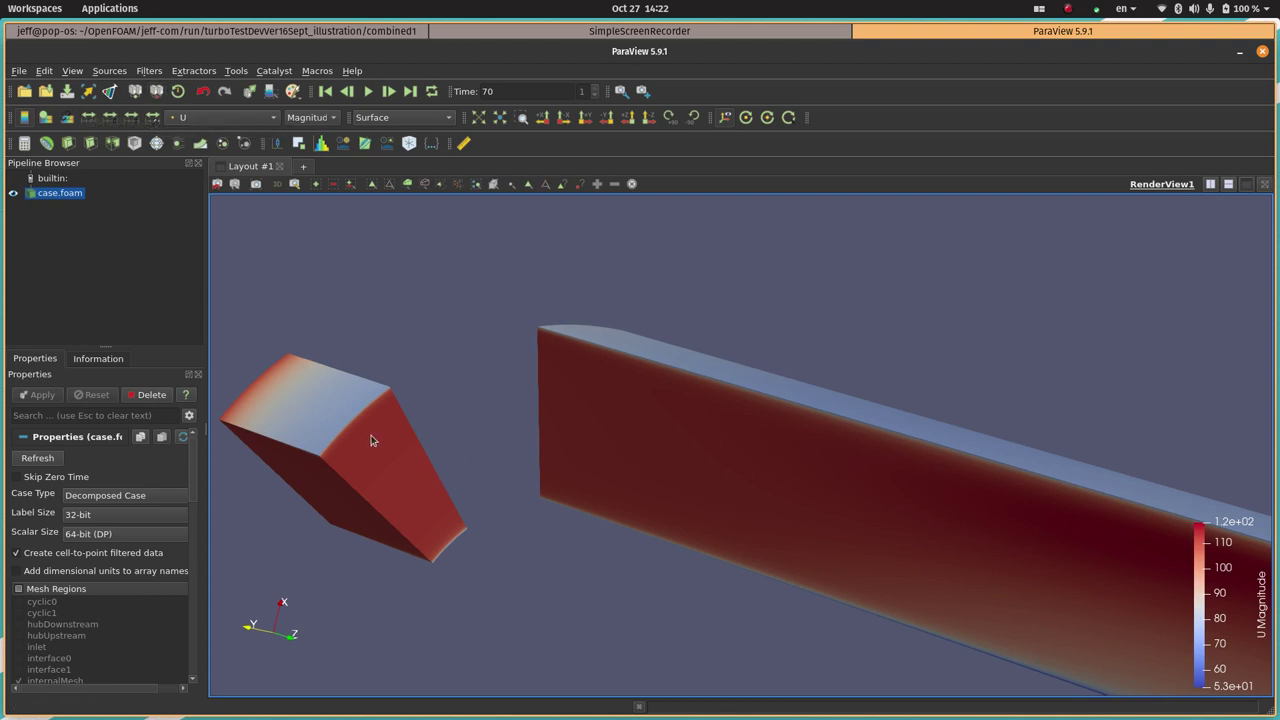
pyautogui.click(330, 118)
pyautogui.click(330, 167)
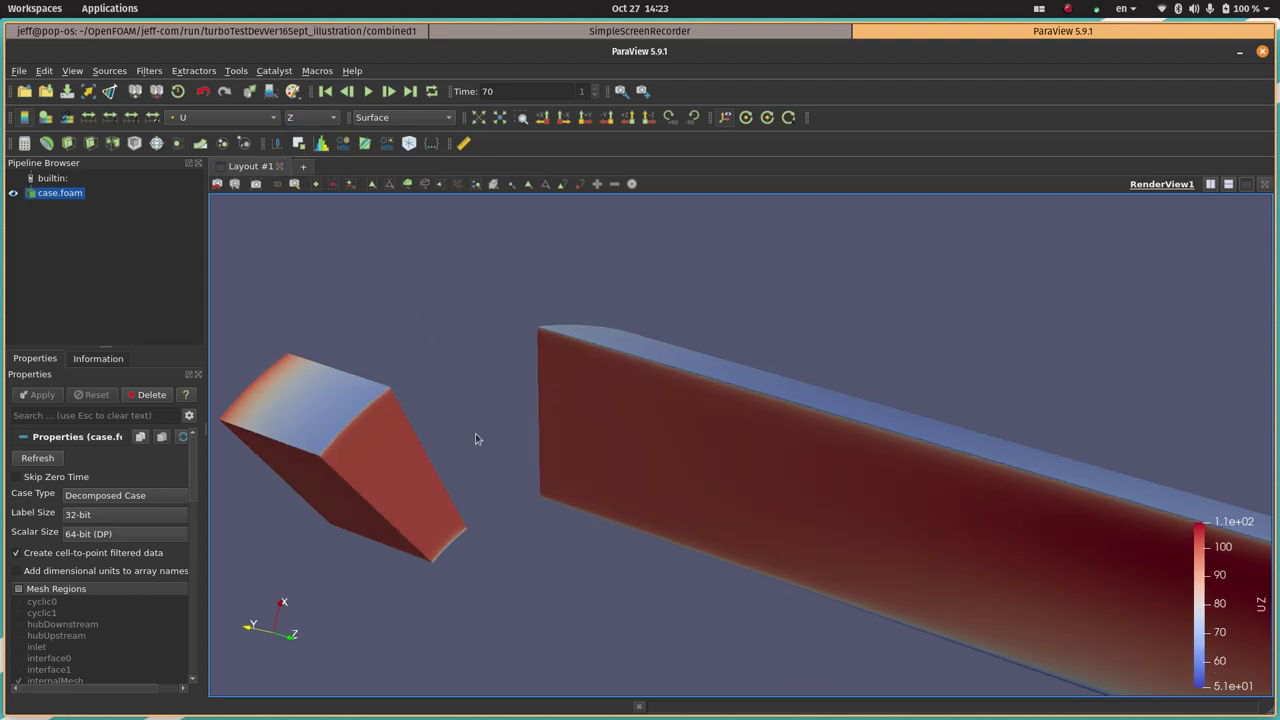
# Enable Hover Points, suppress its notice, and probe U, k, nut, omega and p across the mesh
pyautogui.click(584, 186)
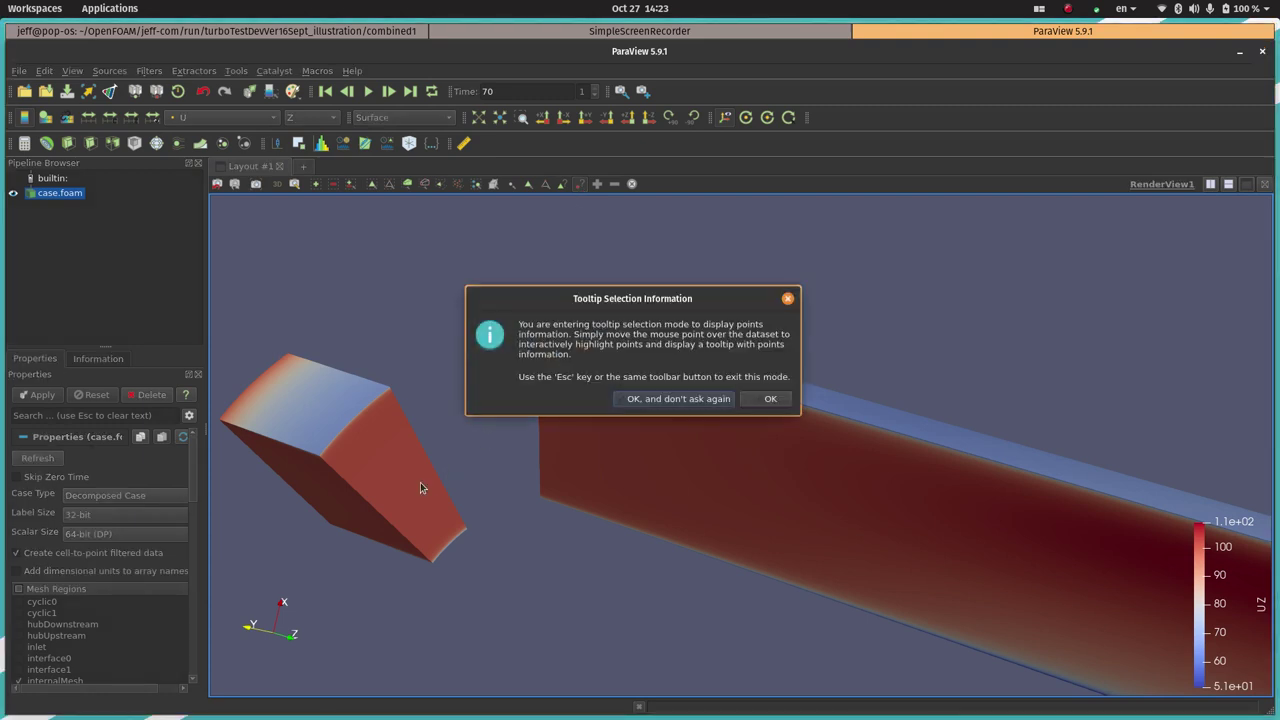
pyautogui.click(680, 400)
pyautogui.moveTo(395, 466)
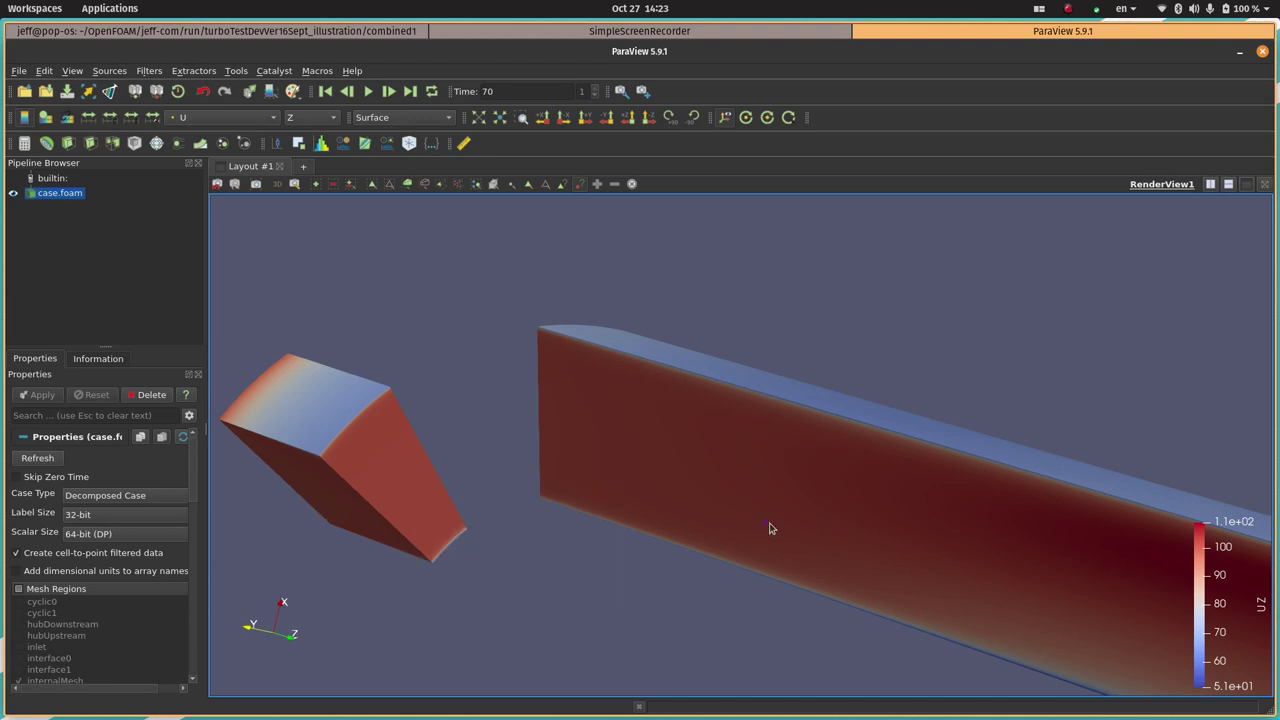
pyautogui.scroll(-2, 1083, 650)
pyautogui.scroll(-3, 1075, 630)
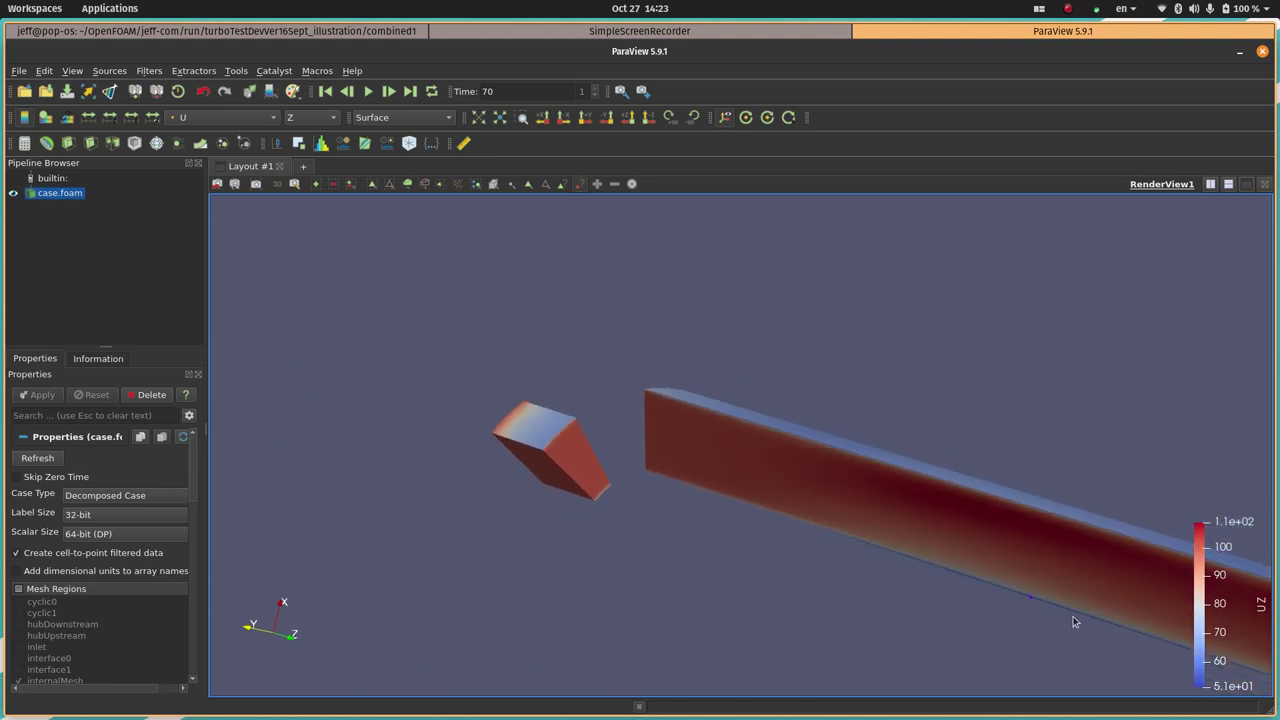
pyautogui.scroll(-3, 1083, 610)
pyautogui.moveTo(1141, 600)
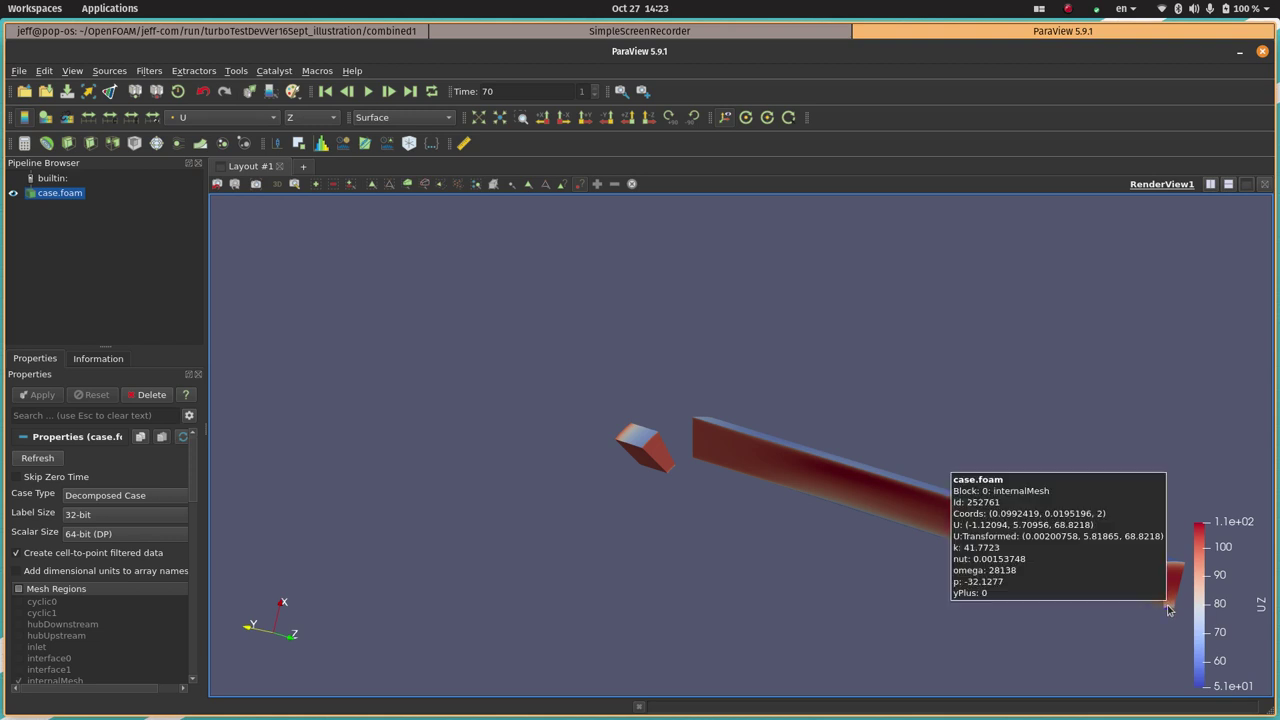
pyautogui.scroll(3, 630, 466)
pyautogui.scroll(4, 630, 466)
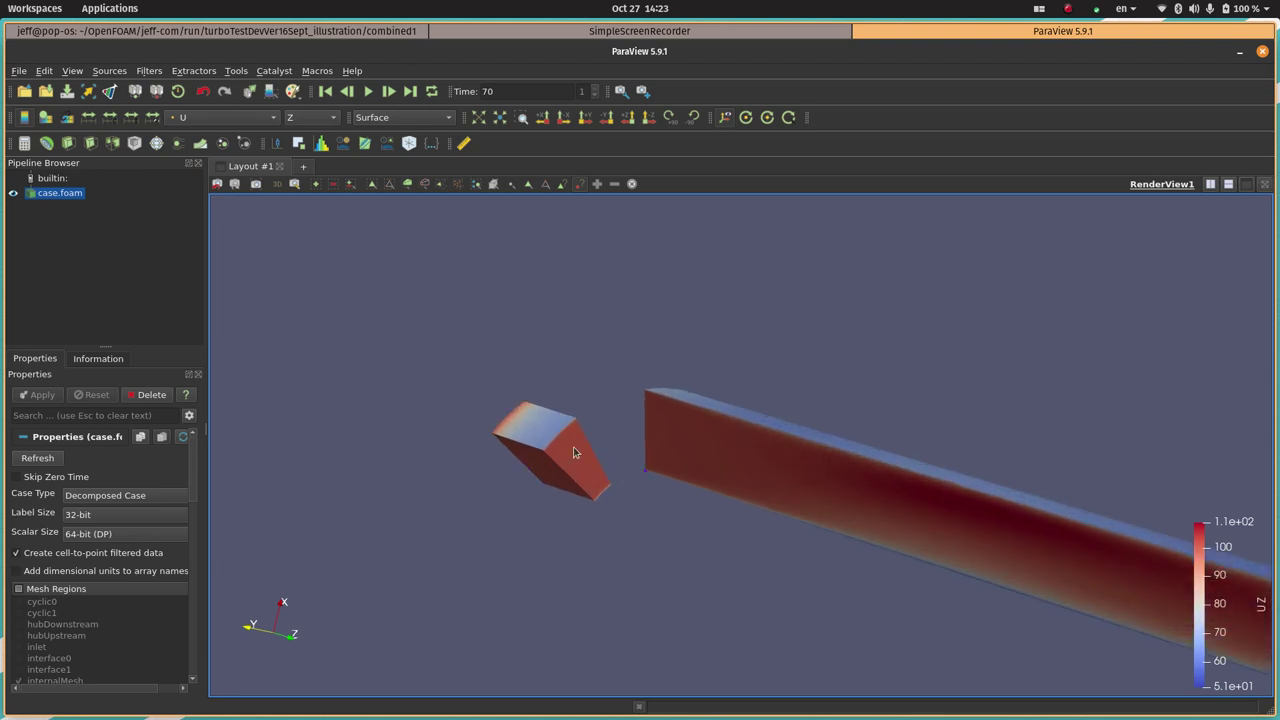
# Colour the mesh by U:Transformed and preview its Z, then Y components
pyautogui.click(221, 120)
pyautogui.click(219, 134)
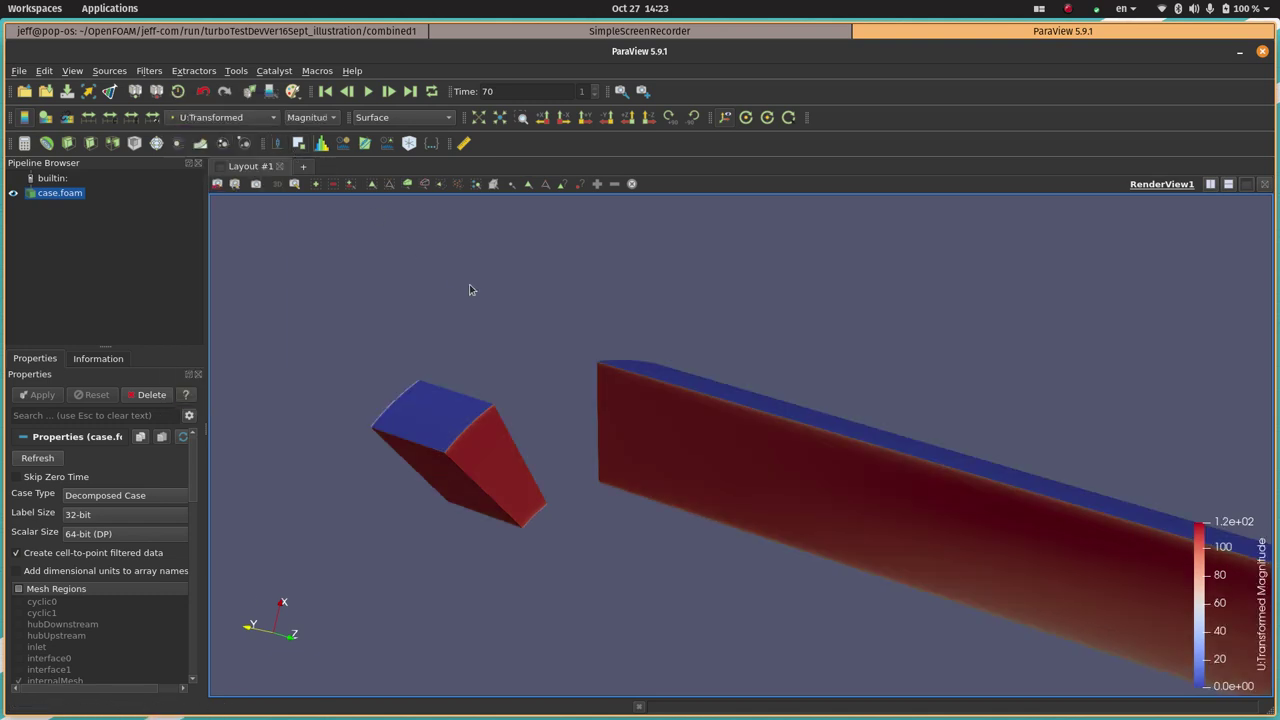
pyautogui.click(311, 118)
pyautogui.click(304, 167)
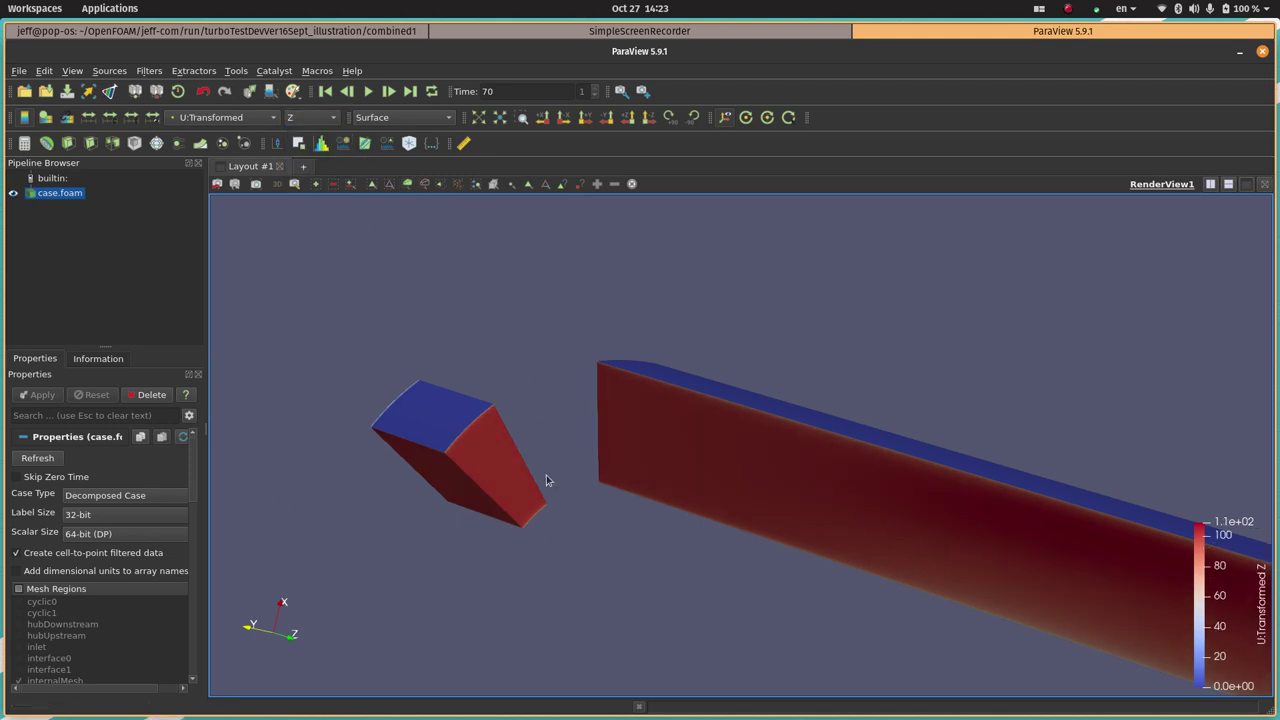
pyautogui.click(292, 120)
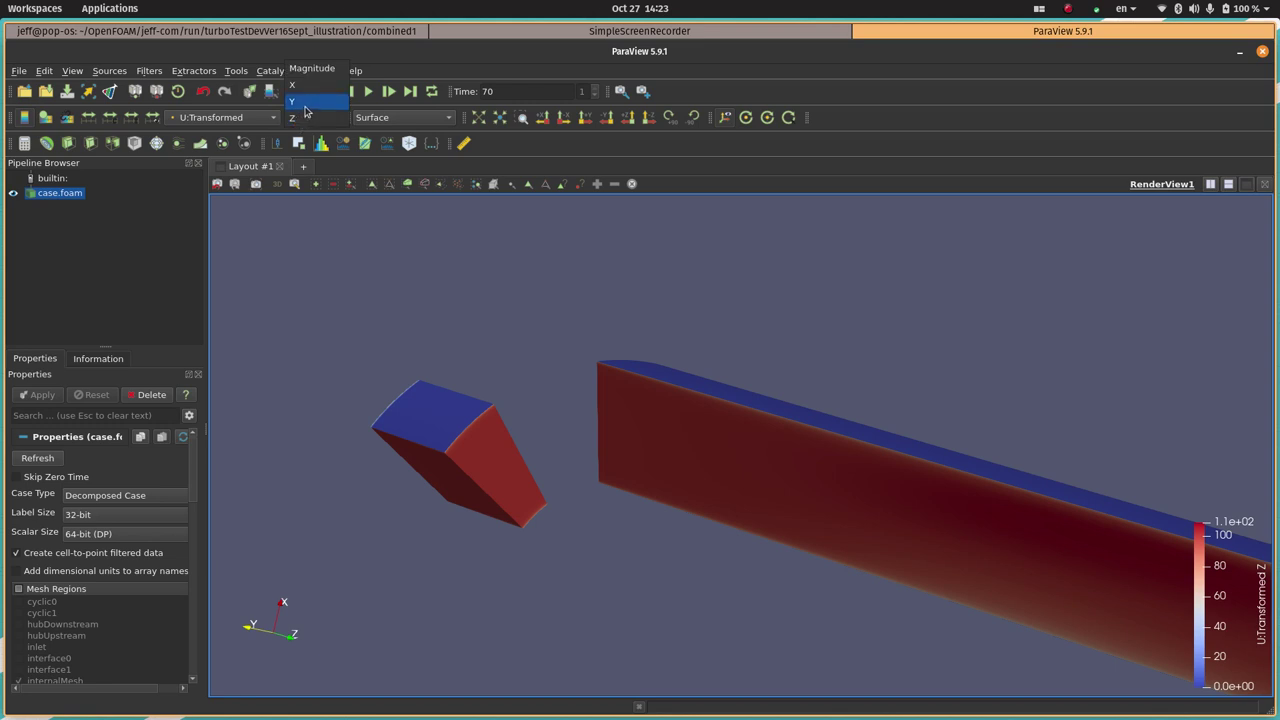
pyautogui.click(302, 102)
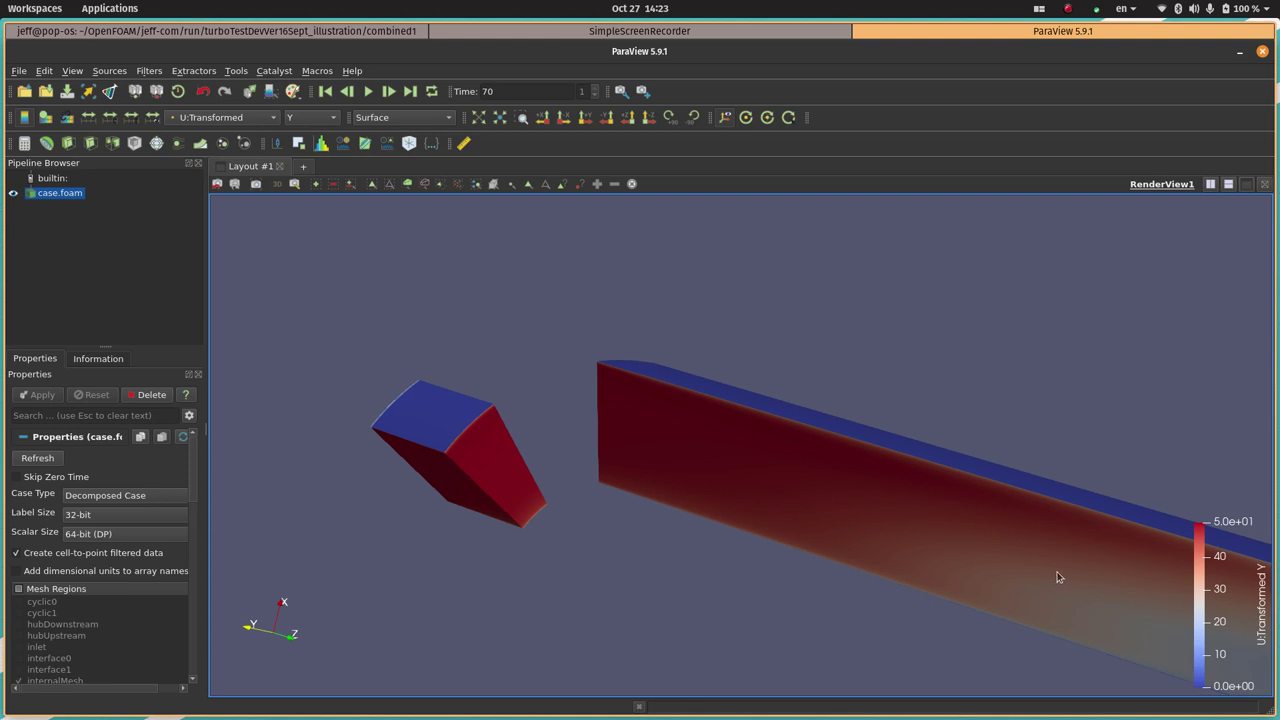
# Zoom on the duct, then colour it by the U:Transformed X component (about -0.45 to 1.1)
pyautogui.scroll(-3, 960, 550)
pyautogui.scroll(-2, 963, 545)
pyautogui.scroll(1, 970, 538)
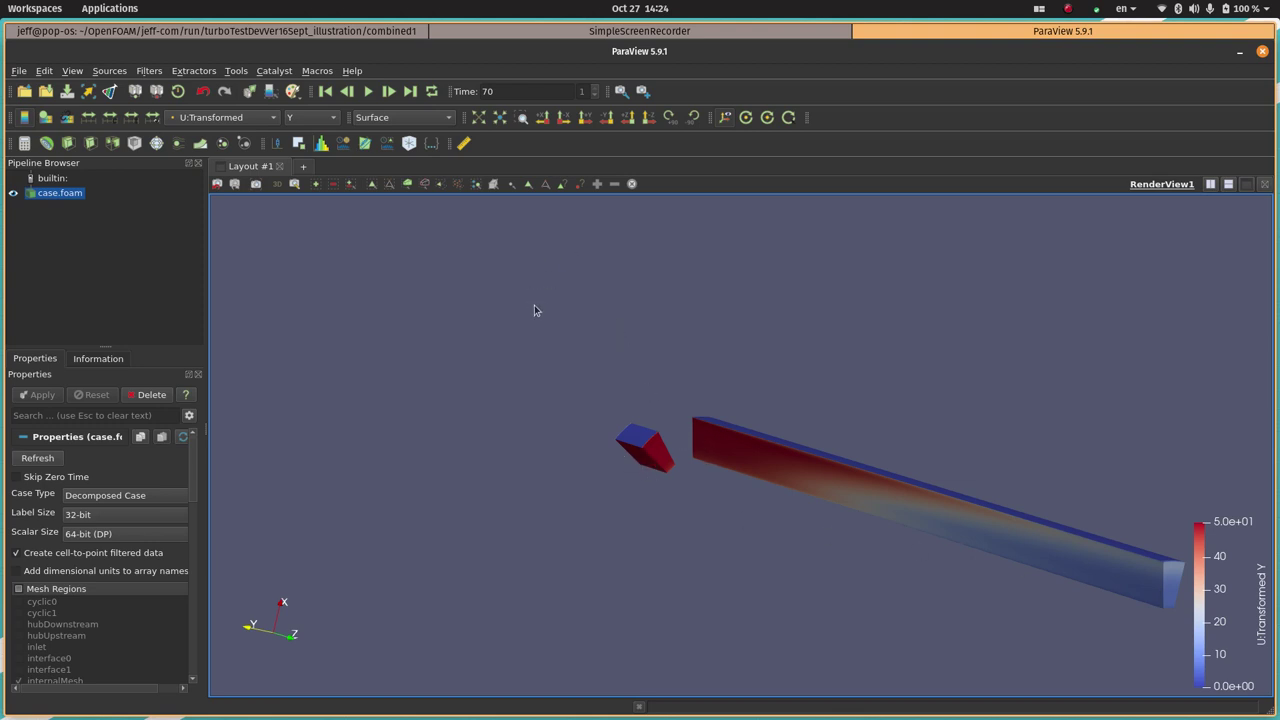
pyautogui.scroll(5, 561, 349)
pyautogui.scroll(3, 563, 459)
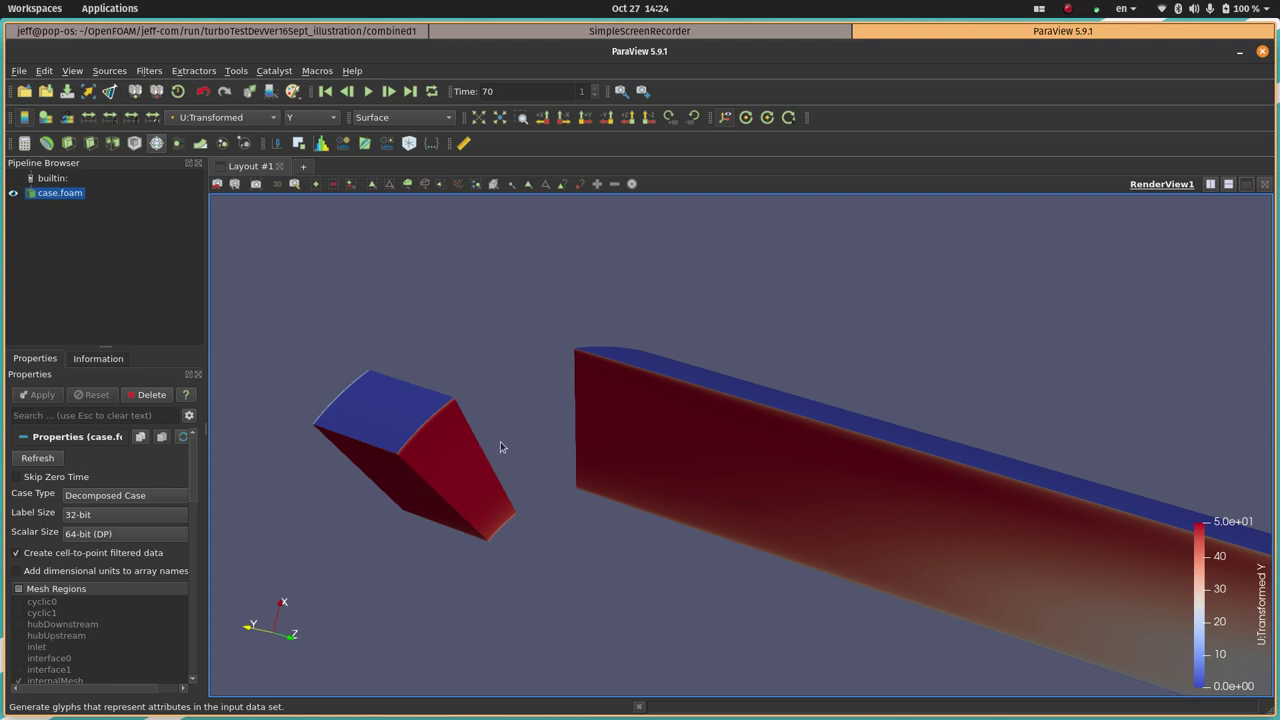
pyautogui.click(323, 118)
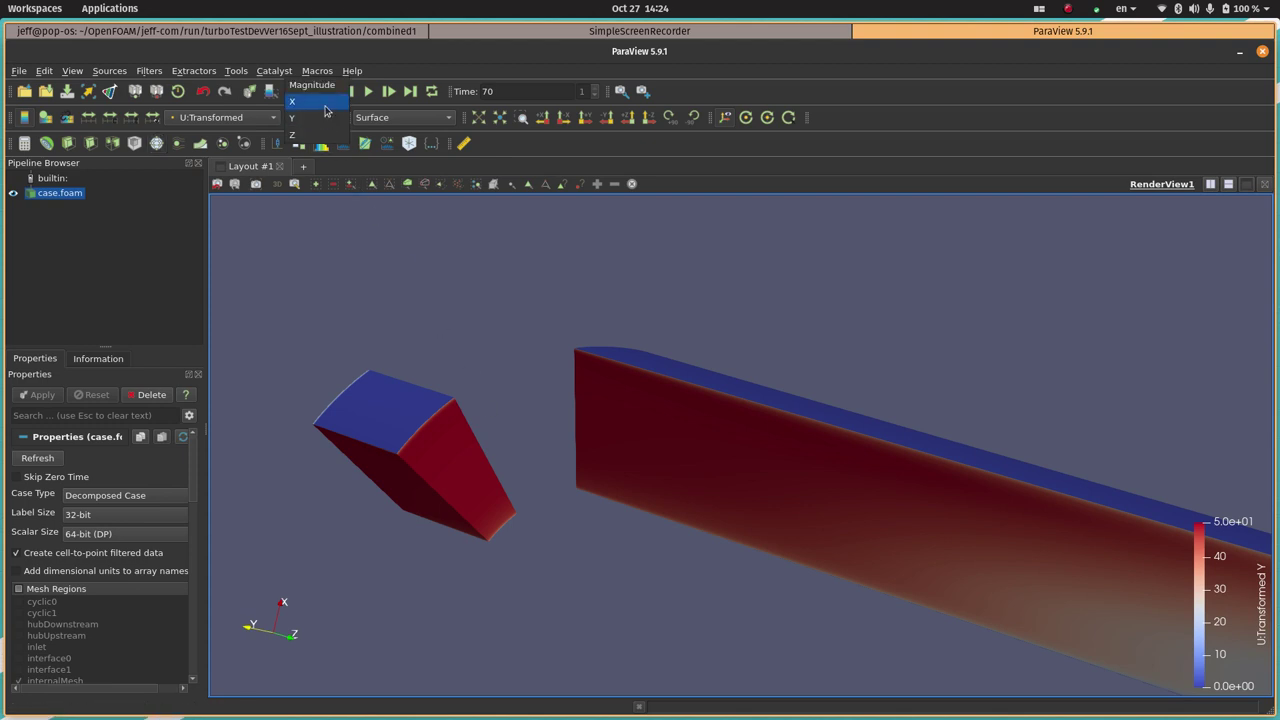
pyautogui.click(325, 104)
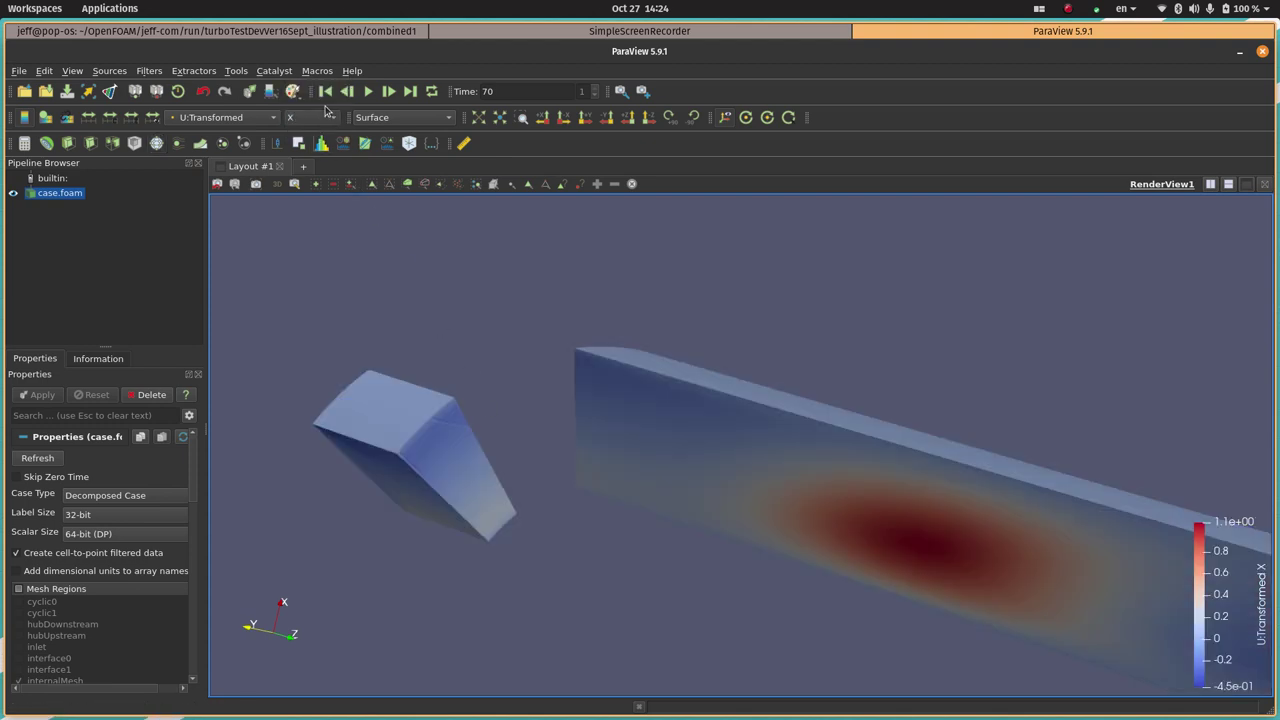
# Glance at the running solver output in the terminal and return to ParaView
pyautogui.scroll(-5, 770, 557)
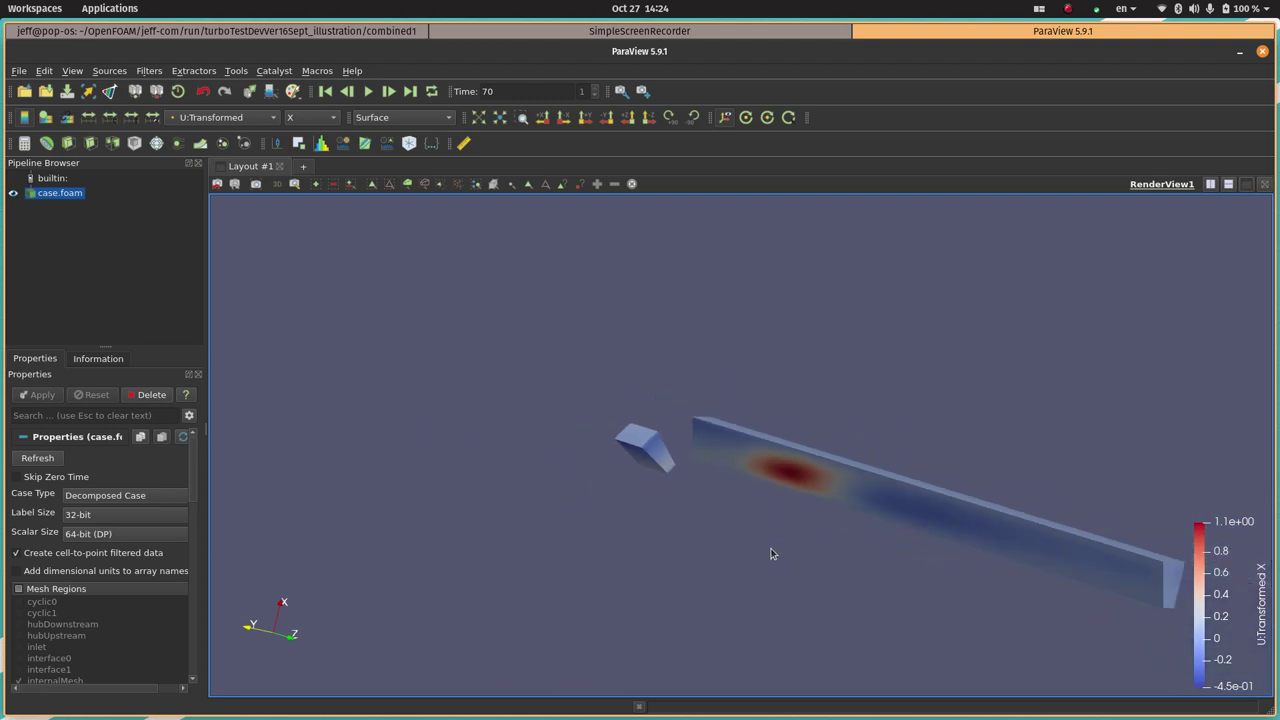
pyautogui.scroll(3, 775, 540)
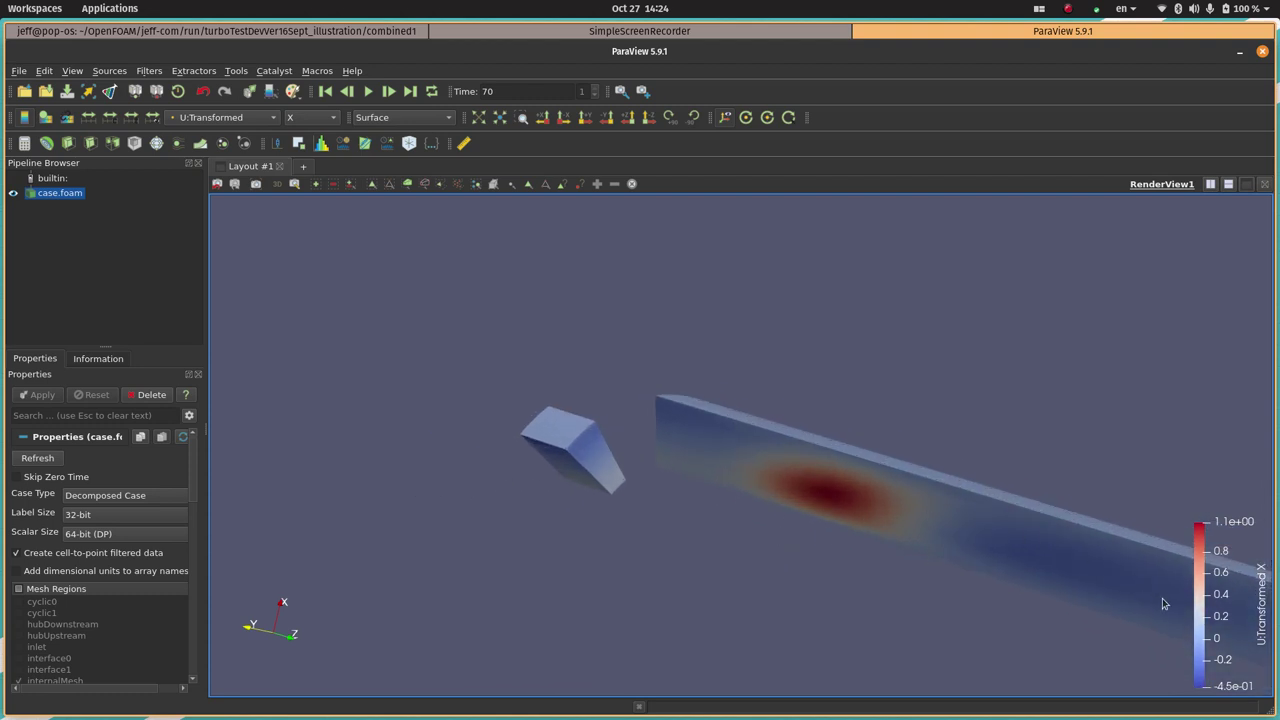
pyautogui.scroll(3, 607, 485)
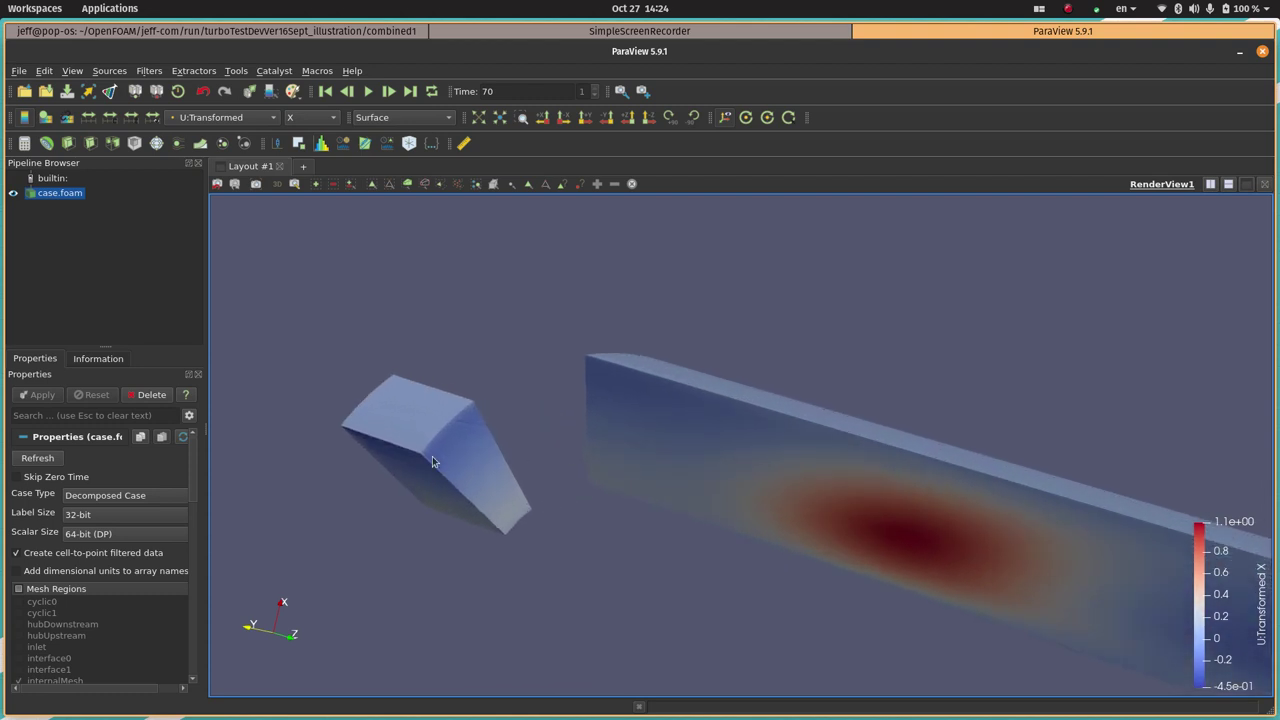
pyautogui.click(368, 31)
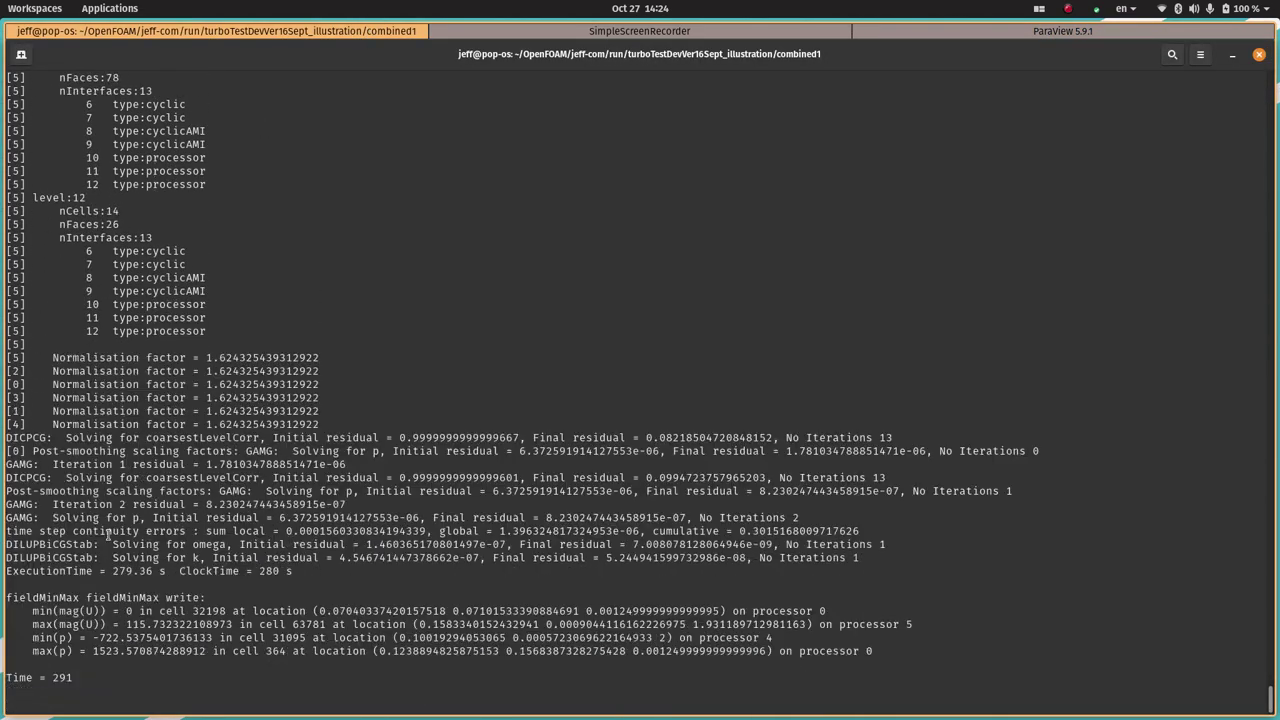
pyautogui.click(940, 33)
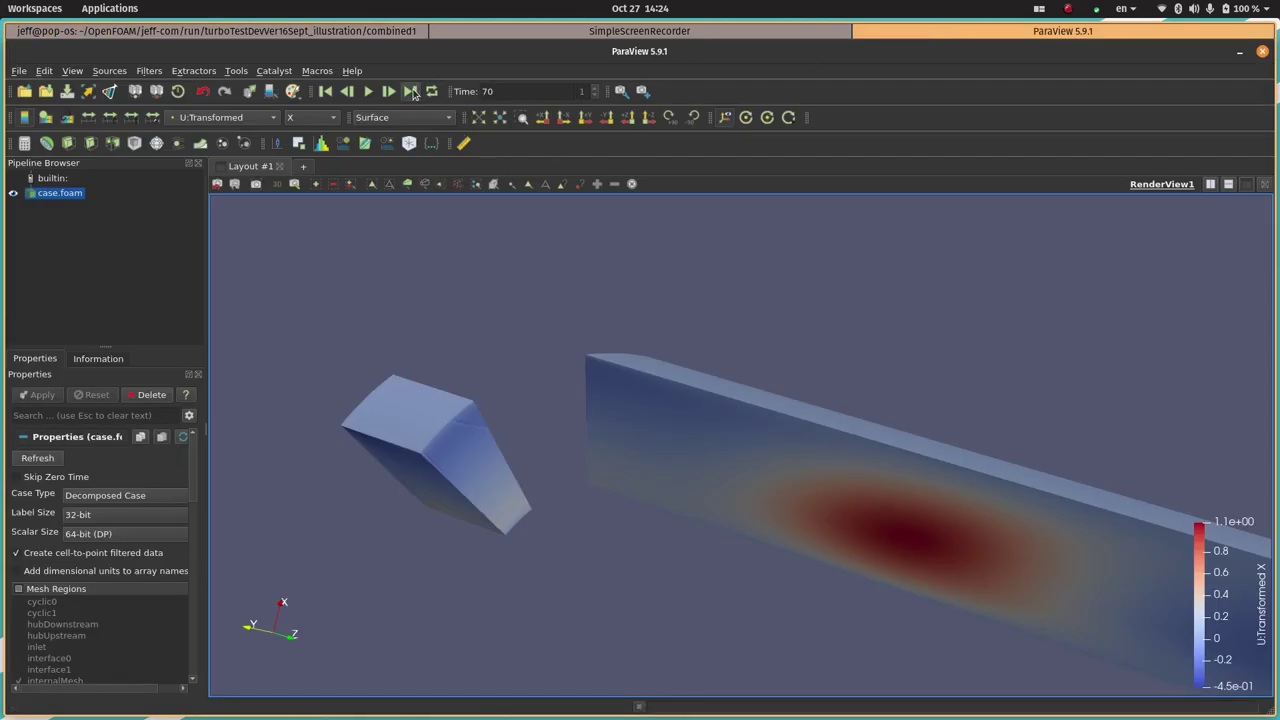
# Advance to the last saved time 280 and rescale the U:Transformed X colours to -0.45–0.56
pyautogui.click(387, 92)
pyautogui.click(410, 91)
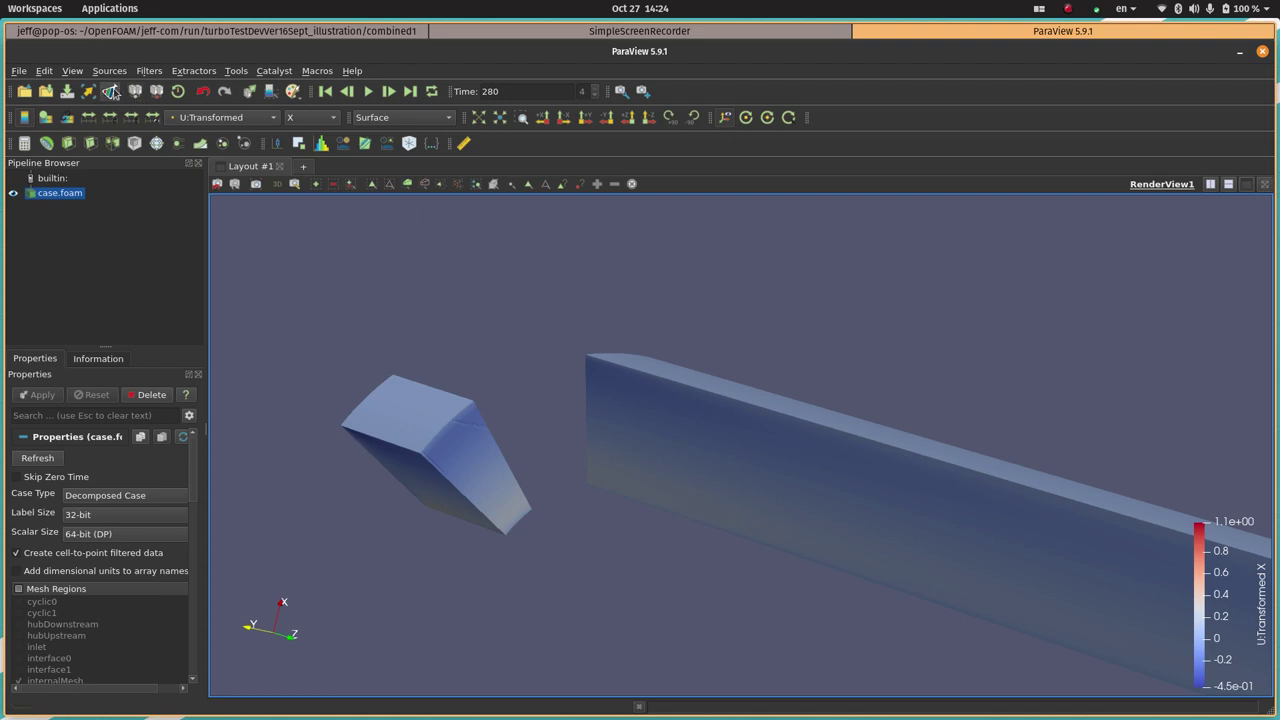
pyautogui.click(88, 117)
pyautogui.scroll(-10, 646, 531)
pyautogui.scroll(4, 685, 529)
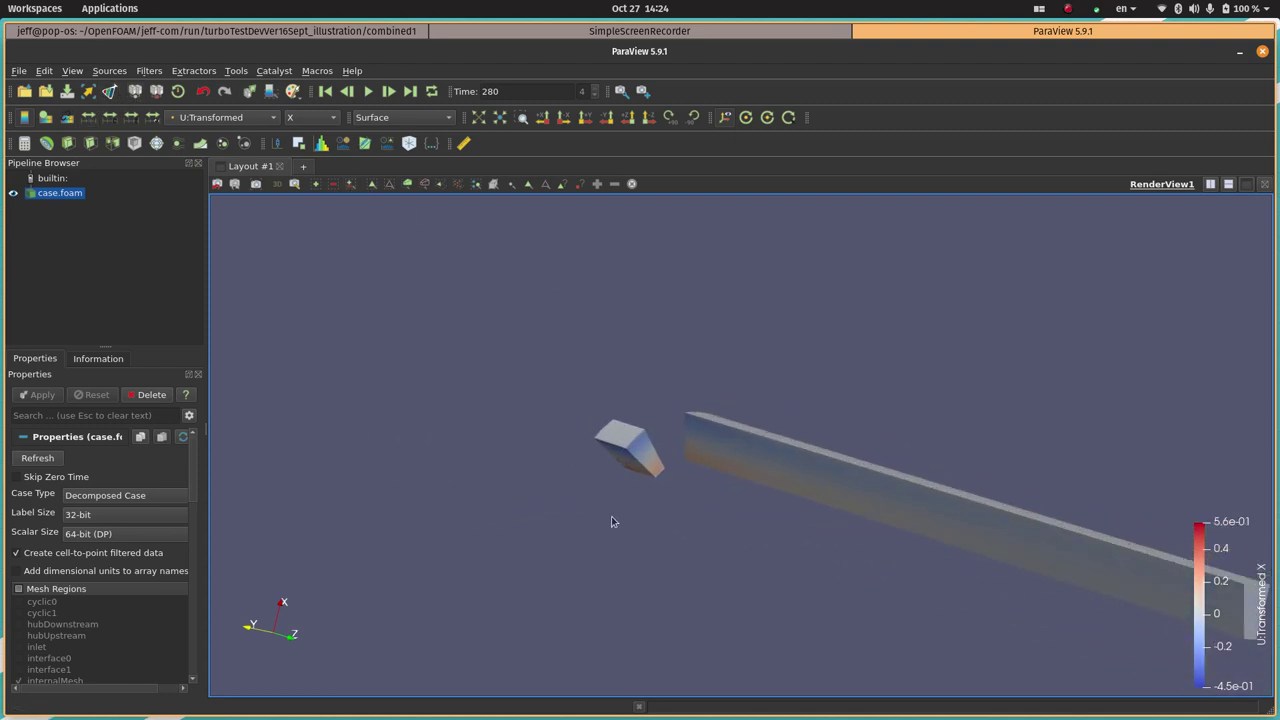
pyautogui.scroll(5, 612, 497)
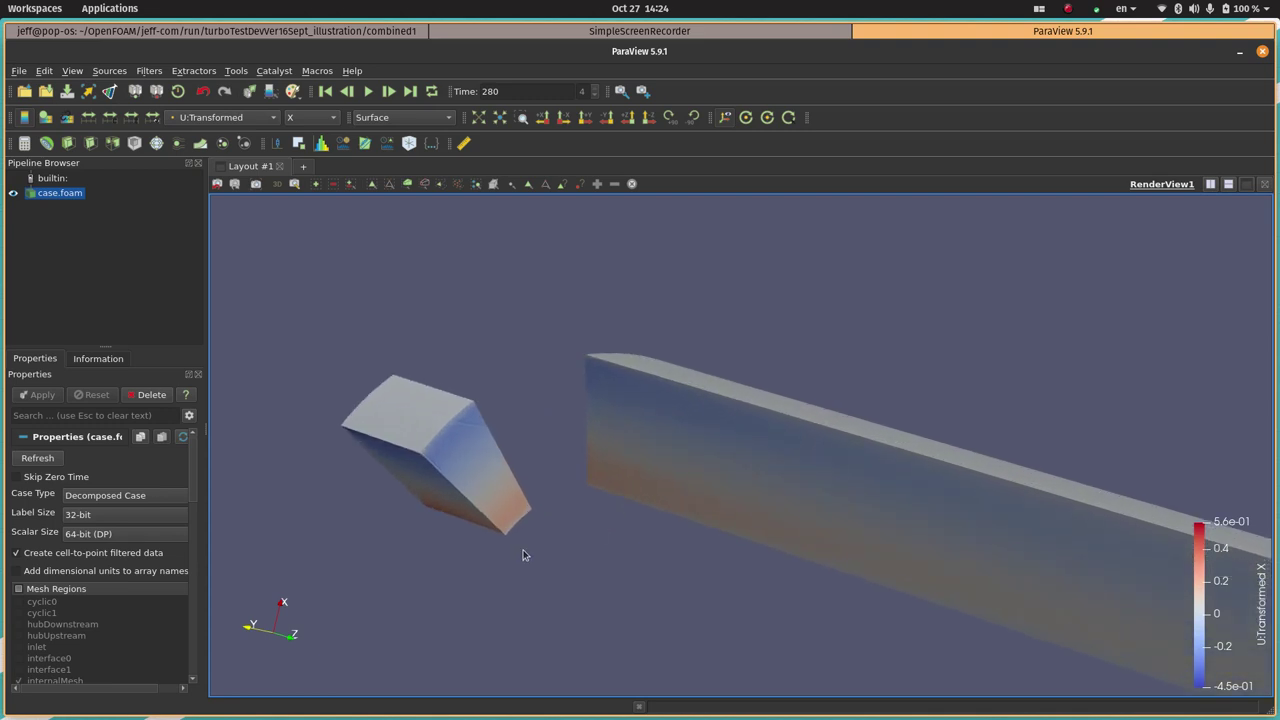
pyautogui.scroll(-5, 723, 533)
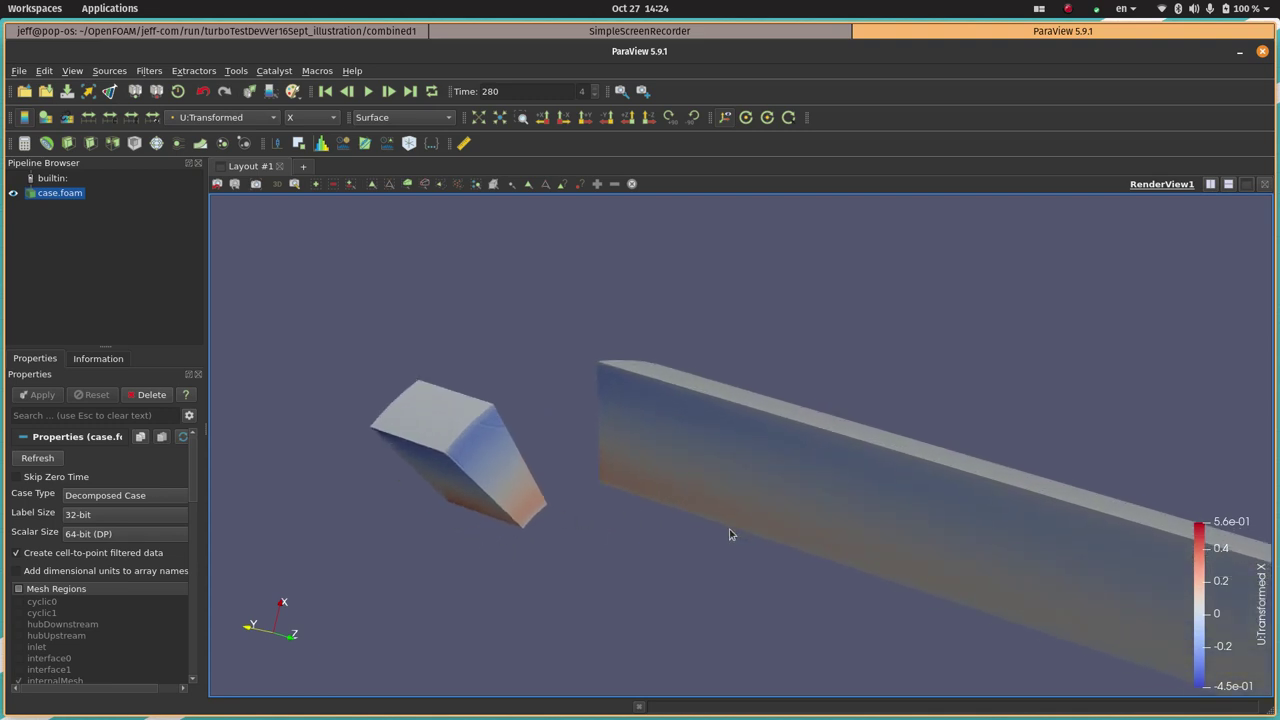
pyautogui.scroll(-2, 1072, 549)
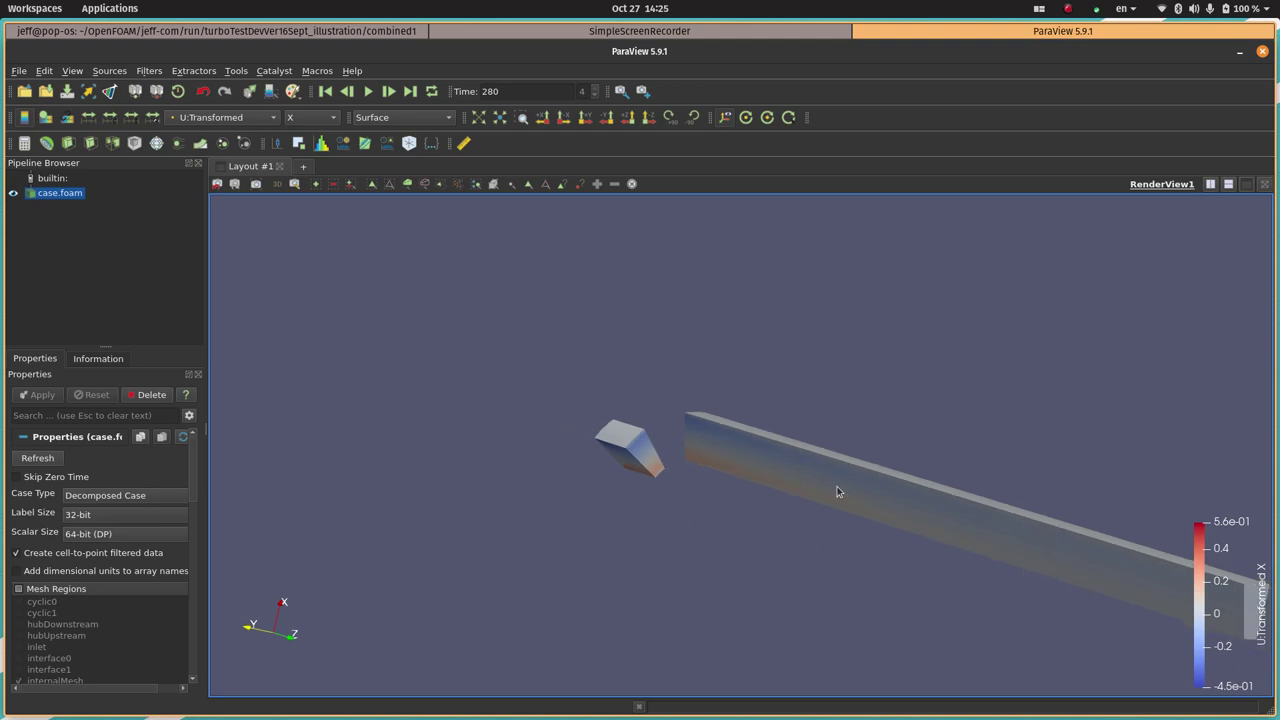
# Colour the duct by the Y velocity component at time 280 and zoom in on it
pyautogui.click(316, 118)
pyautogui.click(315, 138)
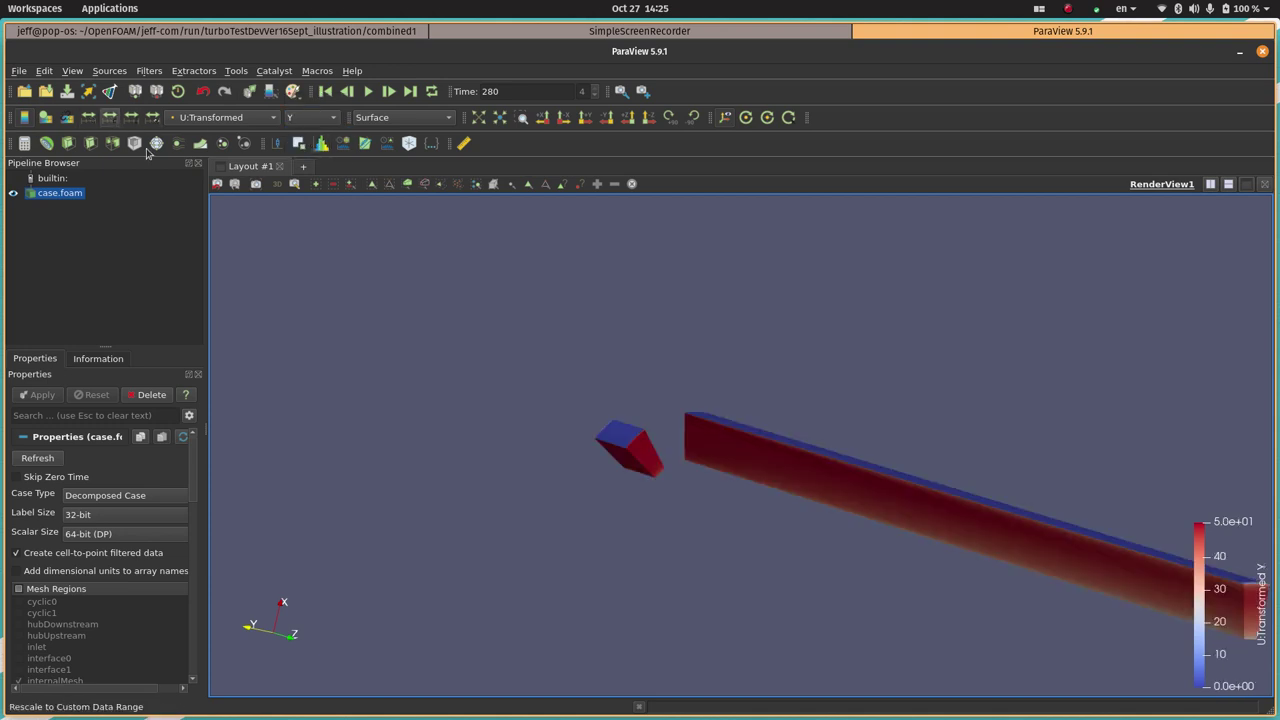
pyautogui.scroll(-1, 1003, 575)
pyautogui.scroll(-1, 1010, 565)
pyautogui.scroll(2, 1018, 561)
pyautogui.scroll(-2, 1020, 561)
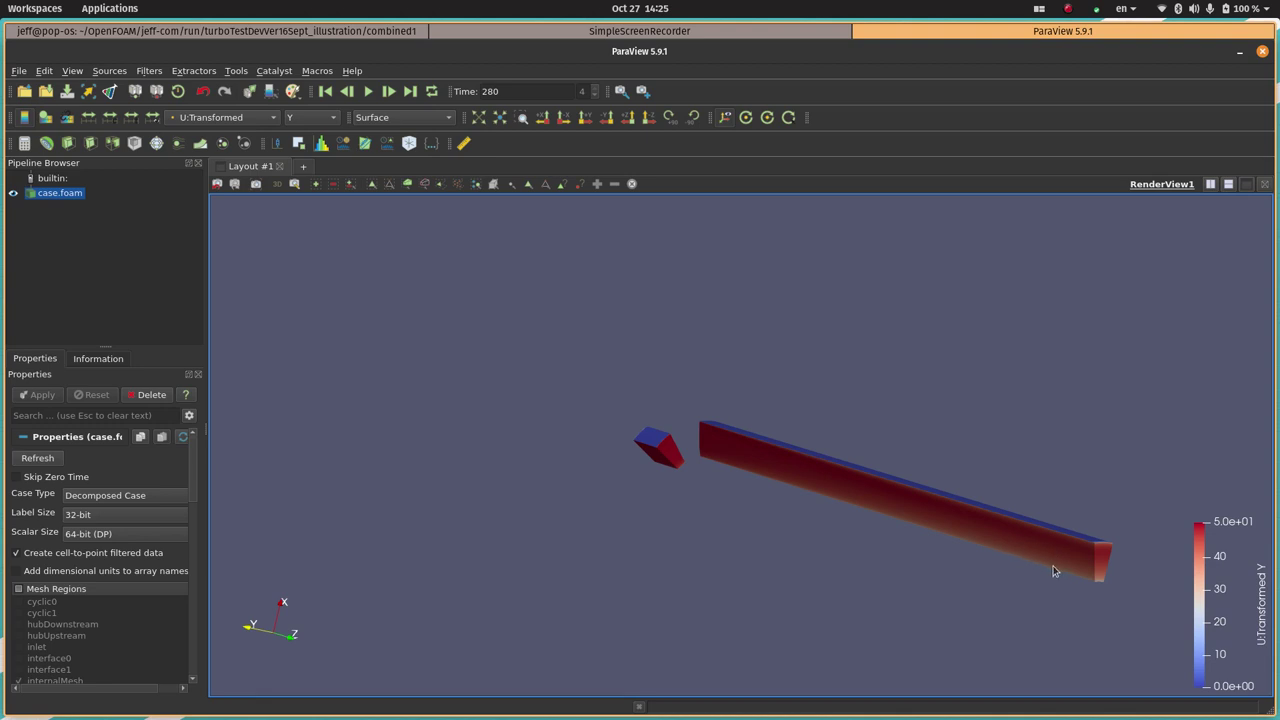
pyautogui.scroll(3, 1100, 588)
pyautogui.scroll(-2, 1100, 588)
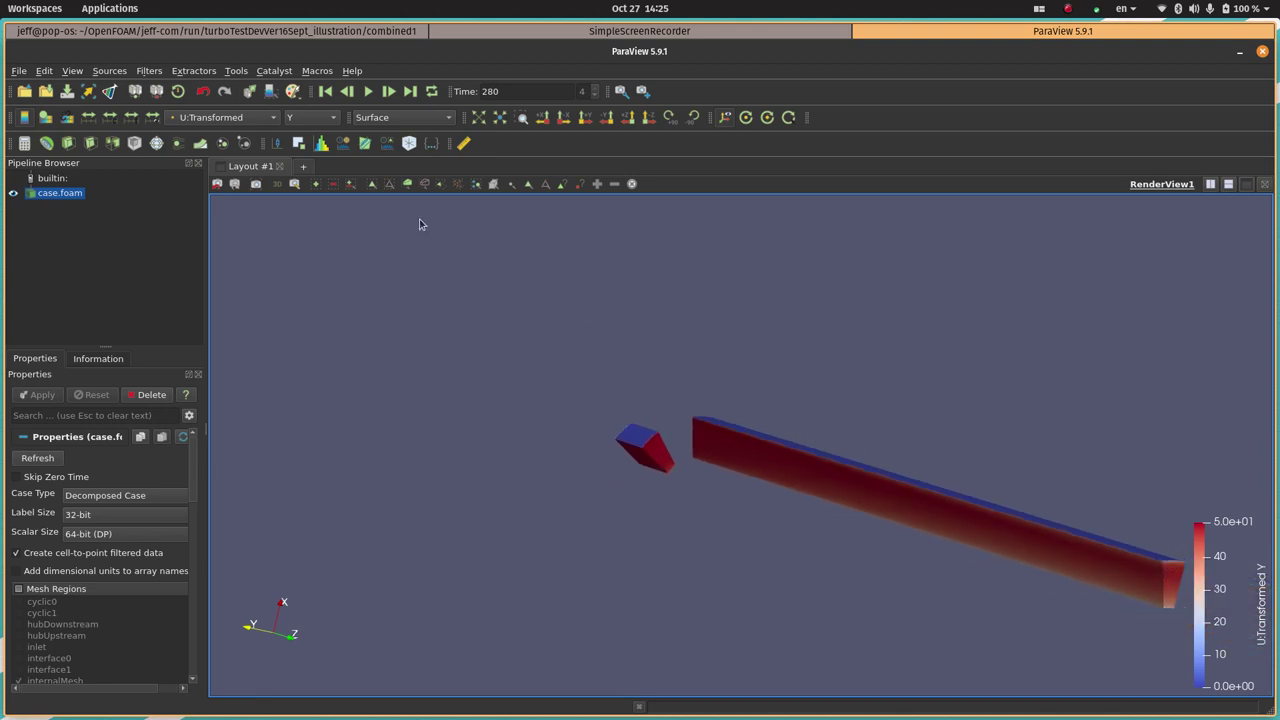
# Switch the colouring to the Z velocity component, ranging 0 to 110
pyautogui.click(325, 118)
pyautogui.click(312, 134)
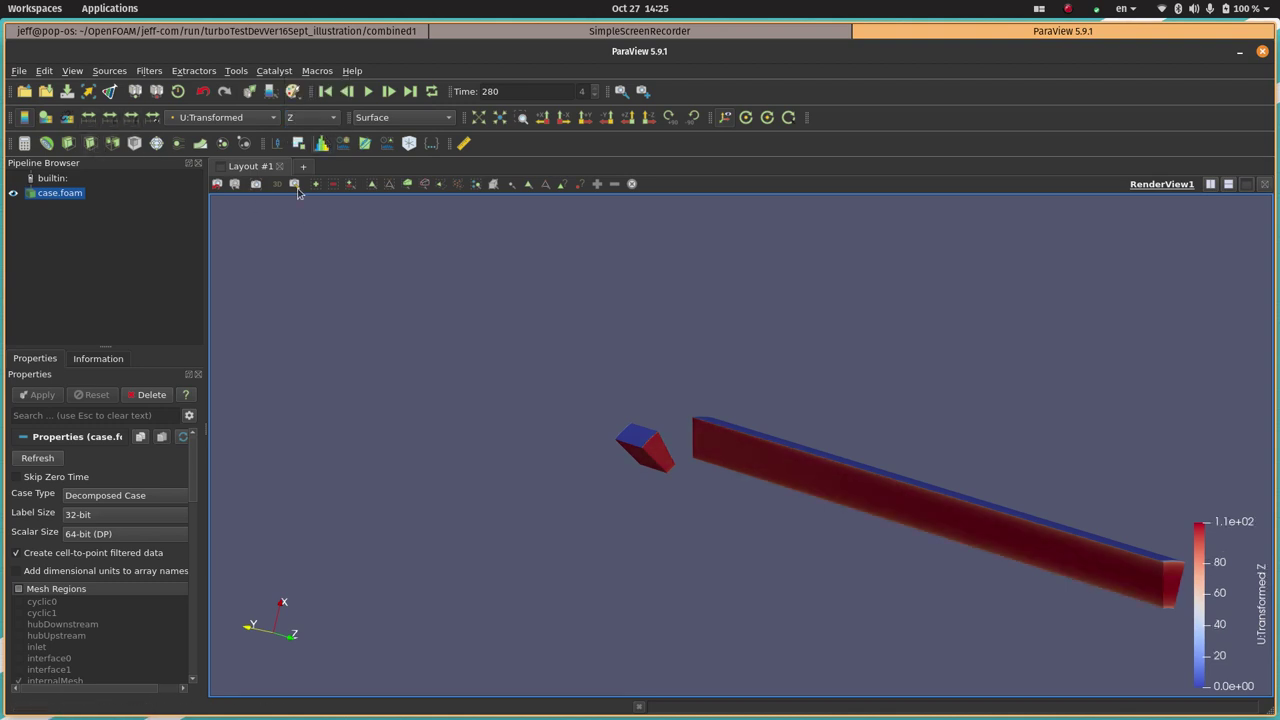
pyautogui.click(246, 118)
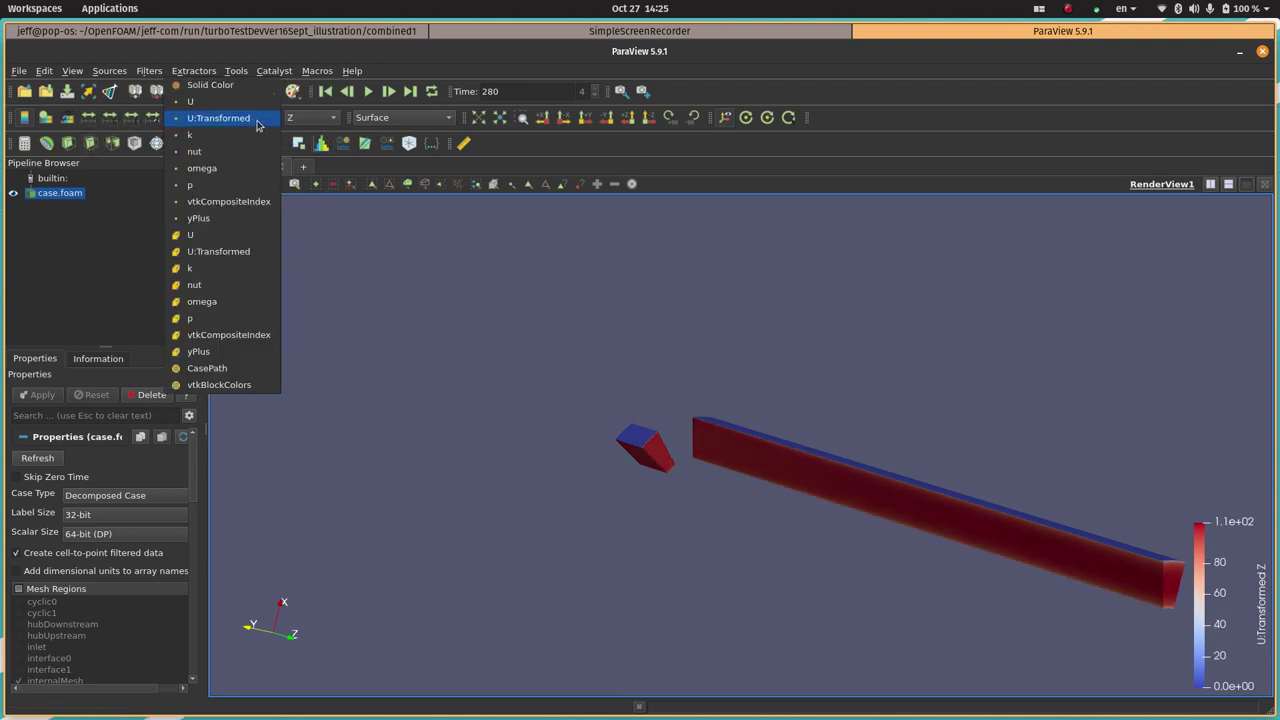
# Colour the duct by pressure p, box-zoom on the outlet end, and fit colours to the visible region
pyautogui.click(242, 193)
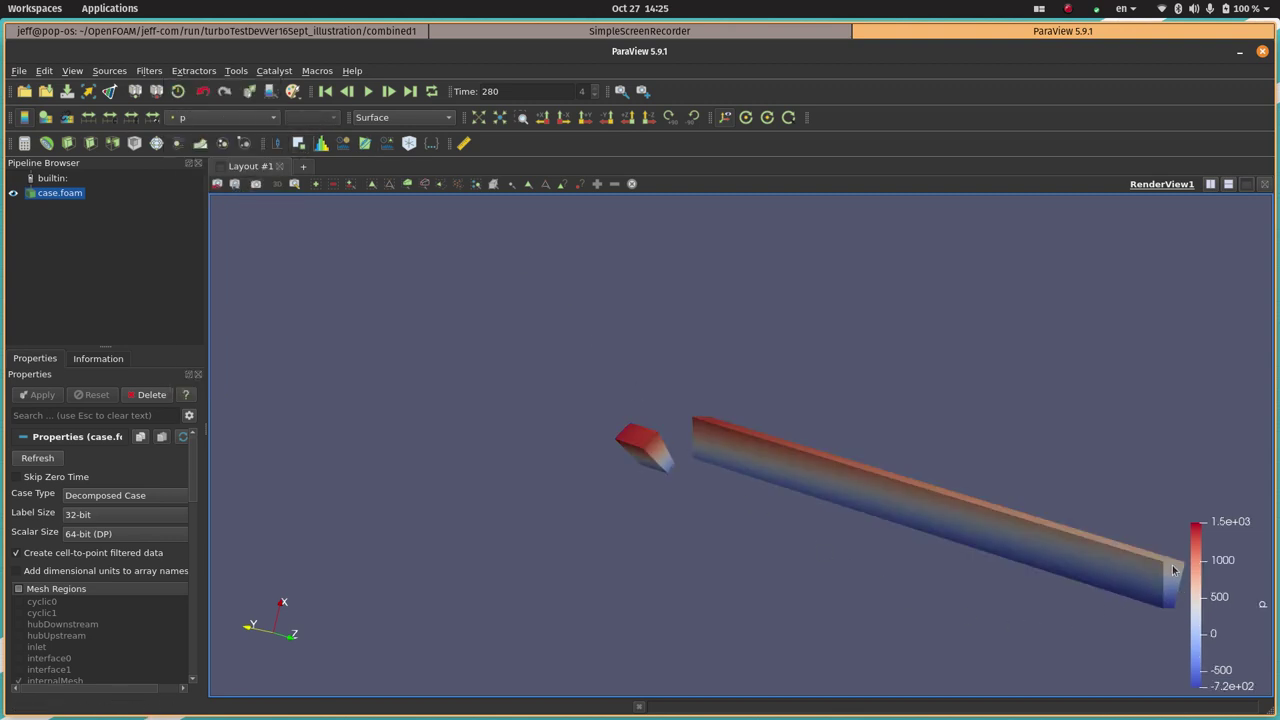
pyautogui.scroll(-3, 764, 439)
pyautogui.click(522, 117)
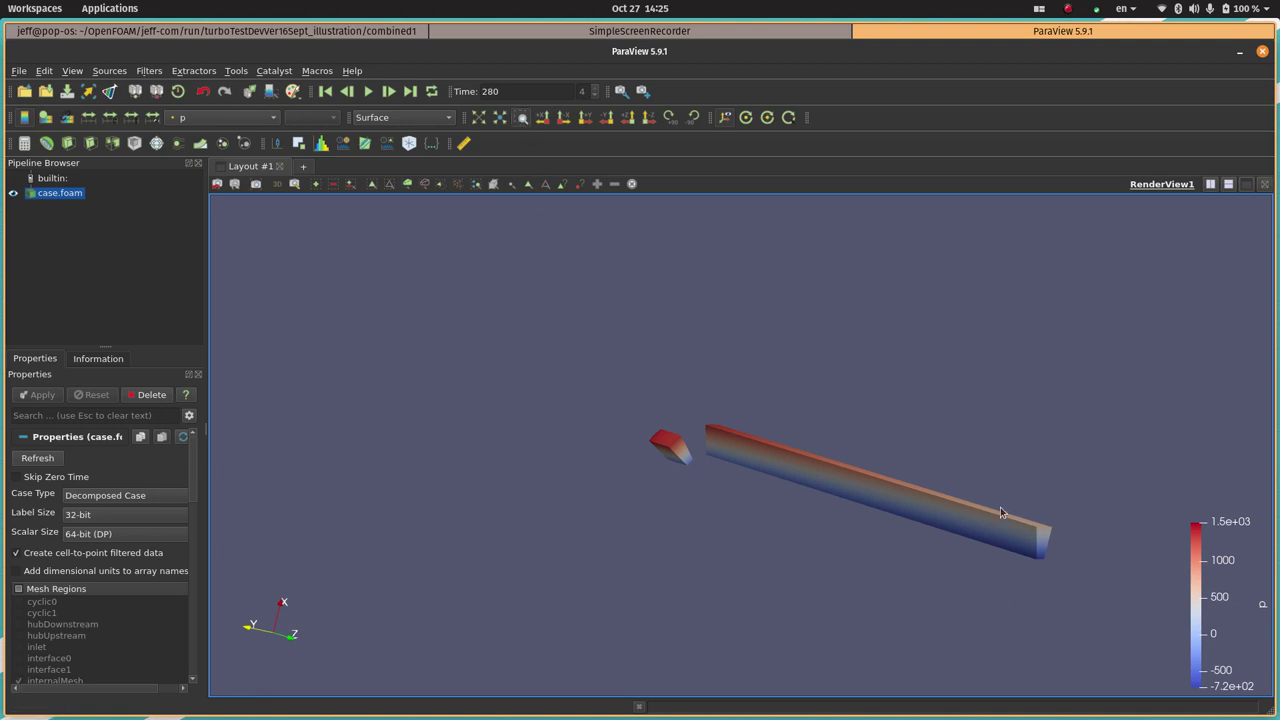
pyautogui.moveTo(1001, 512); pyautogui.dragTo(1051, 566)
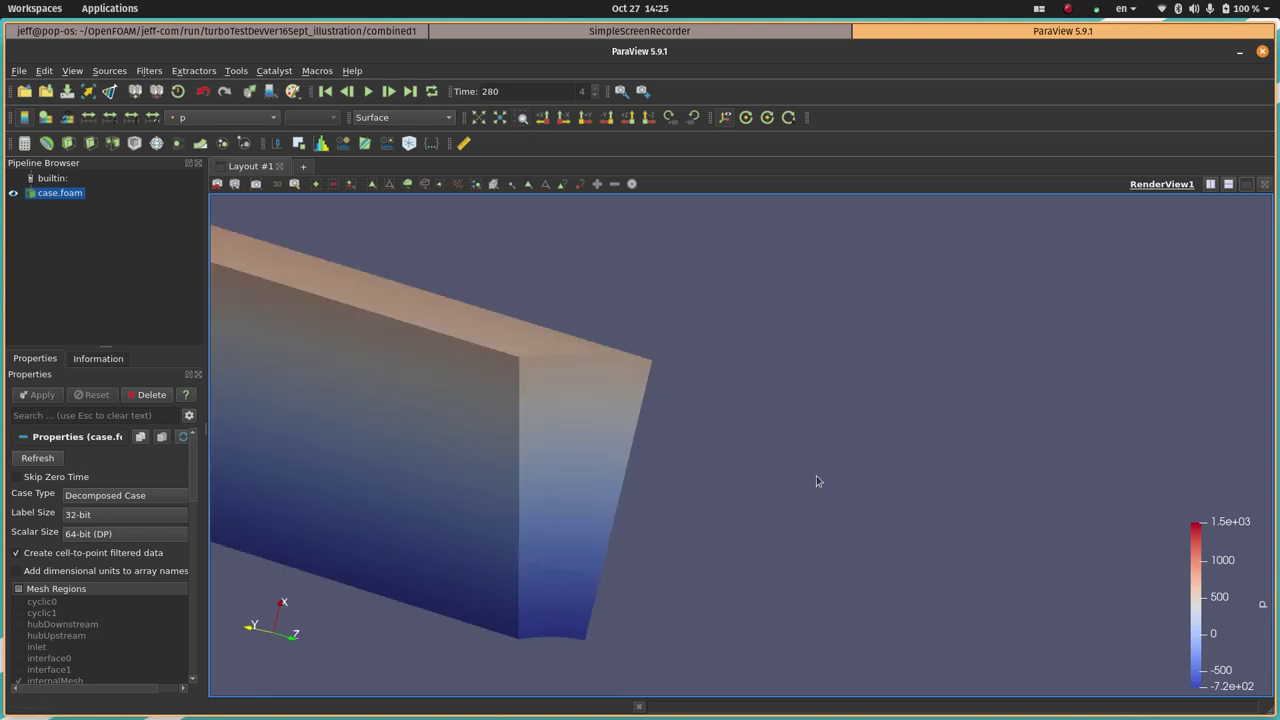
pyautogui.click(133, 117)
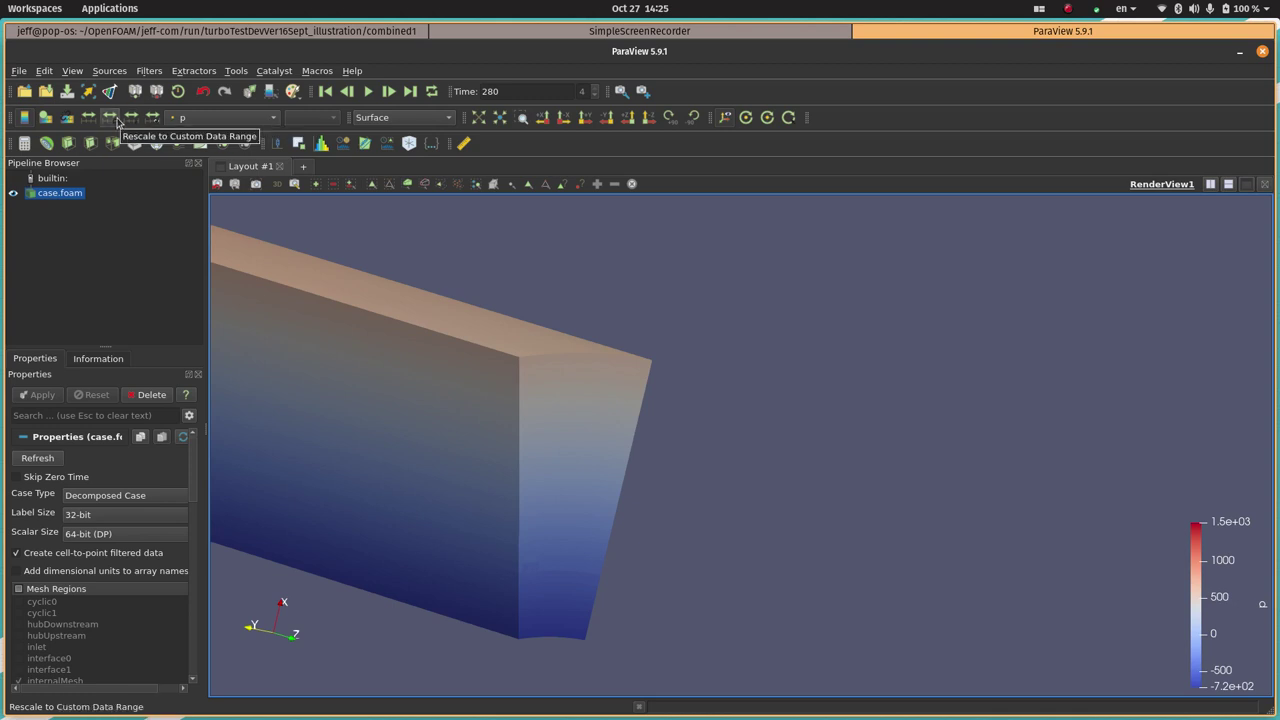
pyautogui.click(153, 119)
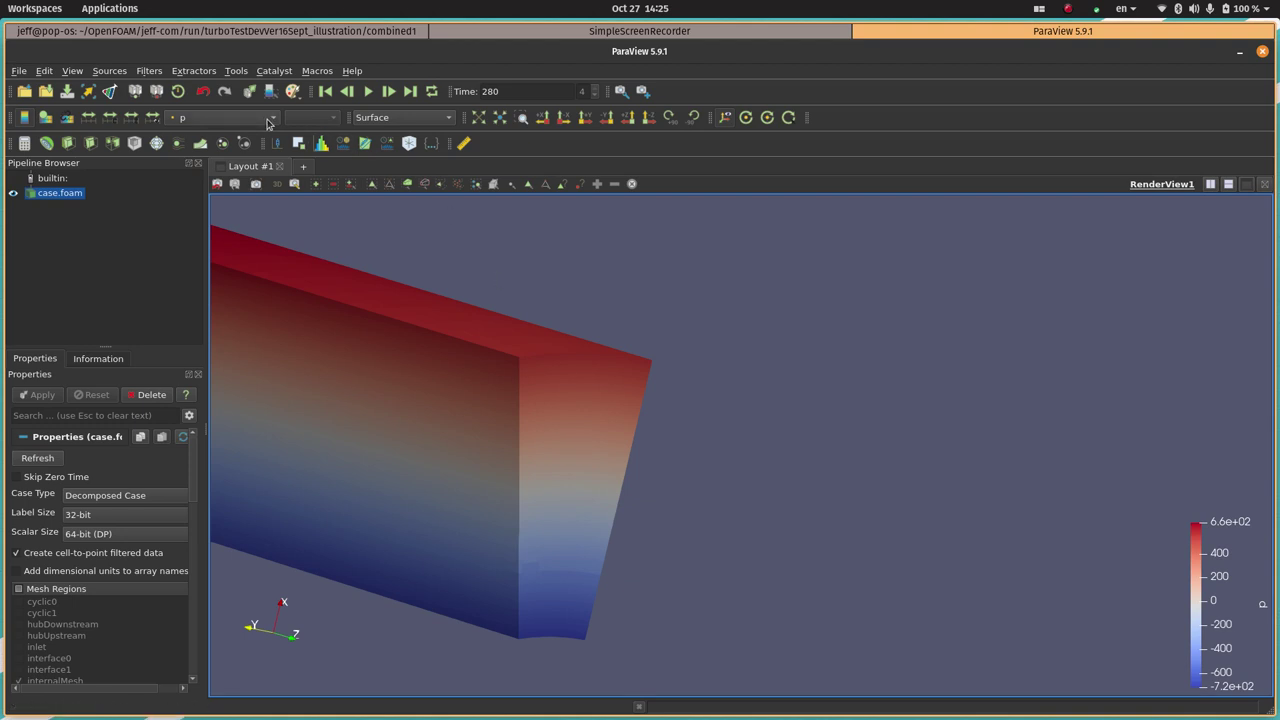
# Recolour by U:Transformed X, fit the whole duct in view, and bring up the solver terminal
pyautogui.click(190, 118)
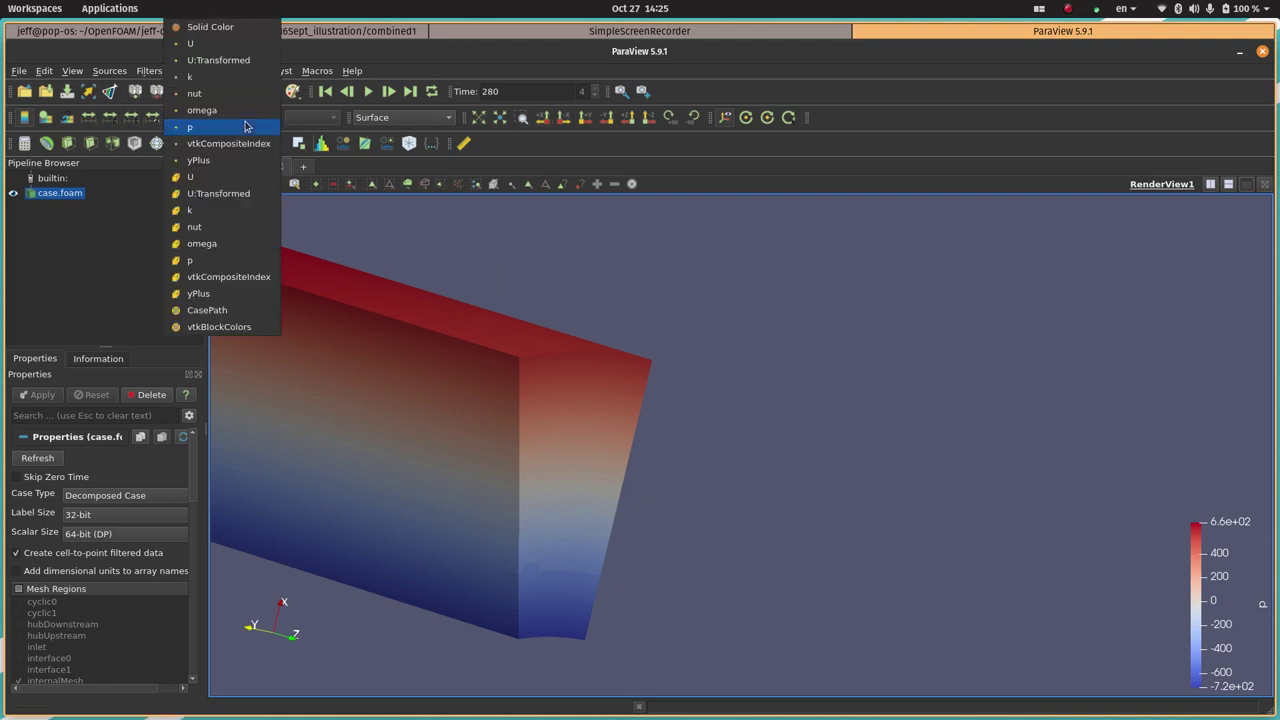
pyautogui.click(245, 54)
pyautogui.click(295, 117)
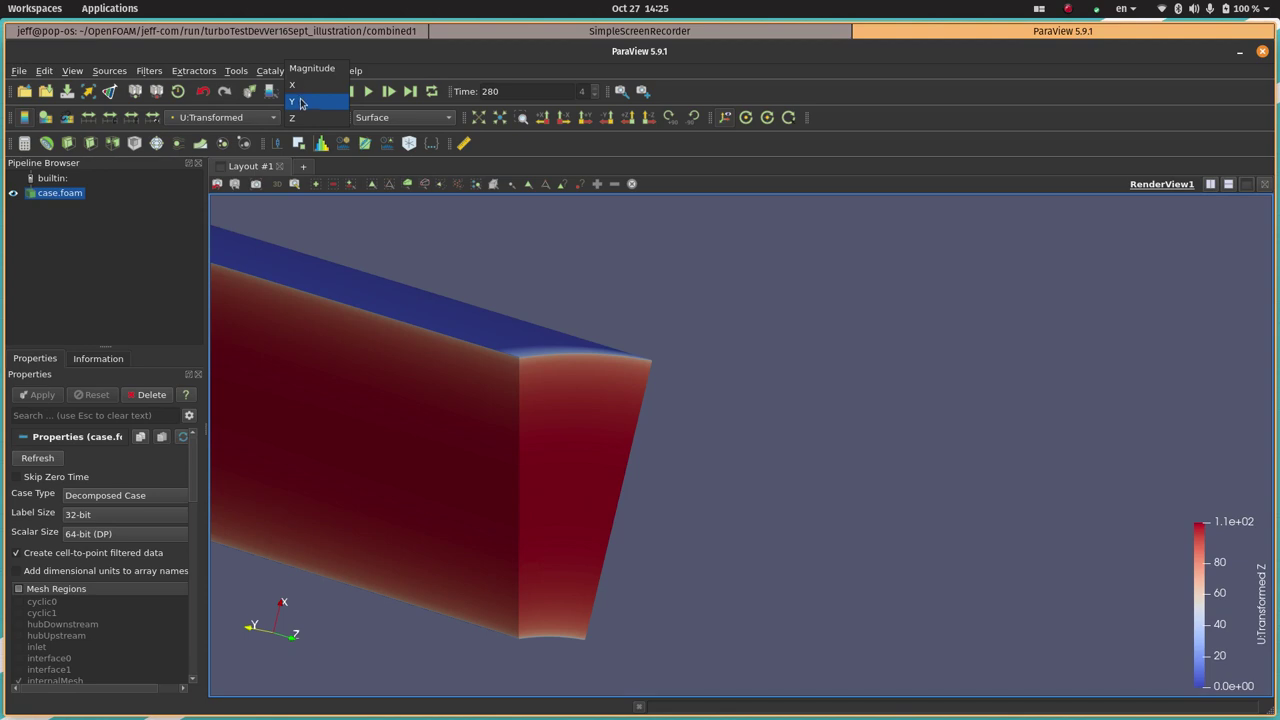
pyautogui.click(300, 101)
pyautogui.click(315, 118)
pyautogui.click(300, 101)
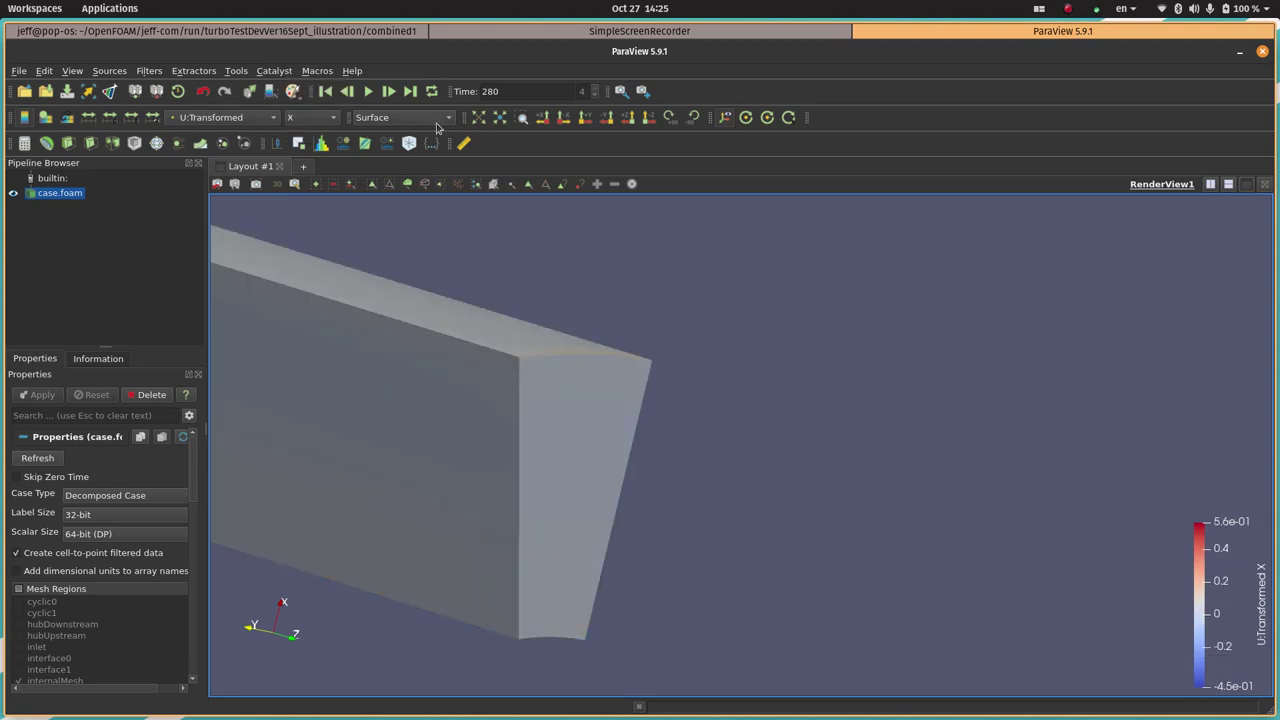
pyautogui.click(500, 117)
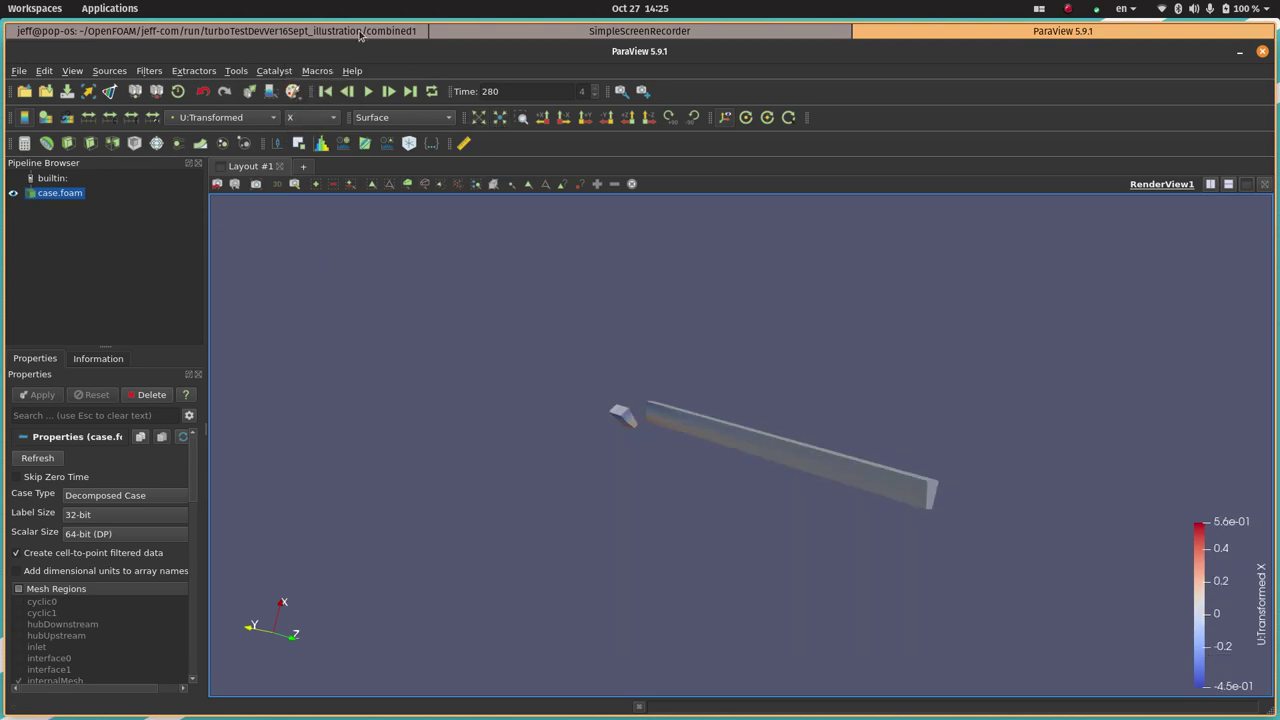
pyautogui.click(360, 33)
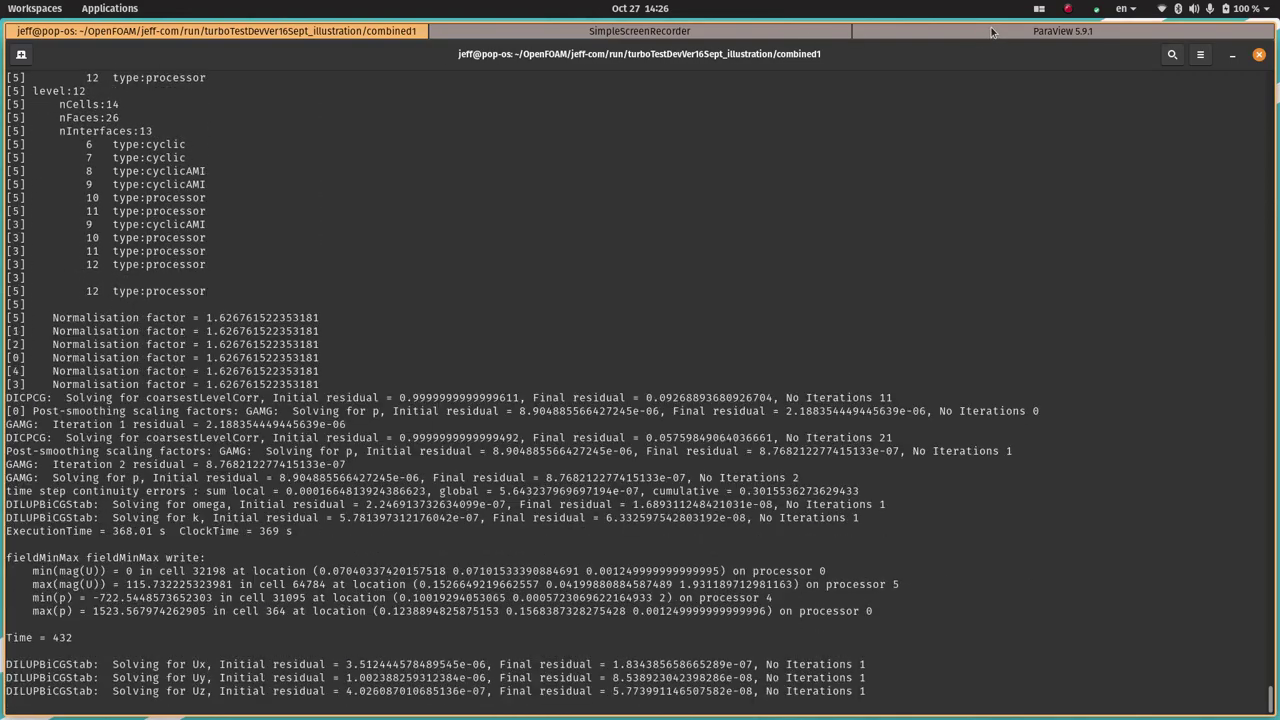
# Return to ParaView, jump to the latest time 420, and zoom on the duct
pyautogui.click(992, 33)
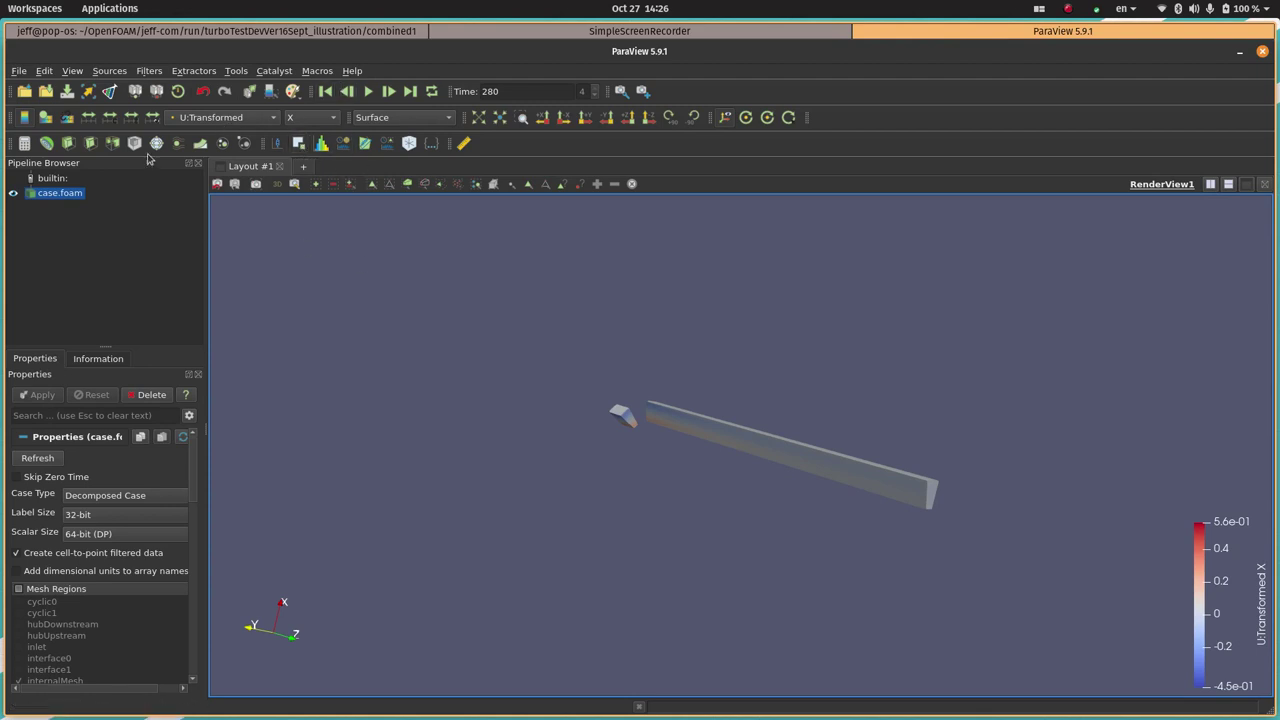
pyautogui.click(388, 91)
pyautogui.click(413, 93)
pyautogui.scroll(4, 645, 445)
pyautogui.scroll(-1, 616, 405)
pyautogui.scroll(3, 597, 403)
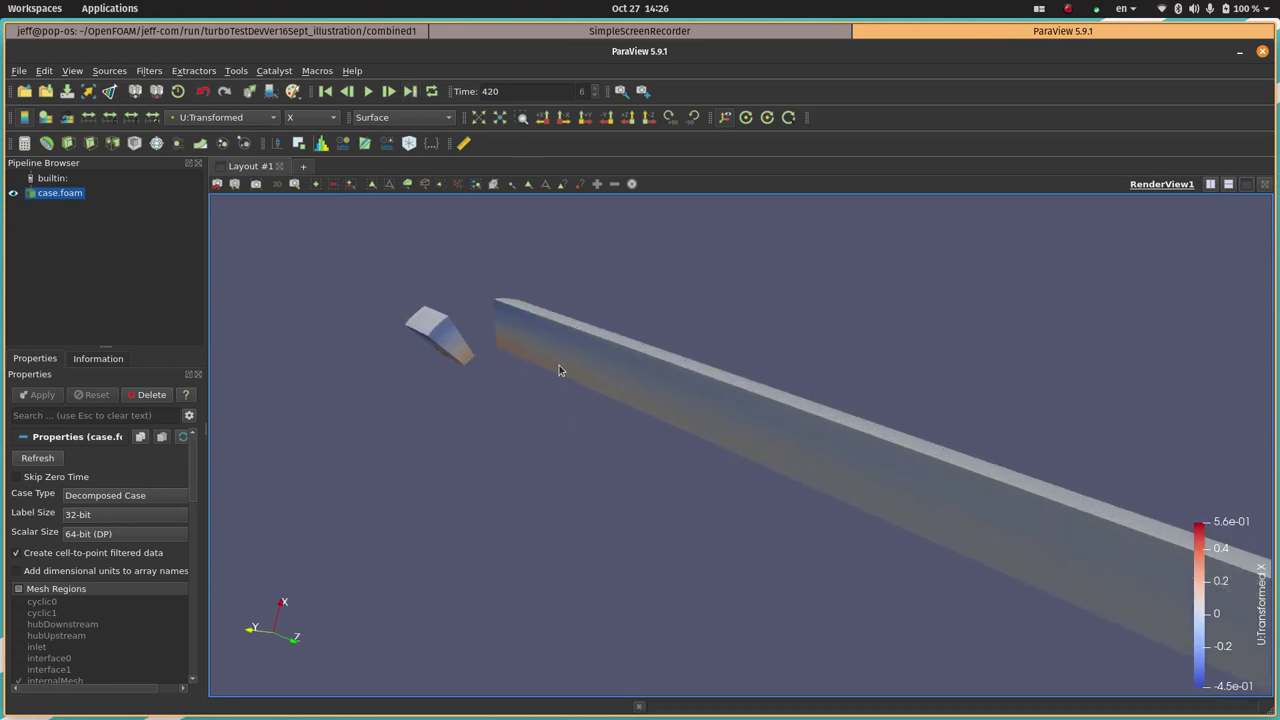
pyautogui.scroll(2, 430, 357)
pyautogui.scroll(-1, 400, 357)
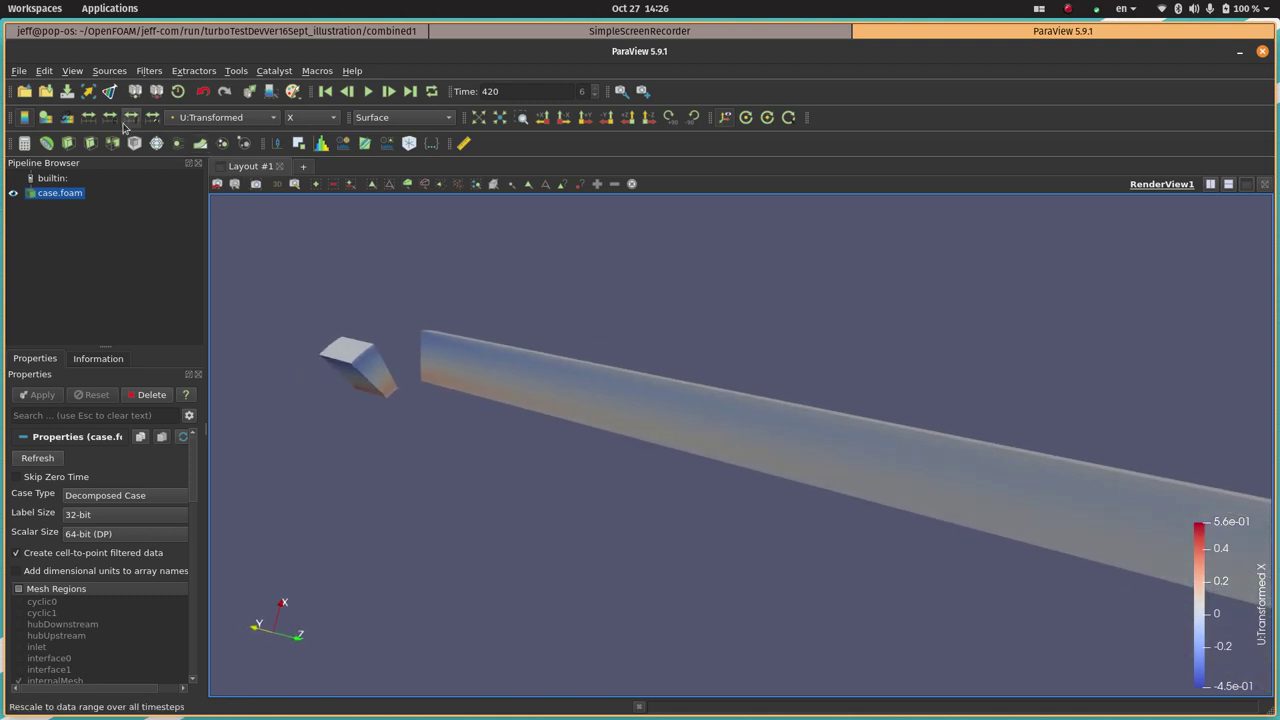
# Rotate the duct and colour it by the Y velocity component
pyautogui.moveTo(701, 562)
pyautogui.mouseDown()
pyautogui.moveTo(617, 554)
pyautogui.moveTo(676, 565)
pyautogui.mouseUp()
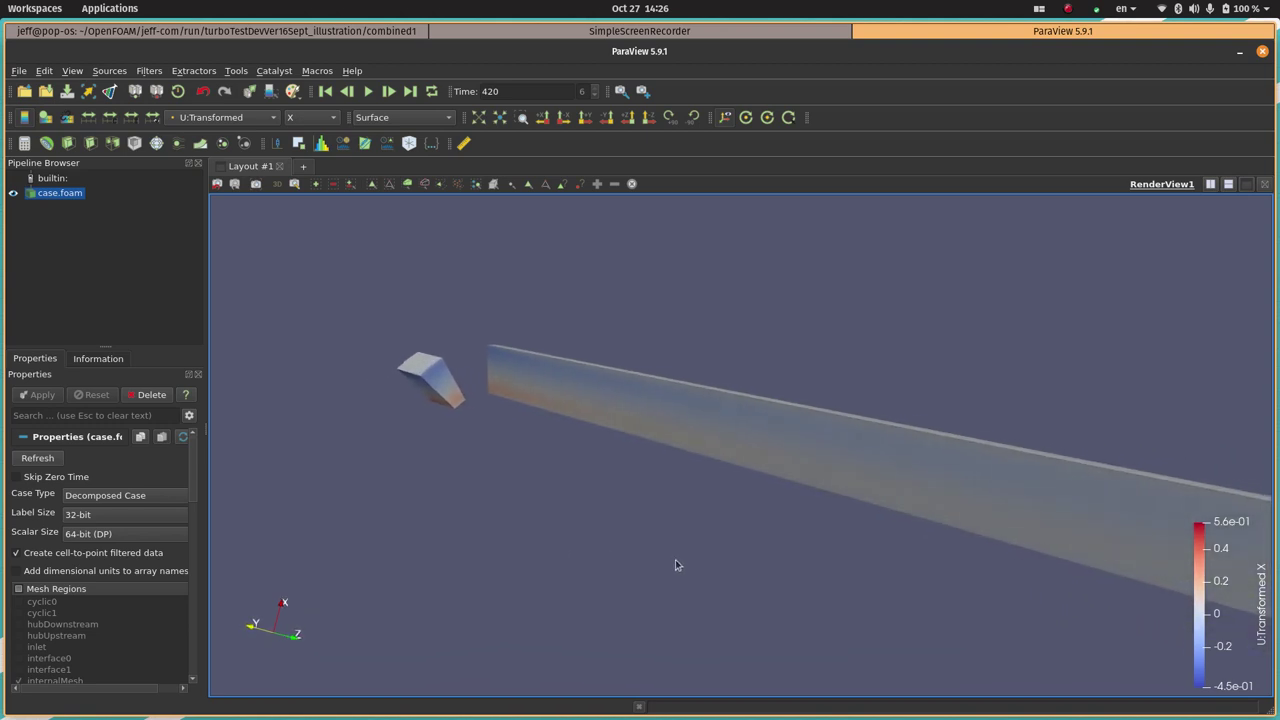
pyautogui.click(296, 118)
pyautogui.click(298, 136)
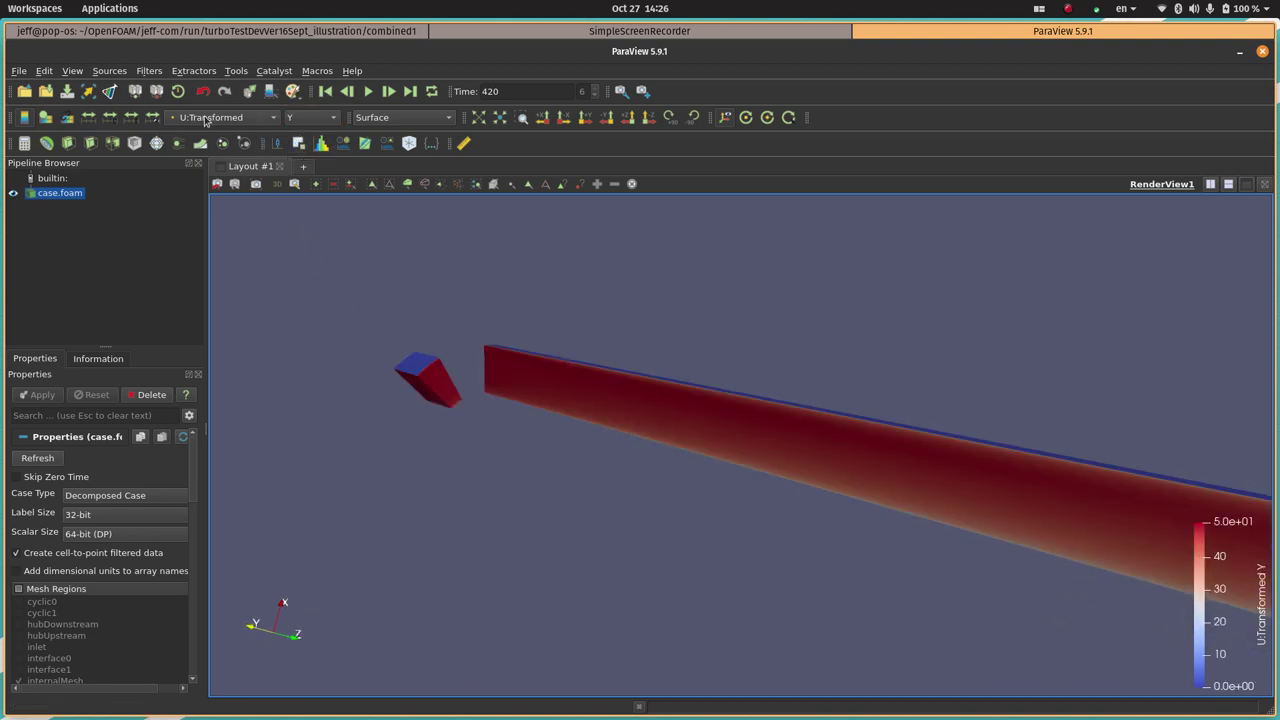
pyautogui.moveTo(860, 531); pyautogui.dragTo(1014, 523)
# Colour the duct by pressure p and rotate it to inspect the pressure field
pyautogui.click(198, 119)
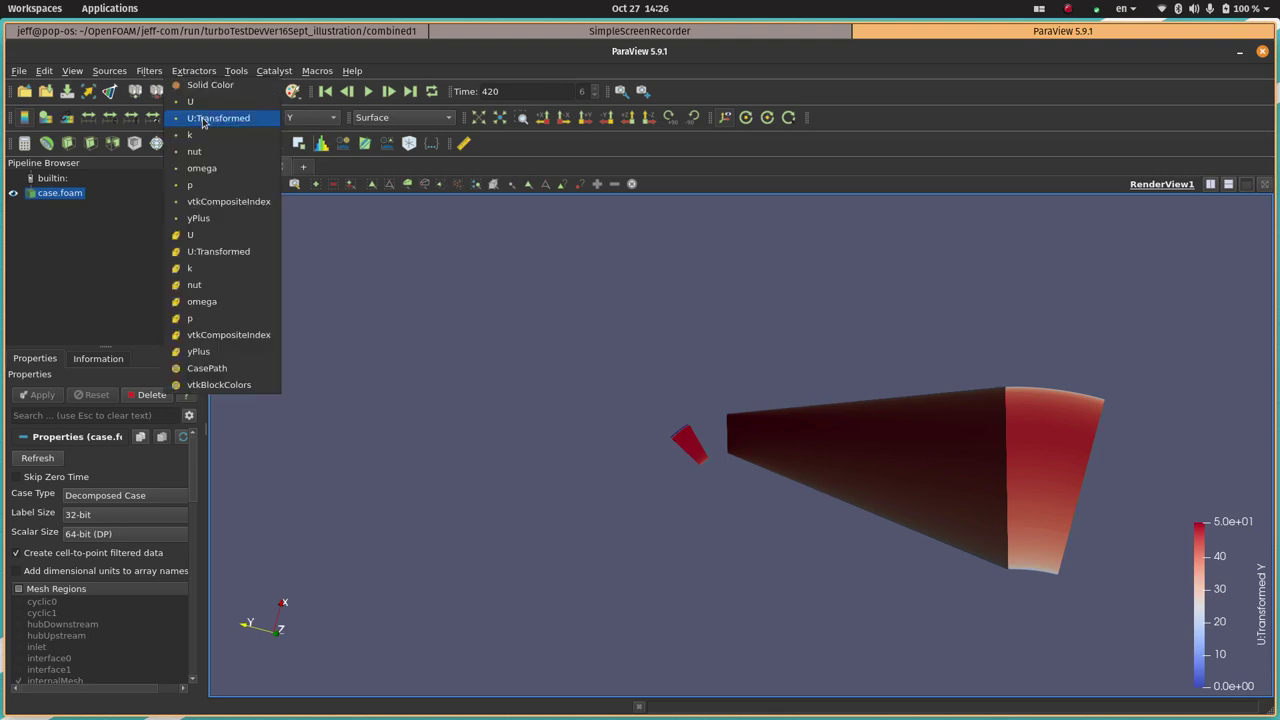
pyautogui.click(210, 186)
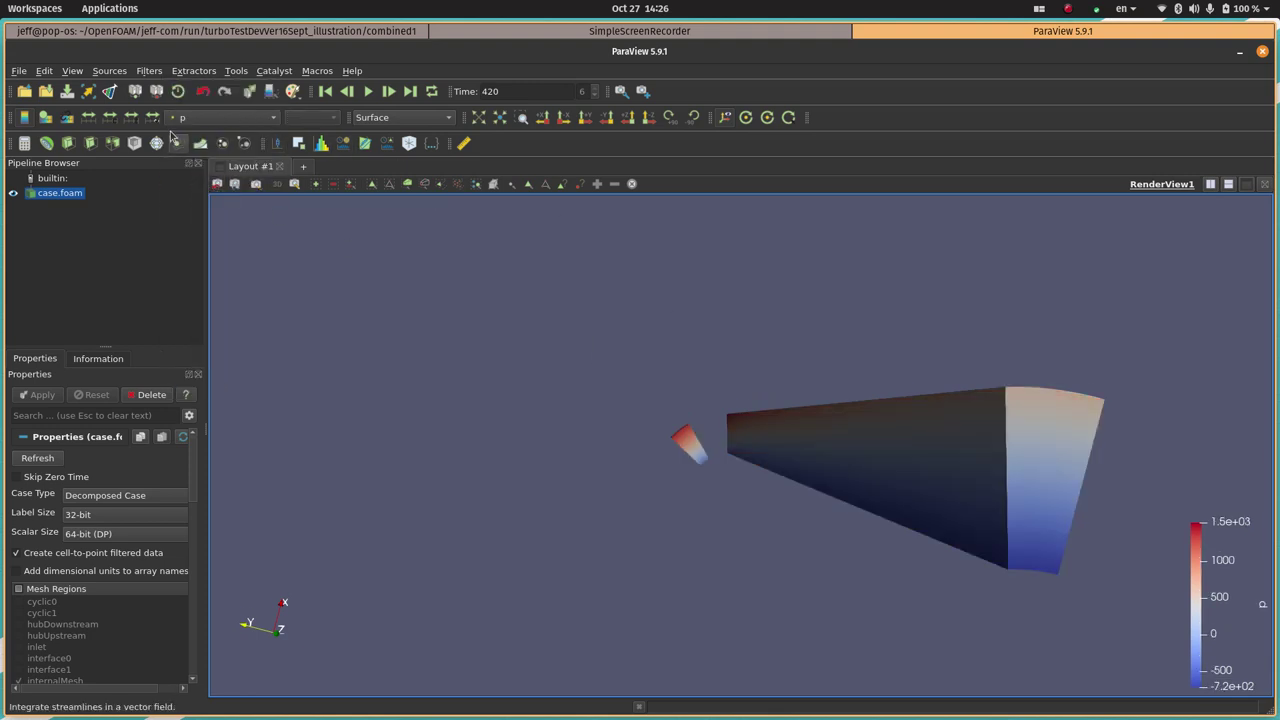
pyautogui.moveTo(1012, 528); pyautogui.dragTo(823, 517)
# In the terminal, rerun the previous tail -f command so the solver log streams again
pyautogui.click(305, 33)
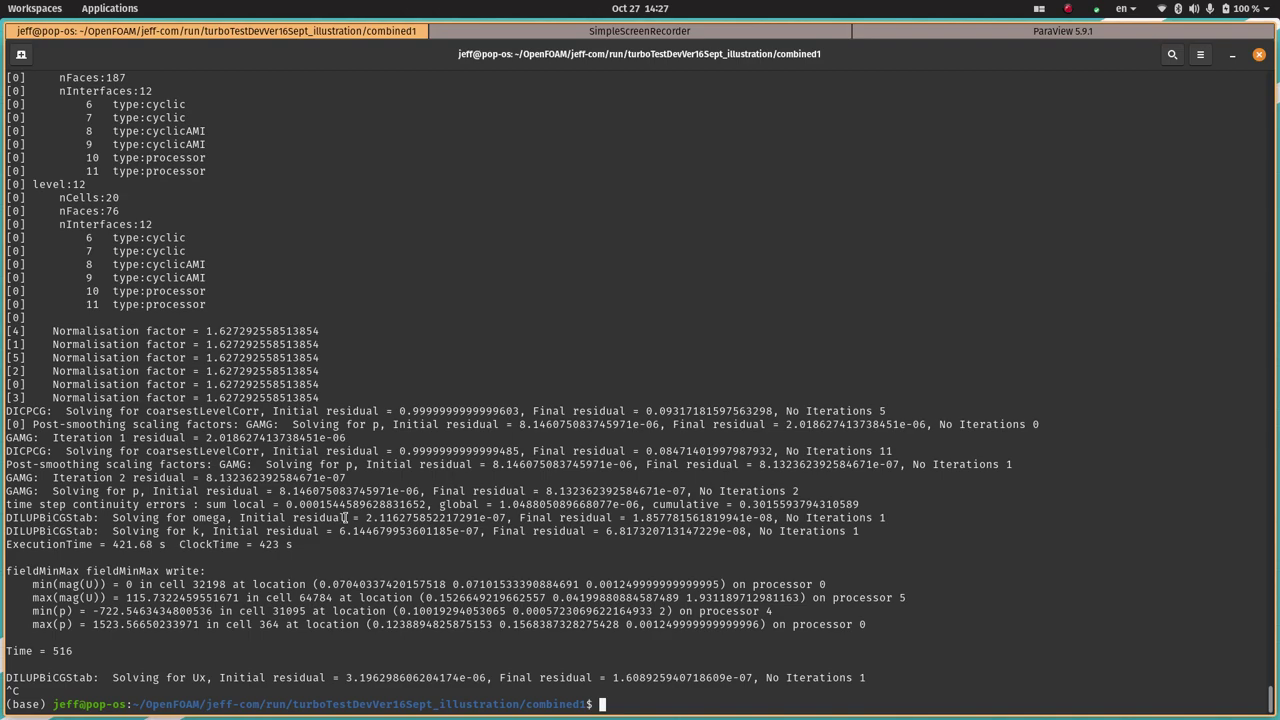
pyautogui.press('Up')
pyautogui.press('Return')
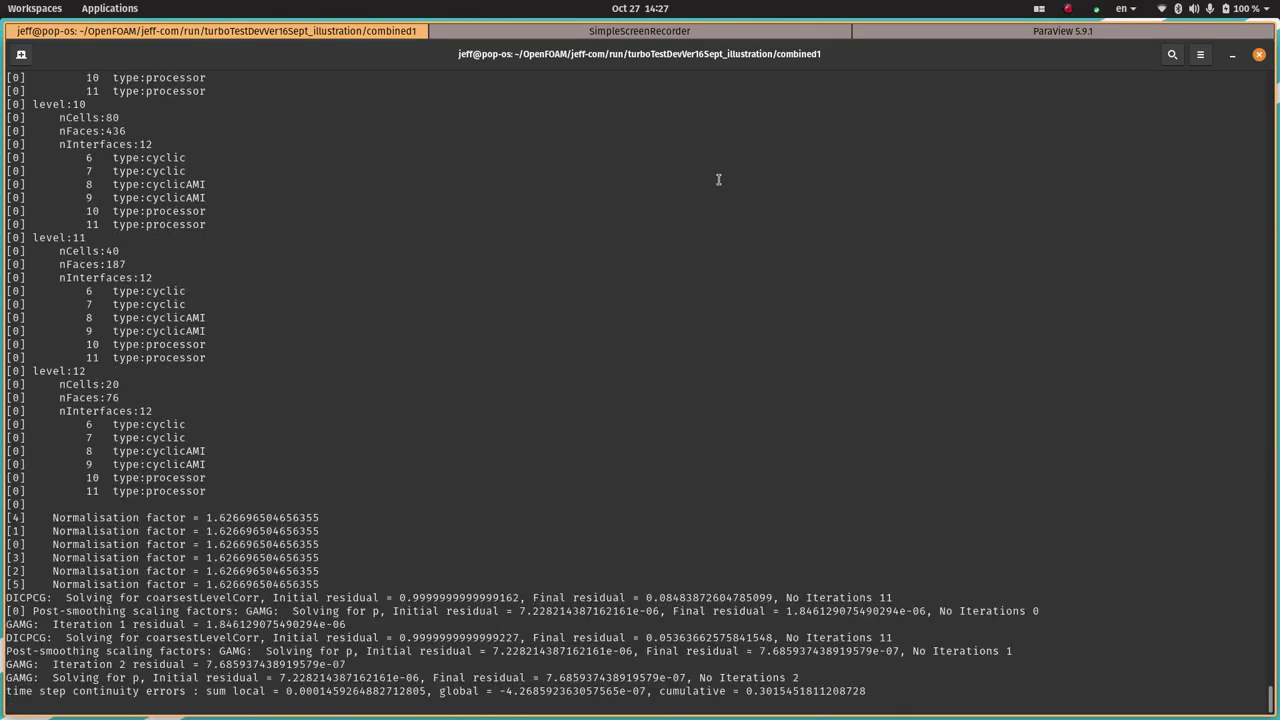
# Back in ParaView, jump to time 560 and colour the duct by U:Transformed Y (0 to 50)
pyautogui.click(942, 31)
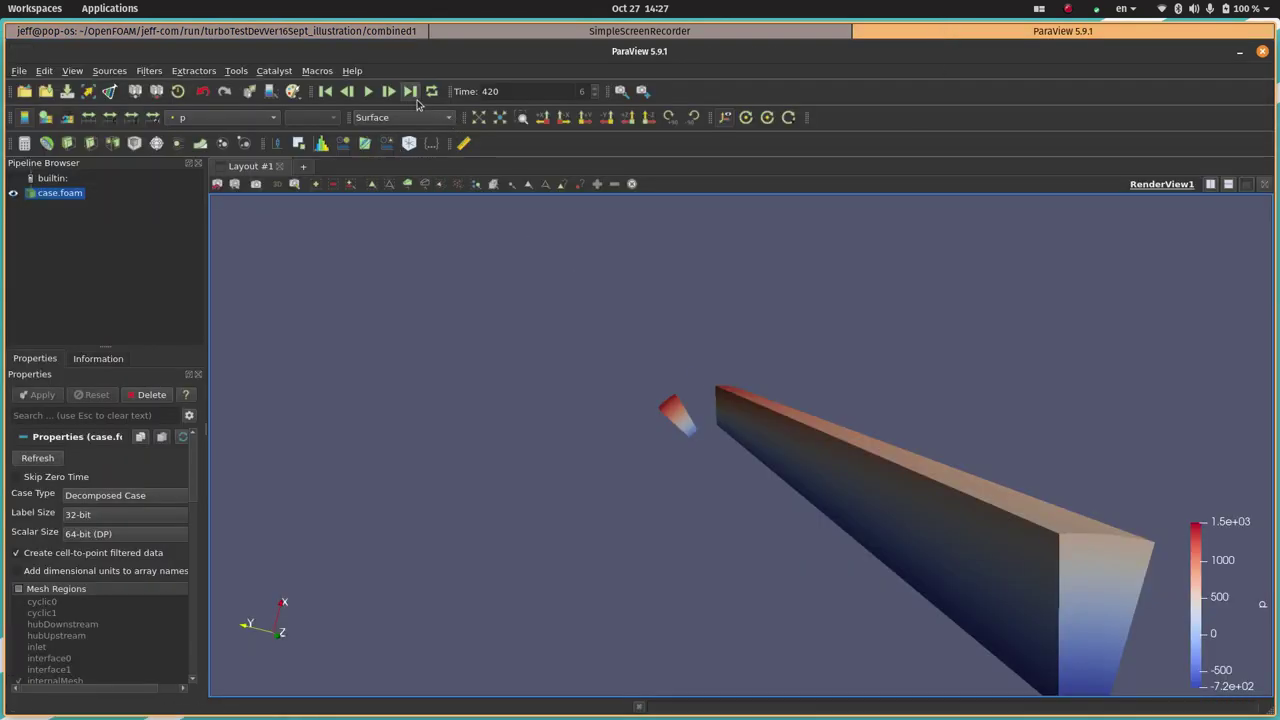
pyautogui.click(413, 94)
pyautogui.click(196, 119)
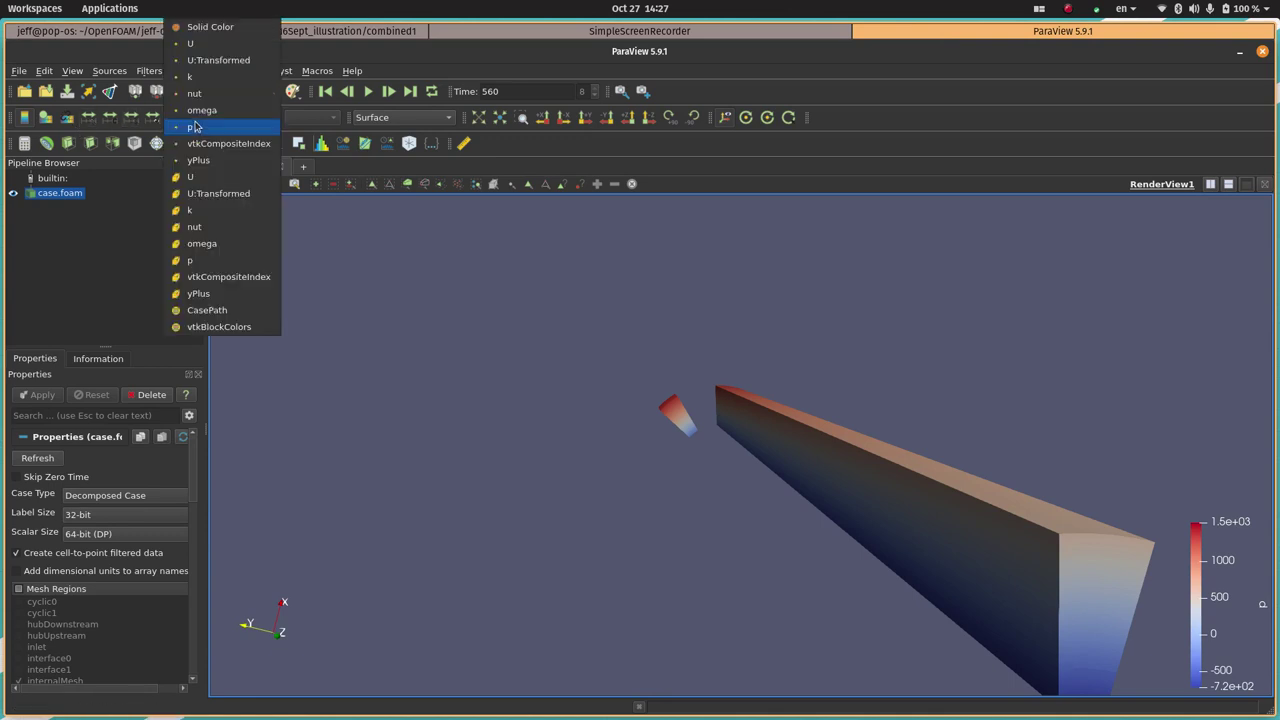
pyautogui.click(218, 60)
pyautogui.click(295, 118)
pyautogui.click(295, 120)
pyautogui.moveTo(694, 412); pyautogui.dragTo(767, 438)
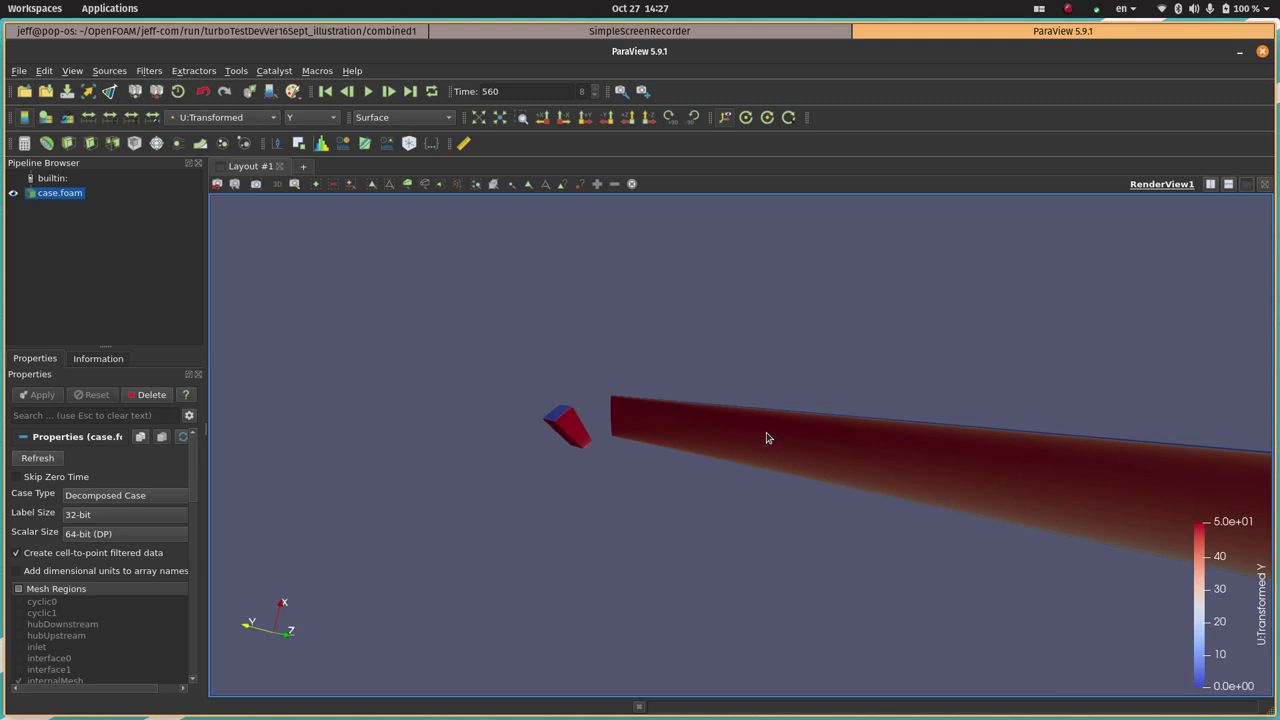
# Colour the duct by k, then by nut, rotating it to inspect each
pyautogui.click(225, 117)
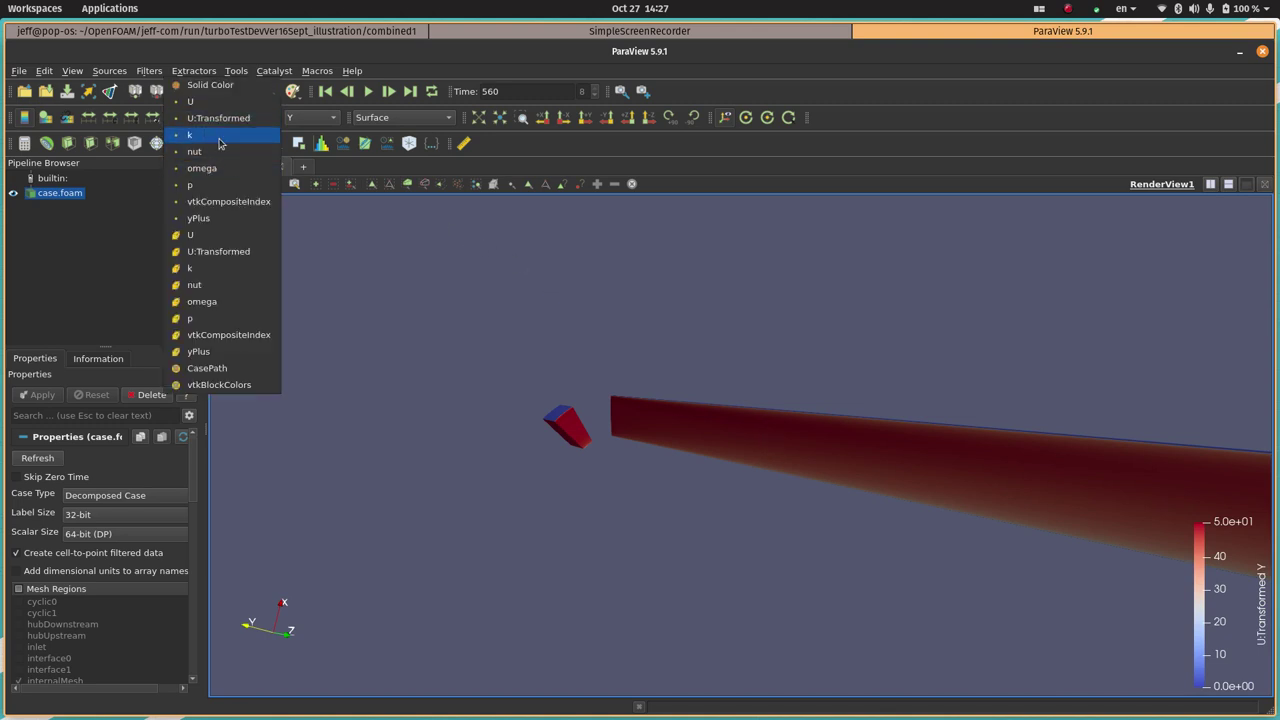
pyautogui.click(220, 134)
pyautogui.moveTo(800, 450); pyautogui.dragTo(940, 521)
pyautogui.click(237, 117)
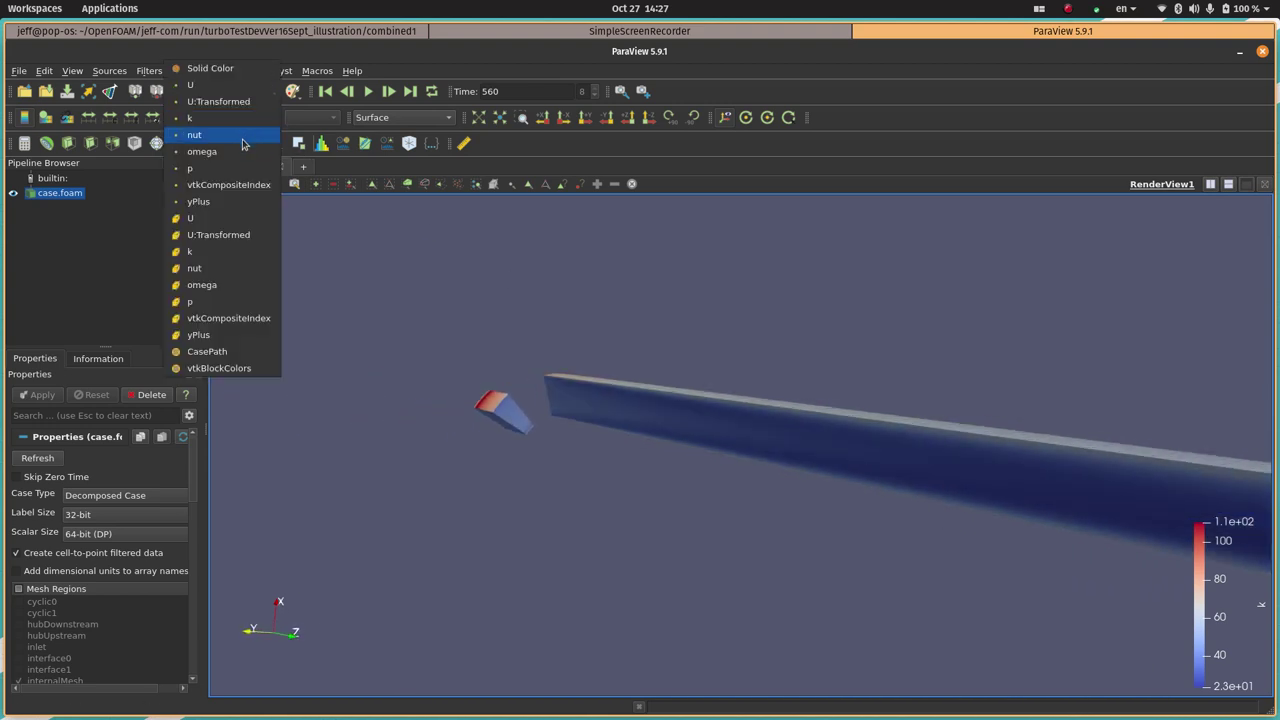
pyautogui.click(240, 138)
pyautogui.moveTo(830, 540); pyautogui.dragTo(757, 515)
# Colour by omega, restore U:Transformed colouring, and bring up the solver terminal
pyautogui.click(197, 118)
pyautogui.click(201, 135)
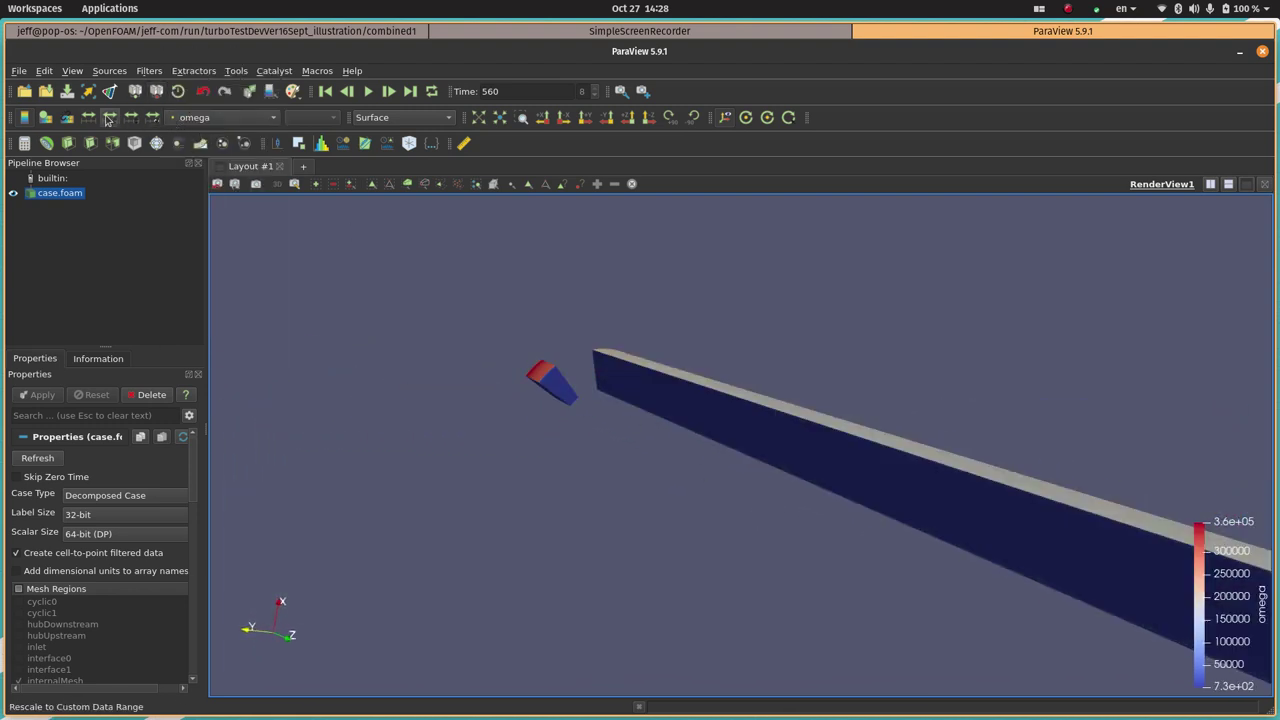
pyautogui.moveTo(719, 500); pyautogui.dragTo(660, 505)
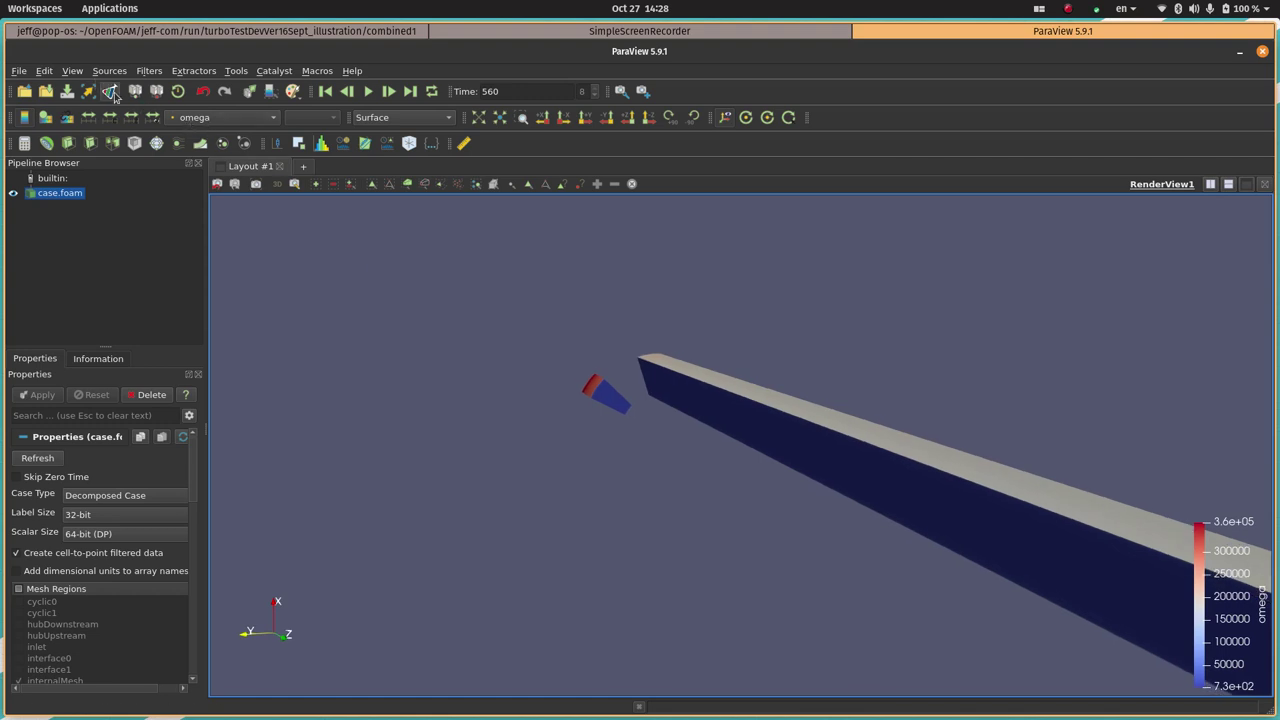
pyautogui.click(268, 120)
pyautogui.click(238, 70)
pyautogui.click(248, 33)
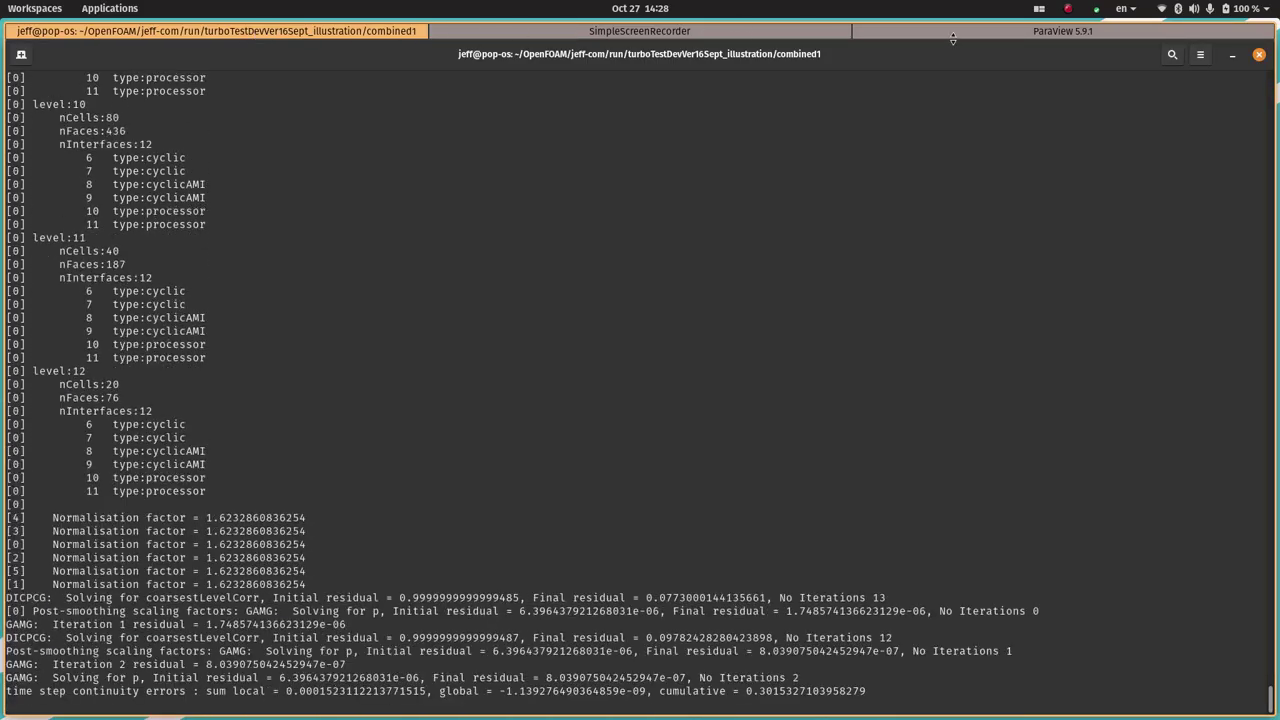
# Back in ParaView, load time 630 and rotate the duct to show its outlet end
pyautogui.click(943, 31)
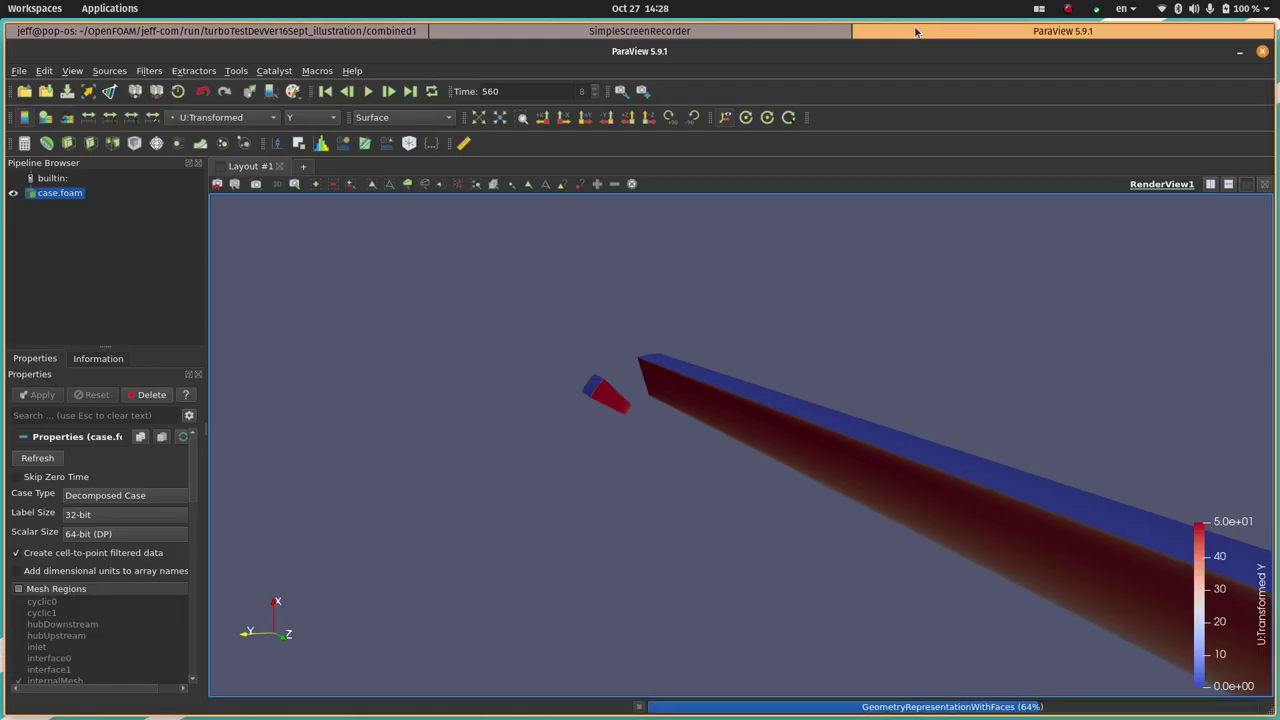
pyautogui.click(412, 91)
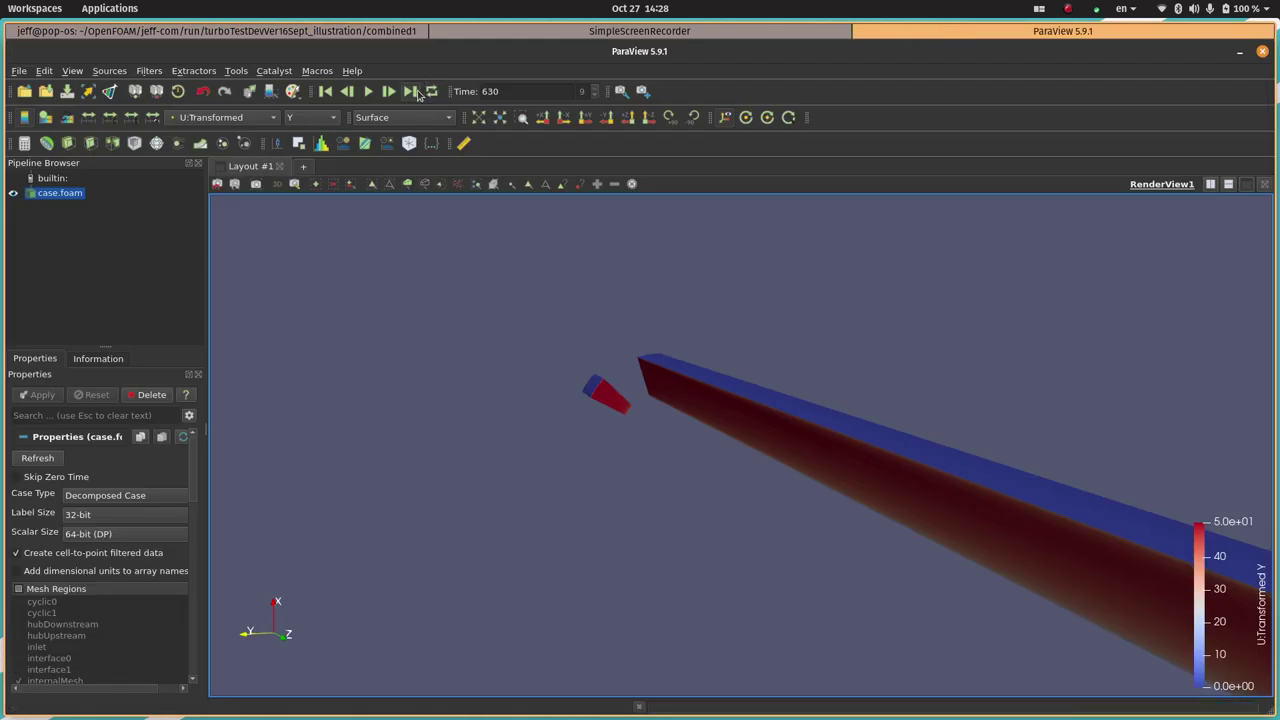
pyautogui.moveTo(940, 540); pyautogui.dragTo(360, 209)
pyautogui.moveTo(745, 327); pyautogui.dragTo(753, 329)
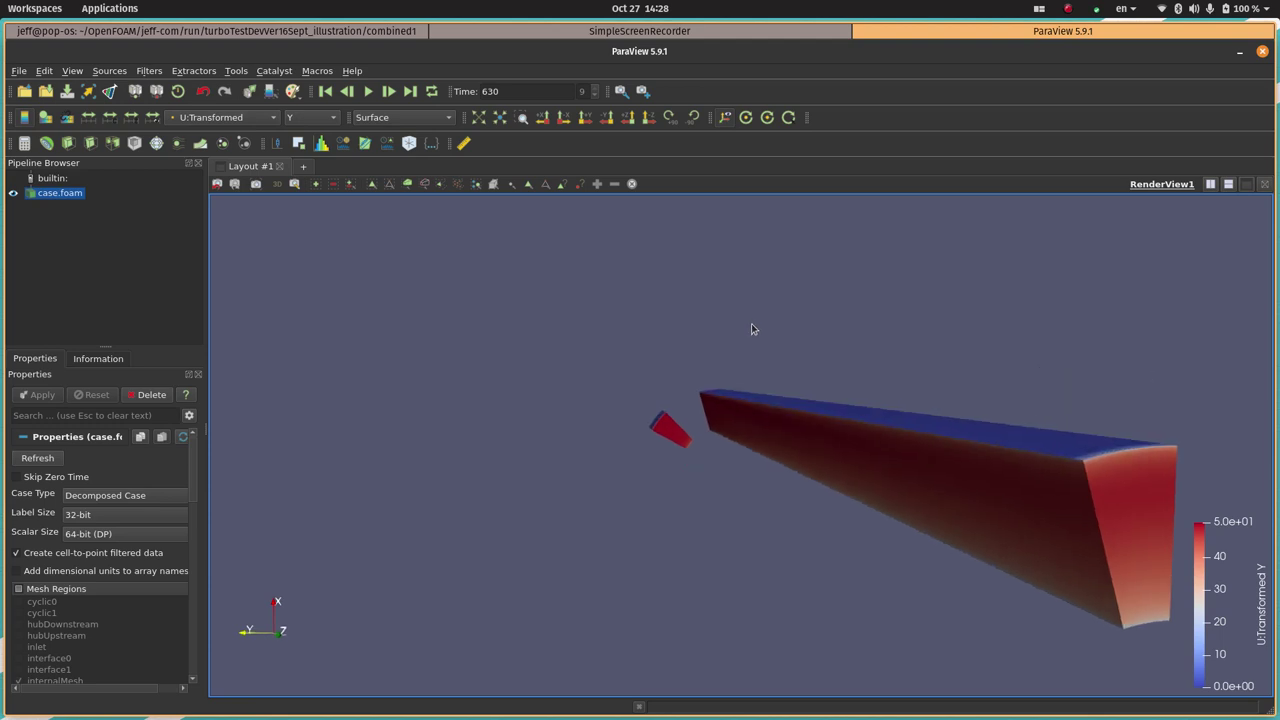